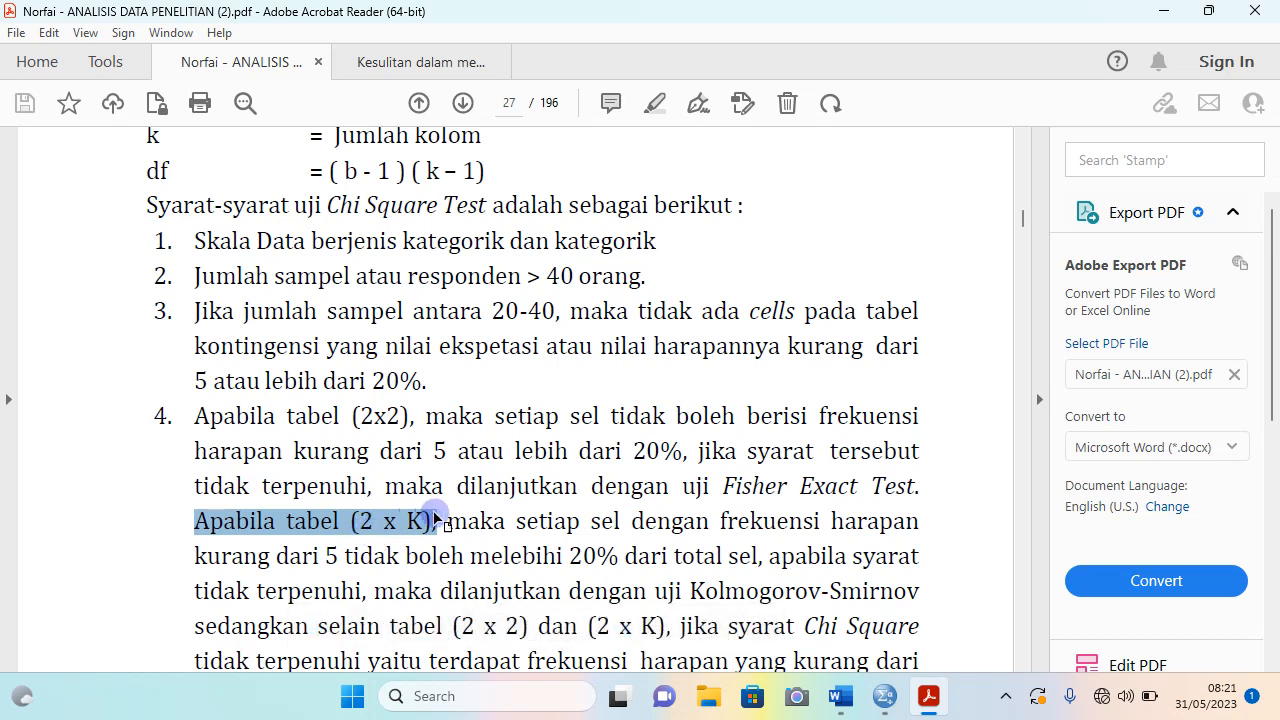
Examine the Chi Square Test requirements in the PDF, marking "uji Kolmogorov-Smirnov" as the alternative for 2 x K tables.
scroll(655, 512, down, 1)
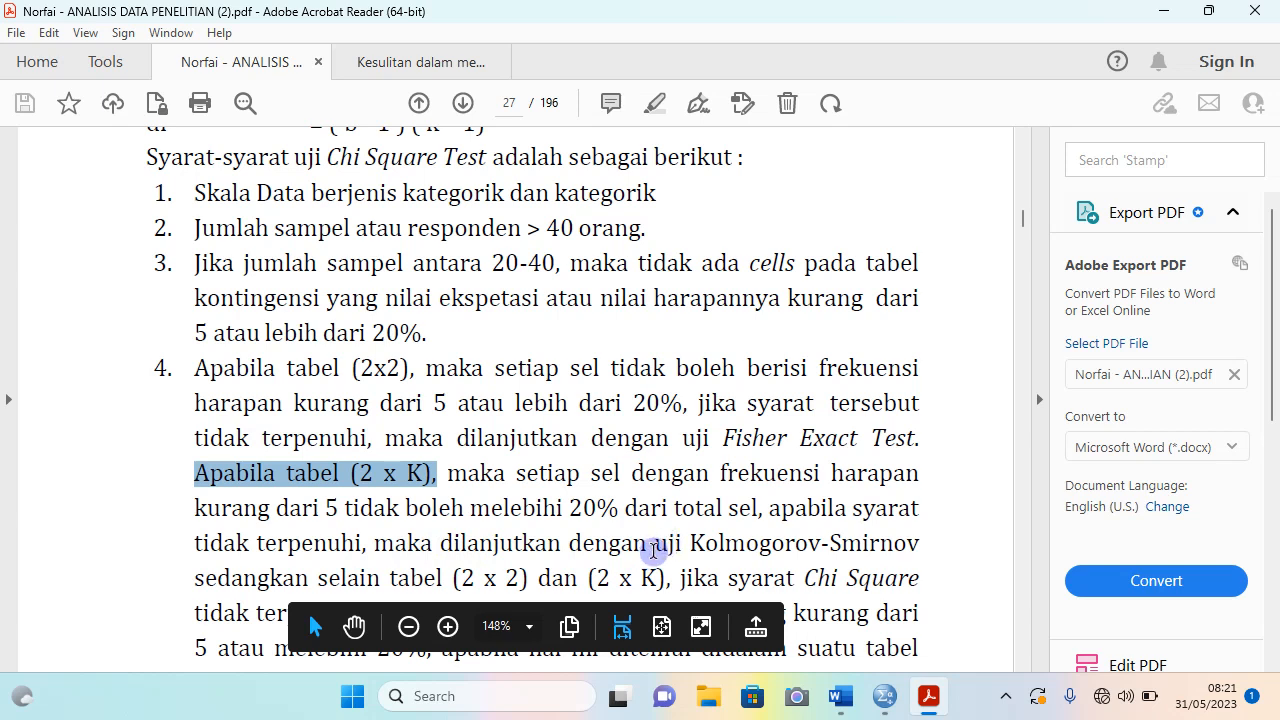
drag(654, 547, 912, 549)
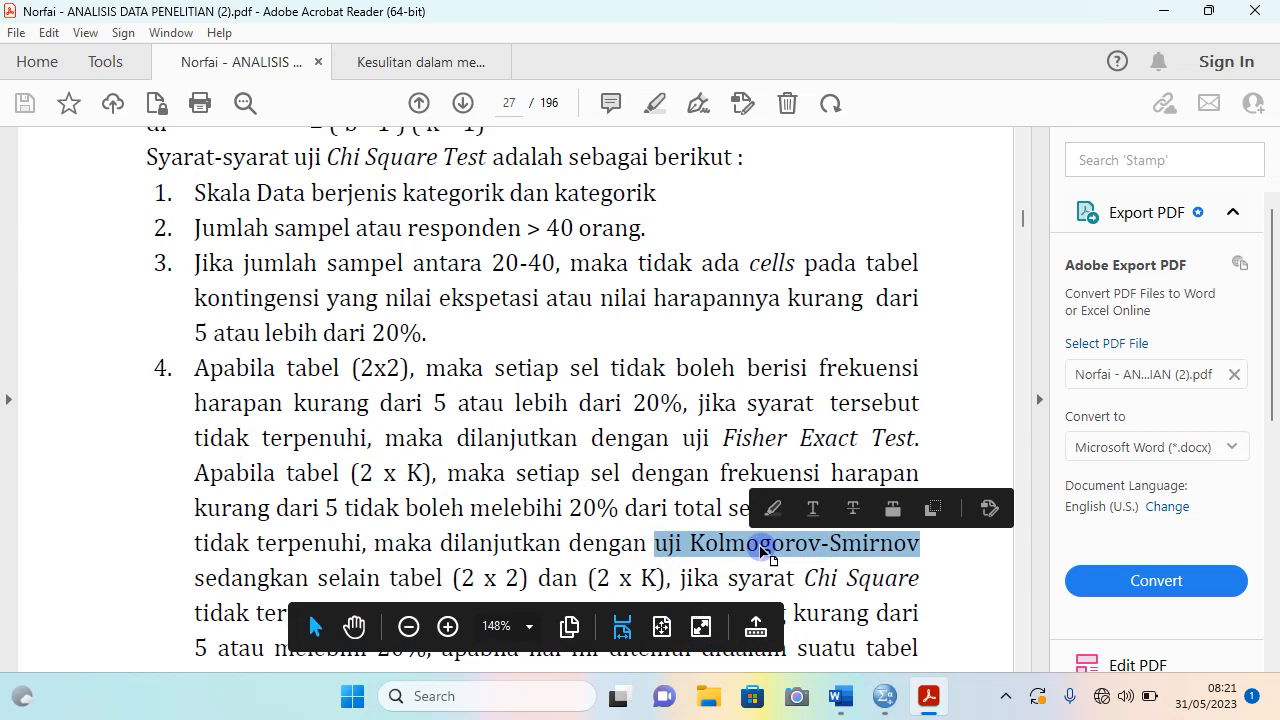
scroll(429, 440, up, 2)
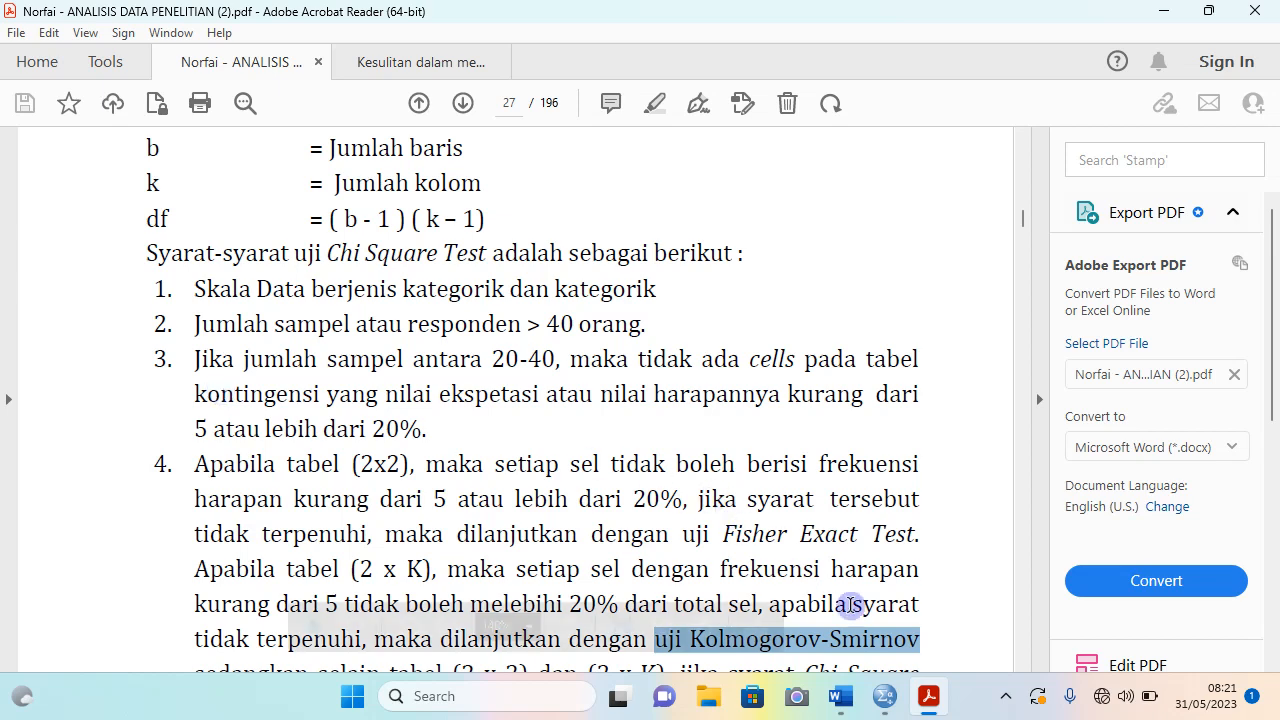
Switch to the Word document "Definisi Operasional ok".
mouse_move(885, 705)
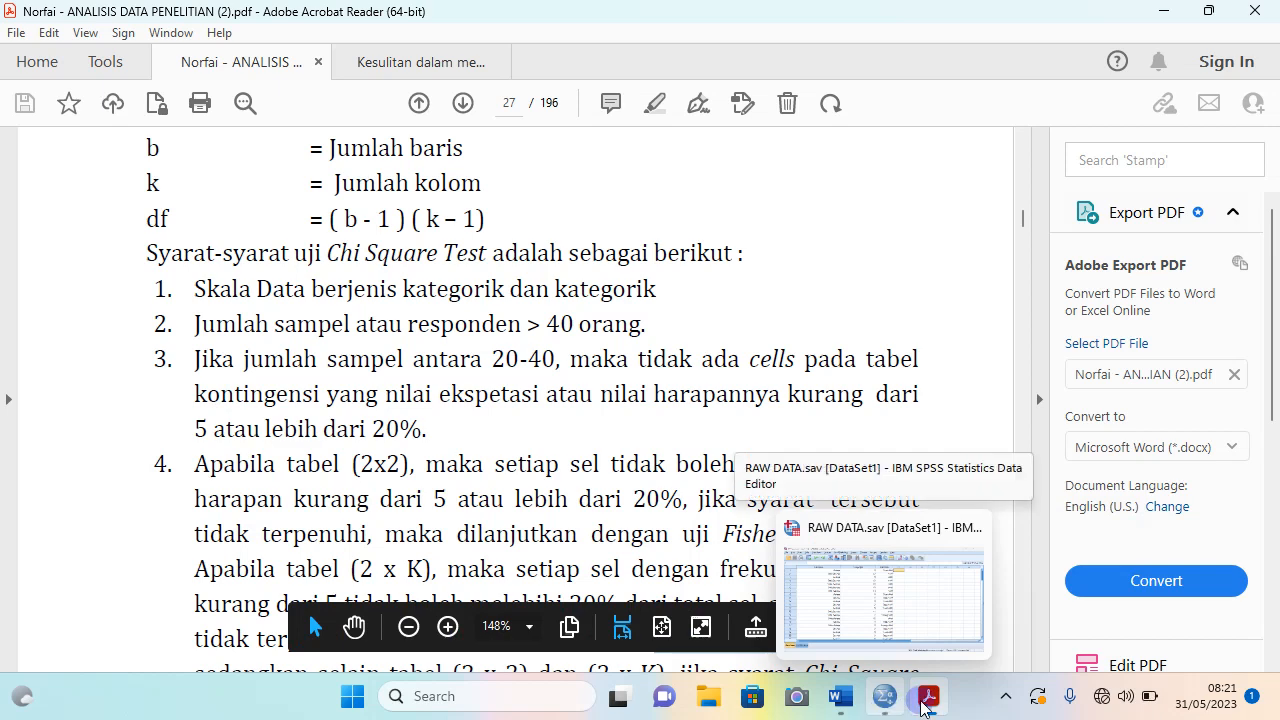
mouse_move(931, 707)
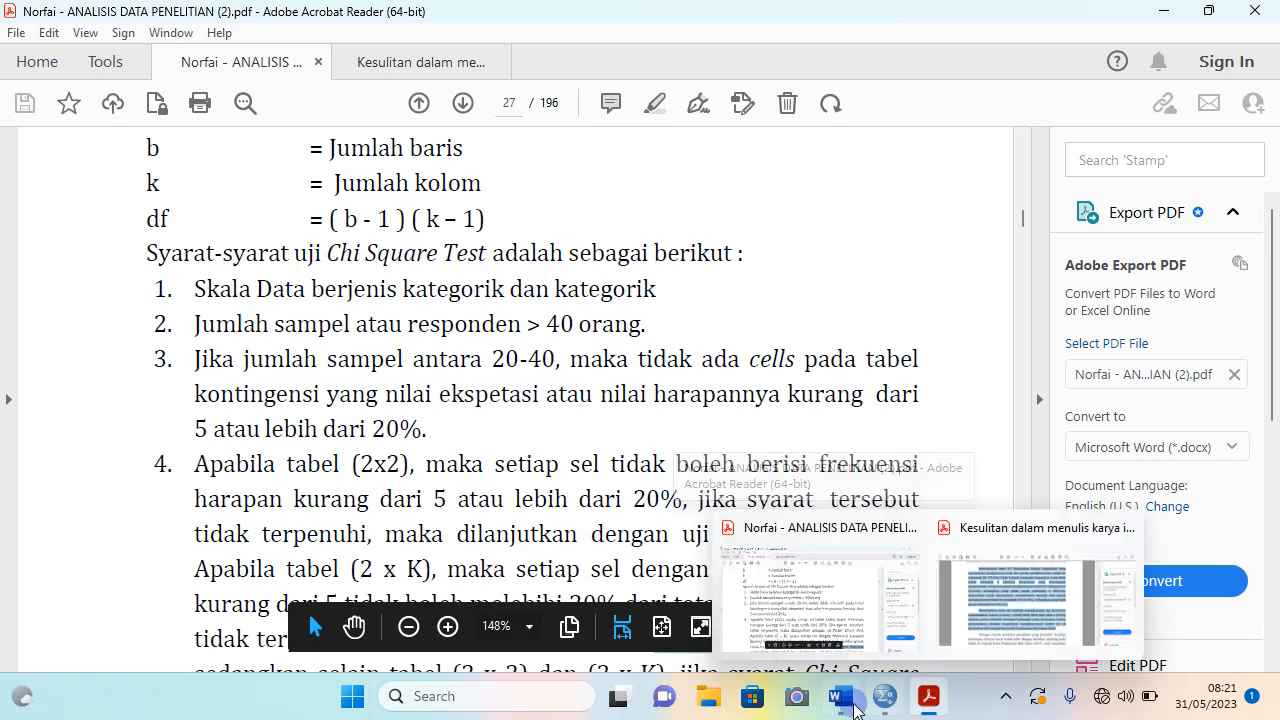
mouse_move(838, 705)
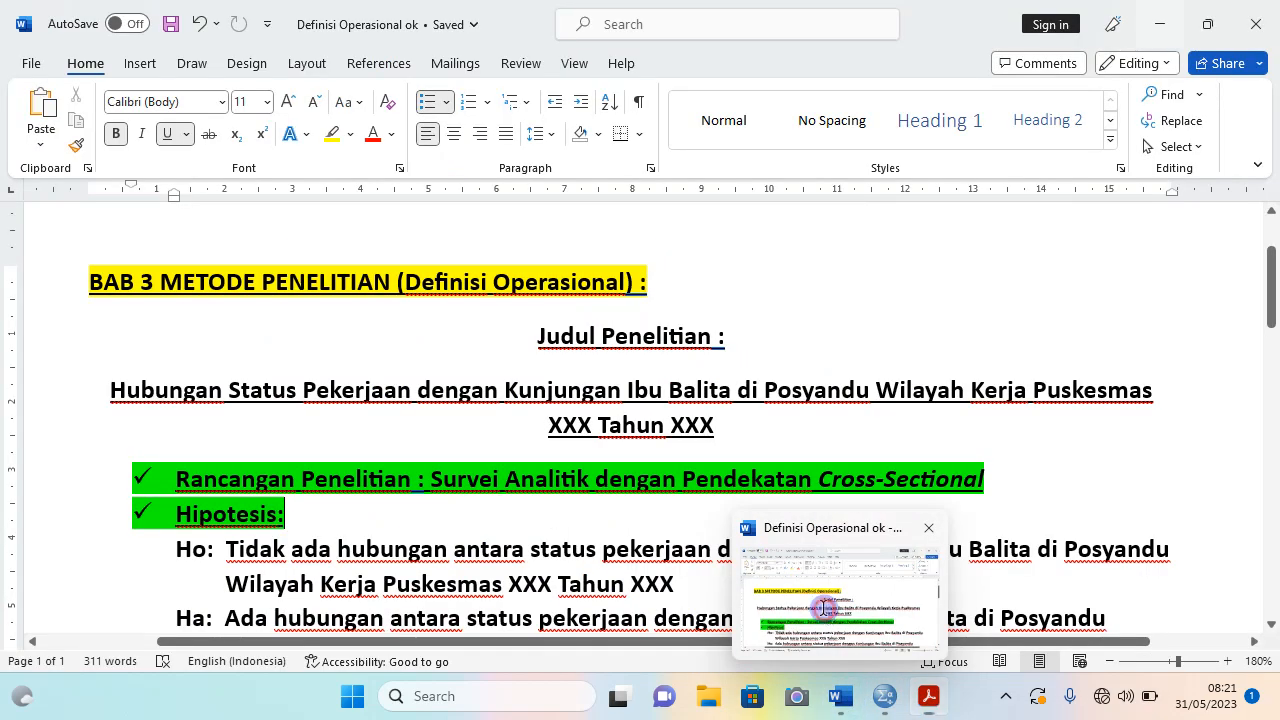
click(828, 632)
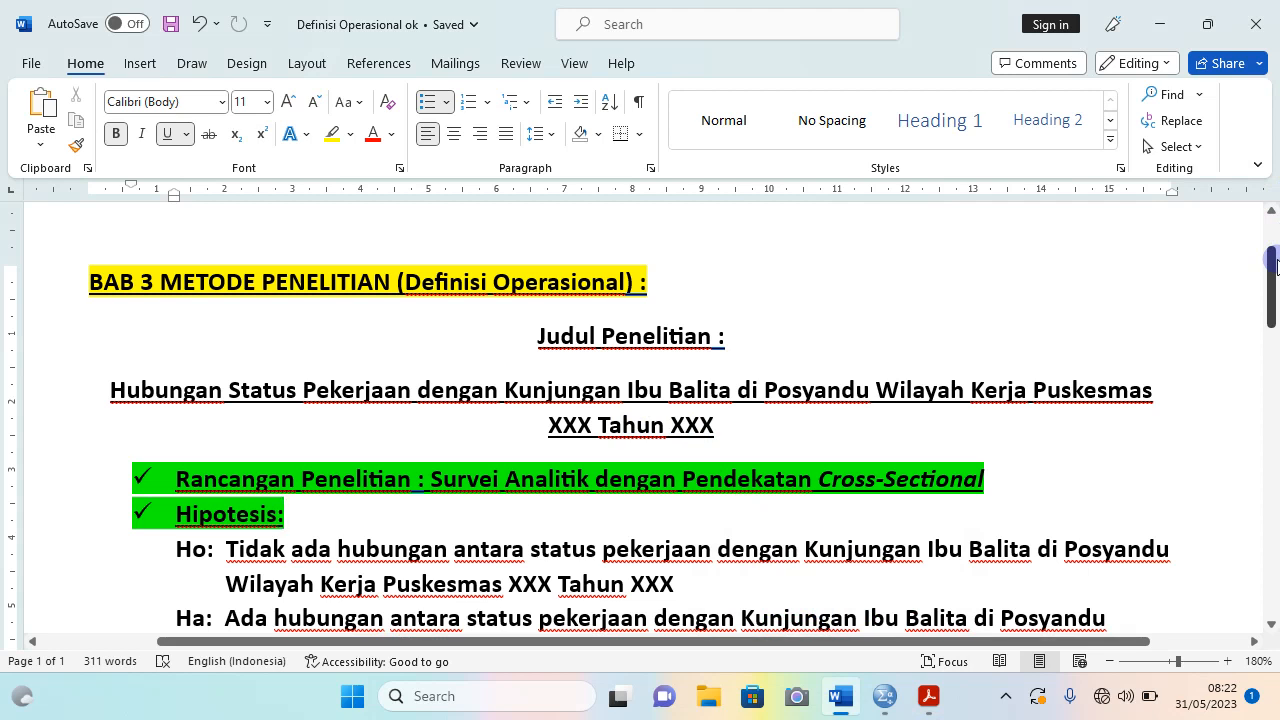
Examine the chapter heading, research title, cross-sectional design and "Hipotesis" heading, selecting each phrase in turn.
drag(1276, 262, 1276, 270)
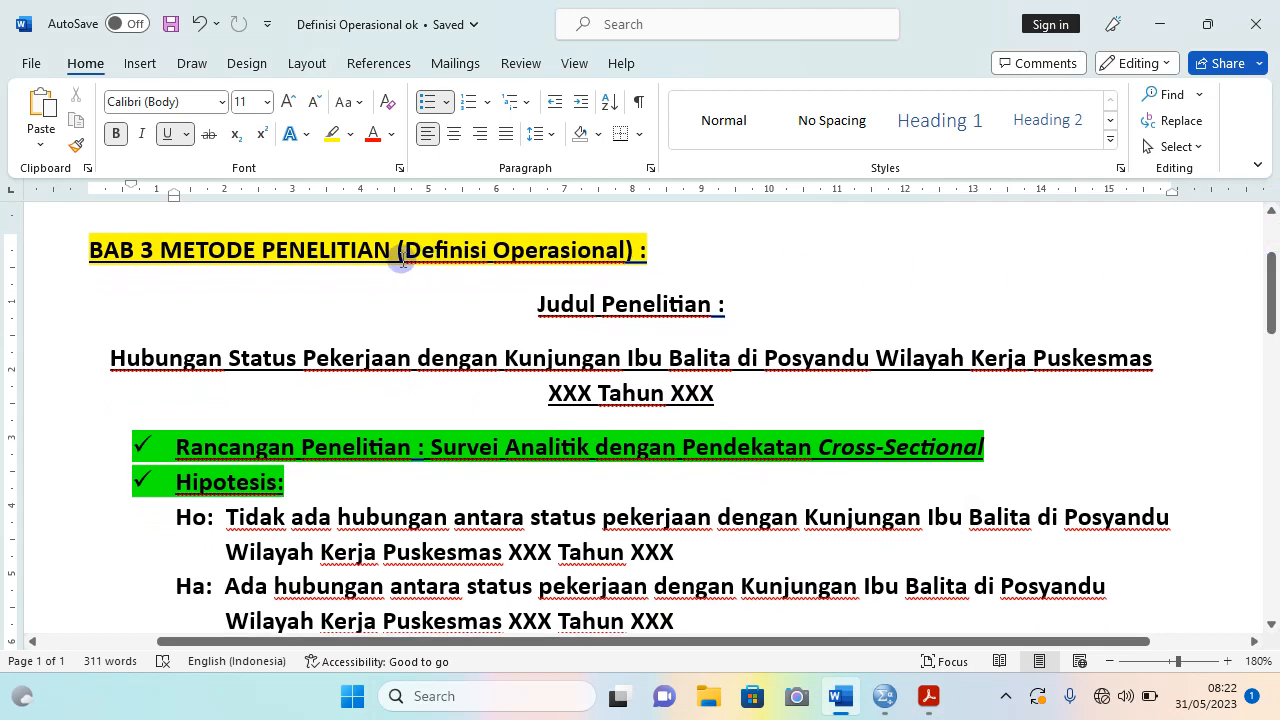
drag(405, 251, 599, 257)
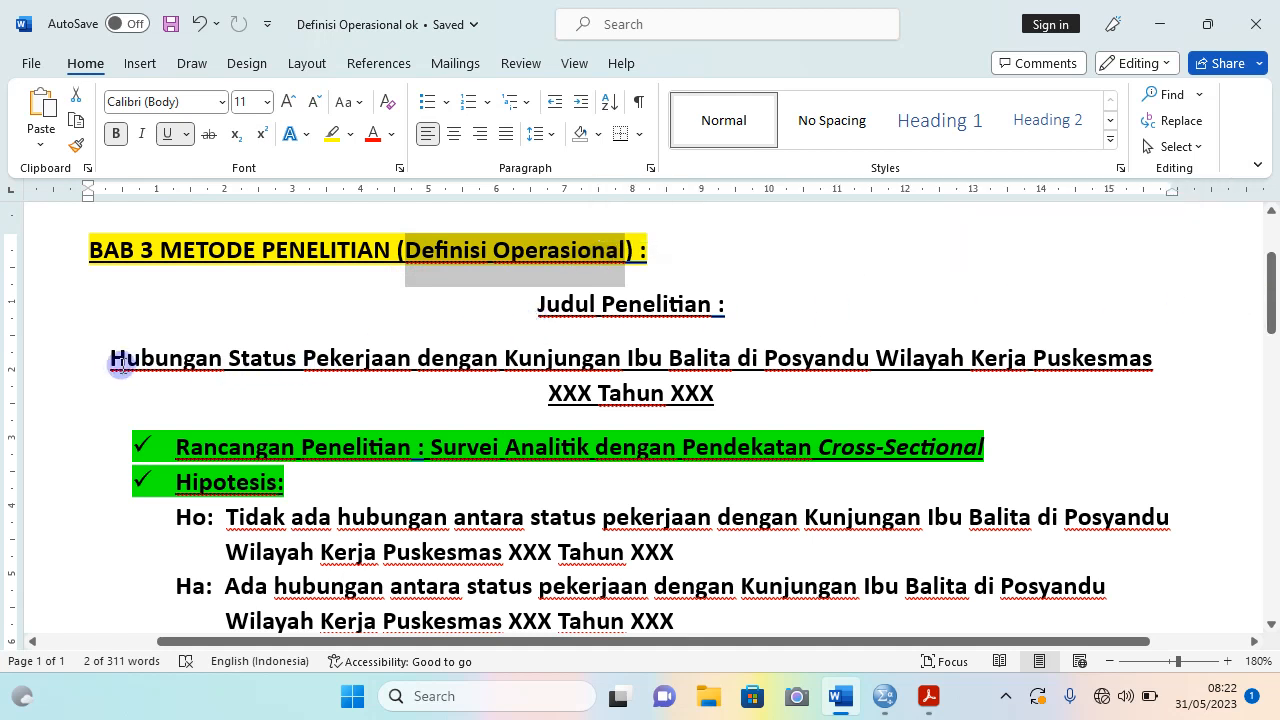
drag(109, 357, 858, 389)
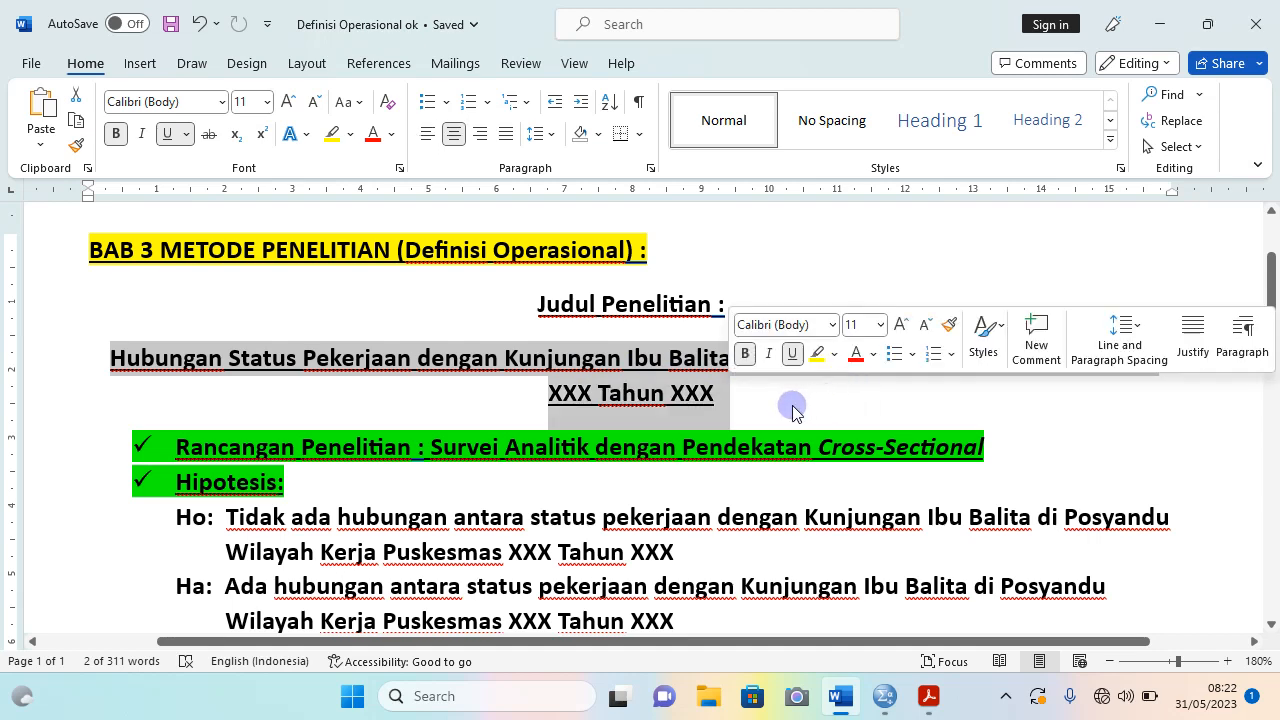
scroll(700, 405, down, 2)
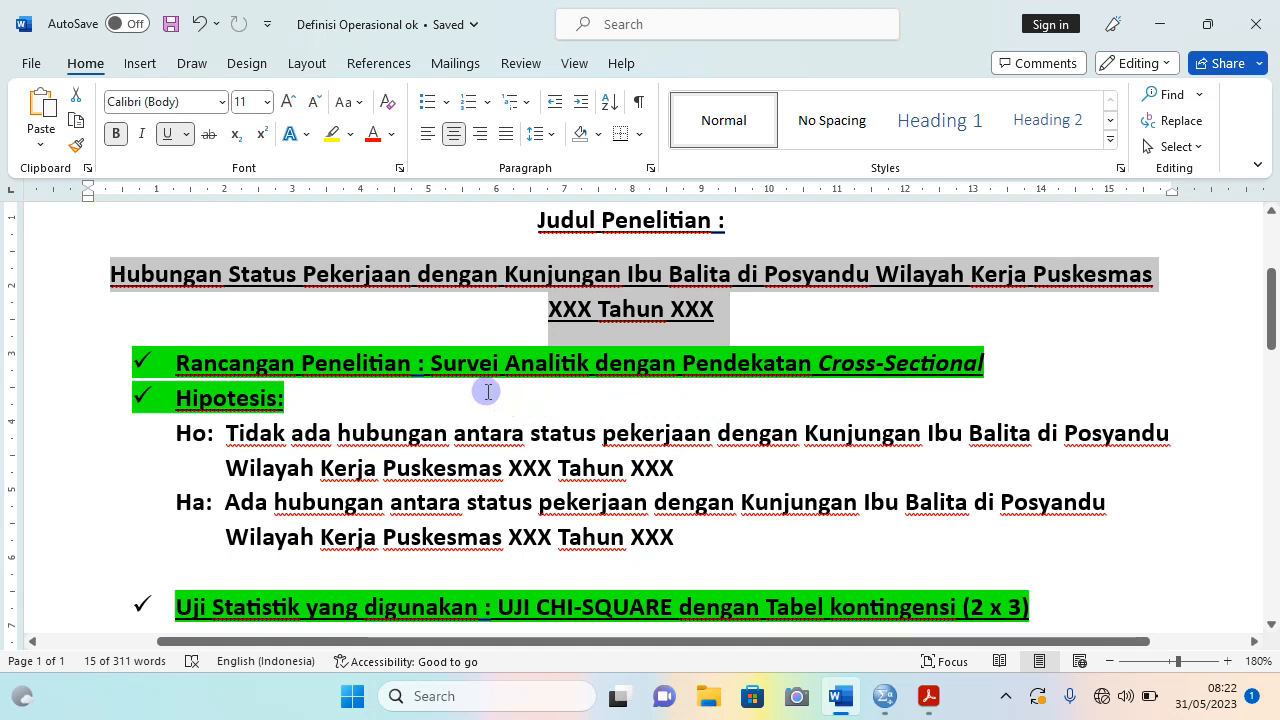
drag(815, 370, 958, 370)
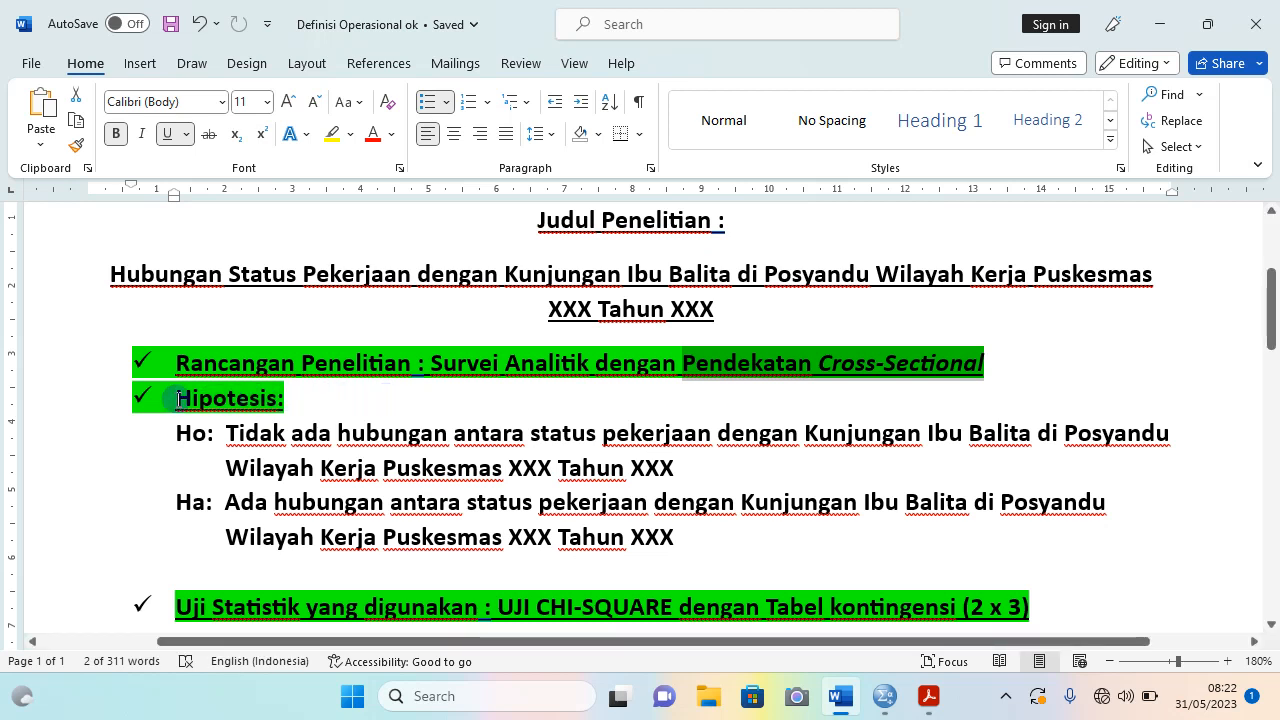
drag(176, 399, 286, 404)
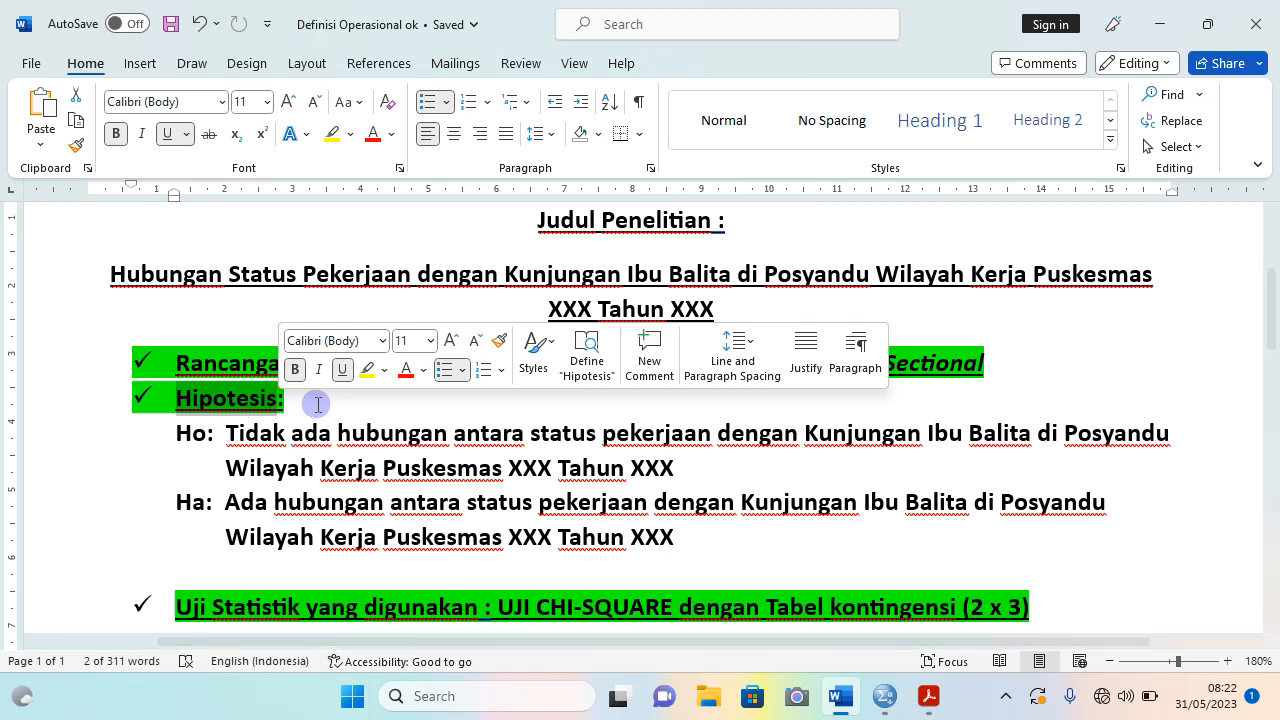
click(297, 401)
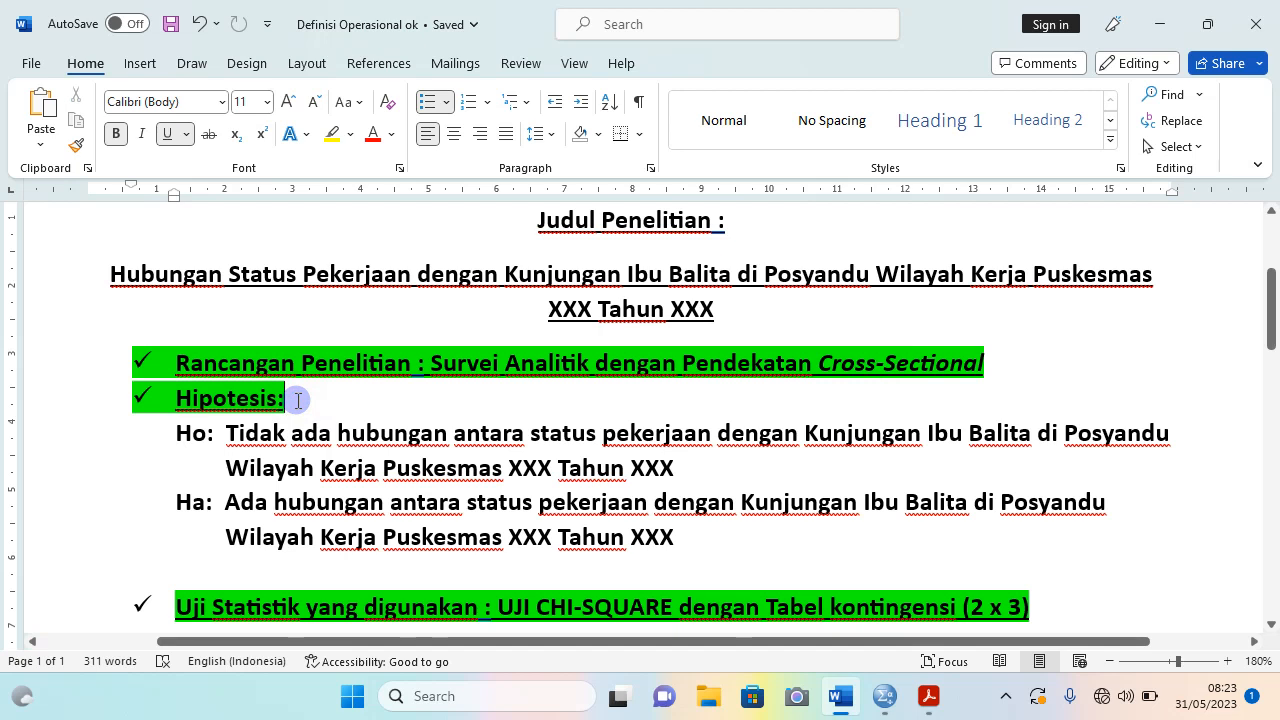
Examine the Ho and Ha hypothesis statements, selecting their labels in turn.
scroll(300, 398, down, 1)
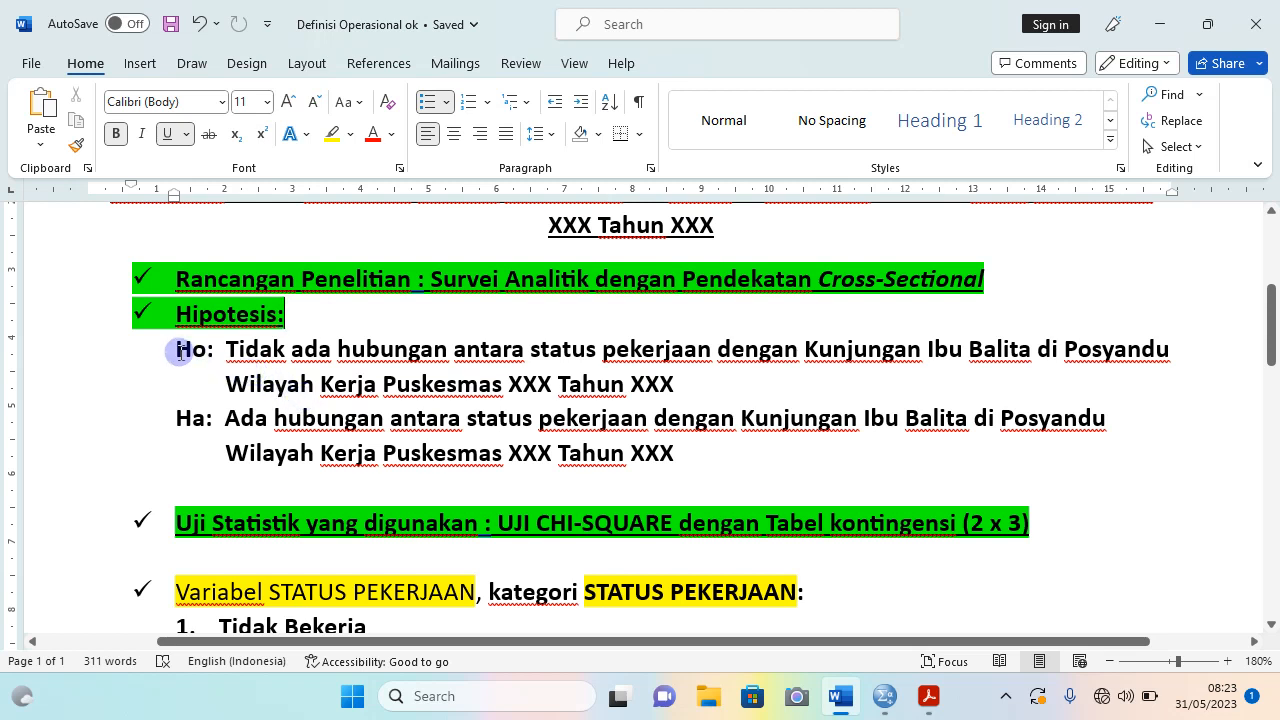
drag(178, 350, 208, 350)
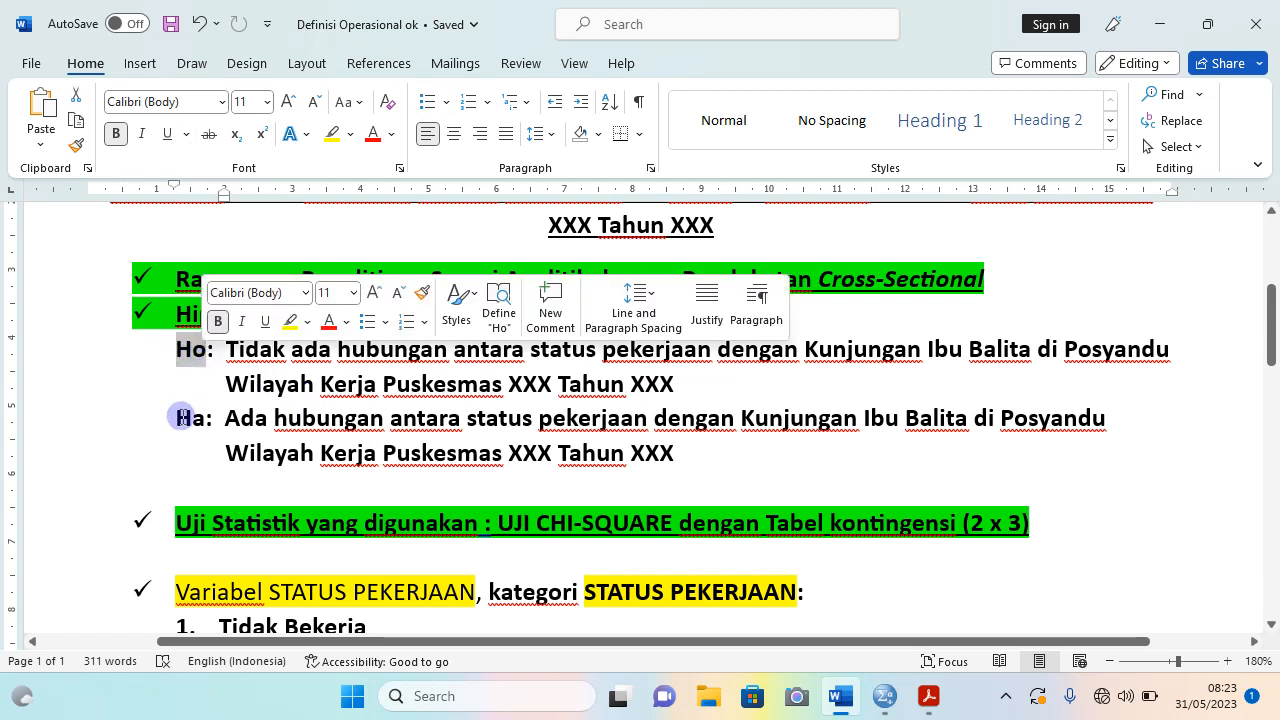
drag(178, 417, 206, 418)
drag(179, 352, 197, 357)
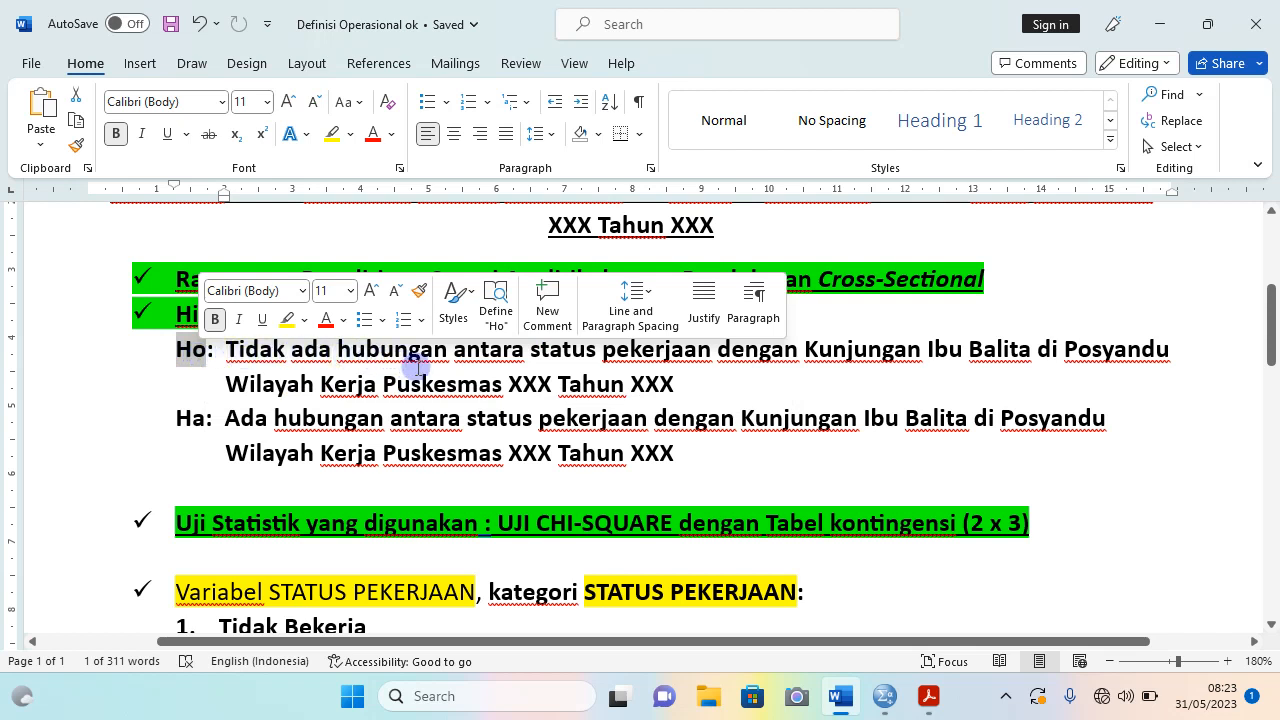
click(745, 362)
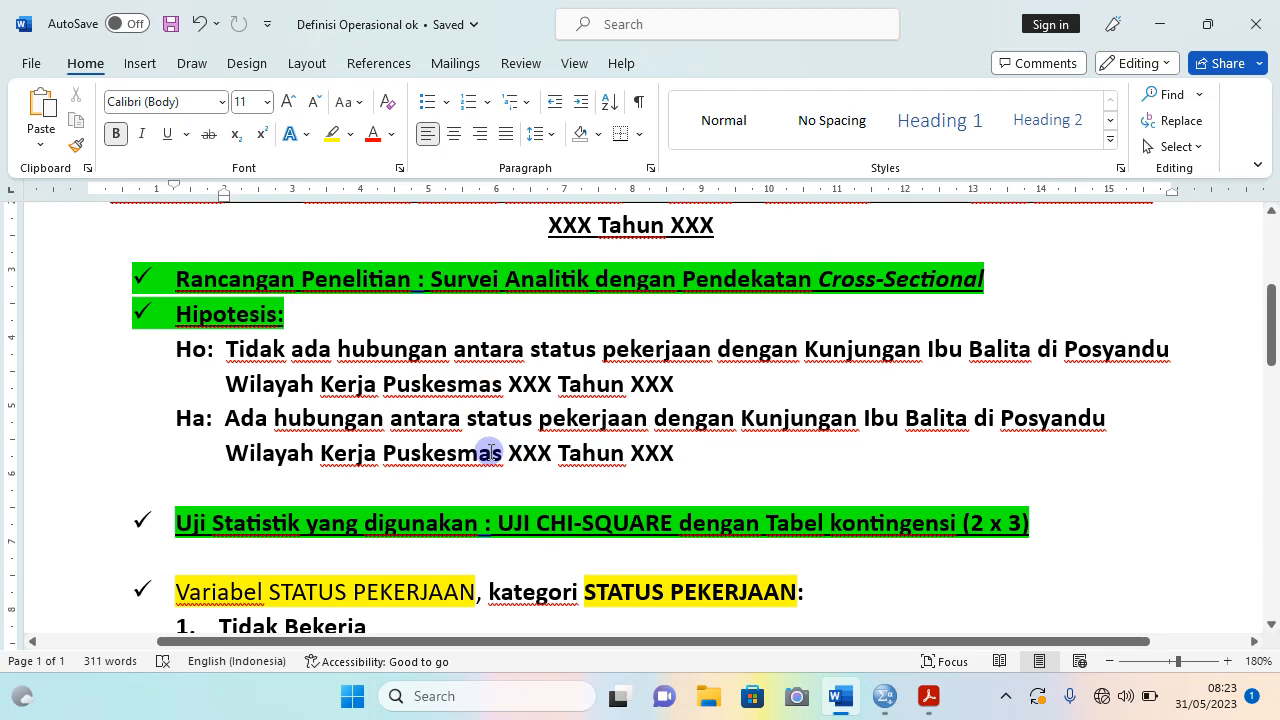
Review the chosen chi-square test and the STATUS PEKERJAAN variable's categories against the hypotheses and research title.
scroll(440, 449, down, 5)
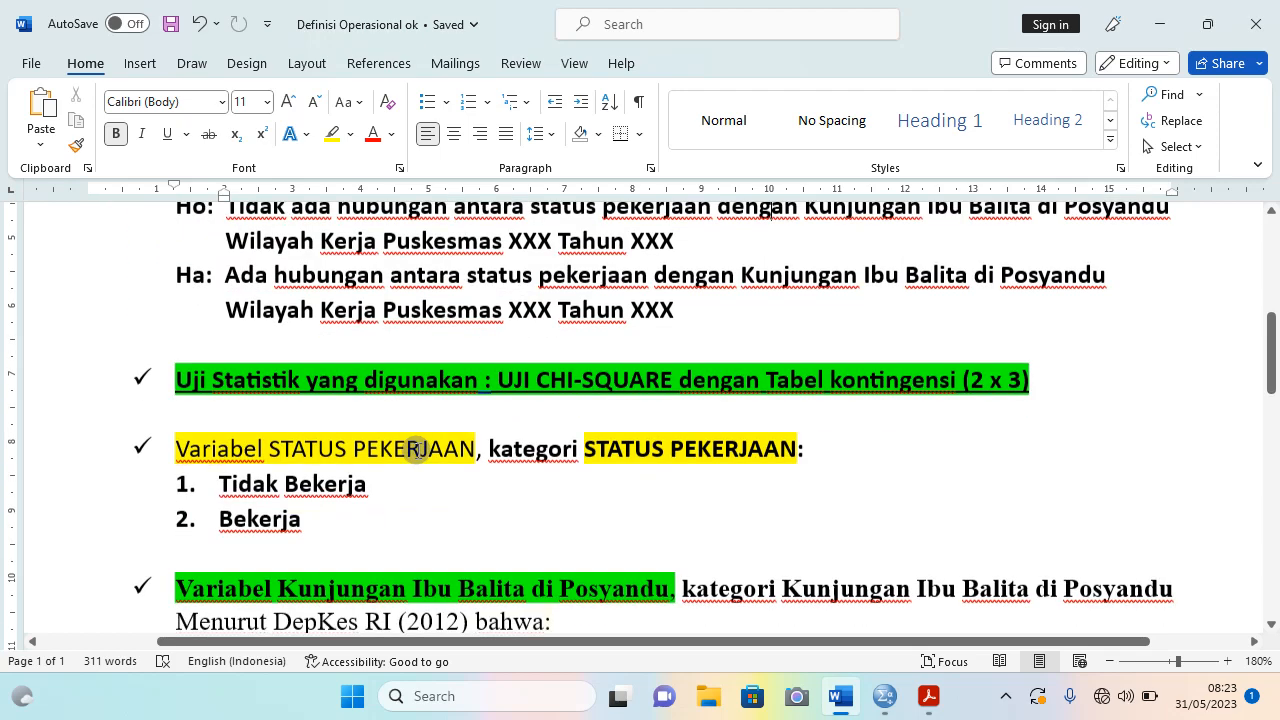
scroll(357, 425, up, 5)
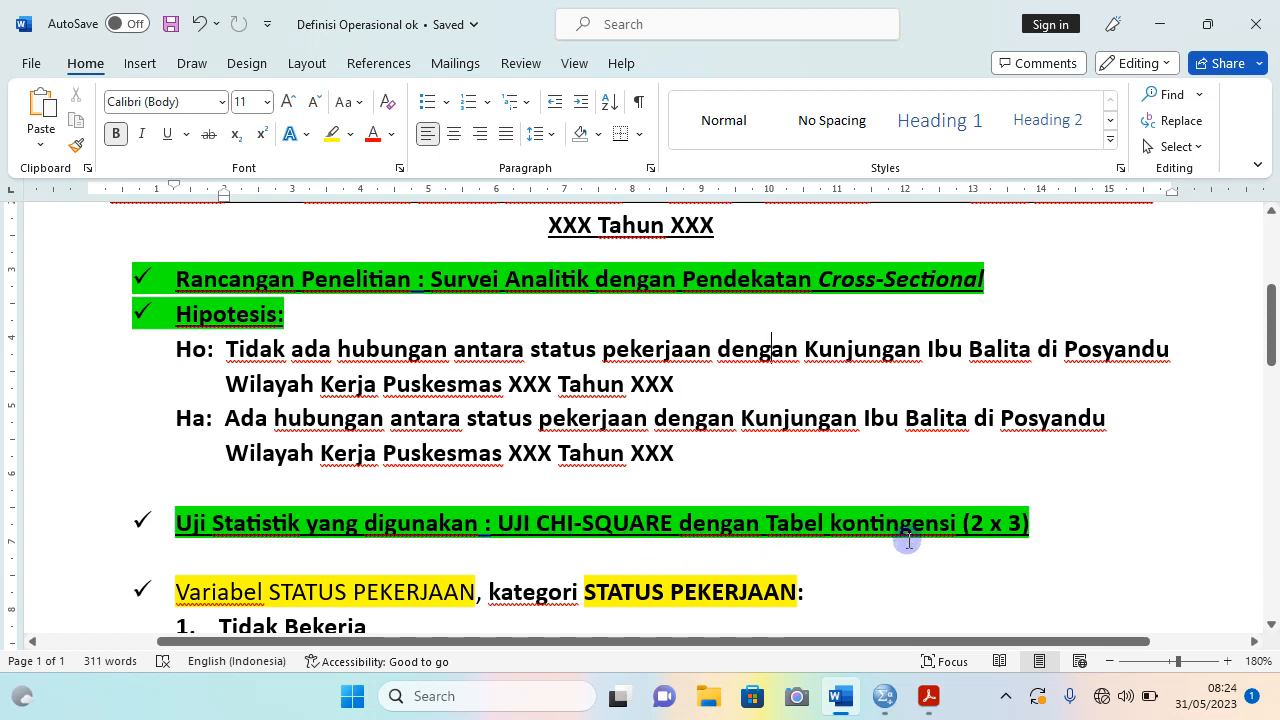
scroll(772, 523, down, 2)
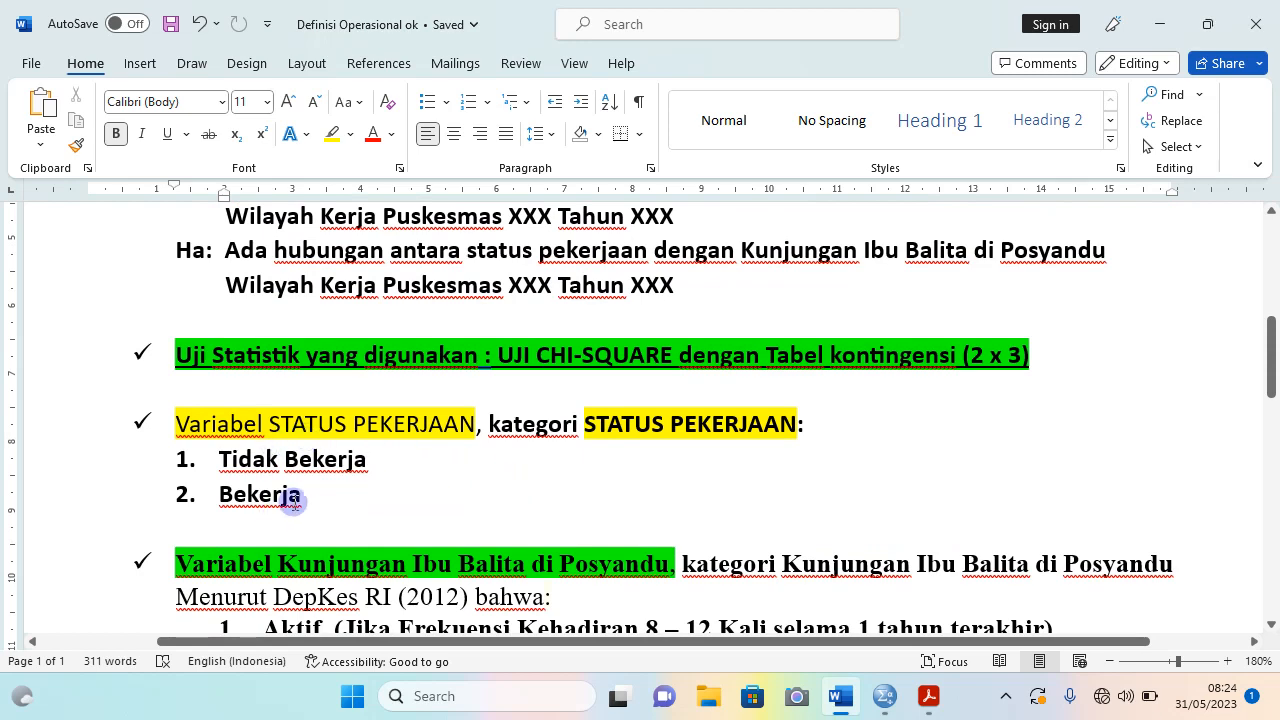
scroll(250, 457, up, 1)
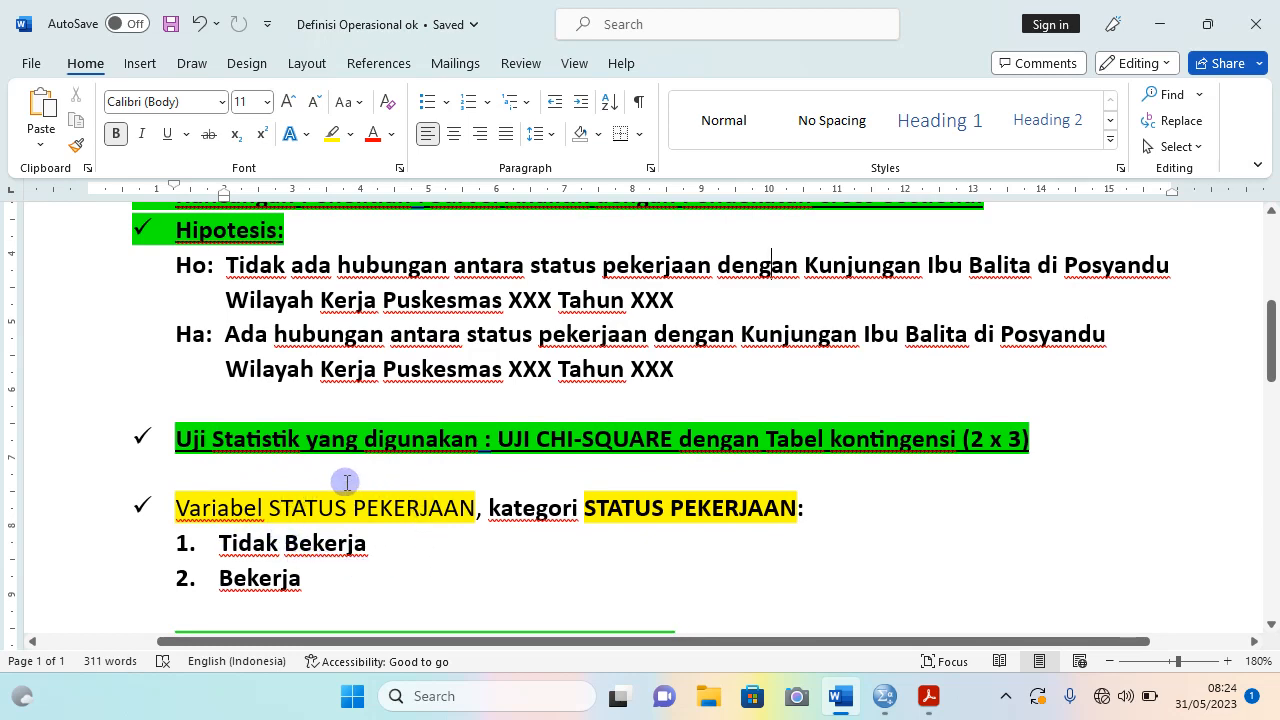
scroll(250, 535, down, 1)
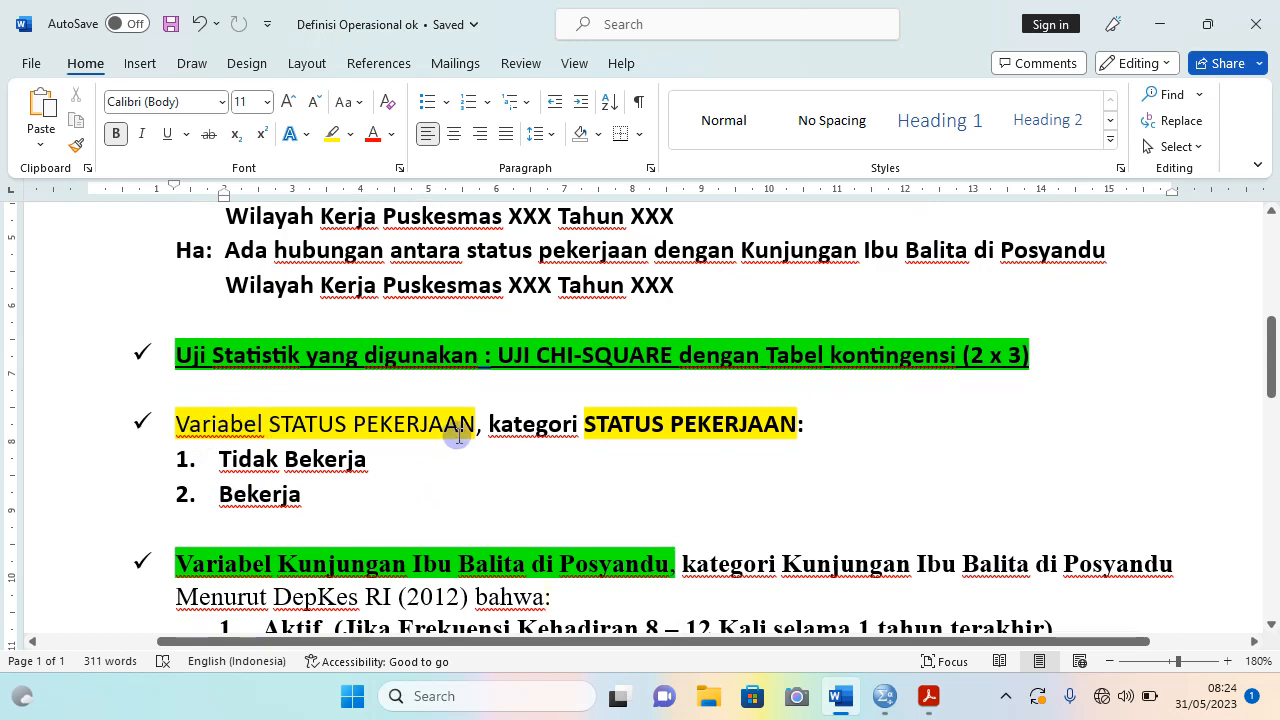
scroll(458, 433, up, 1)
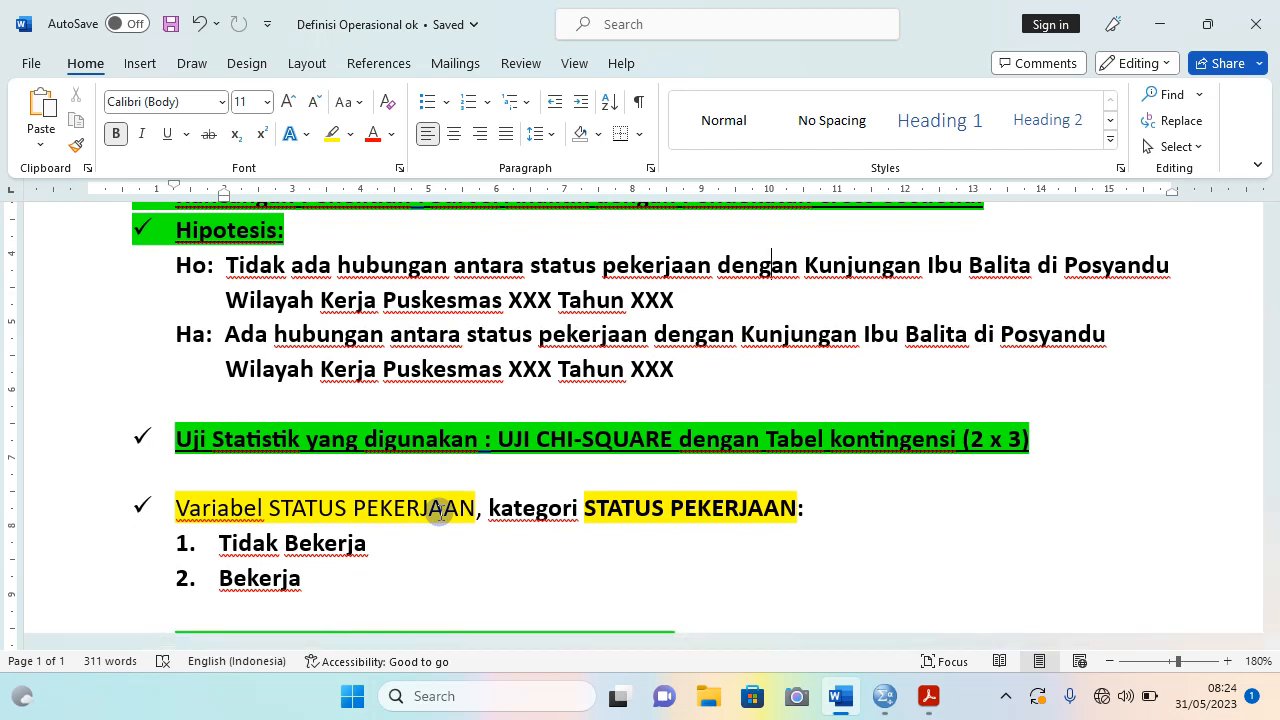
scroll(440, 512, up, 3)
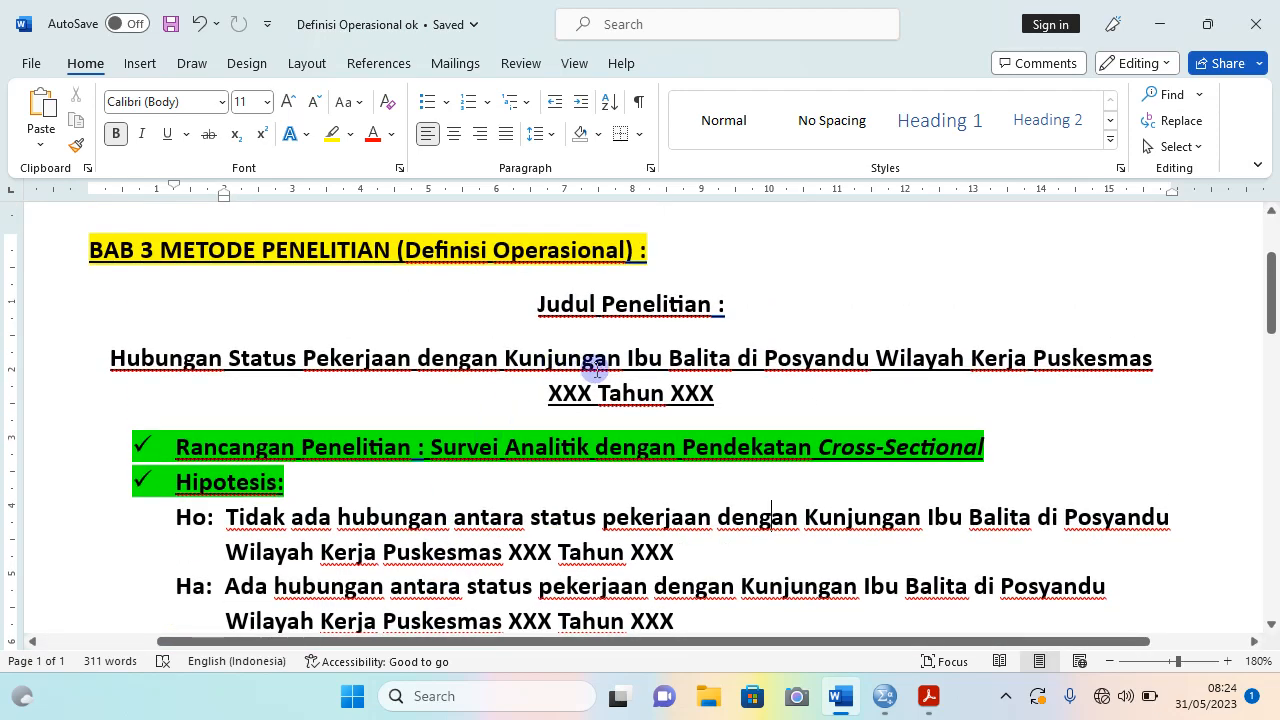
scroll(603, 480, down, 3)
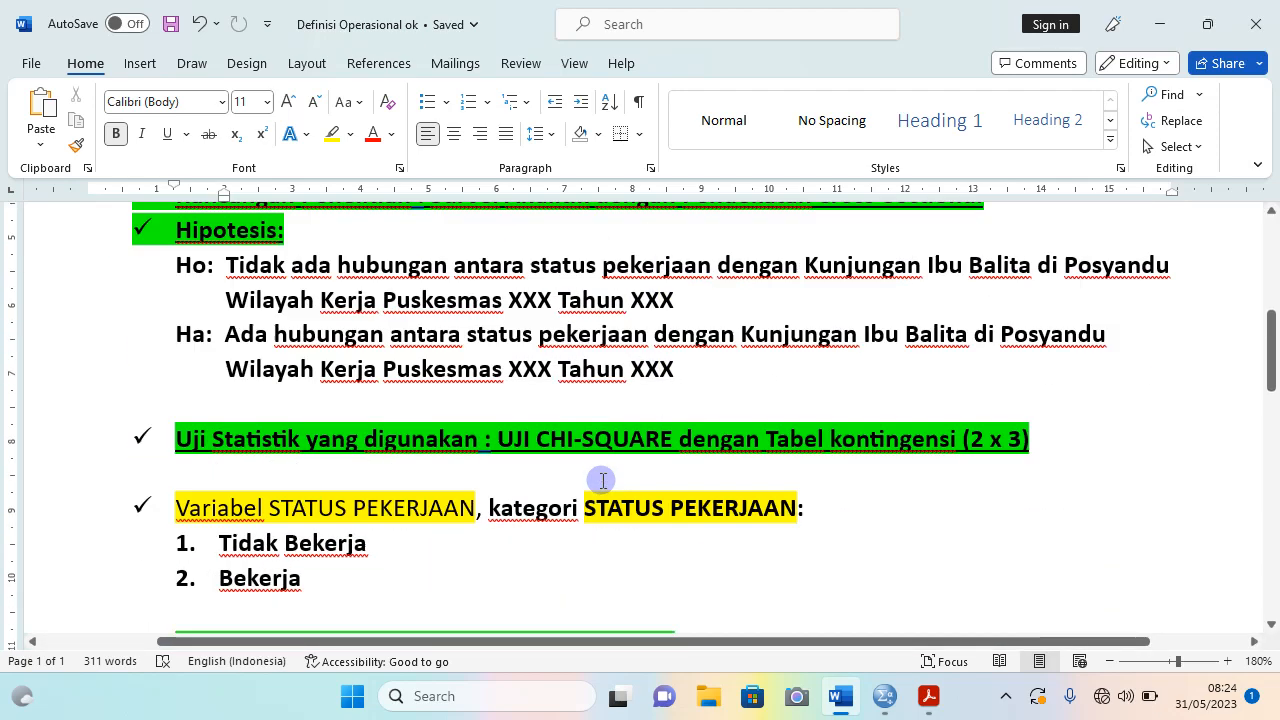
scroll(603, 480, down, 2)
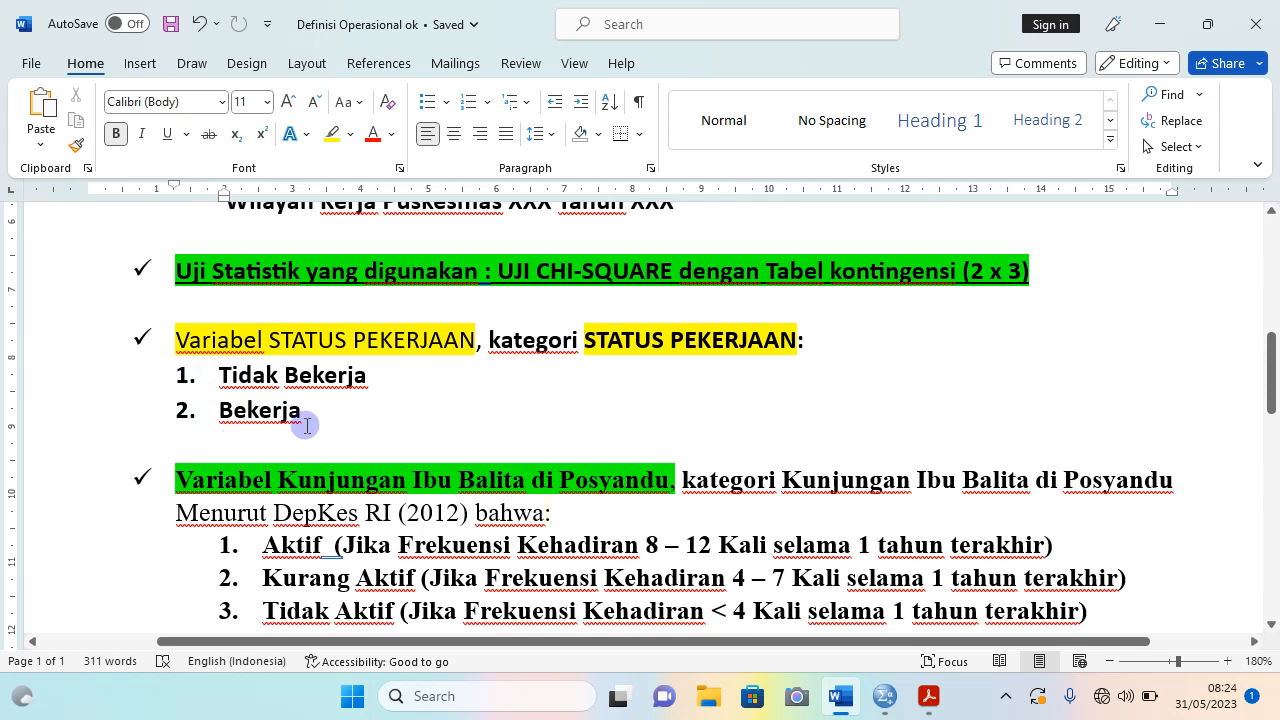
Examine the Kunjungan Ibu Balita di Posyandu categories and the p-value rules for interpreting the SPSS output.
scroll(308, 424, down, 3)
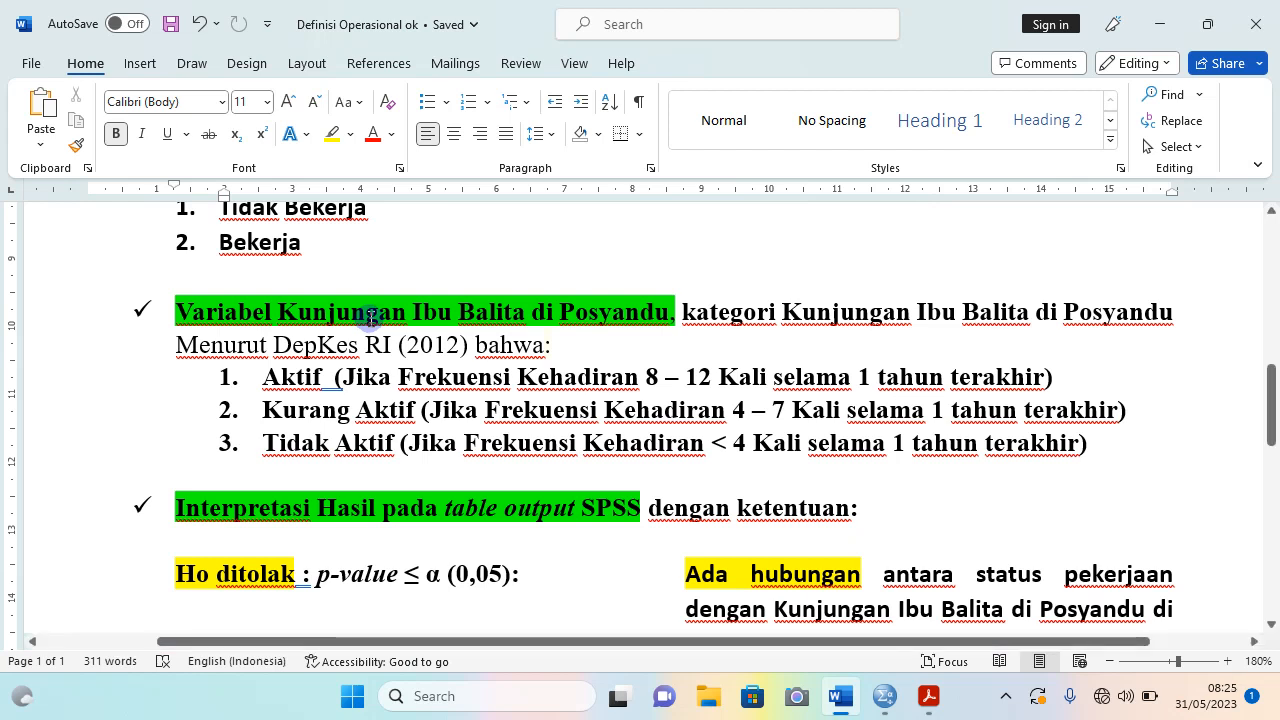
scroll(378, 320, up, 1)
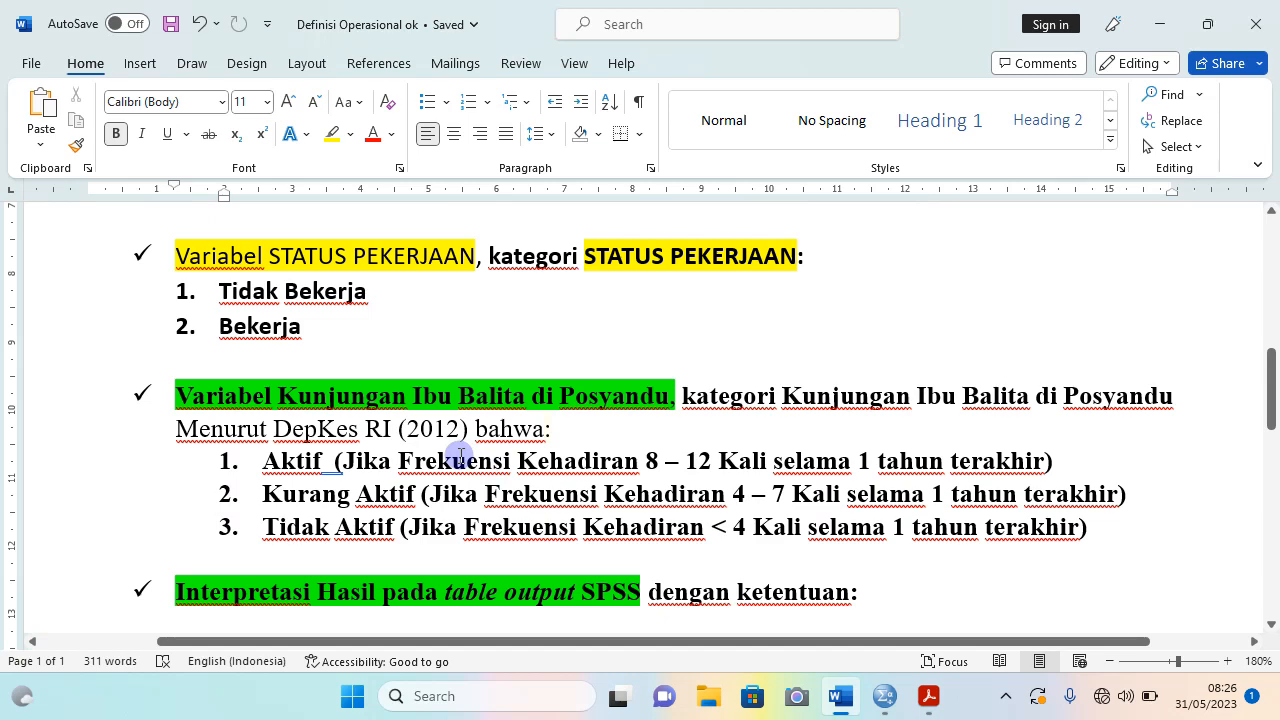
scroll(452, 490, down, 3)
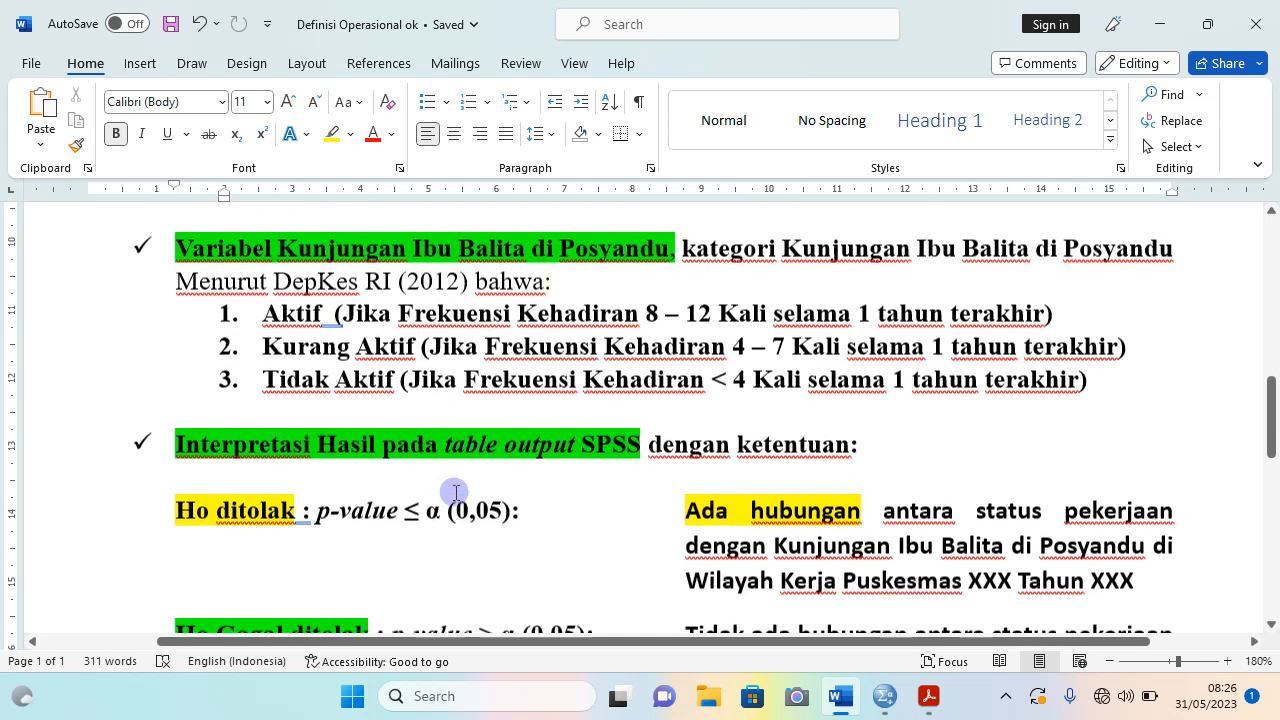
scroll(433, 418, down, 2)
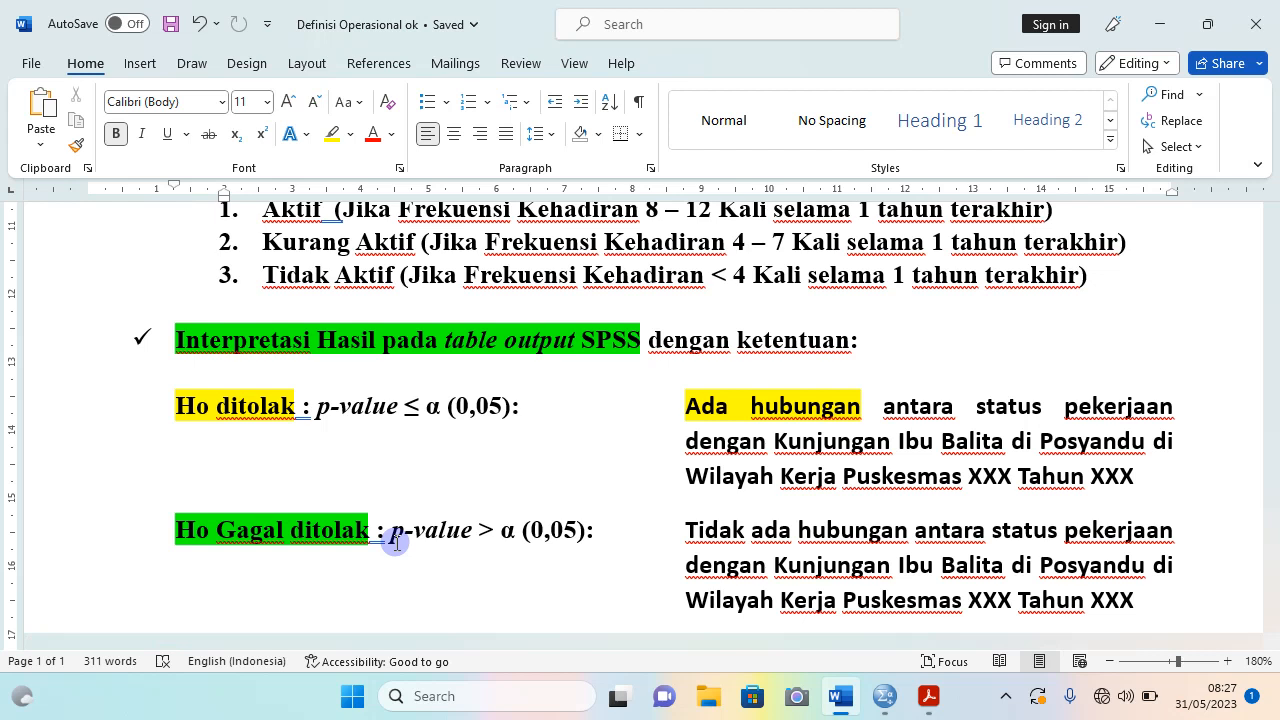
Highlight "Tidak ada hubungan" in yellow beside the "Ho Gagal ditolak" rule.
click(688, 529)
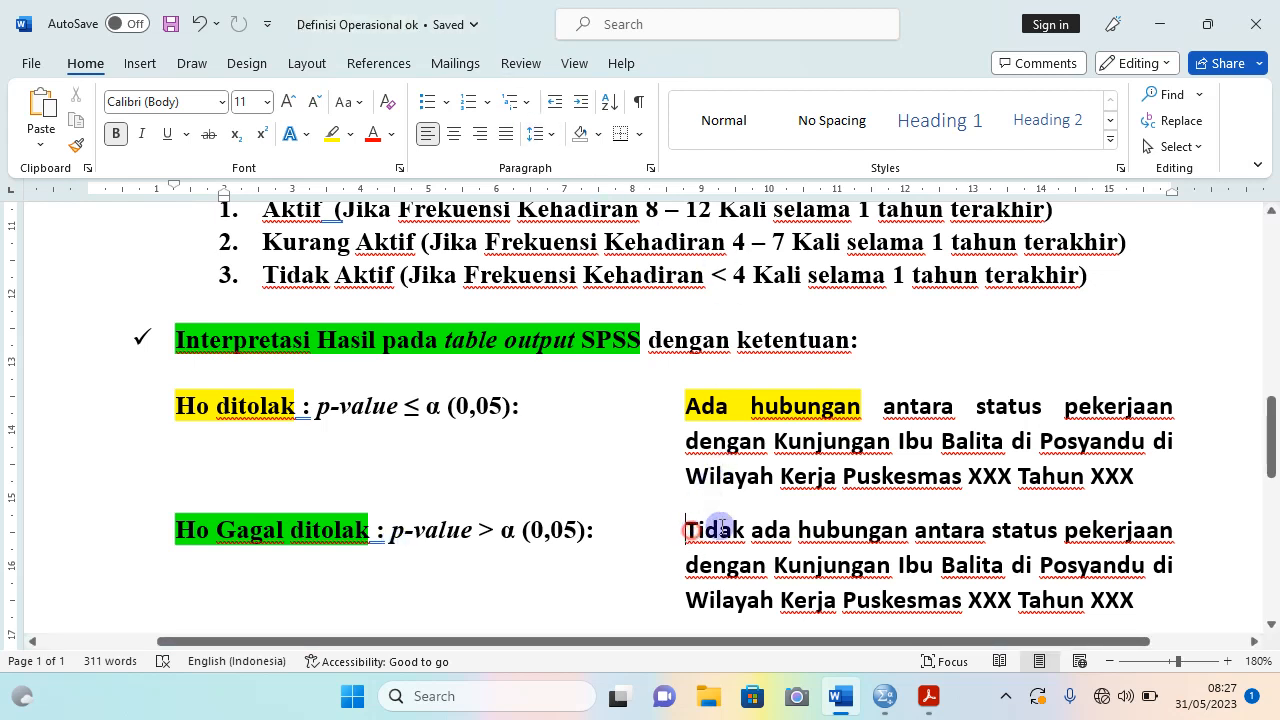
drag(720, 527, 895, 532)
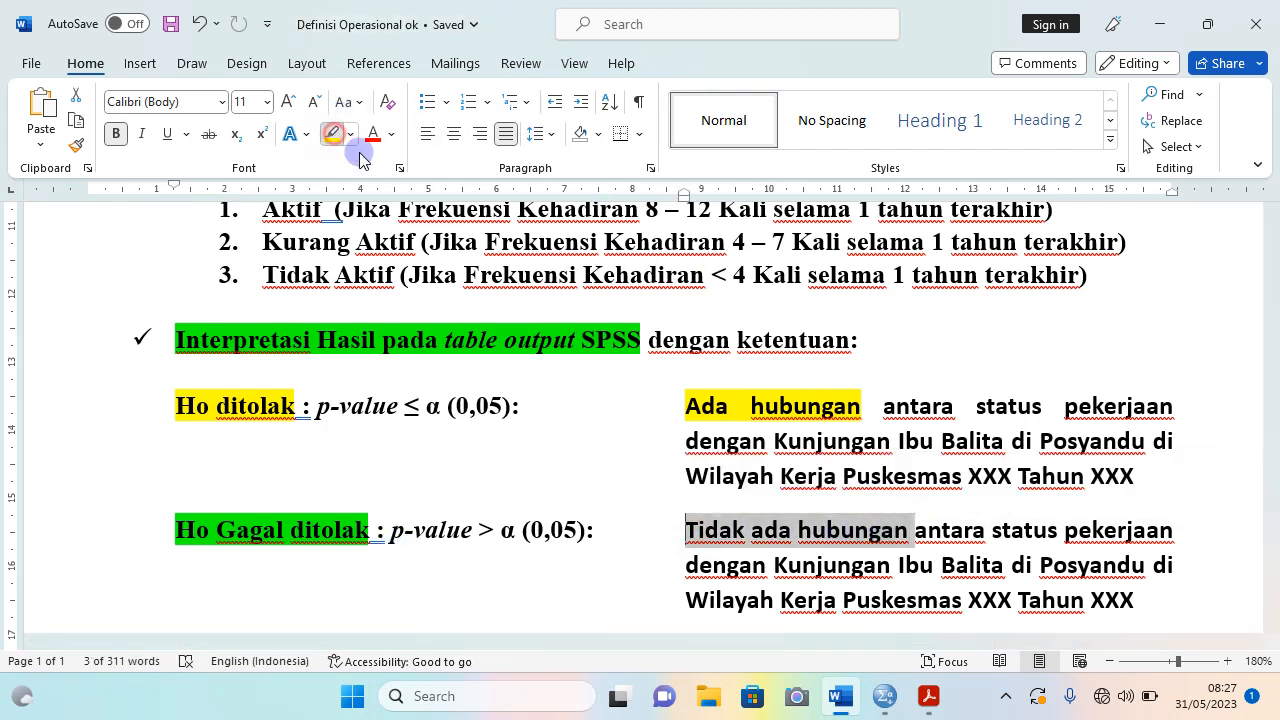
click(334, 134)
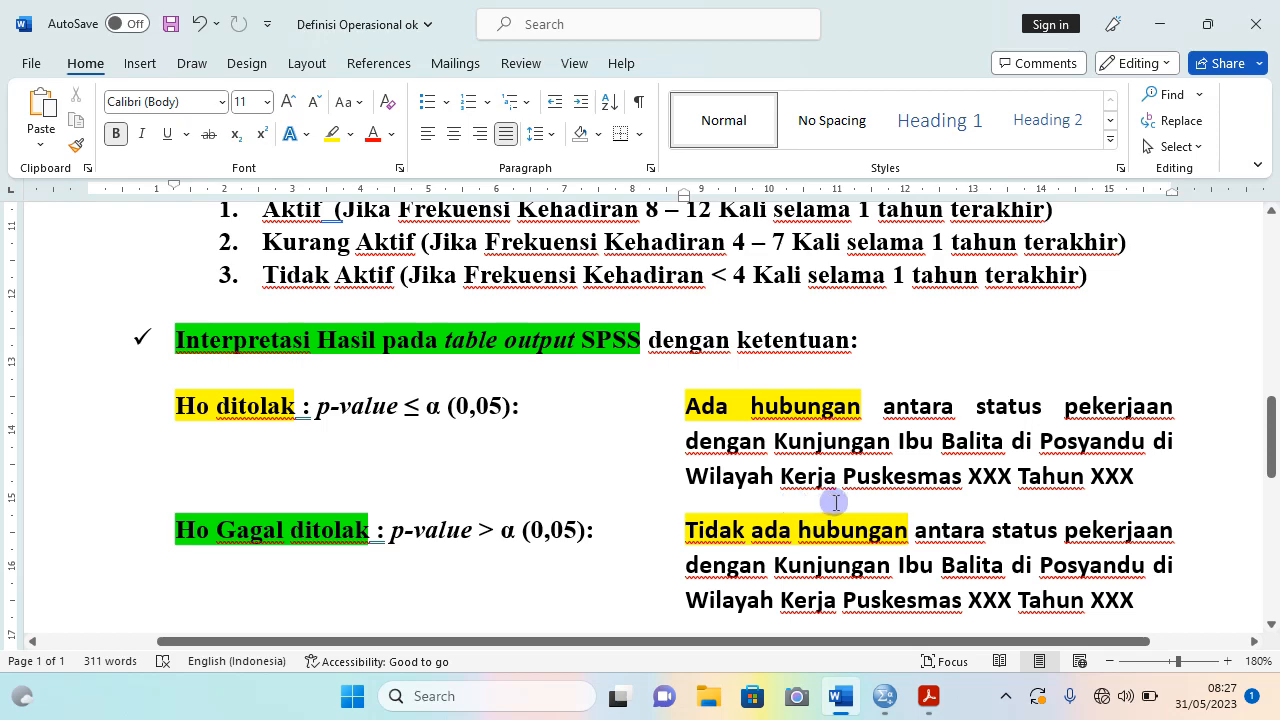
Examine the p-value decision rules and the Interpretasi Hasil paragraph against the hypotheses and the research title.
scroll(836, 503, down, 3)
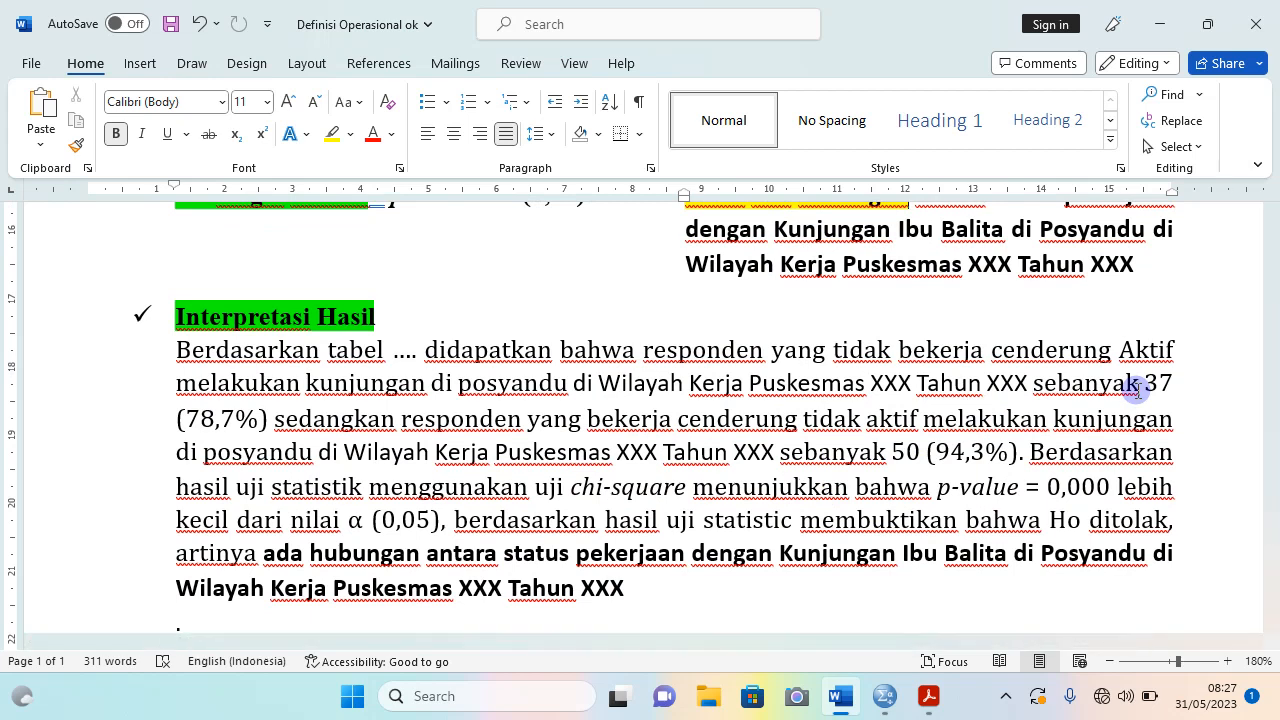
scroll(850, 340, up, 2)
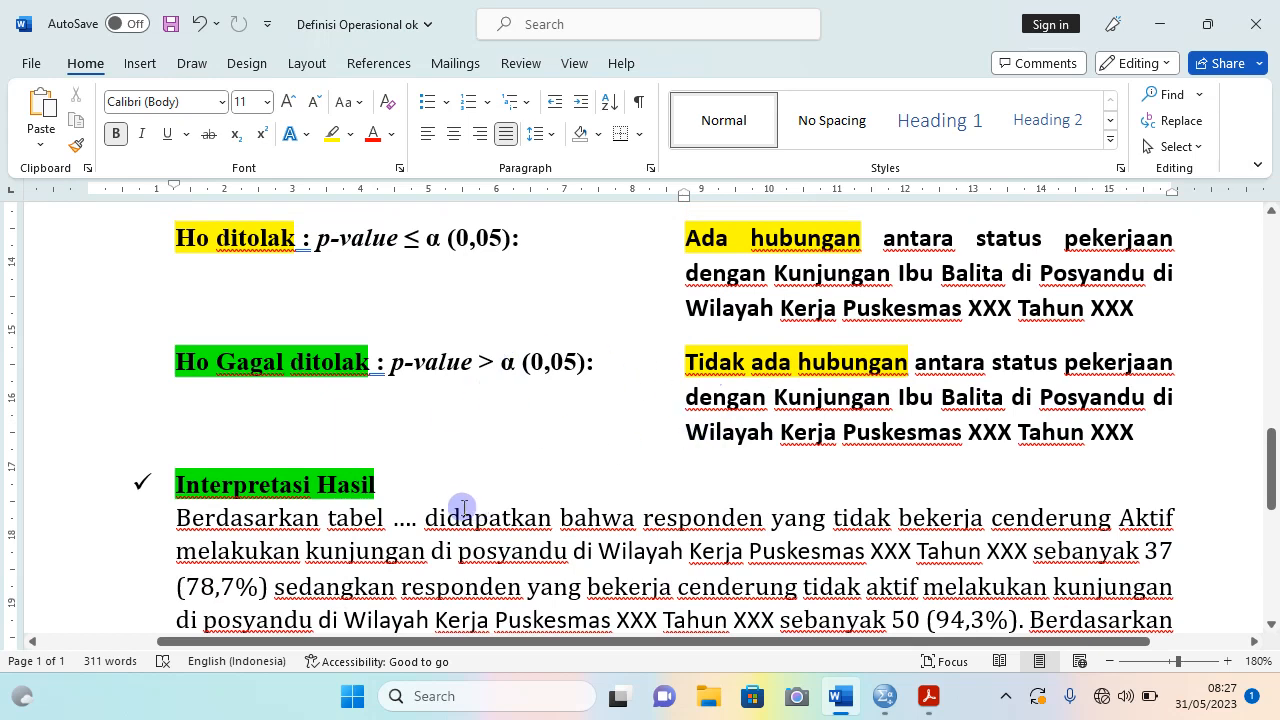
scroll(463, 507, up, 2)
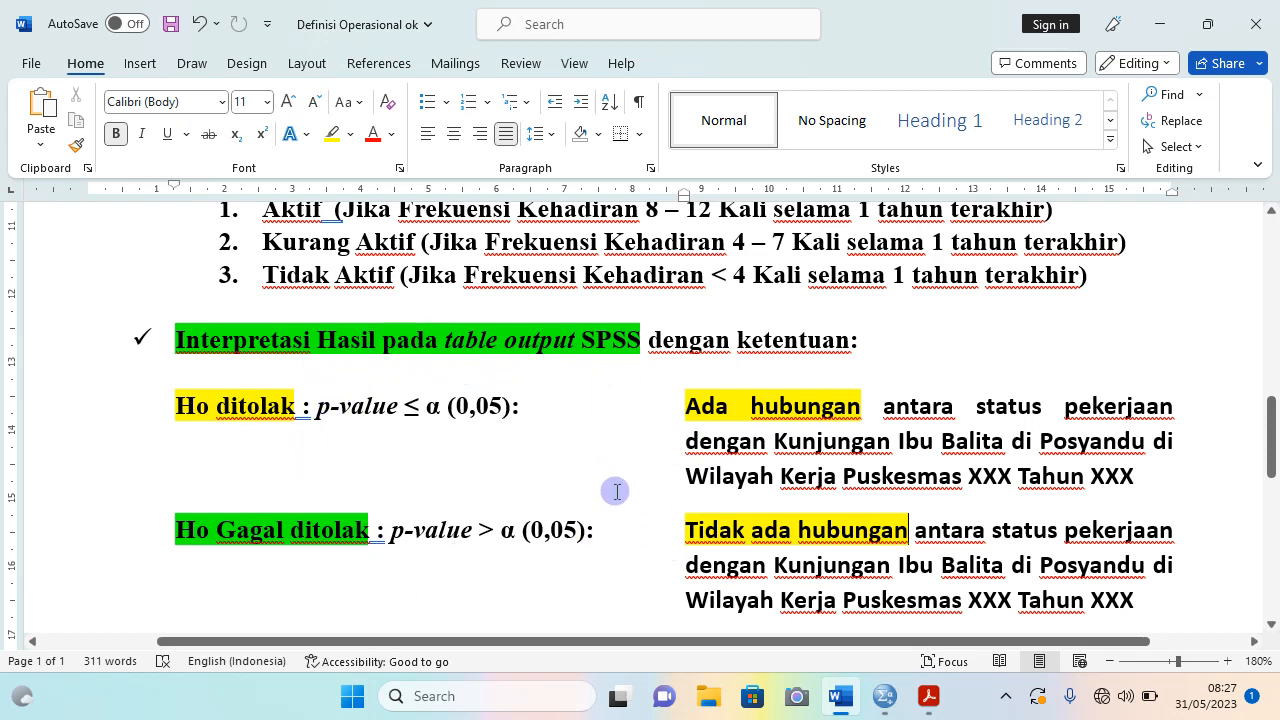
scroll(616, 491, down, 5)
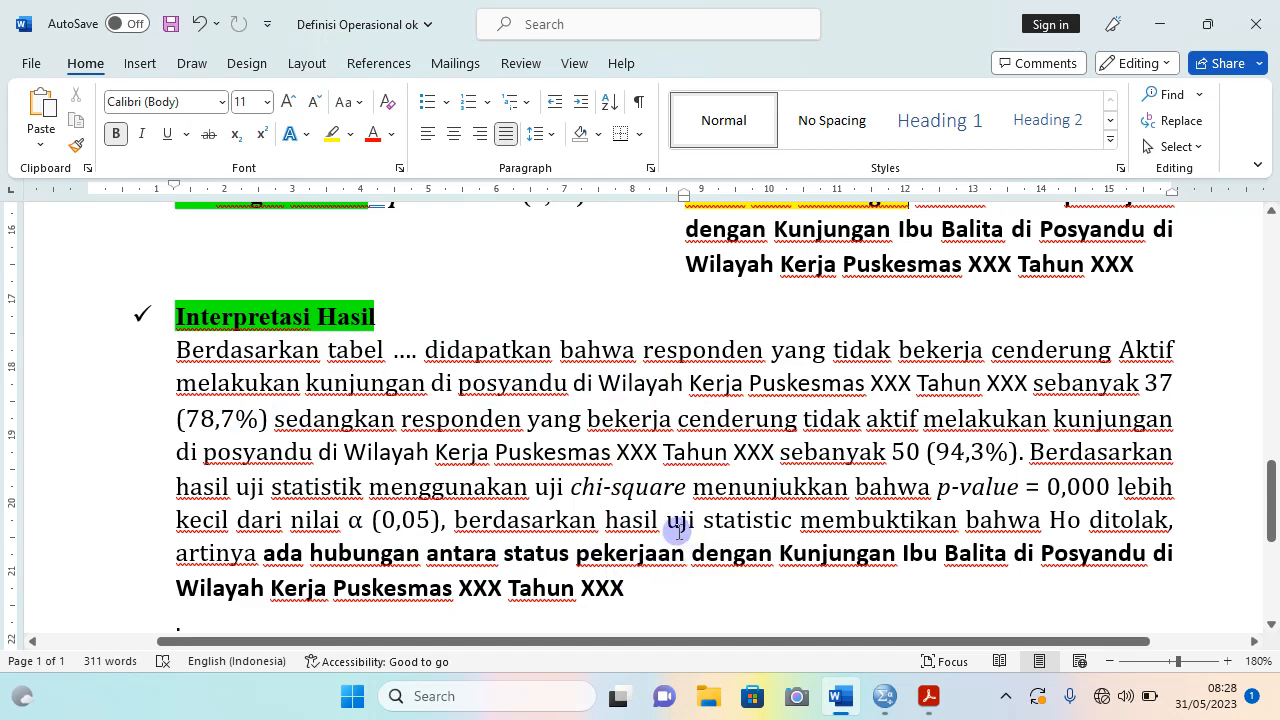
scroll(679, 531, up, 15)
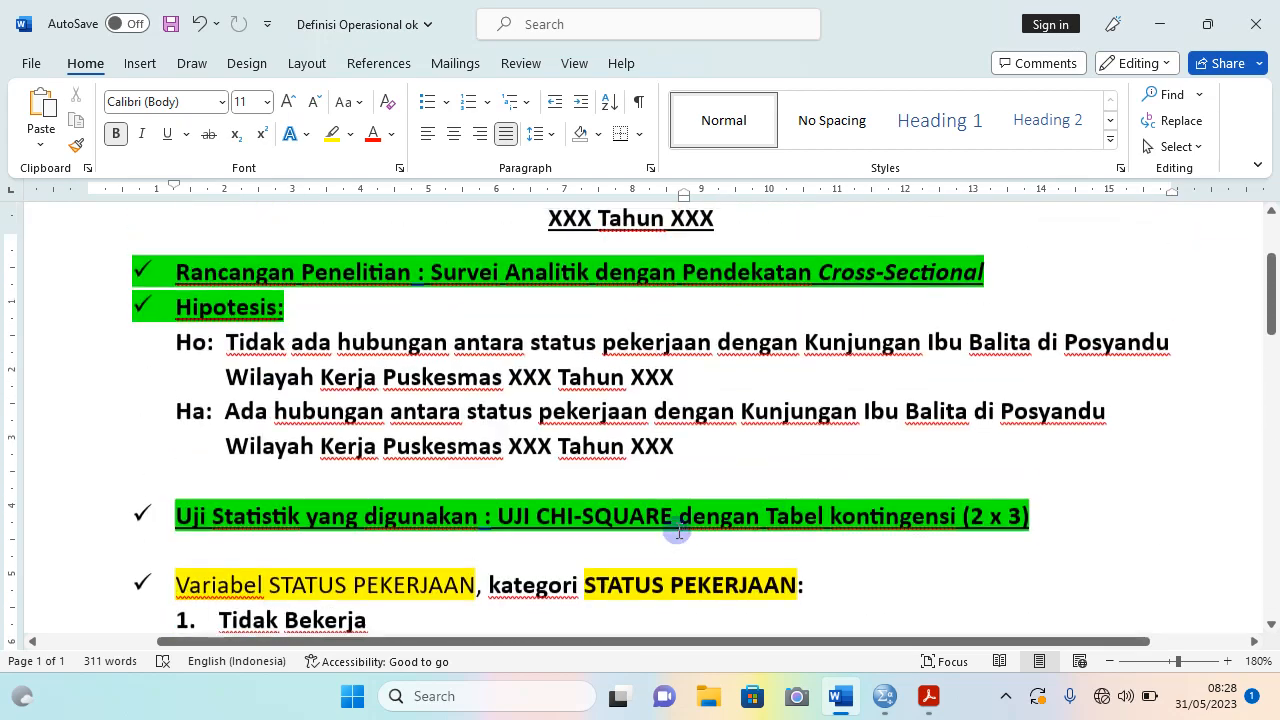
scroll(679, 531, up, 4)
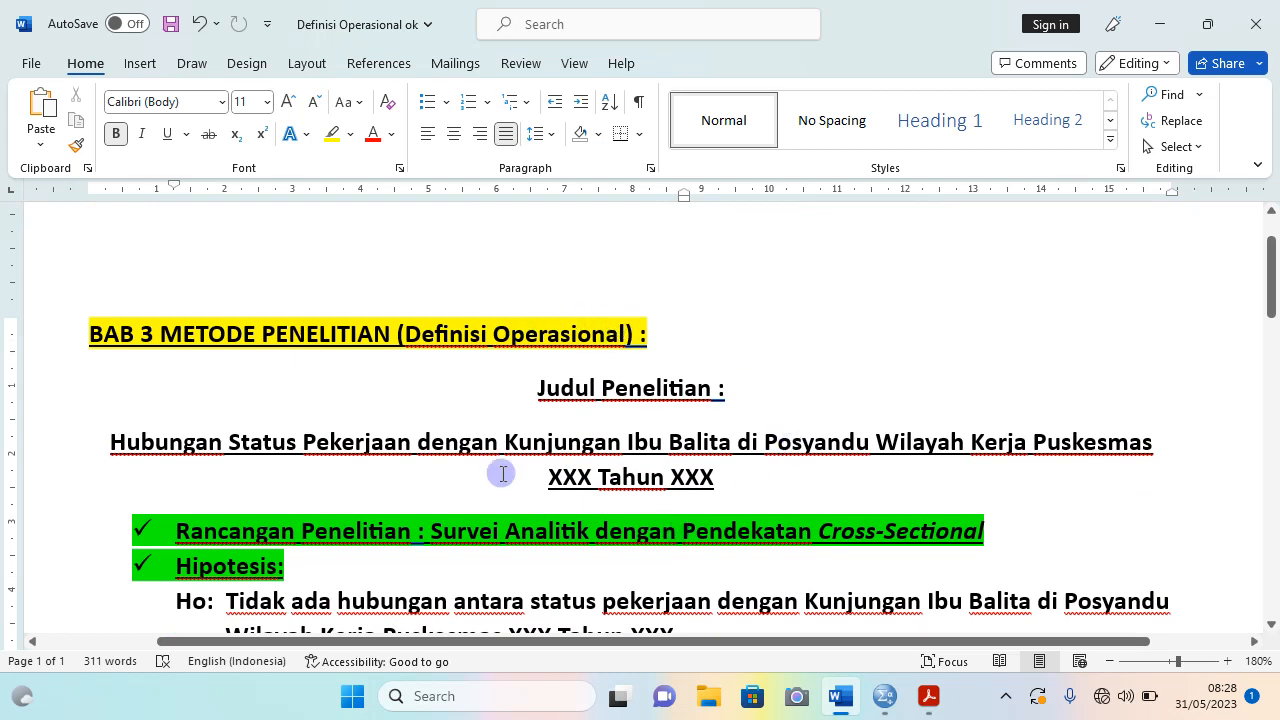
Switch to SPSS and inspect the RAW DATA cases alongside the definitions of the Pekerjaan, Kunjungan and Kategori2 variables.
click(885, 712)
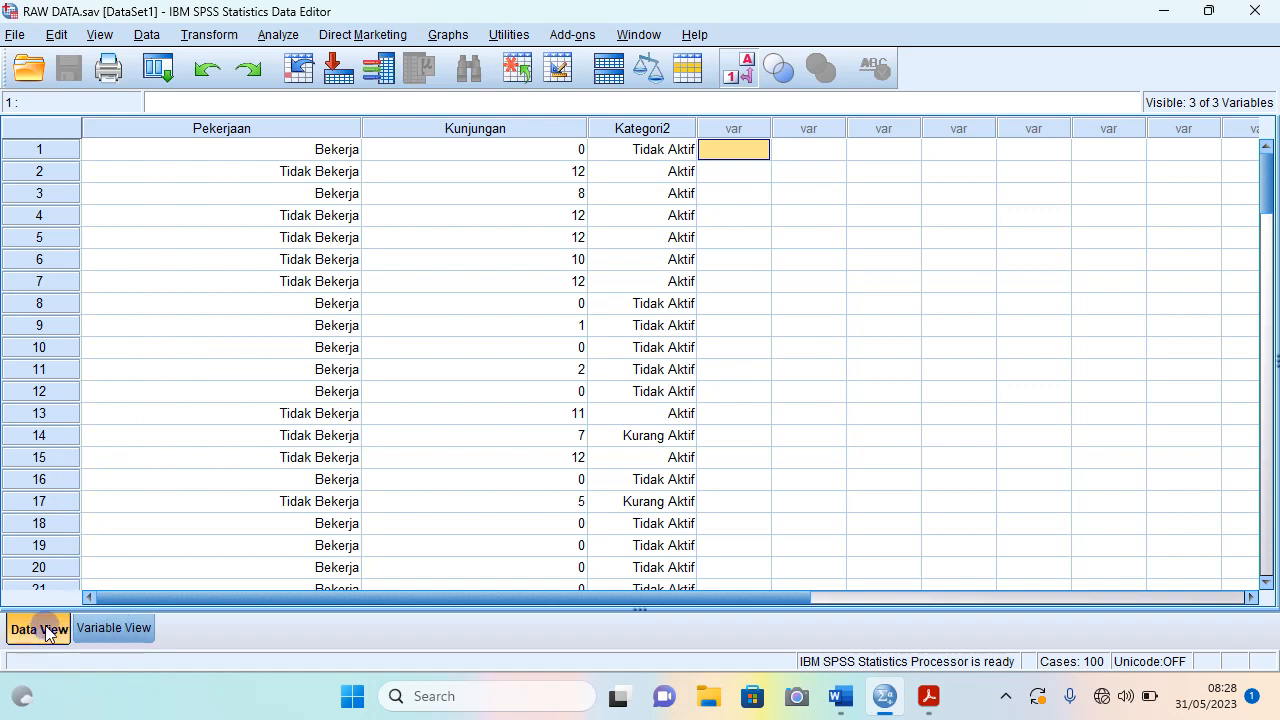
click(130, 637)
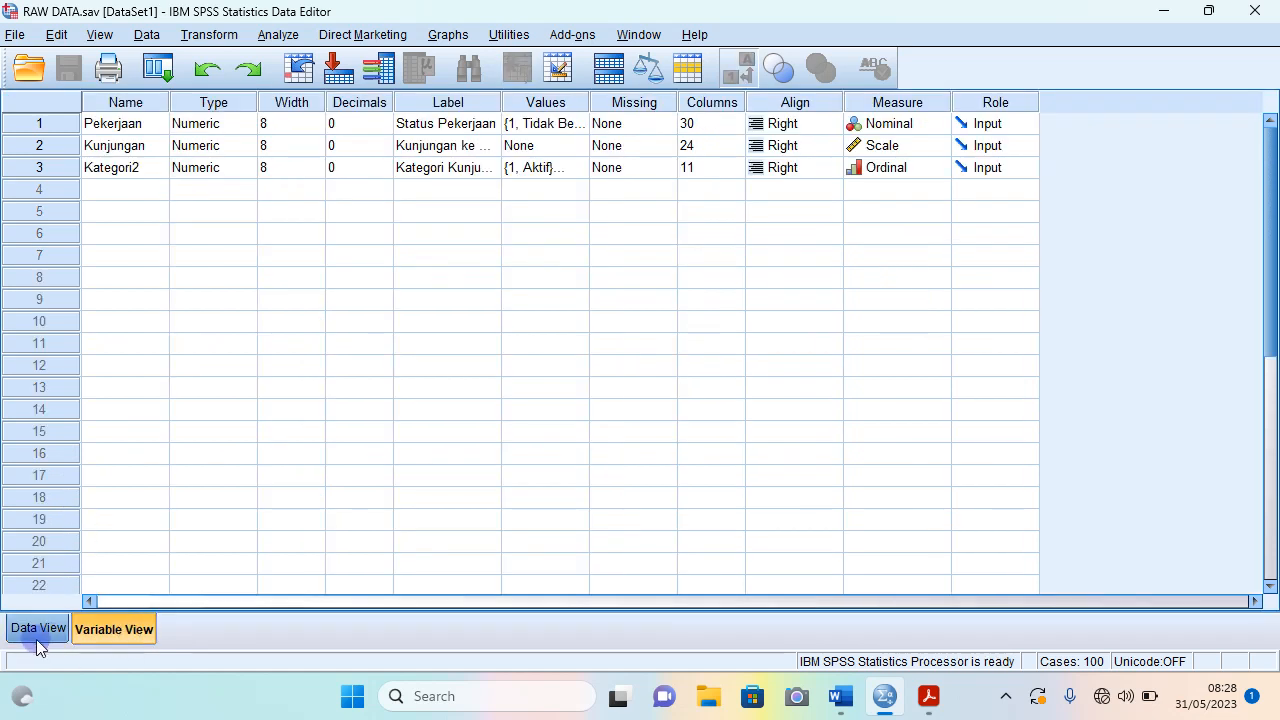
click(38, 638)
click(118, 638)
click(38, 640)
click(116, 638)
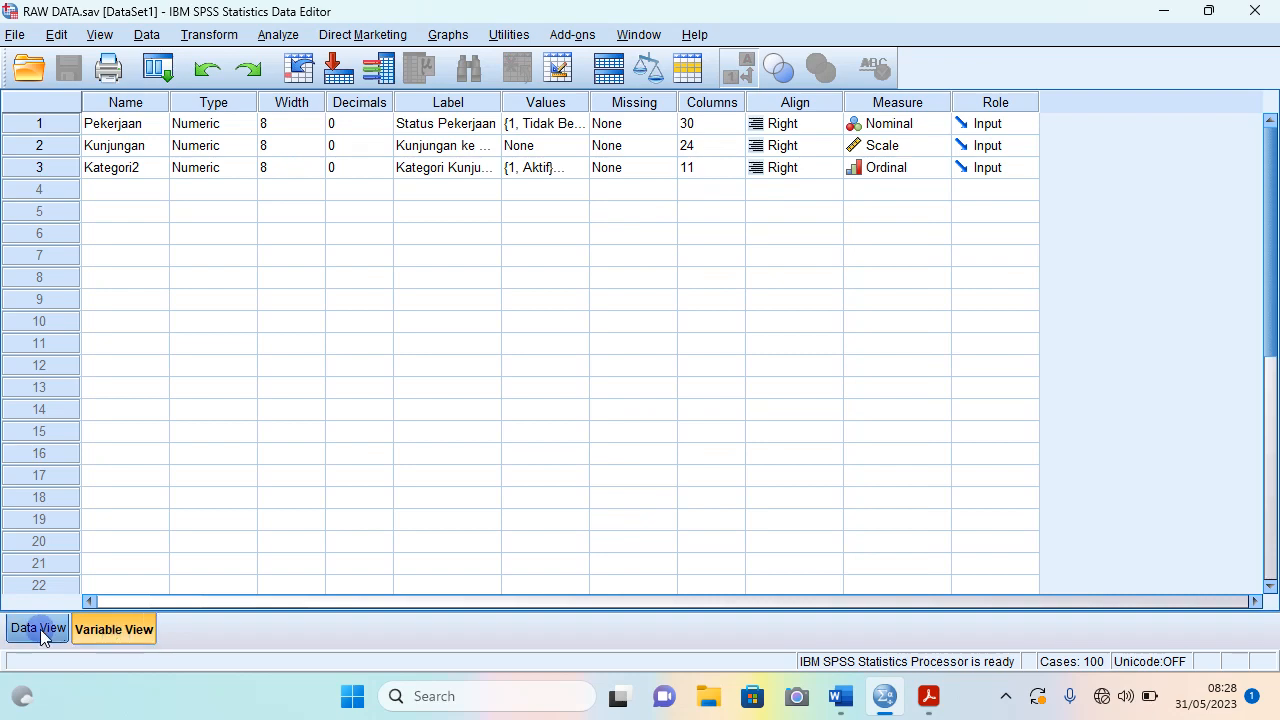
click(40, 630)
click(103, 634)
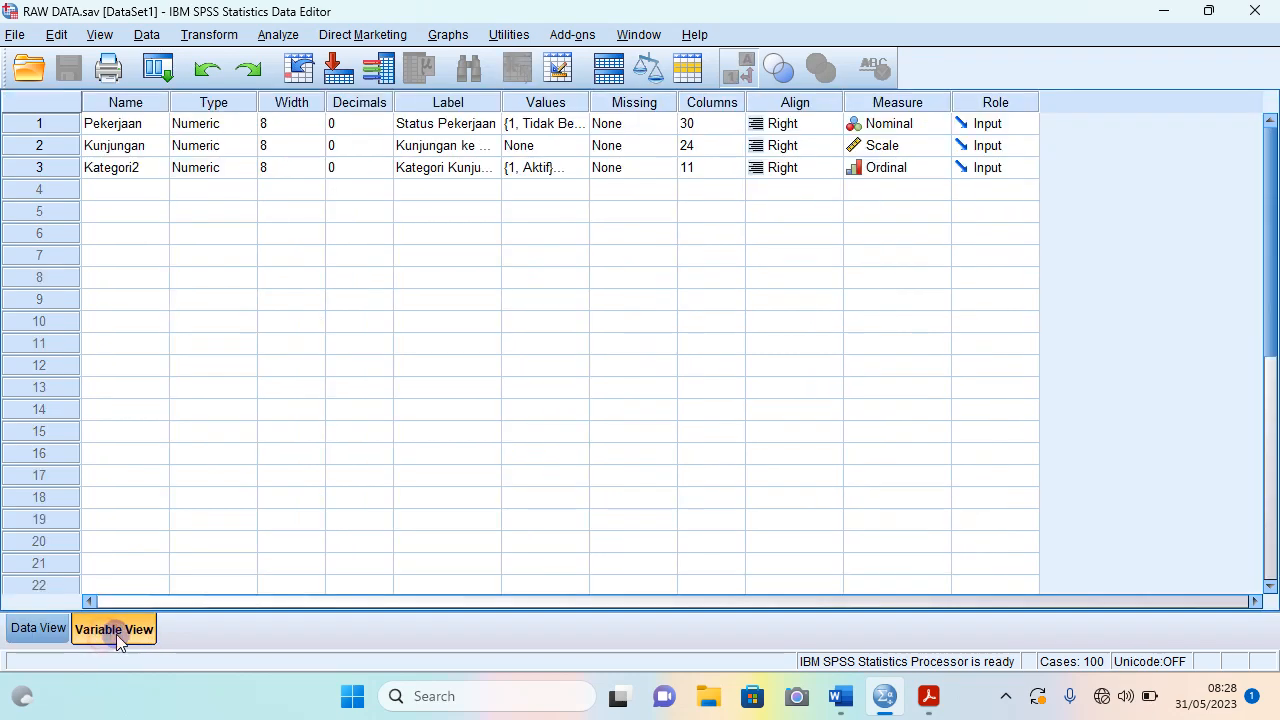
click(50, 637)
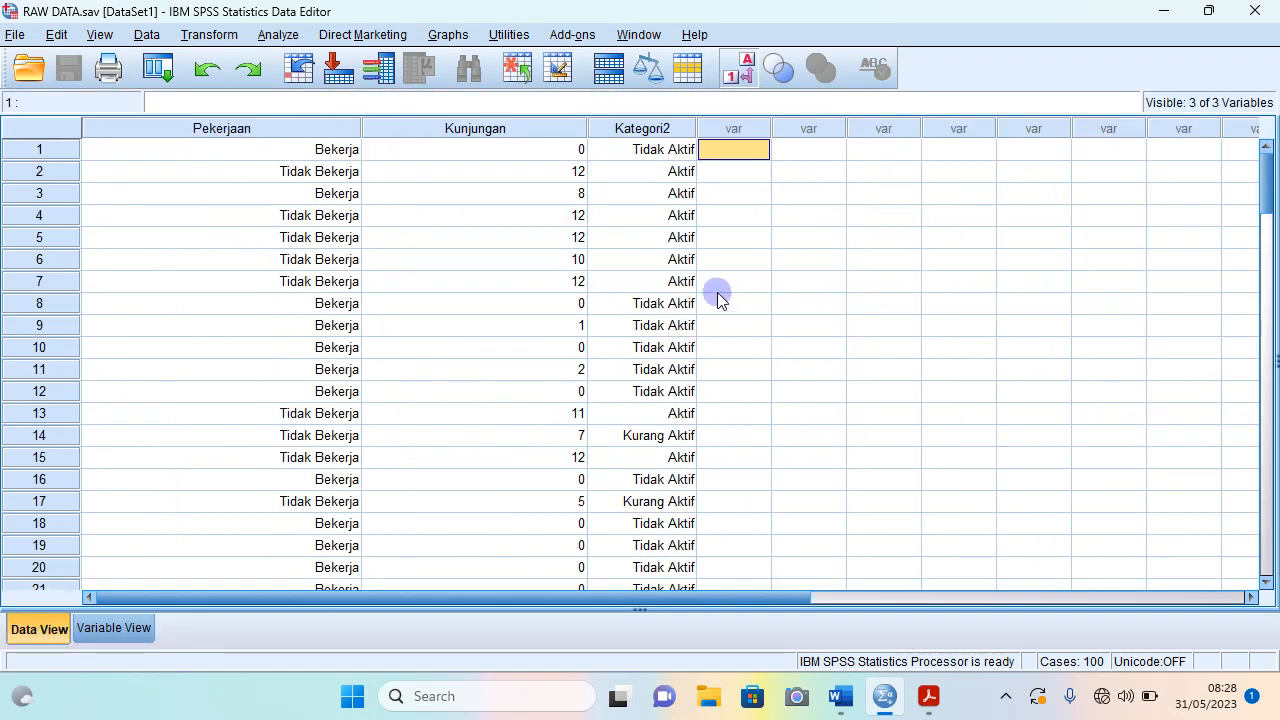
Widen the Name column in the variable definitions and return to the case data.
click(113, 632)
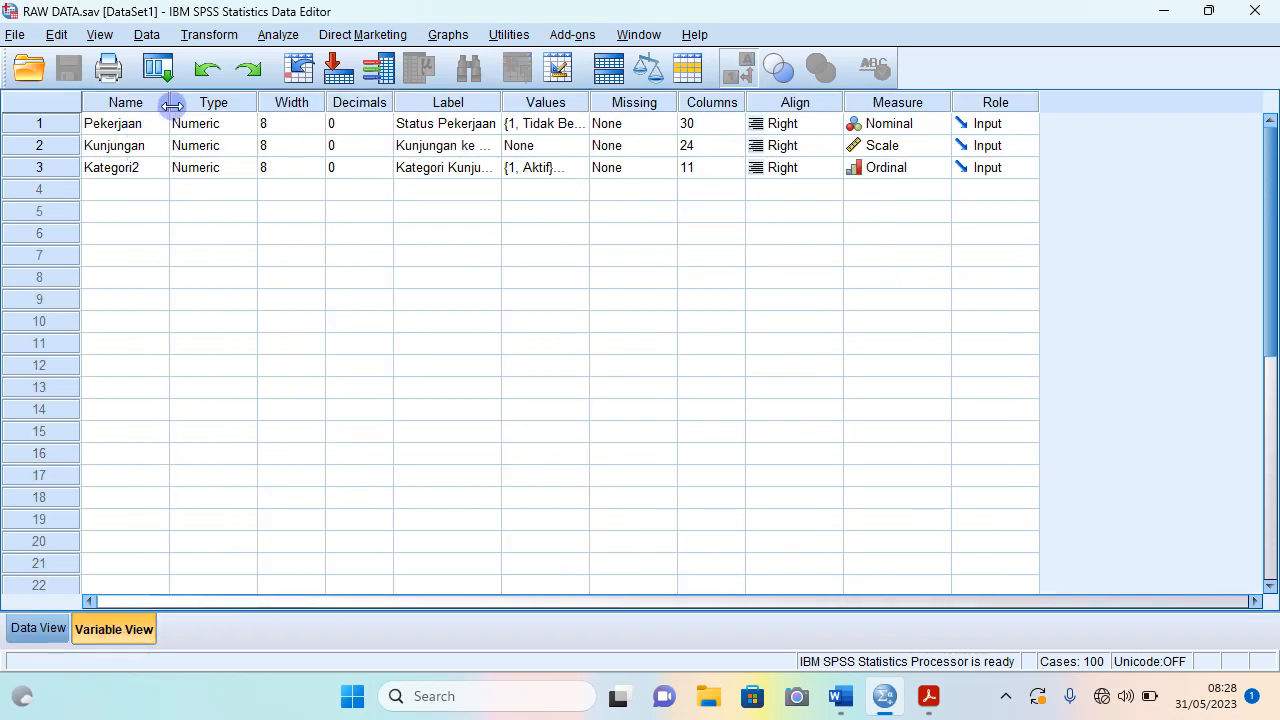
drag(170, 104, 243, 120)
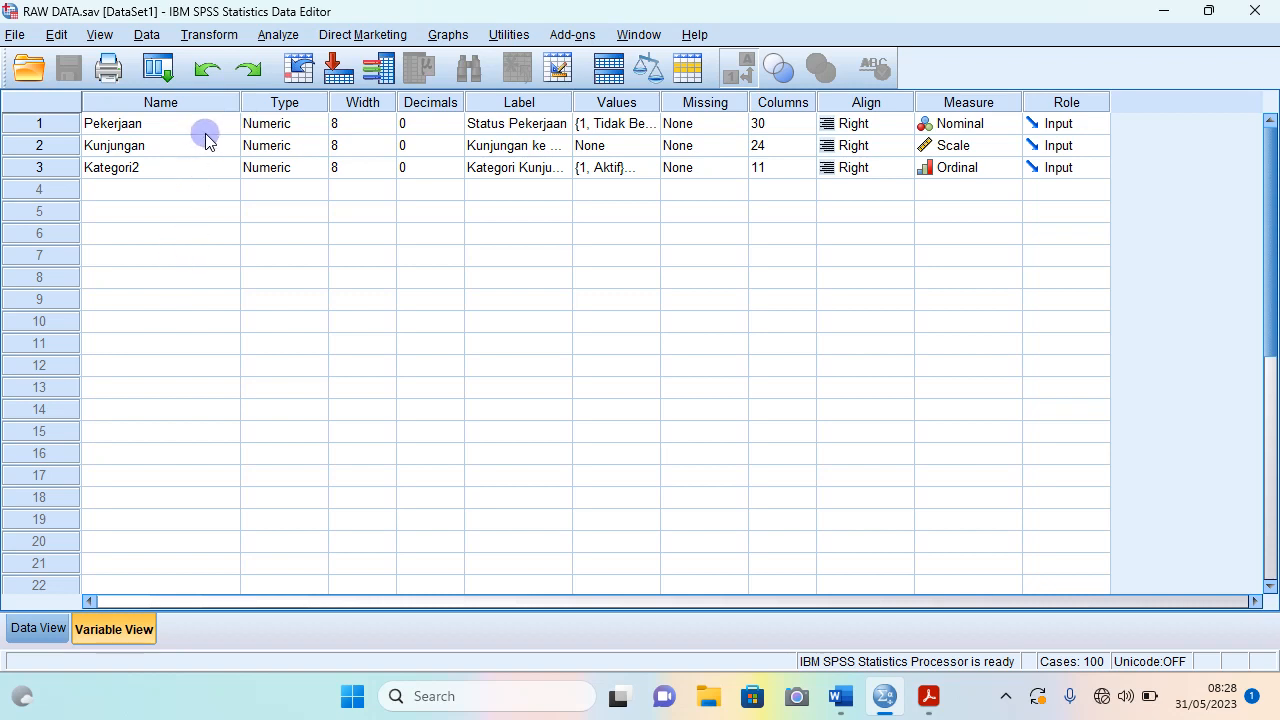
click(38, 628)
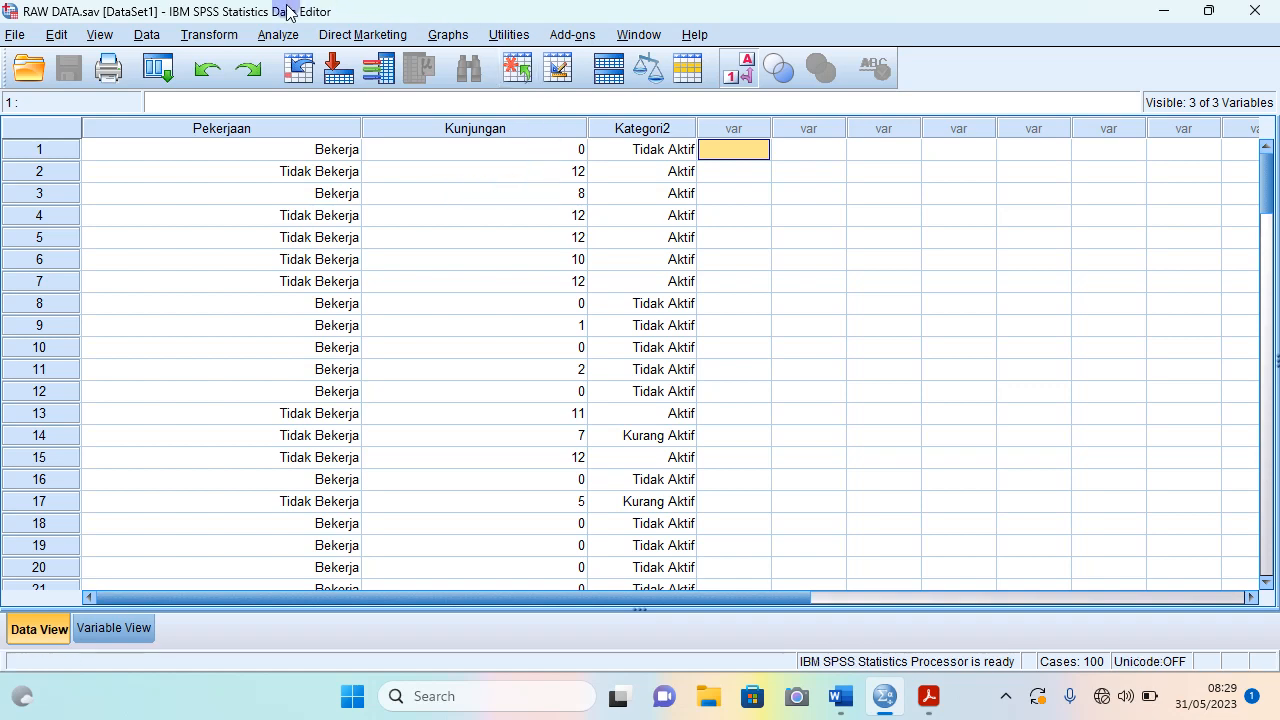
click(277, 35)
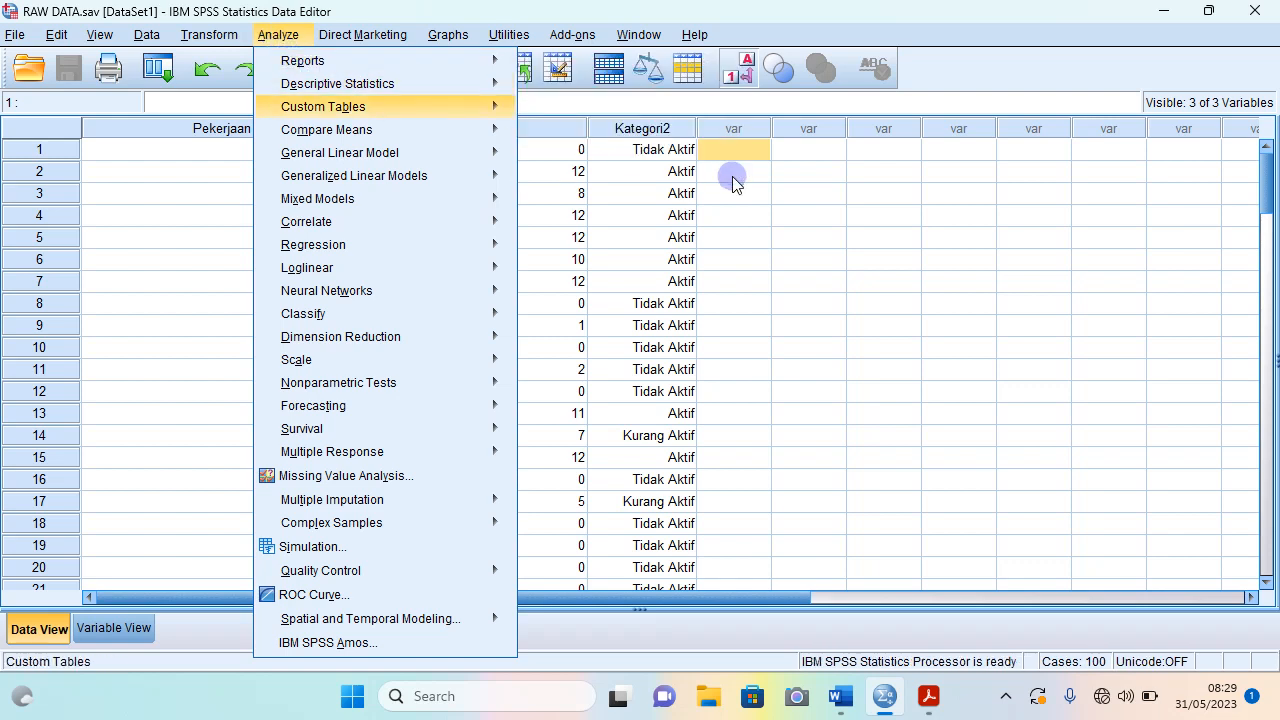
mouse_move(323, 106)
click(752, 154)
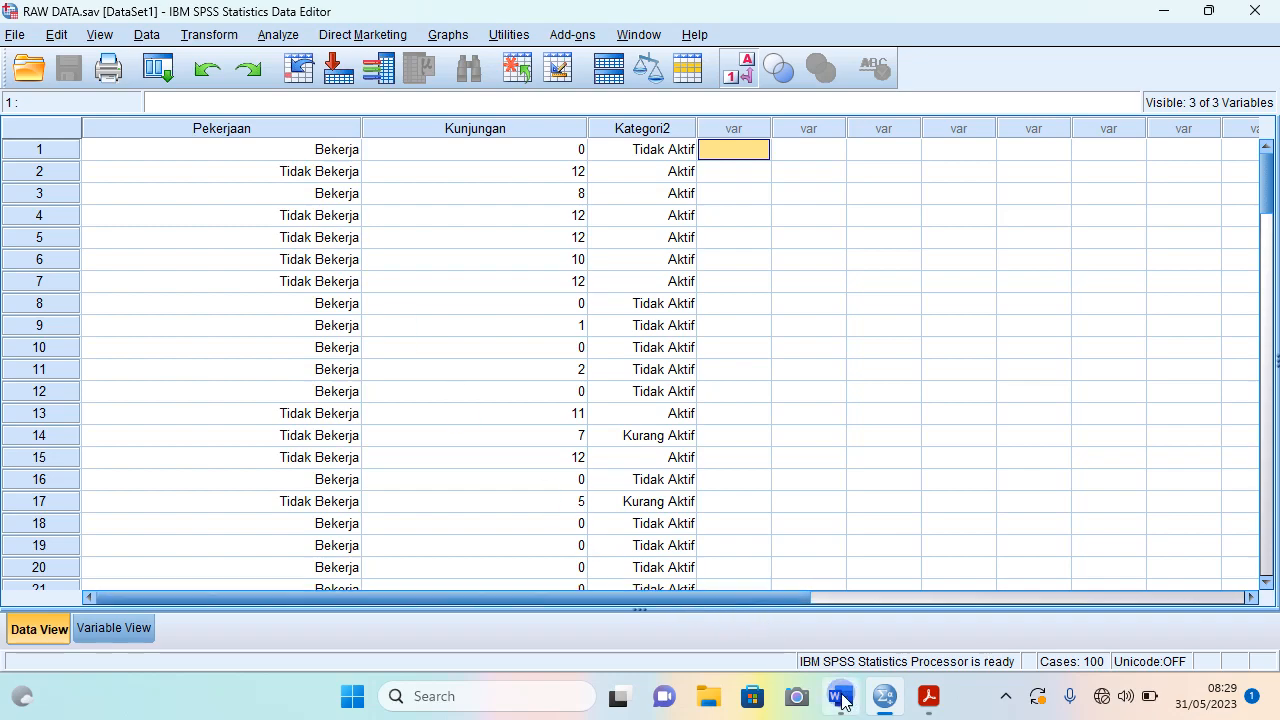
Compare the employment status and visit category definitions in the Word document with the case values in the SPSS dataset.
mouse_move(840, 696)
click(835, 628)
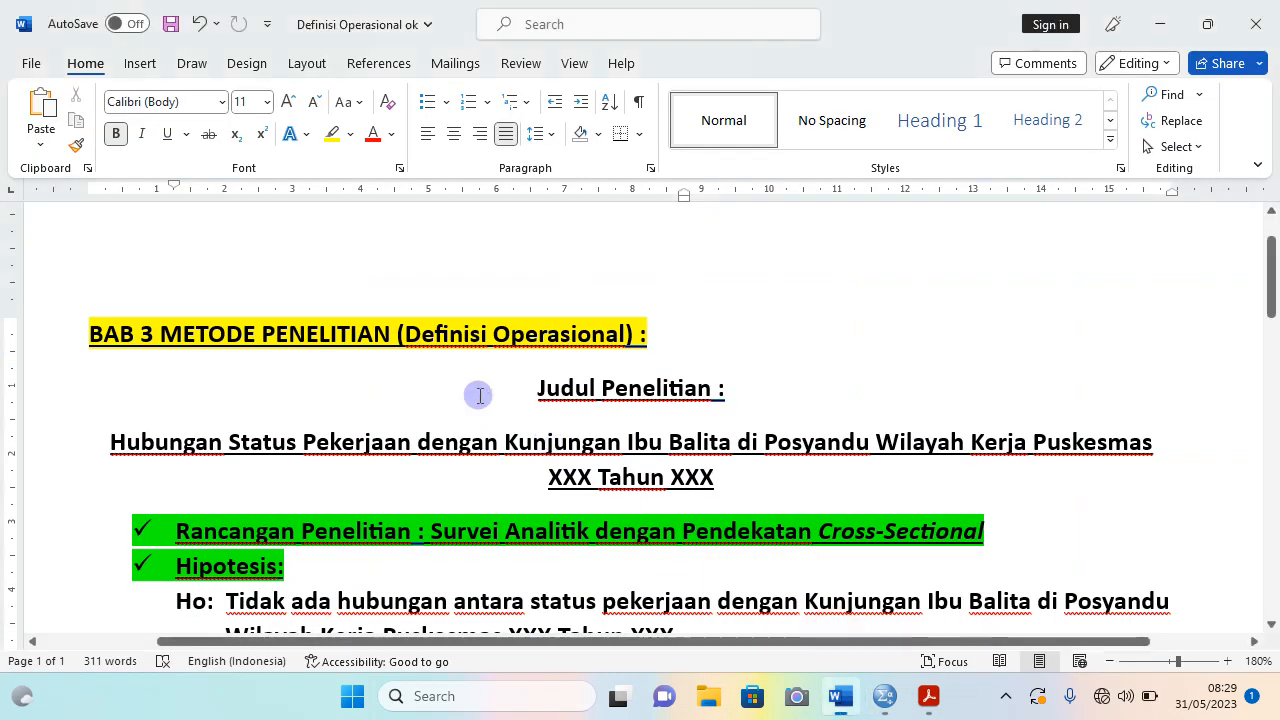
scroll(477, 389, down, 10)
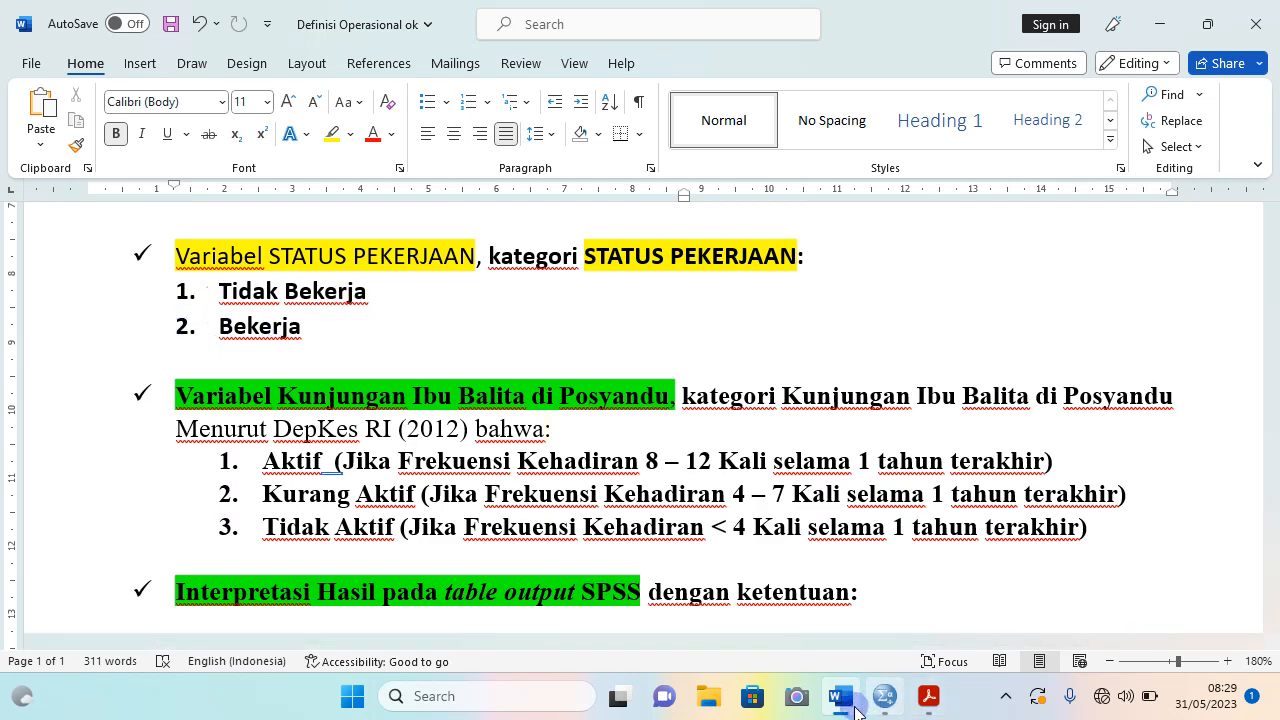
click(885, 700)
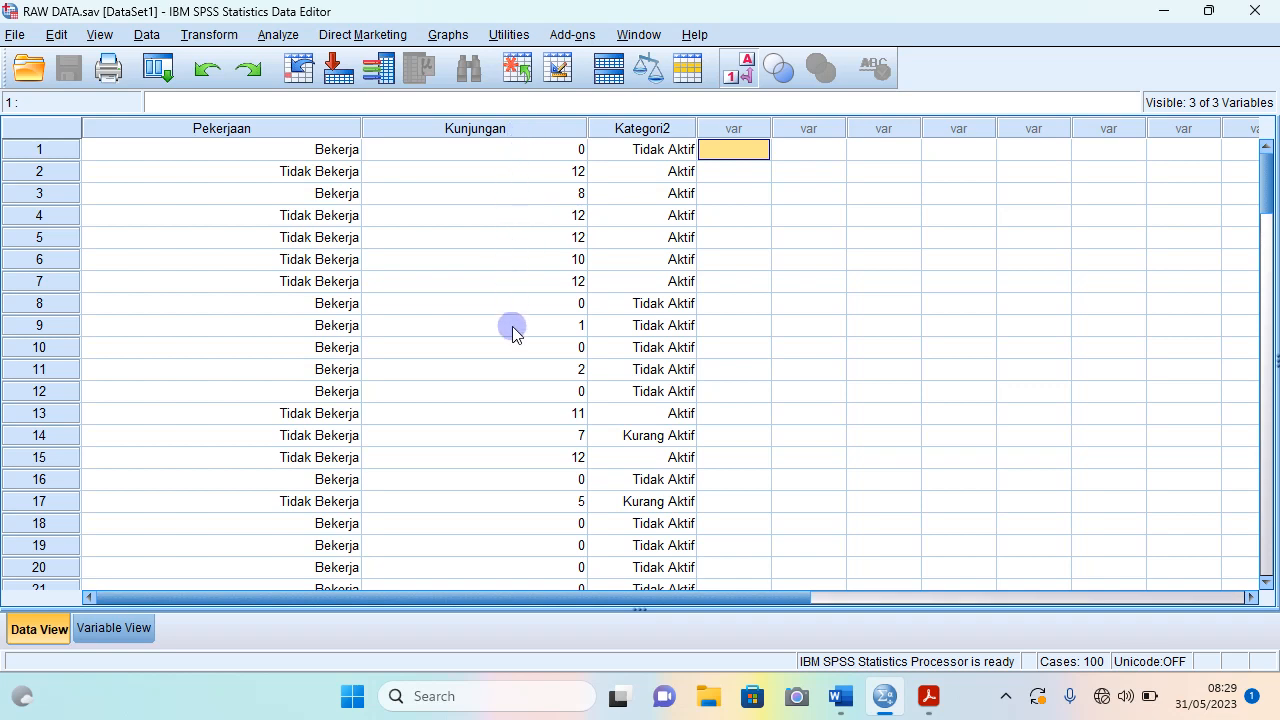
scroll(536, 428, down, 12)
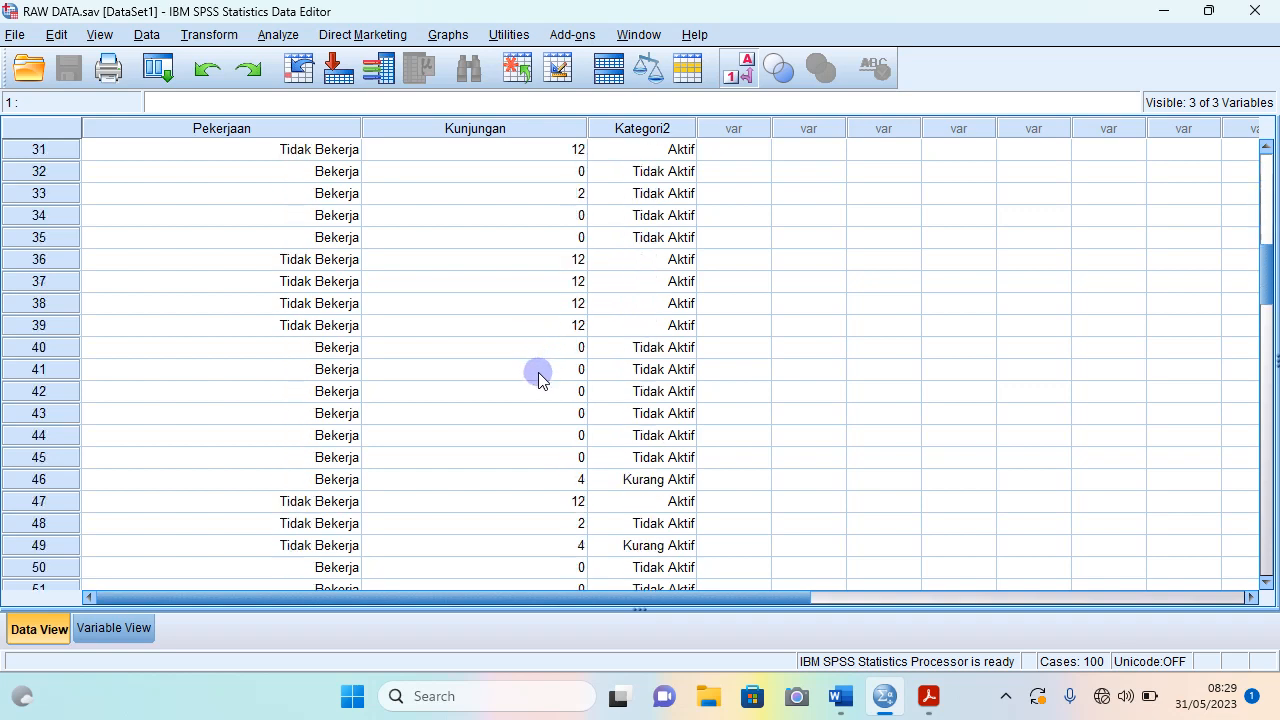
scroll(522, 428, down, 5)
scroll(518, 426, up, 17)
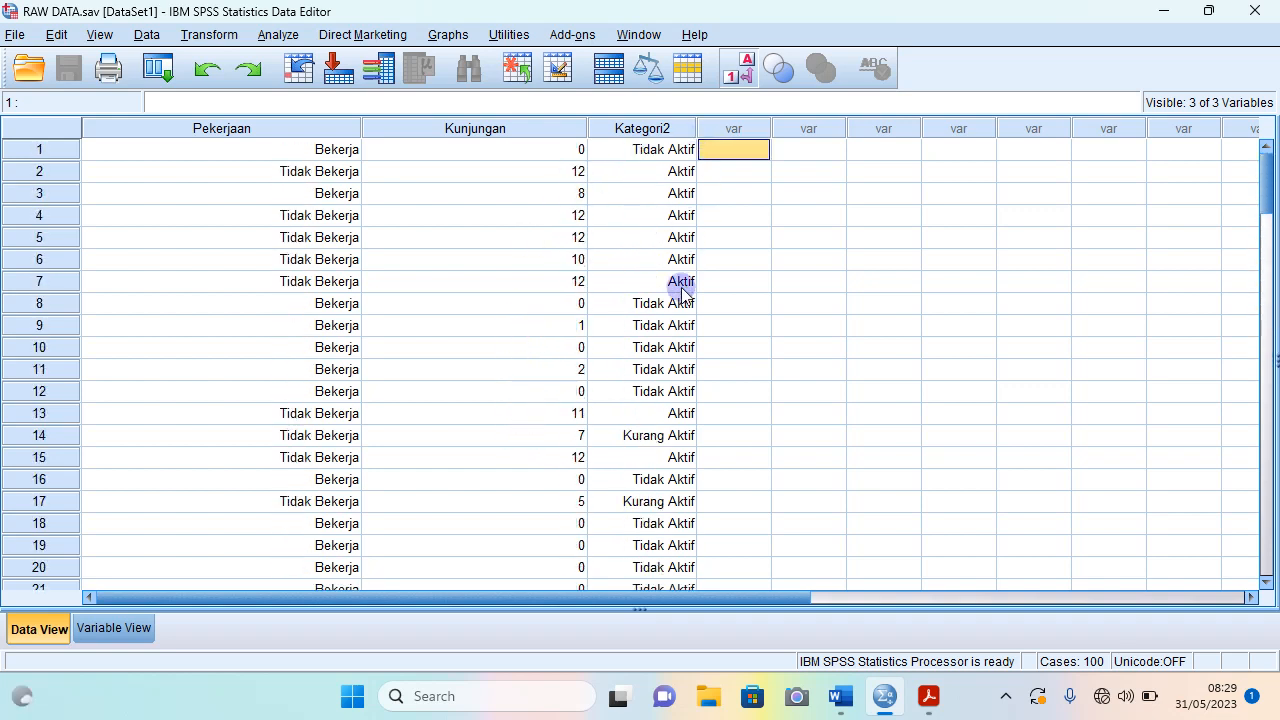
click(840, 696)
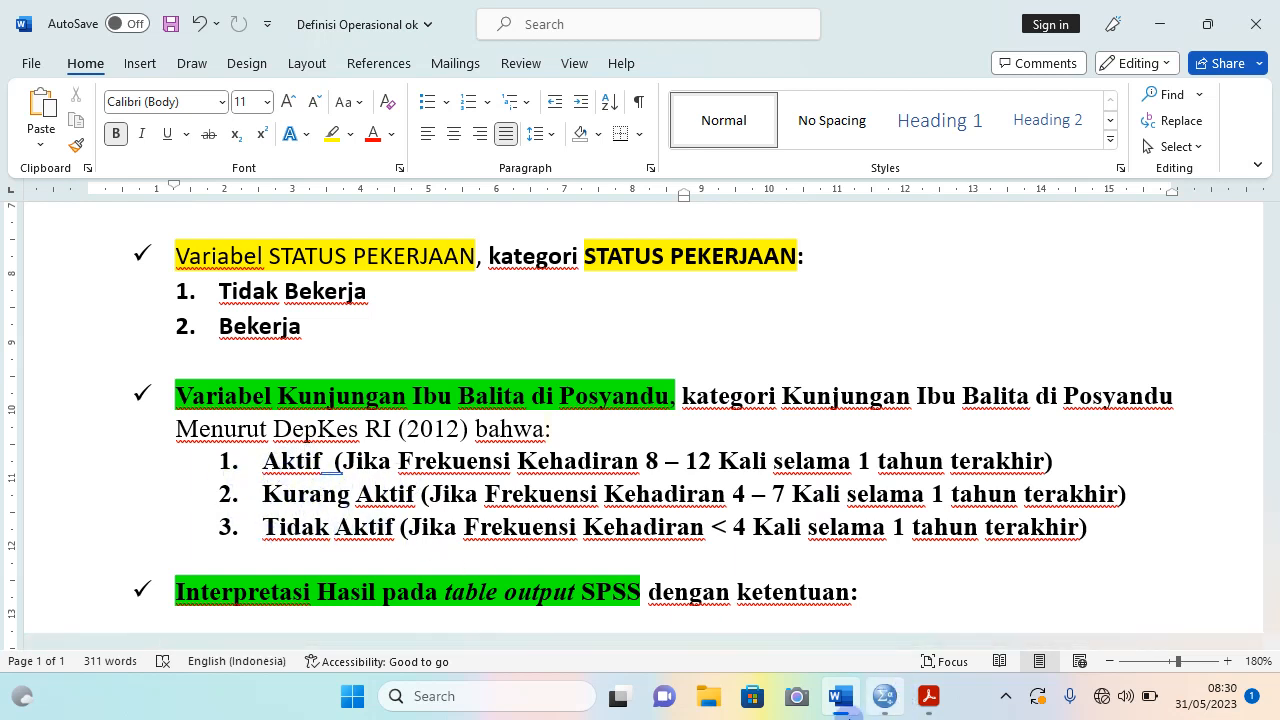
mouse_move(842, 712)
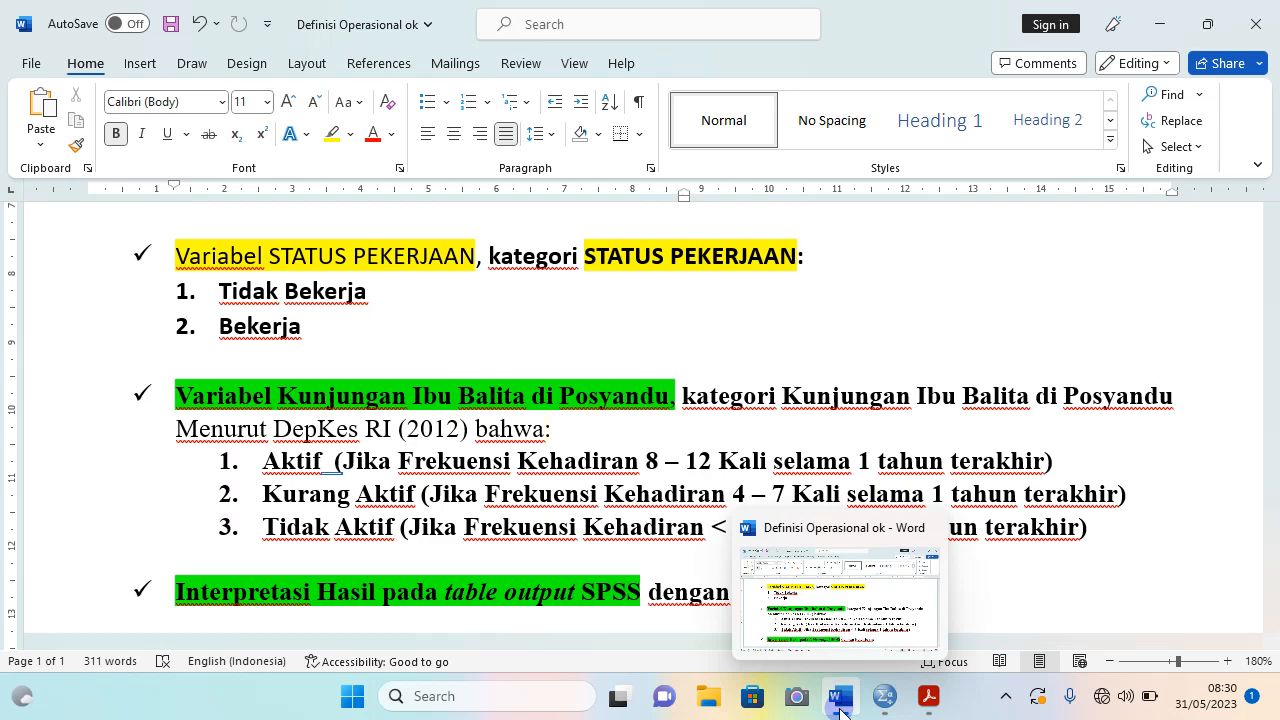
click(842, 712)
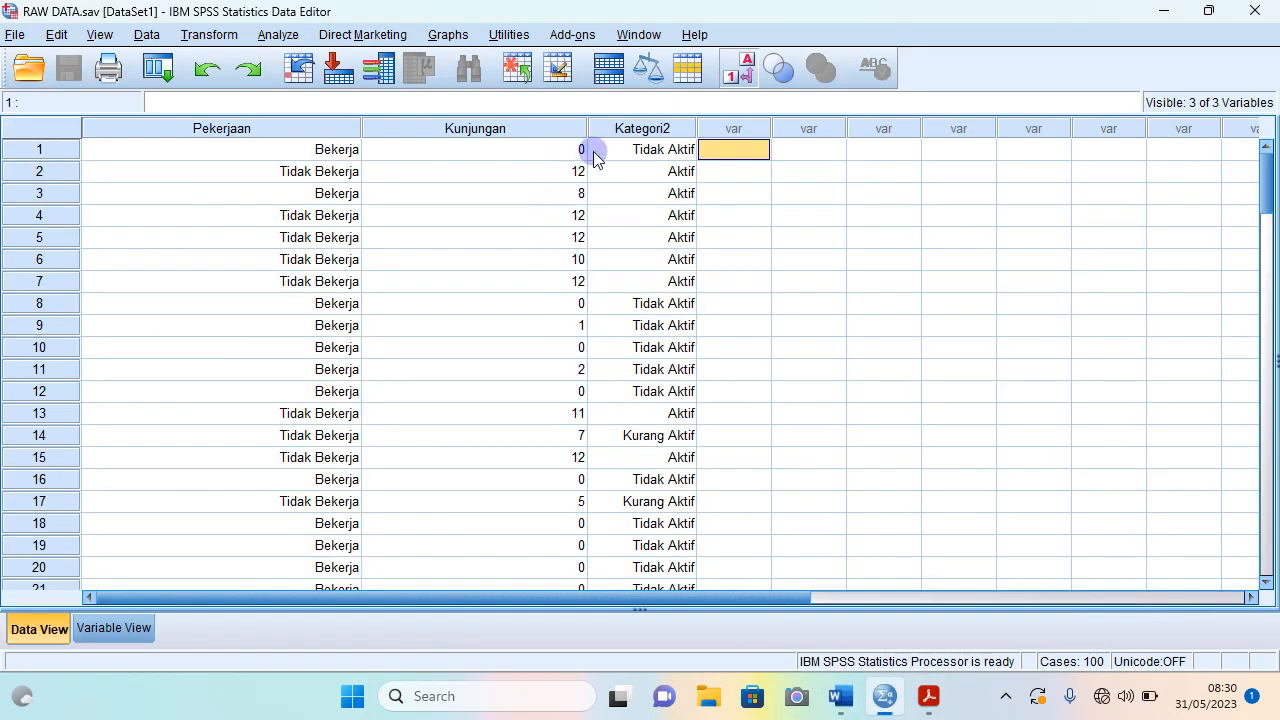
click(199, 38)
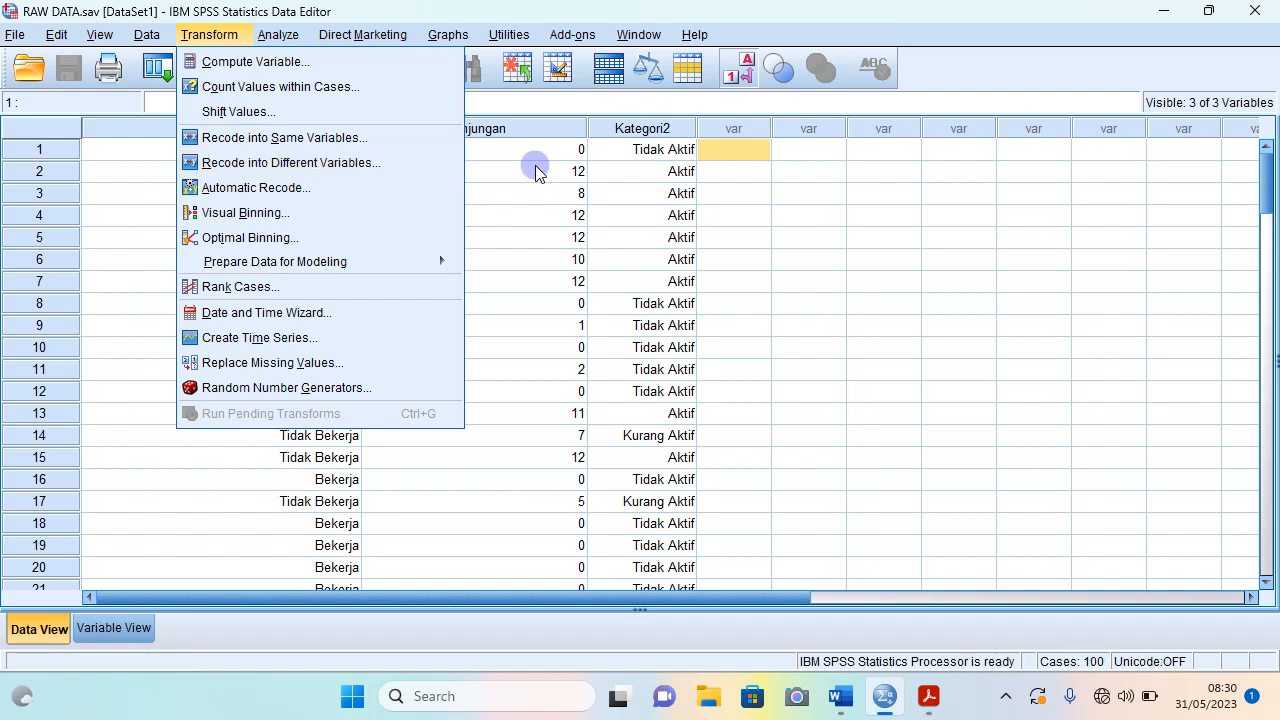
click(722, 177)
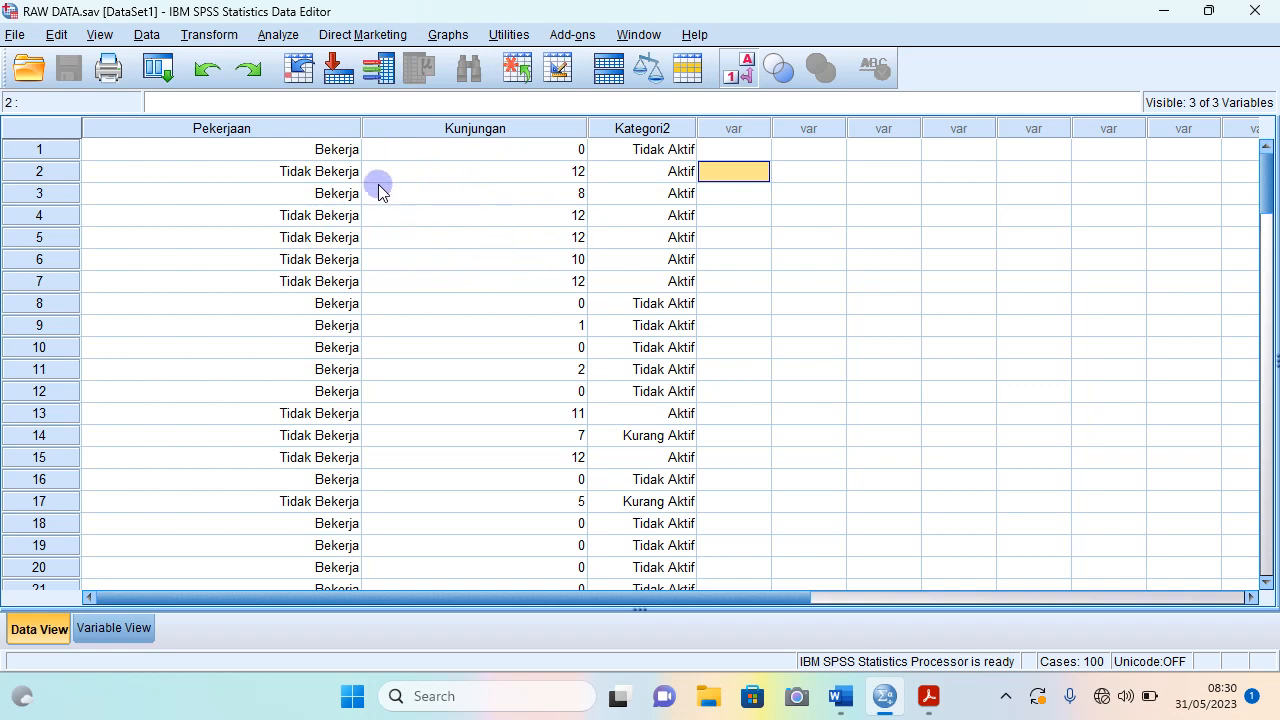
Open Crosstabs and remove Status Pekerjaan from the rows and Kategori Kunjungan Ibu from the columns.
click(277, 36)
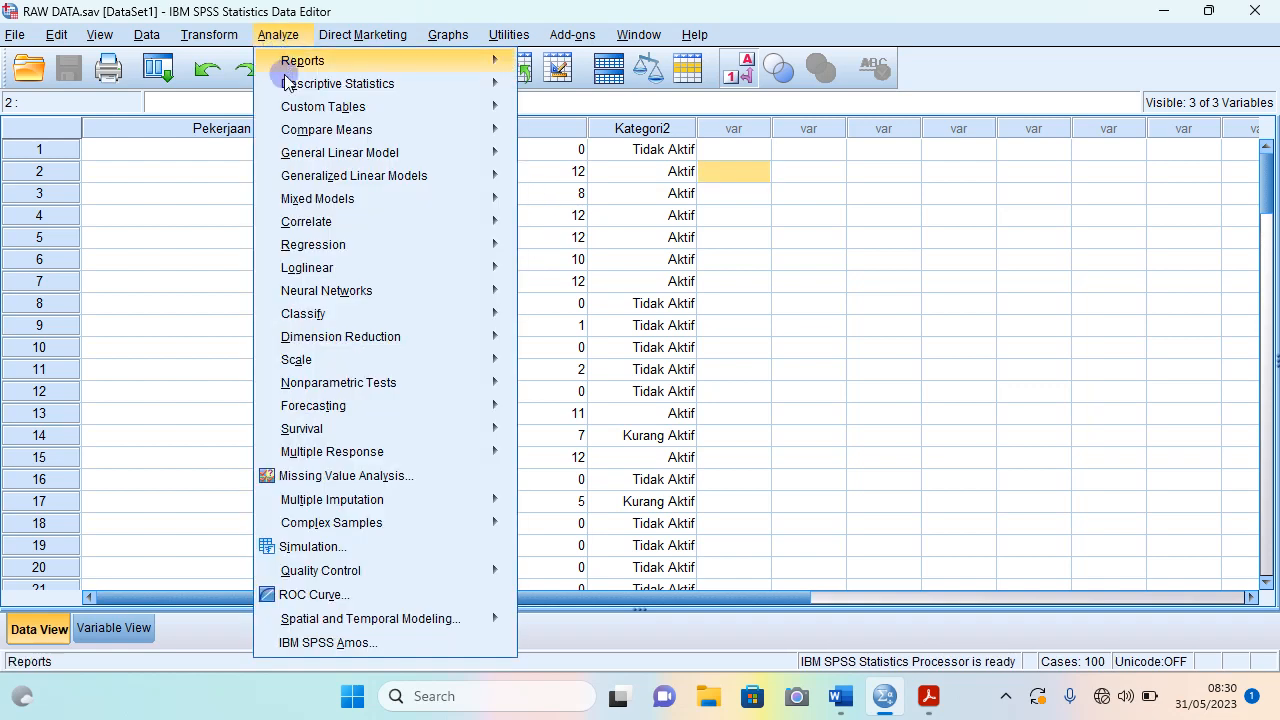
mouse_move(286, 82)
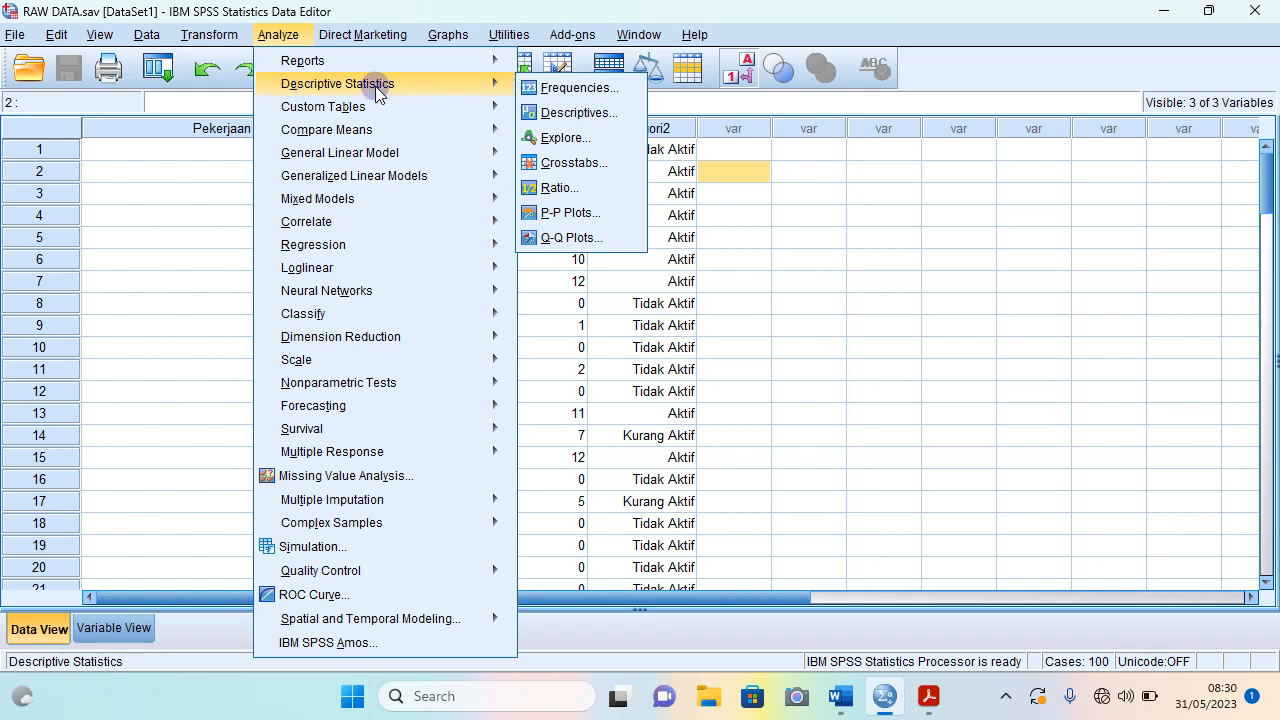
click(573, 163)
click(578, 145)
click(503, 150)
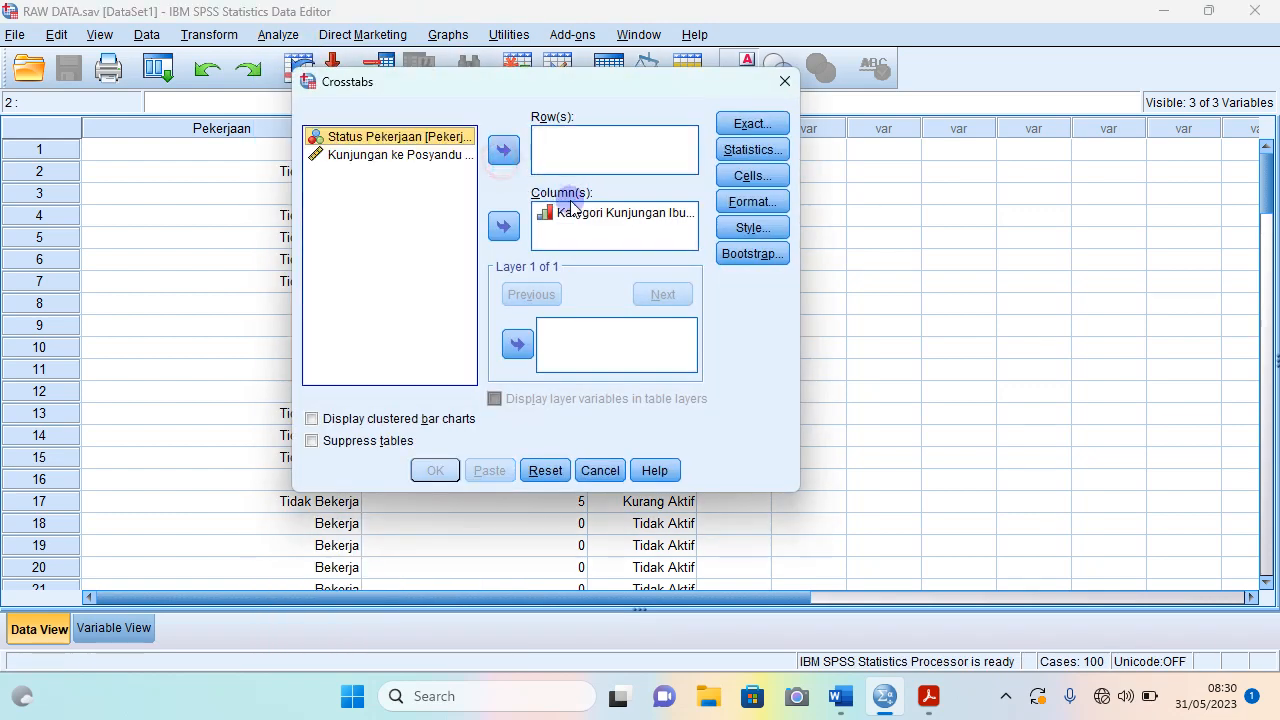
click(560, 212)
click(502, 226)
Check the Crosstabs statistics settings and clear the Expected counts and the Row, Column and Total percentages from the cell display.
click(752, 150)
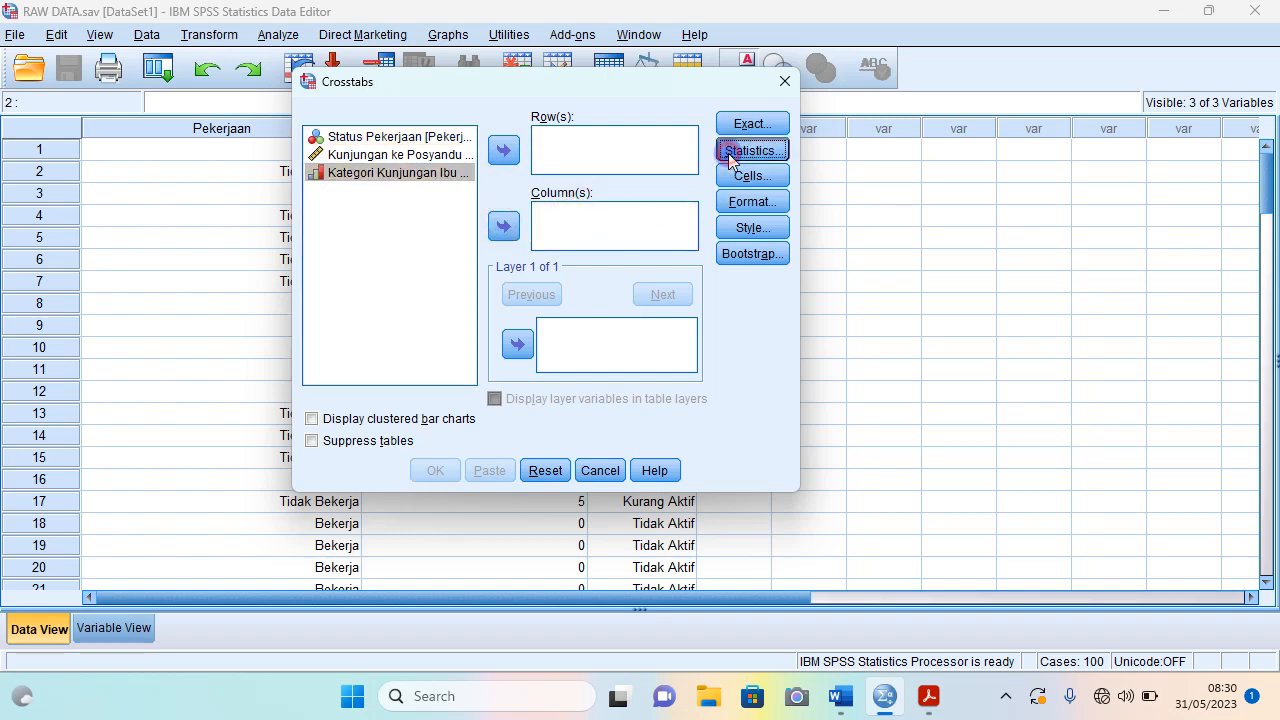
click(479, 434)
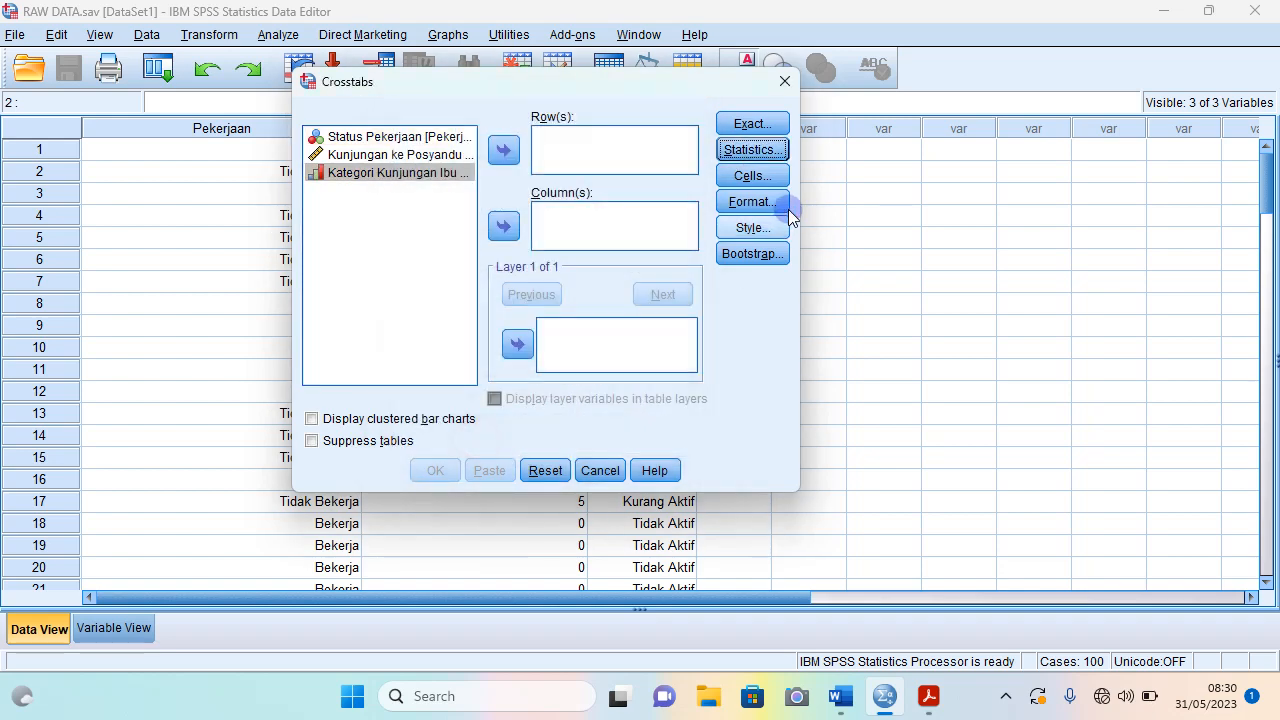
click(752, 175)
click(418, 173)
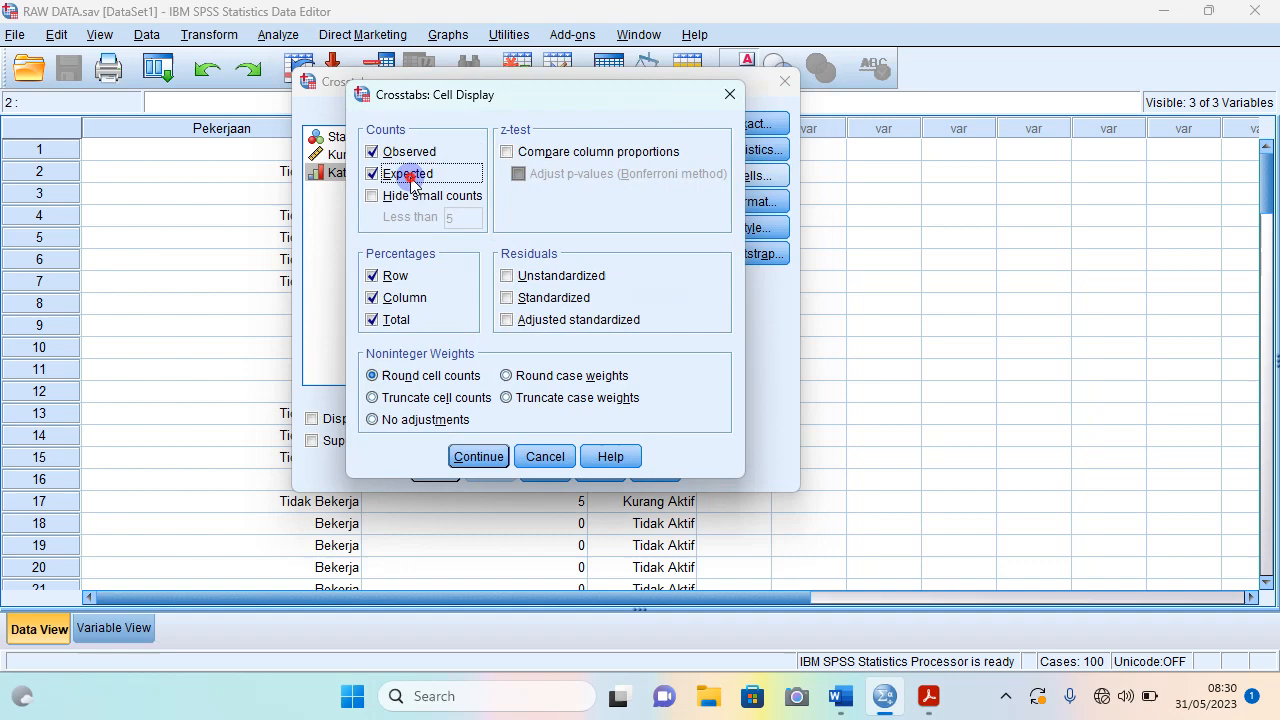
click(380, 275)
click(386, 297)
click(386, 319)
click(476, 456)
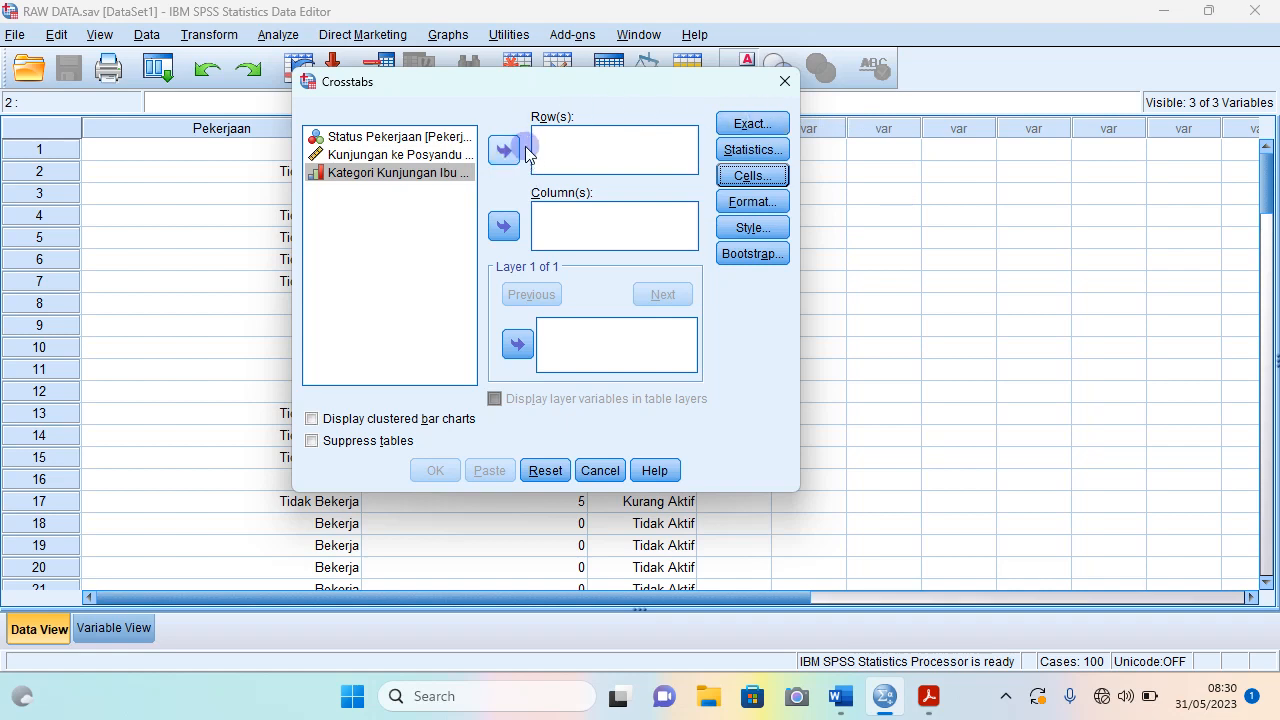
Assign Status Pekerjaan to the Crosstabs rows and Kategori Kunjungan Ibu to the columns.
click(407, 138)
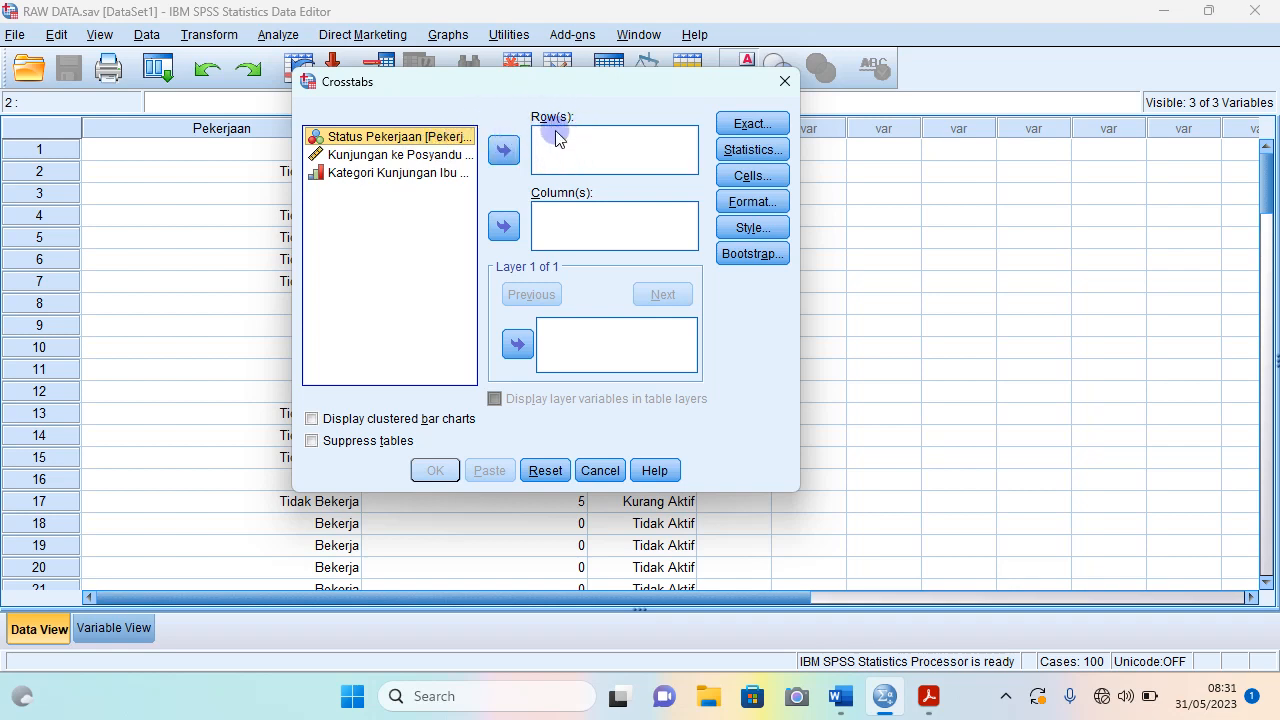
click(503, 150)
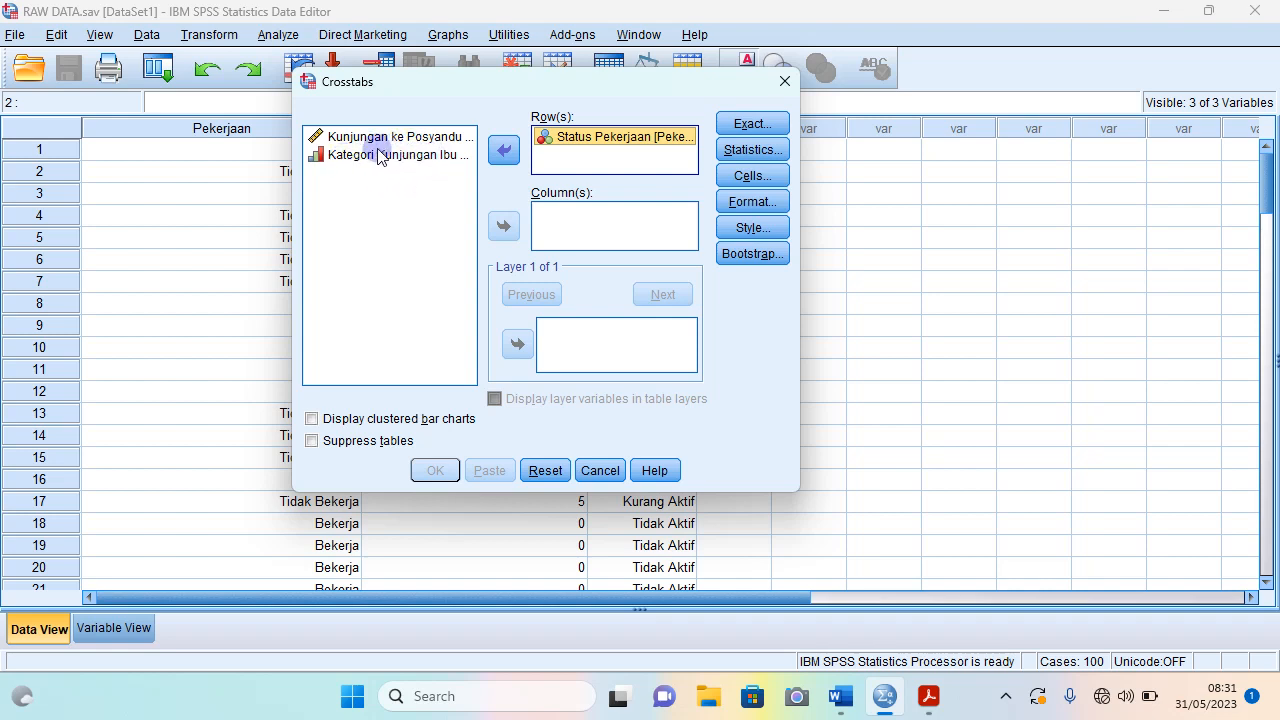
click(409, 158)
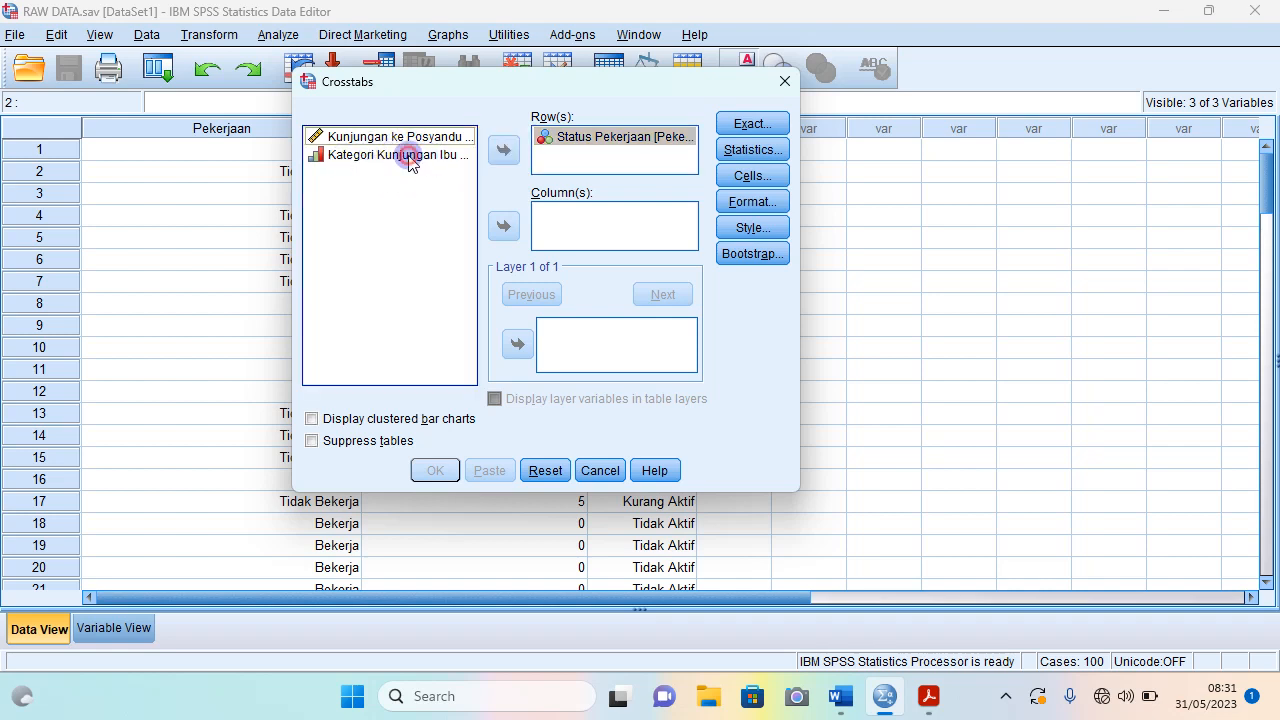
click(506, 228)
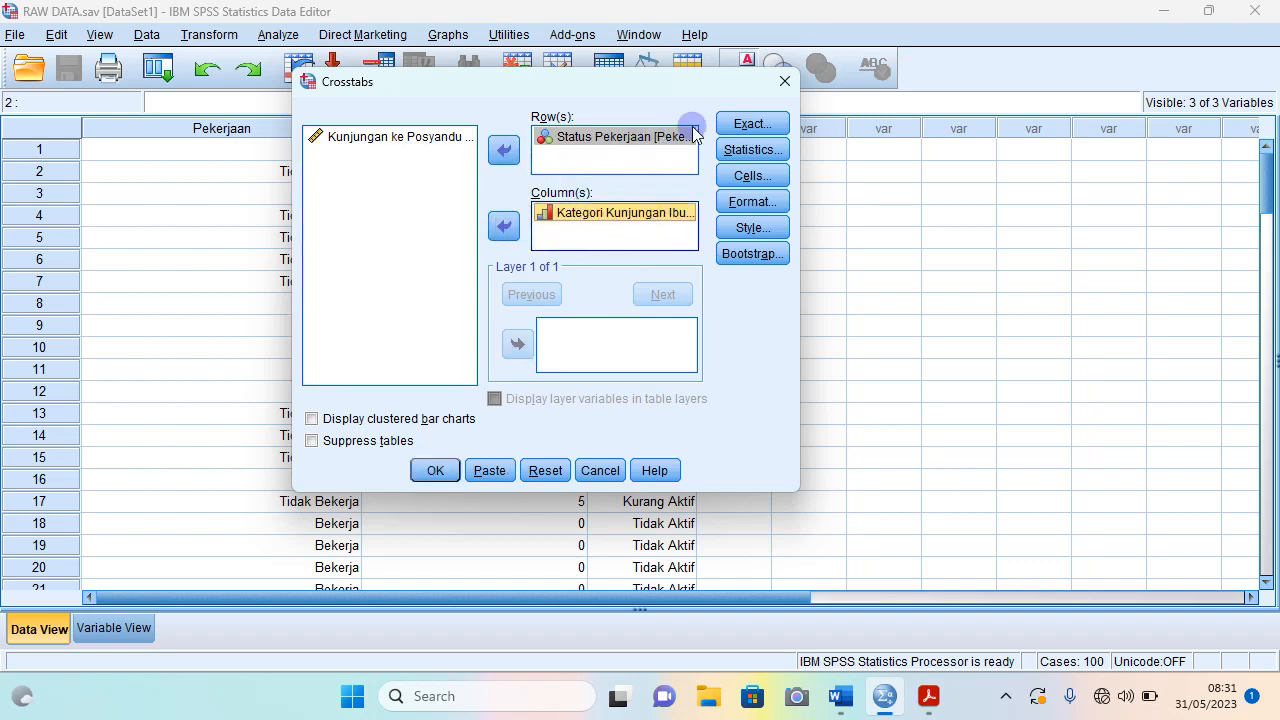
Enable the Chi-square statistic for the crosstab.
click(758, 156)
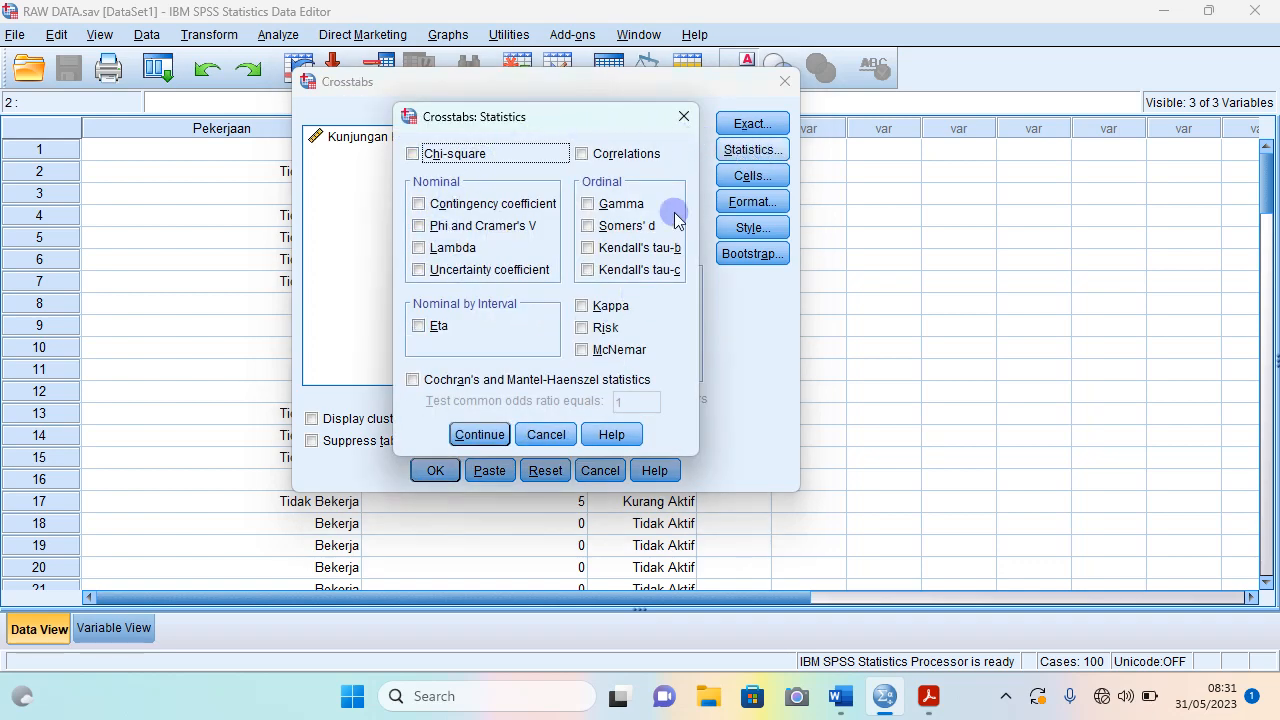
drag(599, 124, 931, 81)
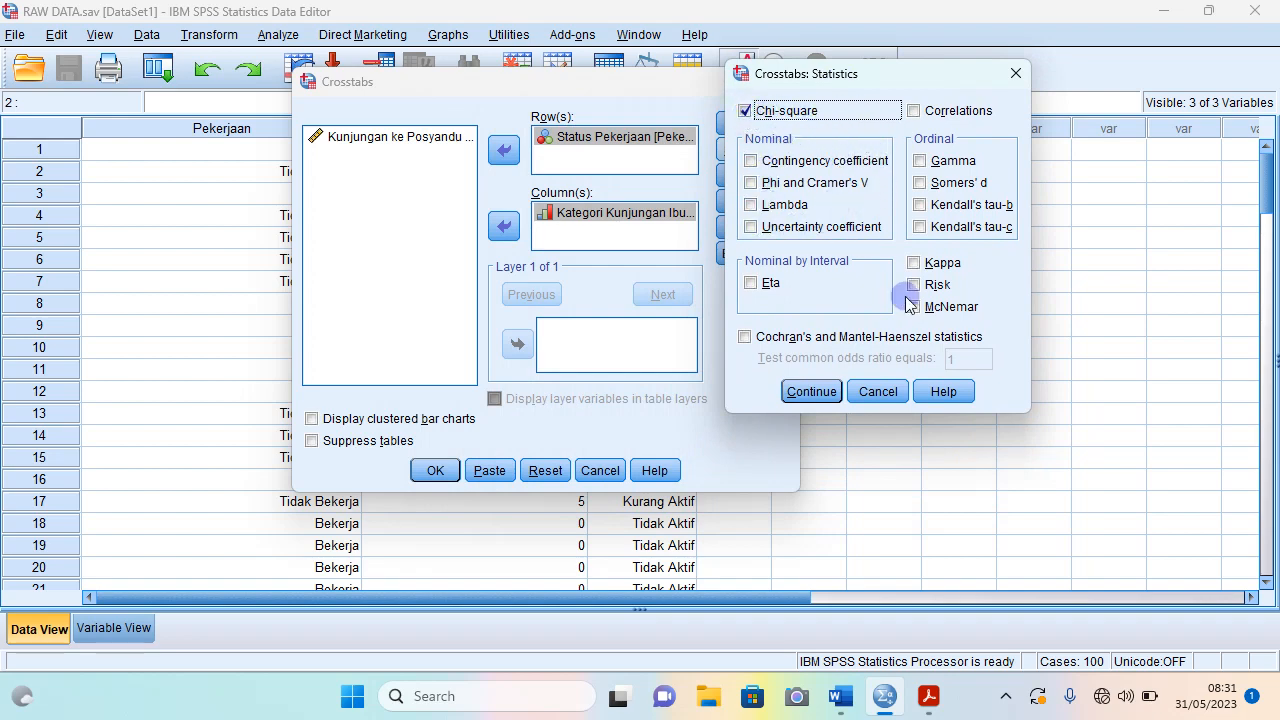
click(826, 391)
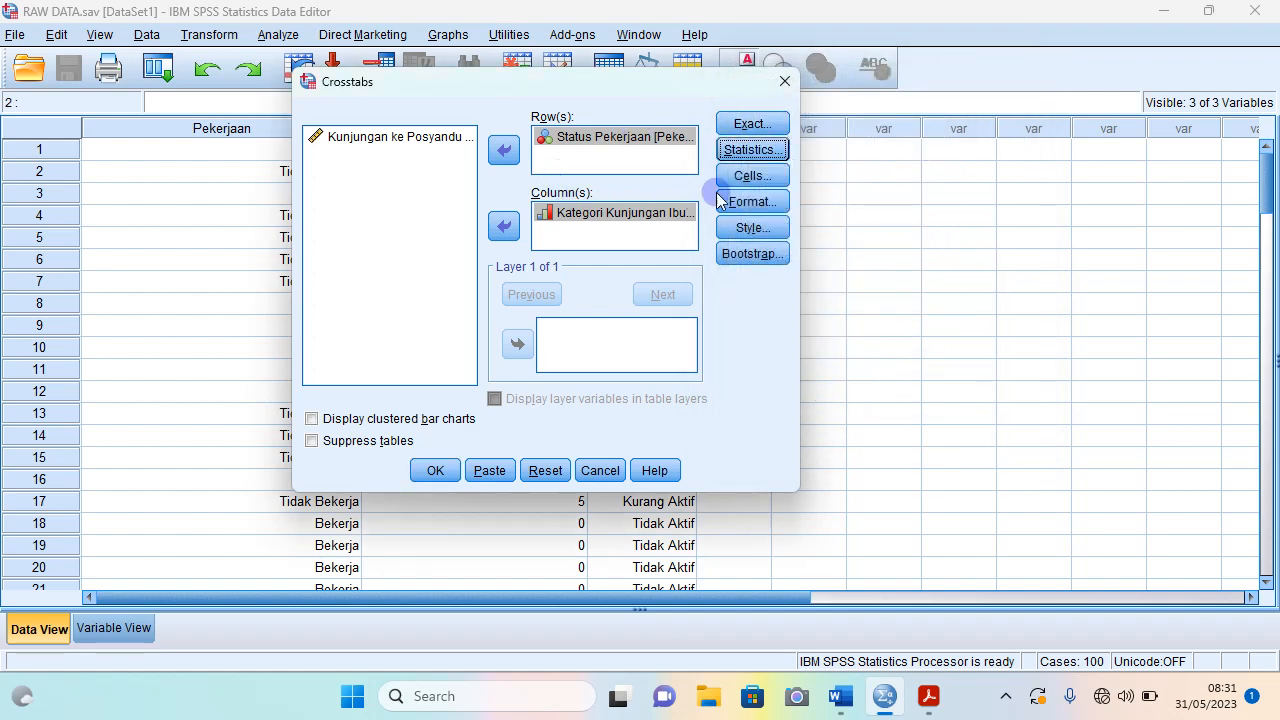
Add Expected counts and Row, Column and Total percentages to the cell display, and run the crosstab.
click(769, 183)
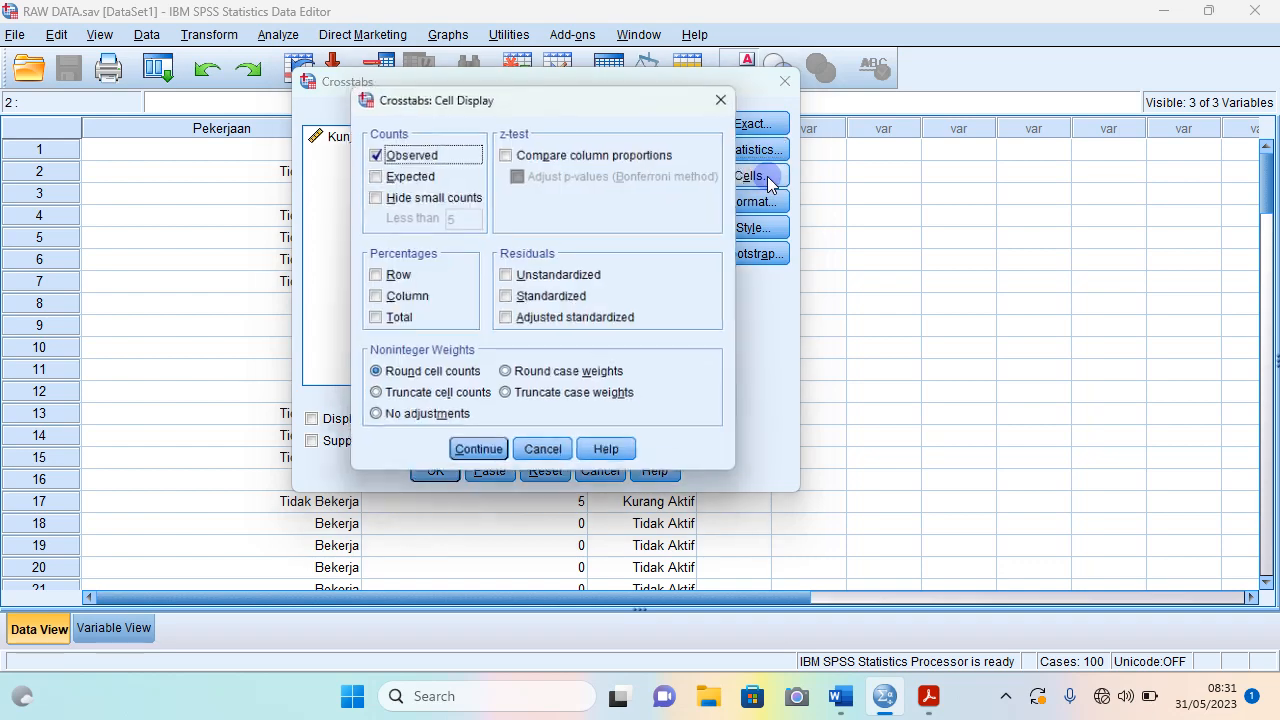
drag(608, 96, 1058, 80)
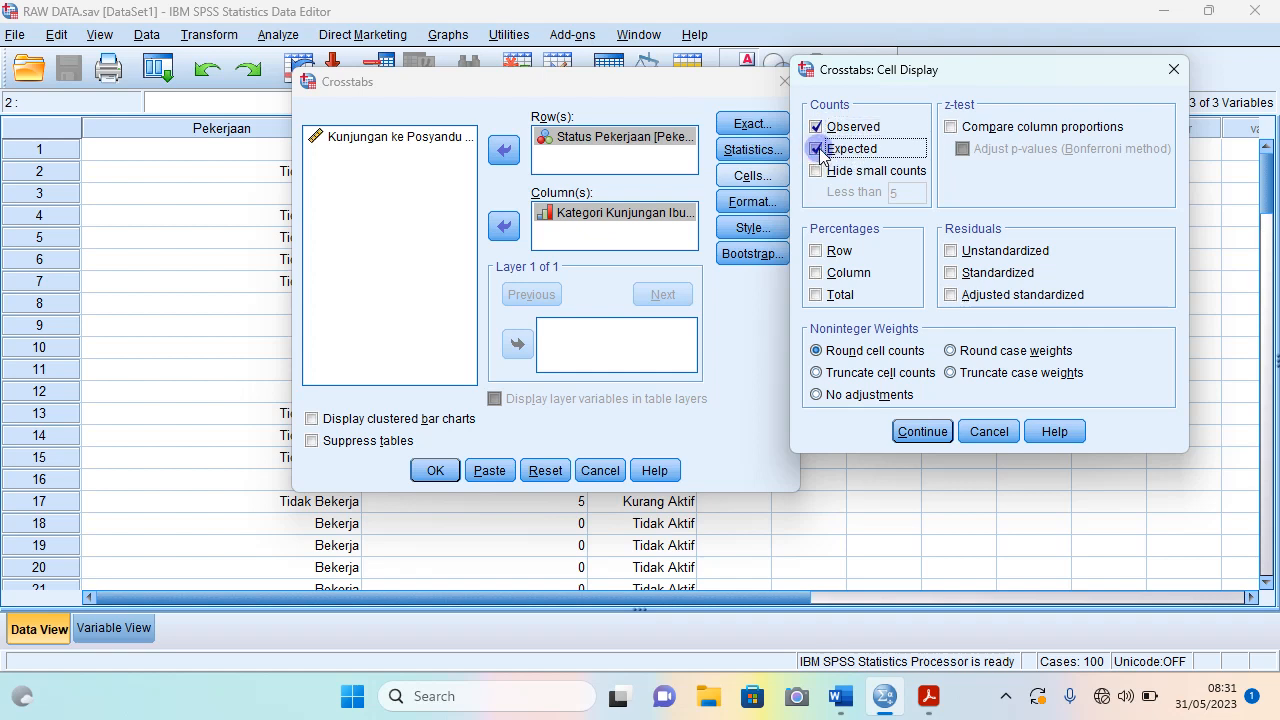
drag(930, 75, 966, 56)
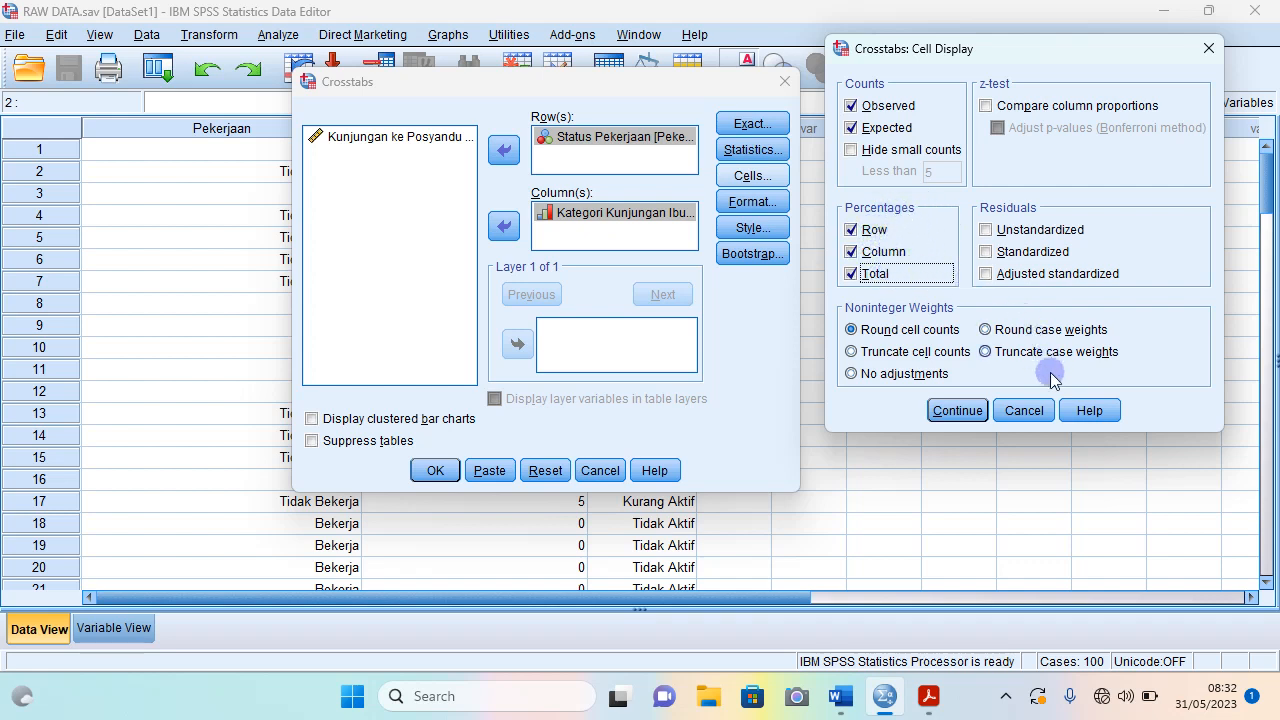
click(960, 411)
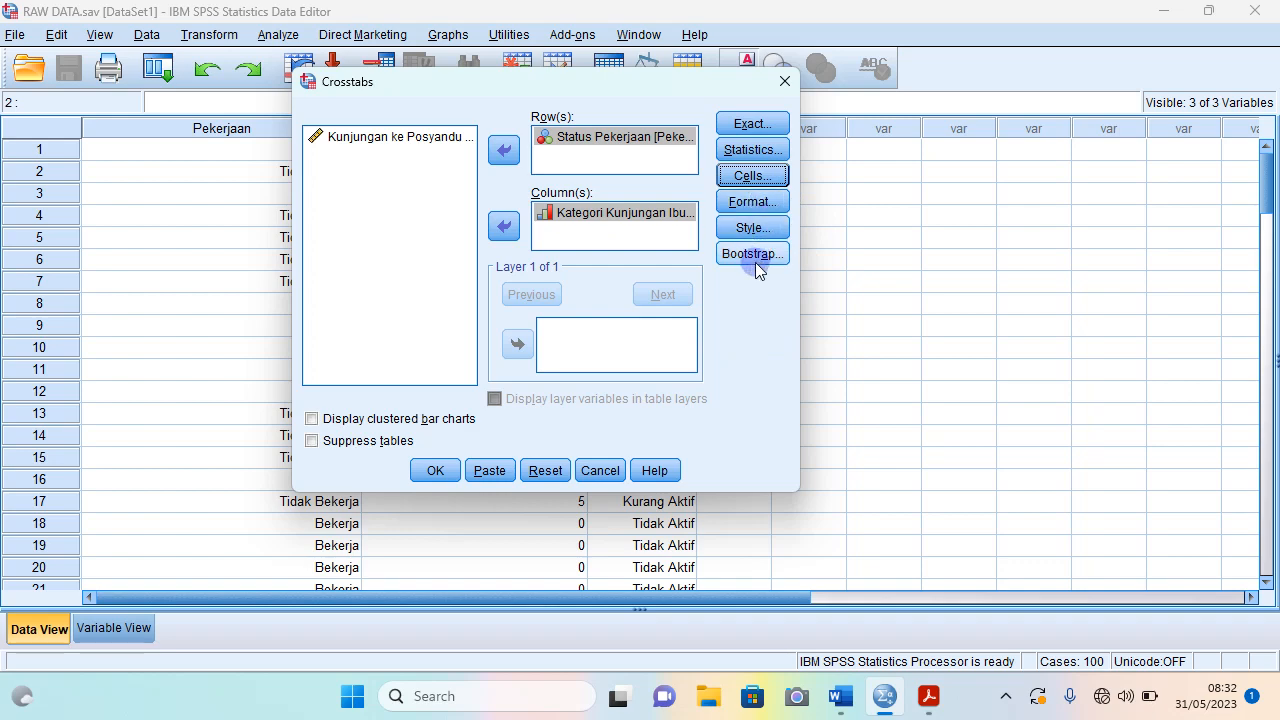
click(436, 472)
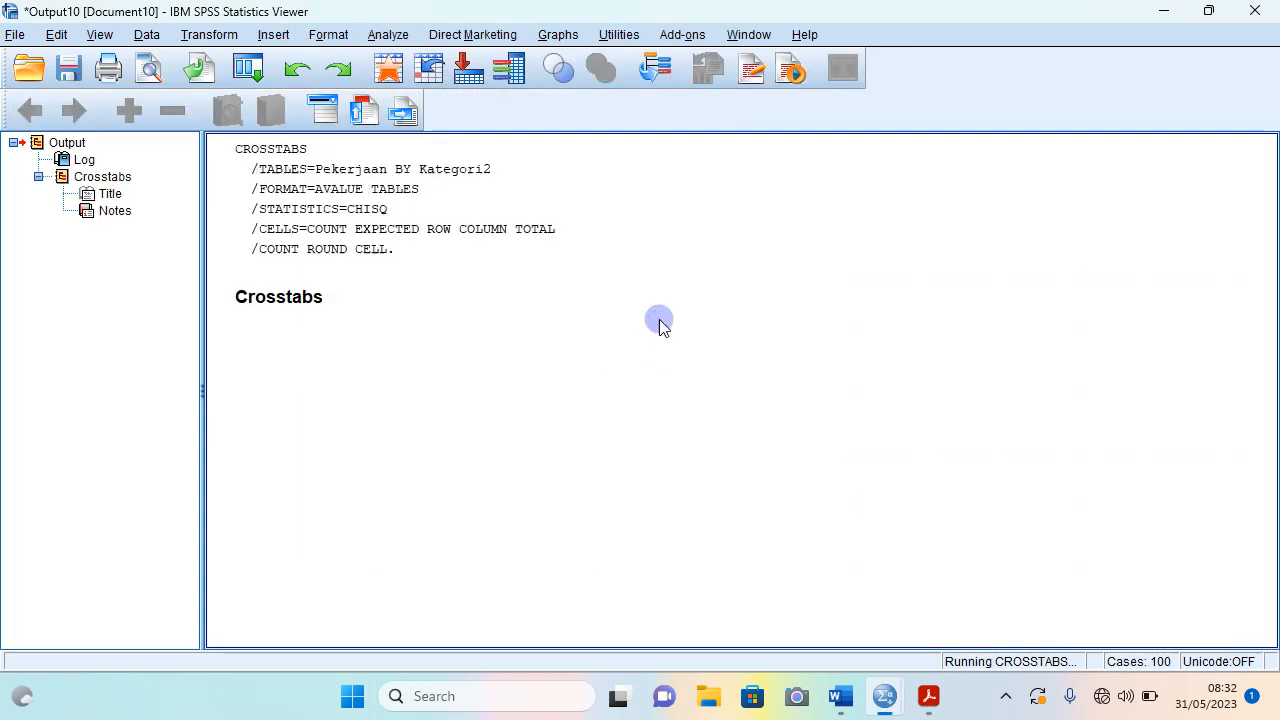
Examine the expected counts in the crosstabulation and compare them with the Chi-Square Tests table and its footnote.
scroll(612, 484, up, 3)
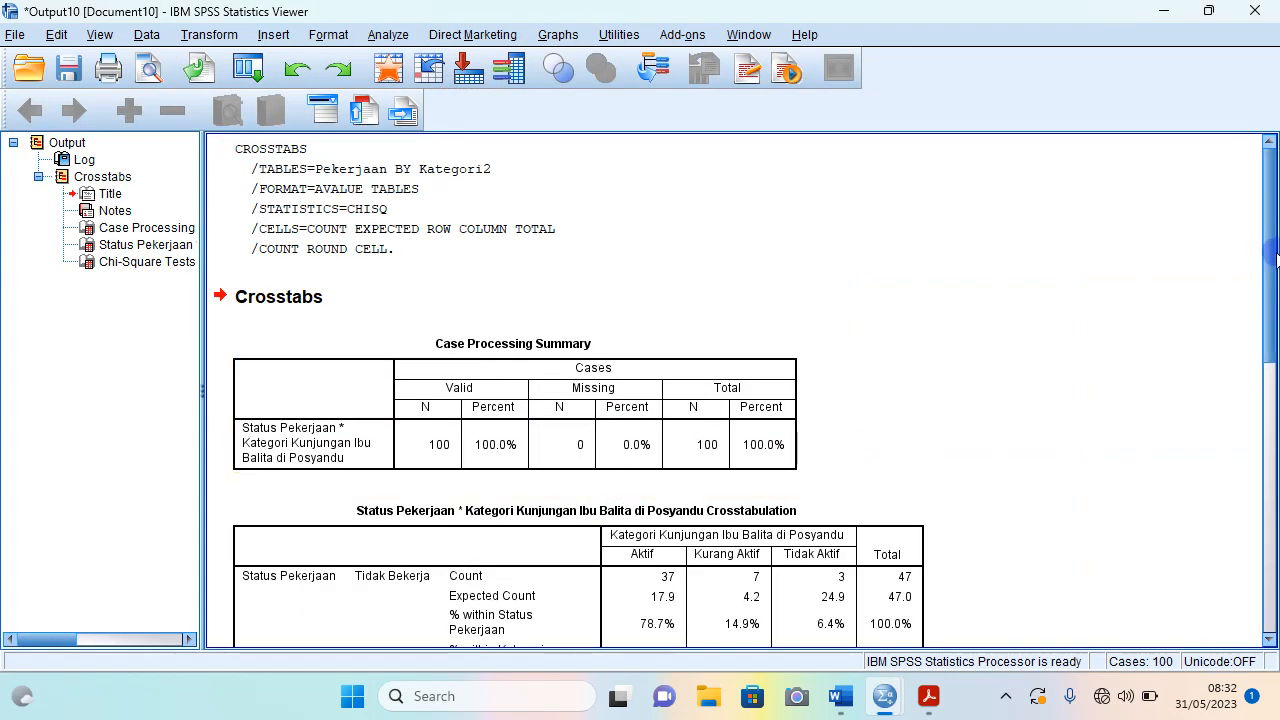
drag(1275, 260, 1276, 215)
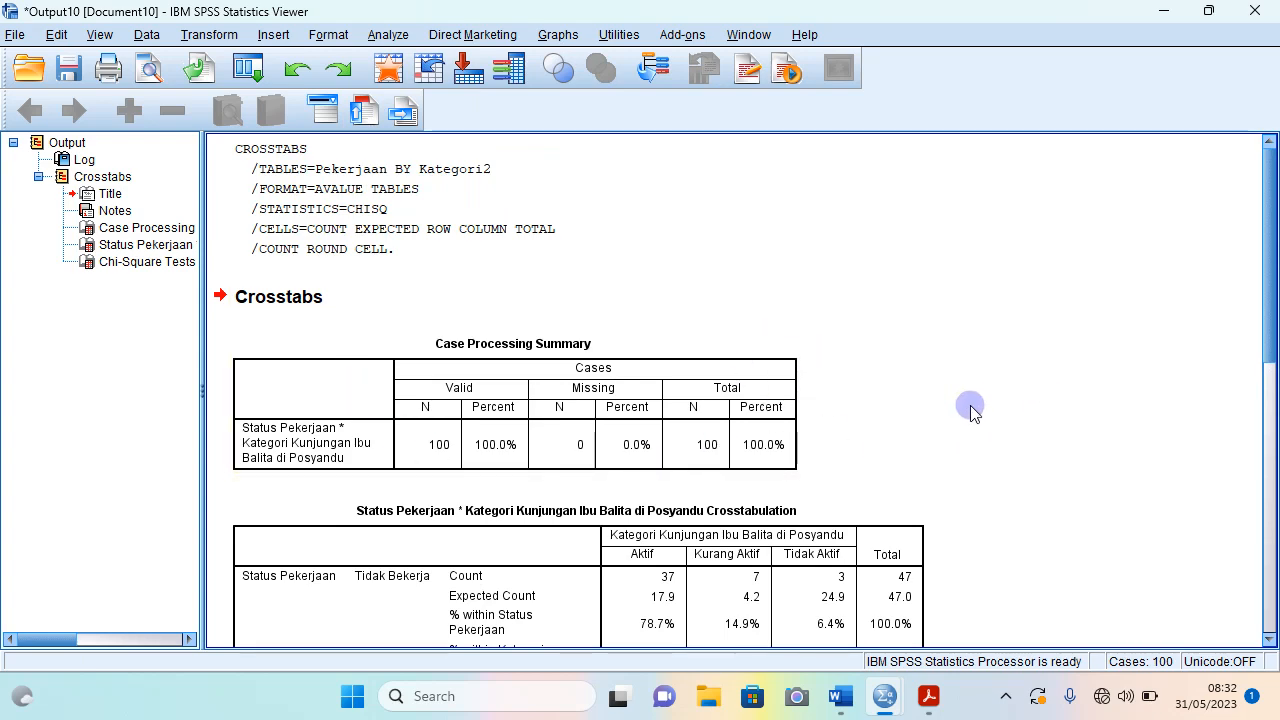
drag(1274, 305, 1272, 590)
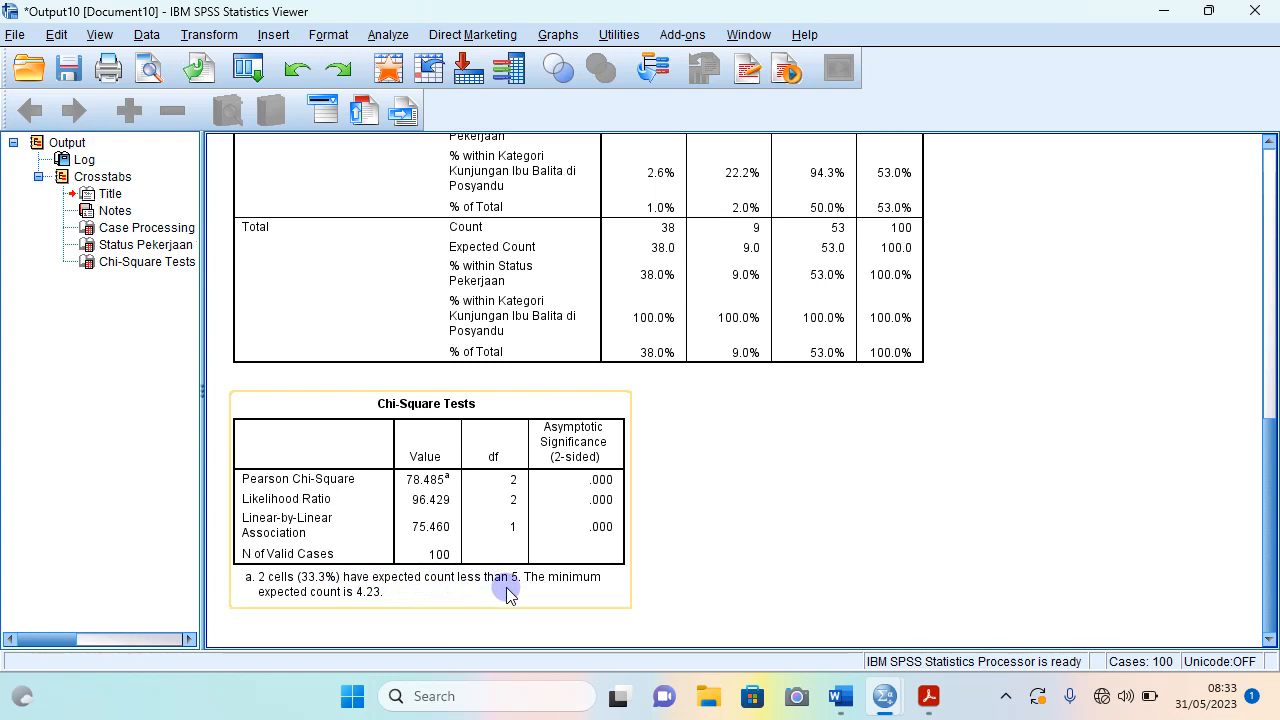
drag(1270, 466, 1272, 342)
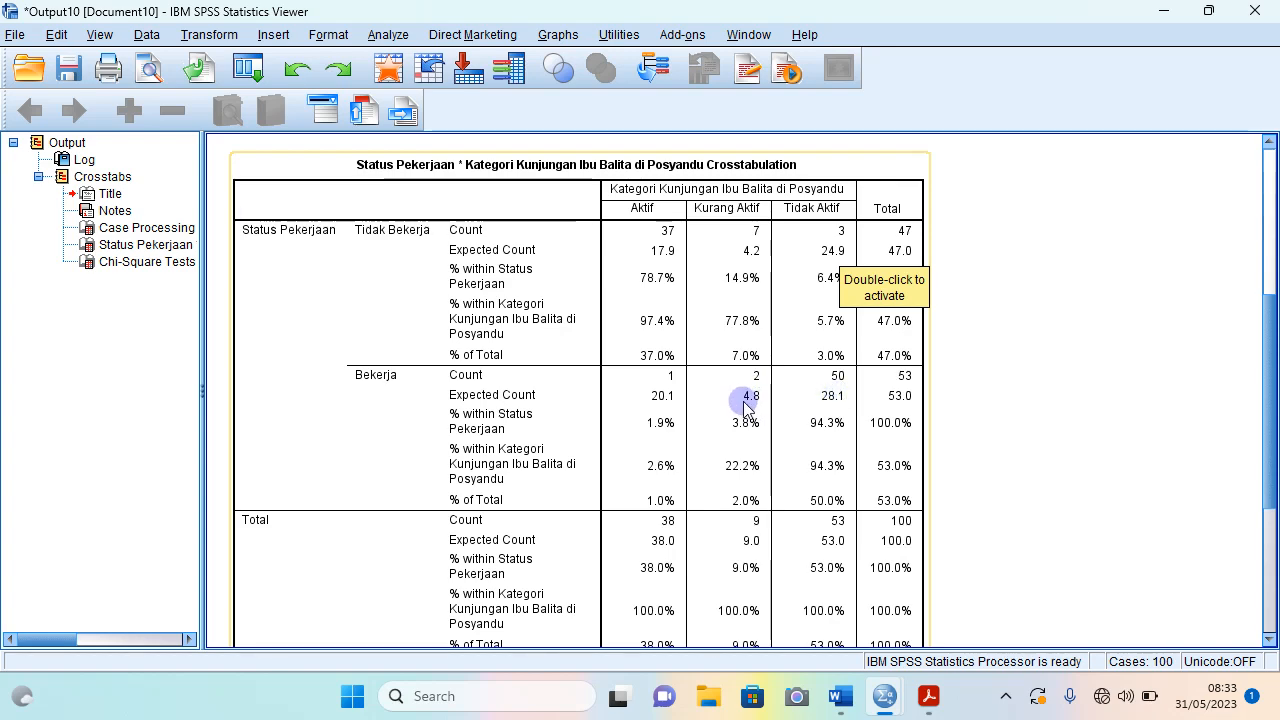
scroll(745, 405, down, 5)
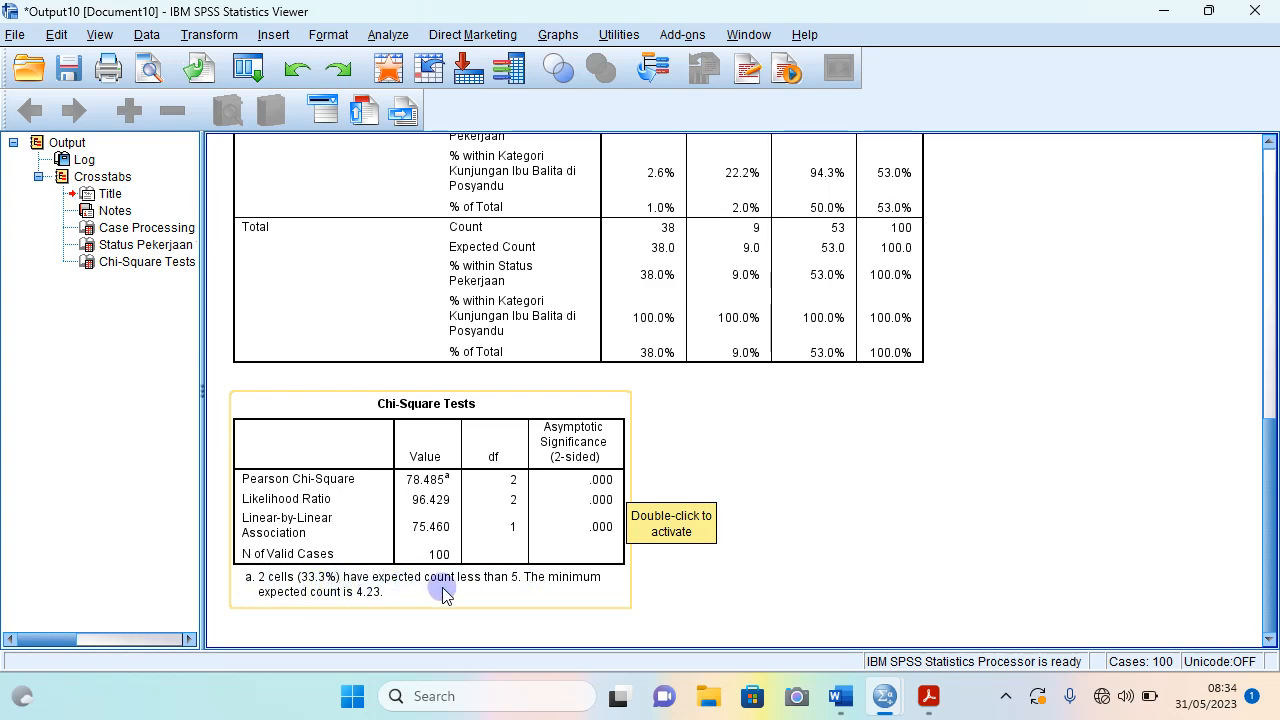
scroll(610, 588, up, 6)
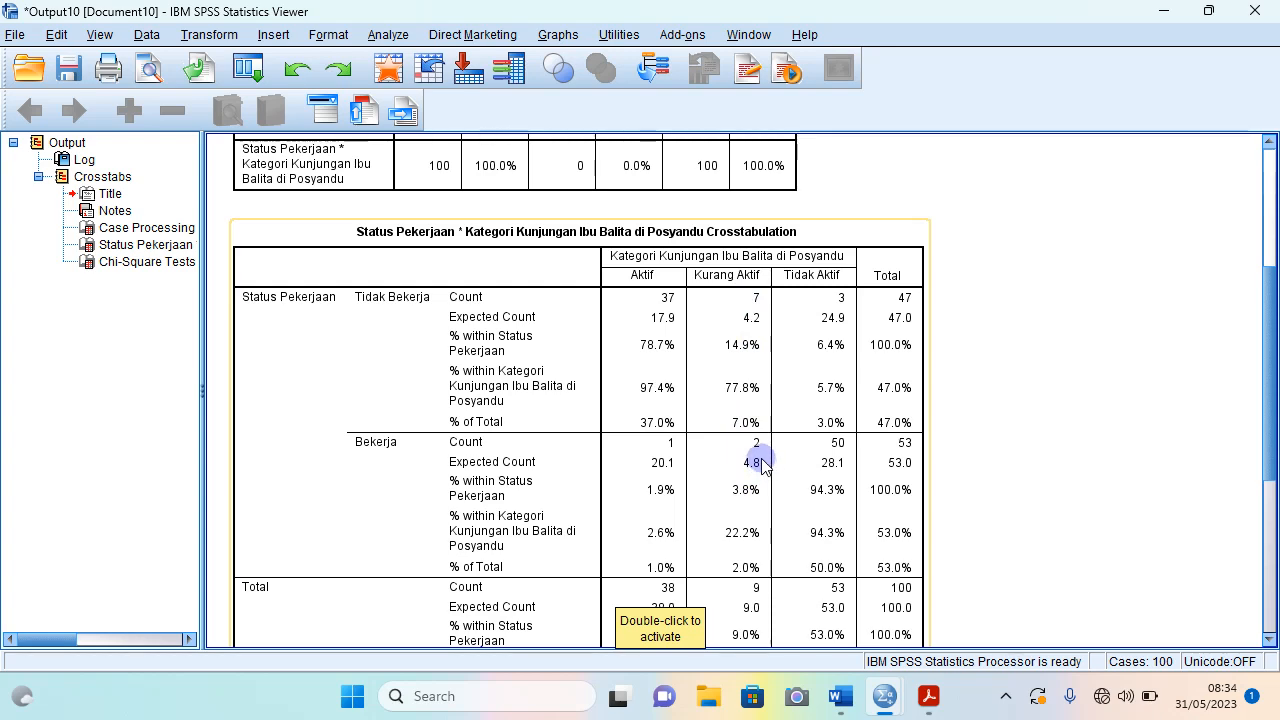
scroll(761, 466, down, 6)
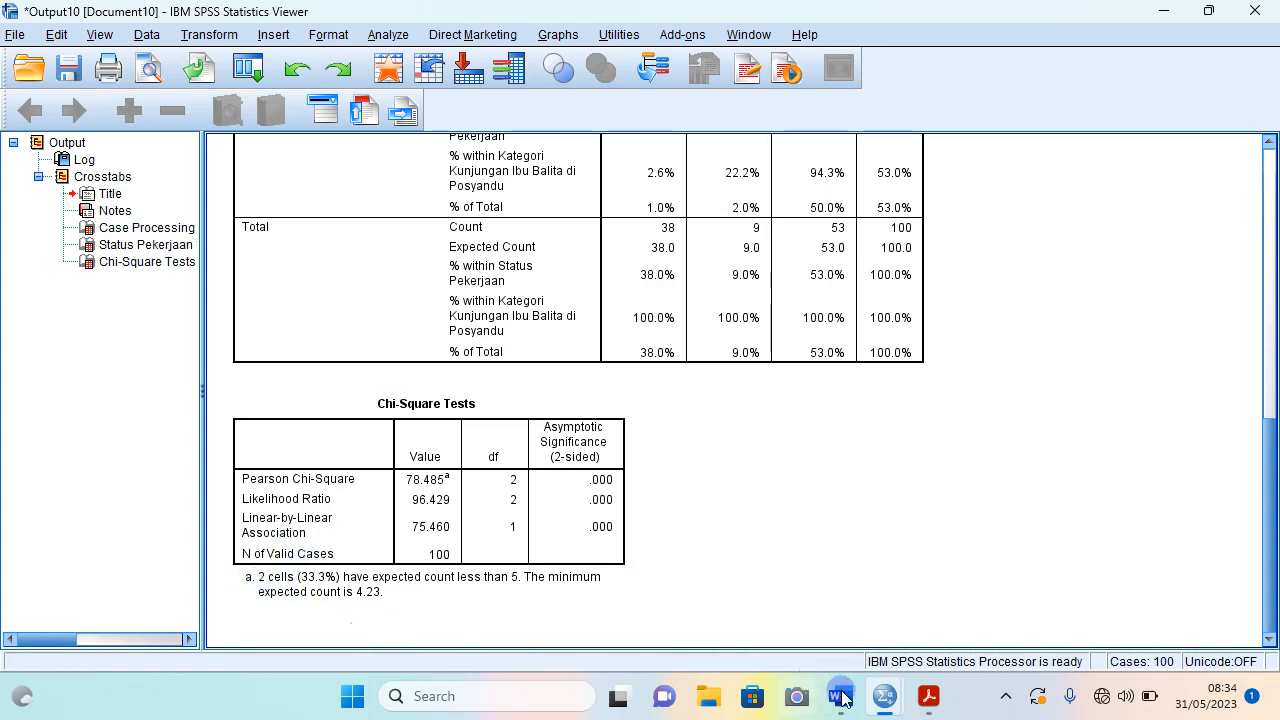
Read the 2 x K expected-frequency requirement in the ANALISIS DATA PENELITIAN PDF in Acrobat Reader, and return to the SPSS output.
mouse_move(929, 708)
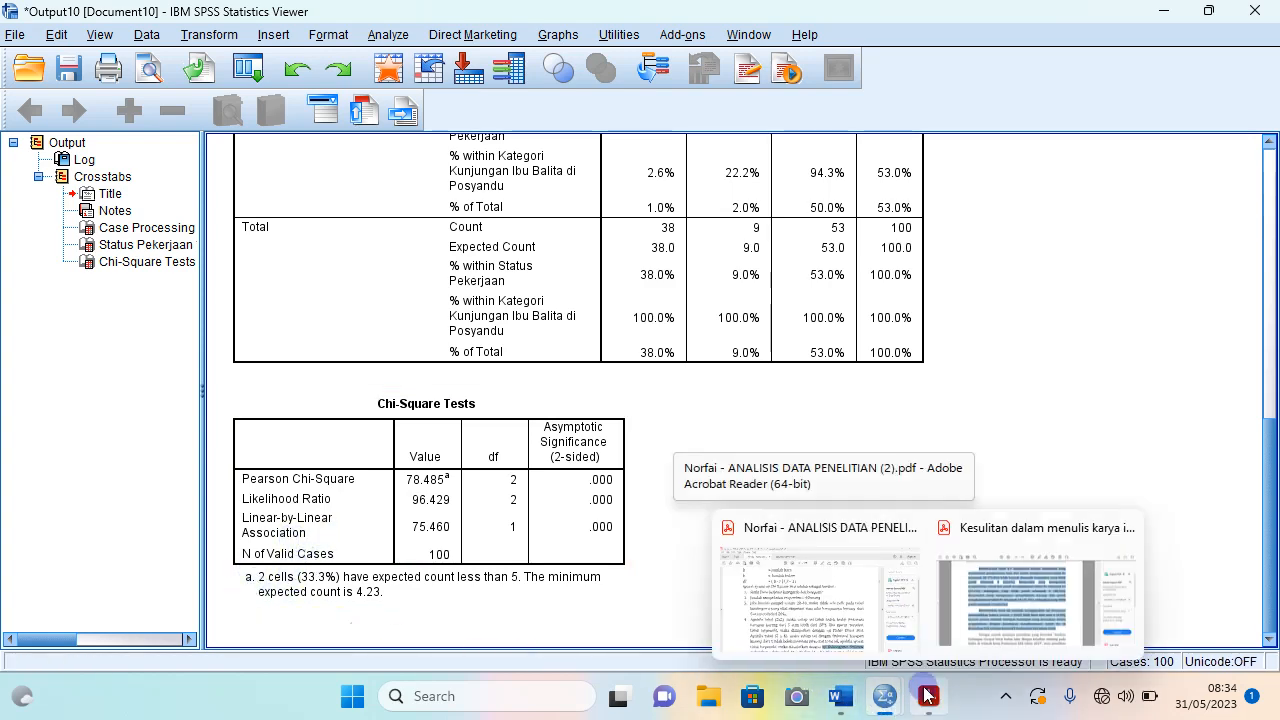
click(857, 614)
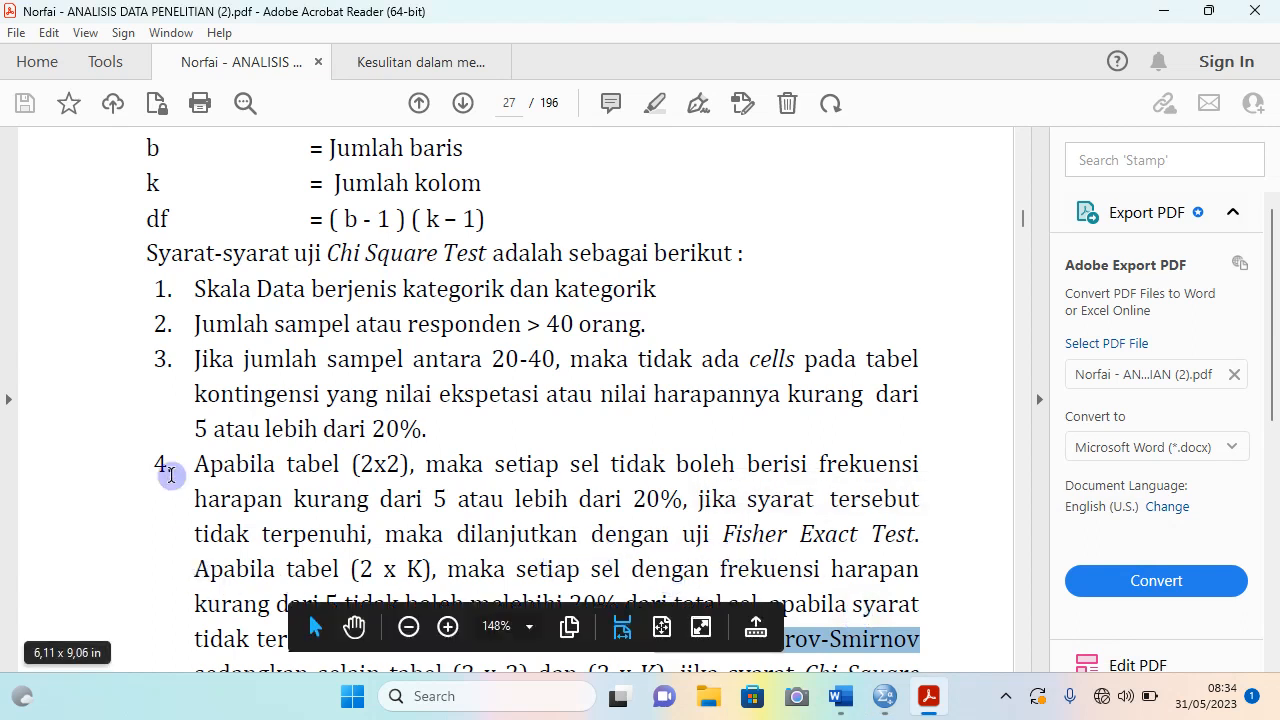
drag(196, 569, 673, 583)
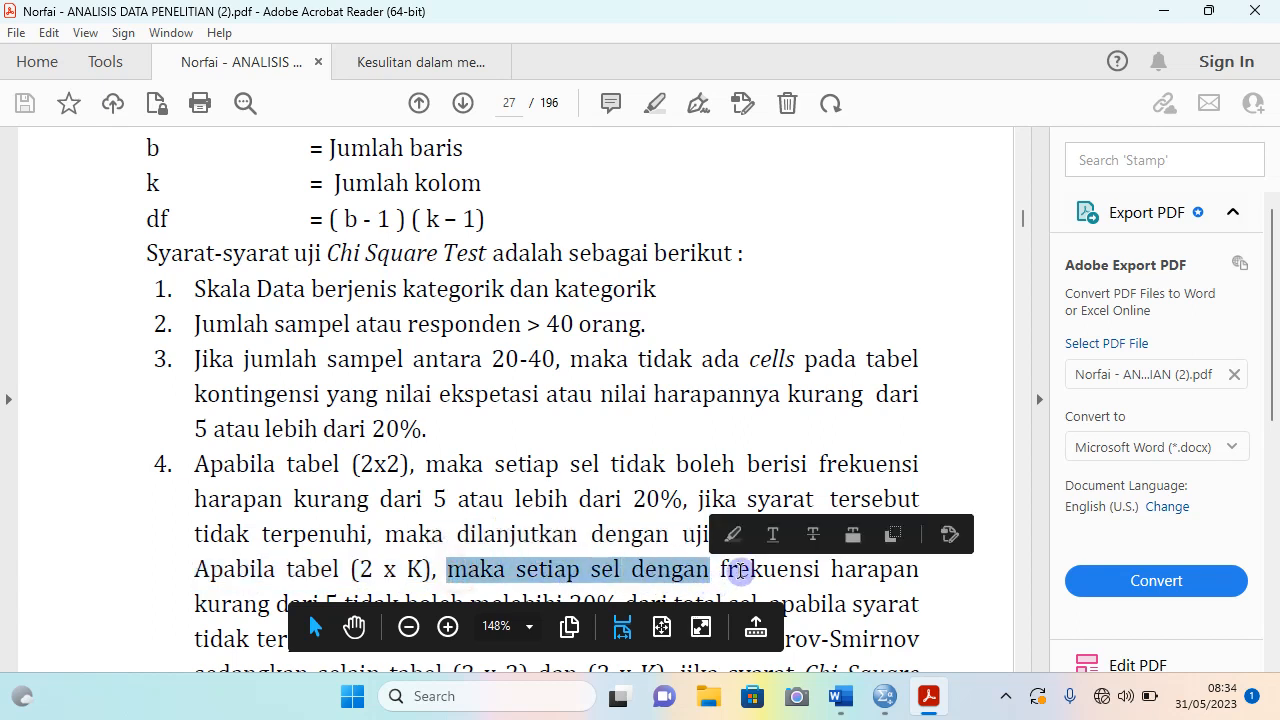
scroll(760, 570, down, 1)
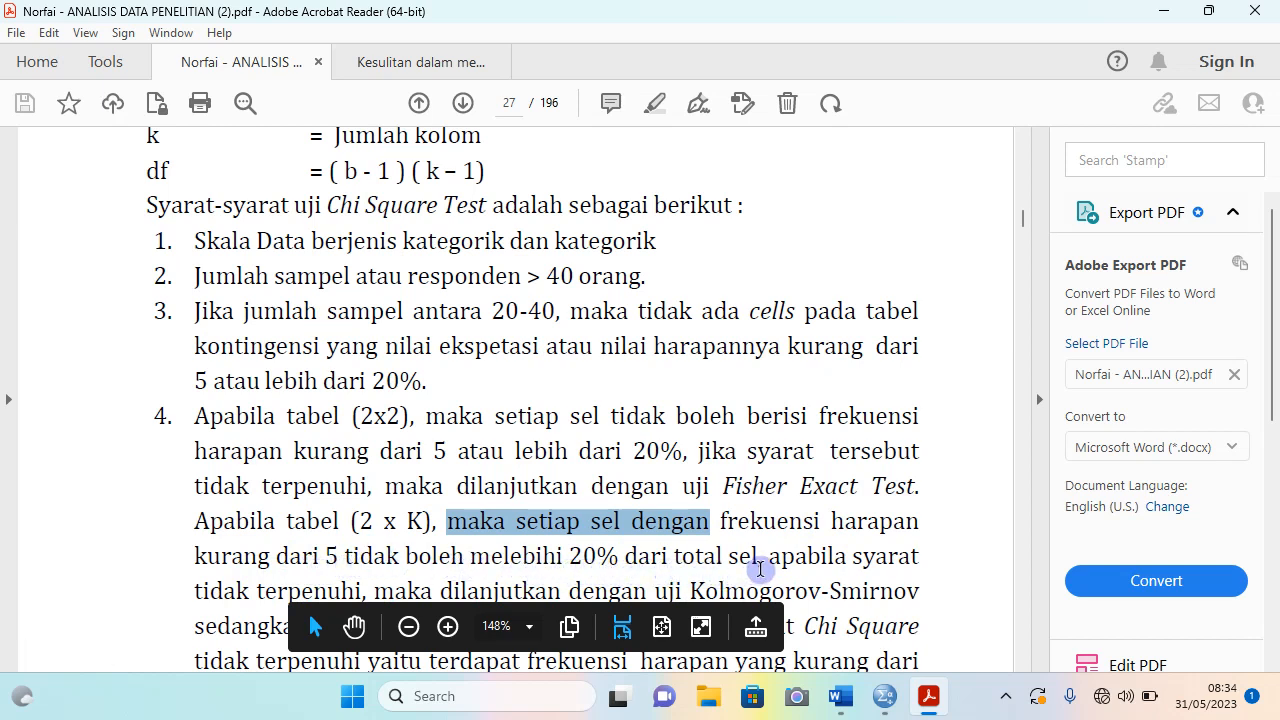
mouse_move(880, 705)
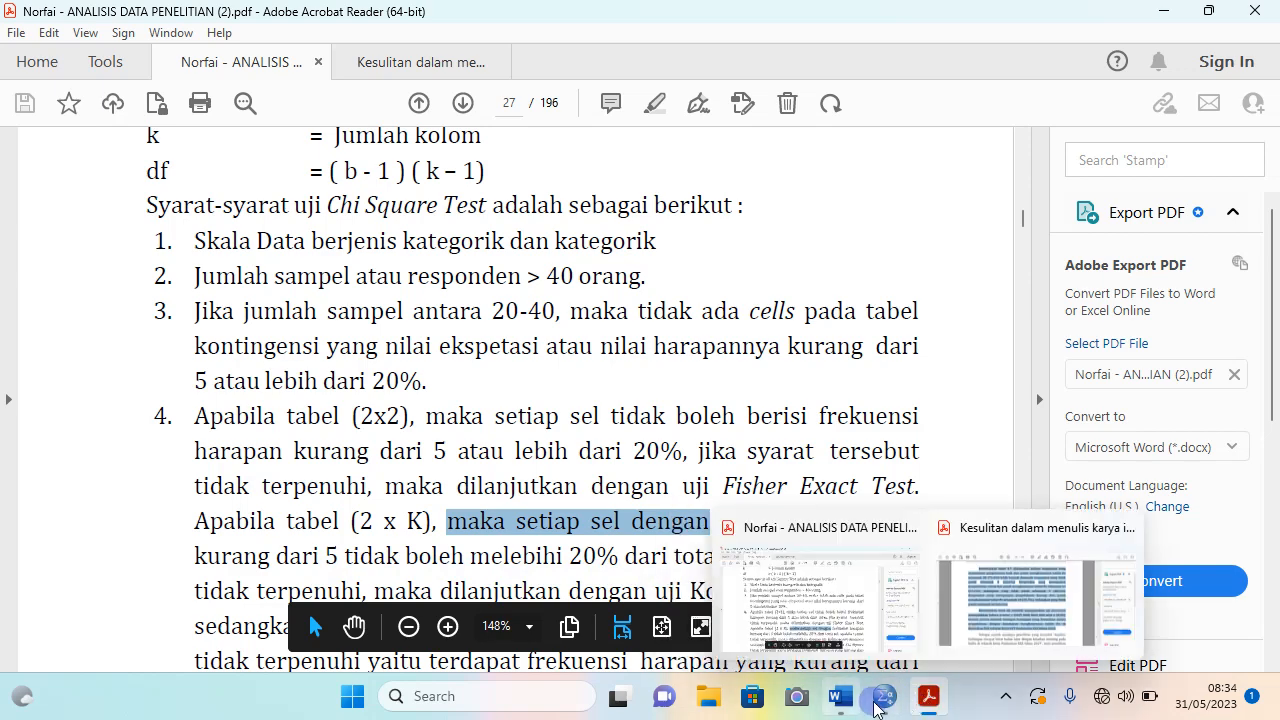
click(932, 612)
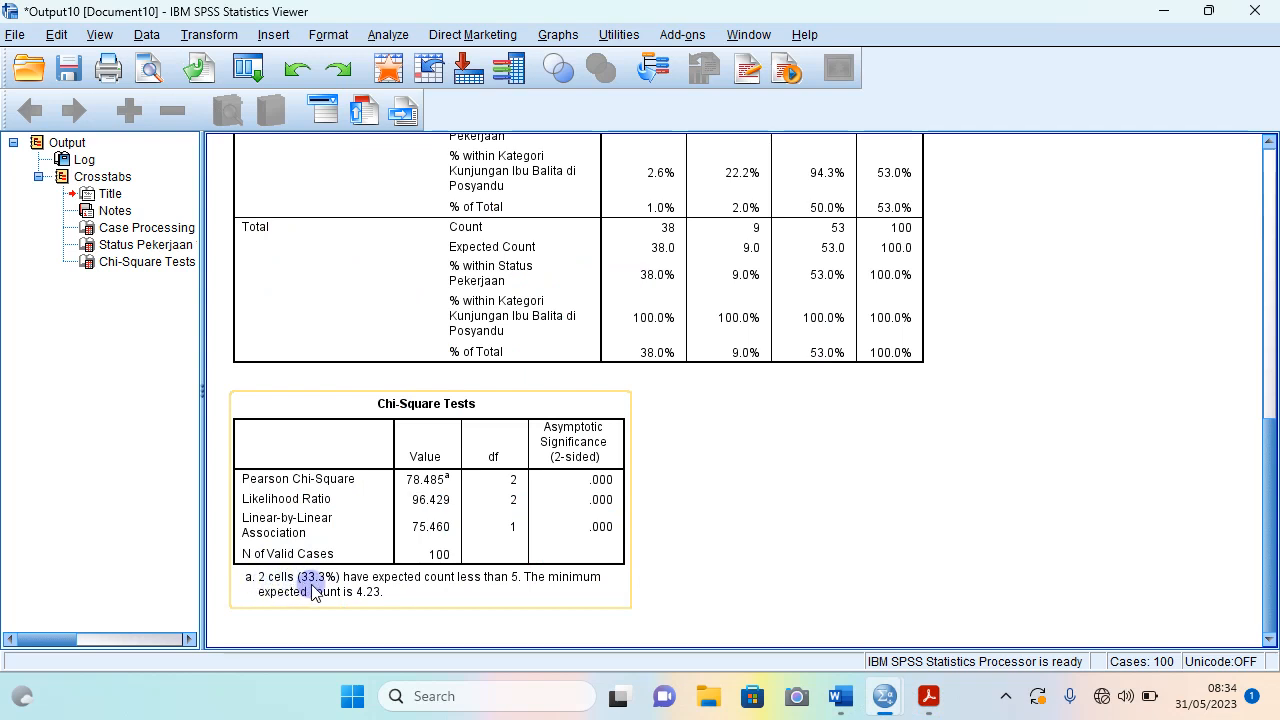
Select "tidak boleh melebihi 20% dari total sel" in the Acrobat PDF and check it against the Chi-Square Tests footnote in SPSS.
mouse_move(926, 698)
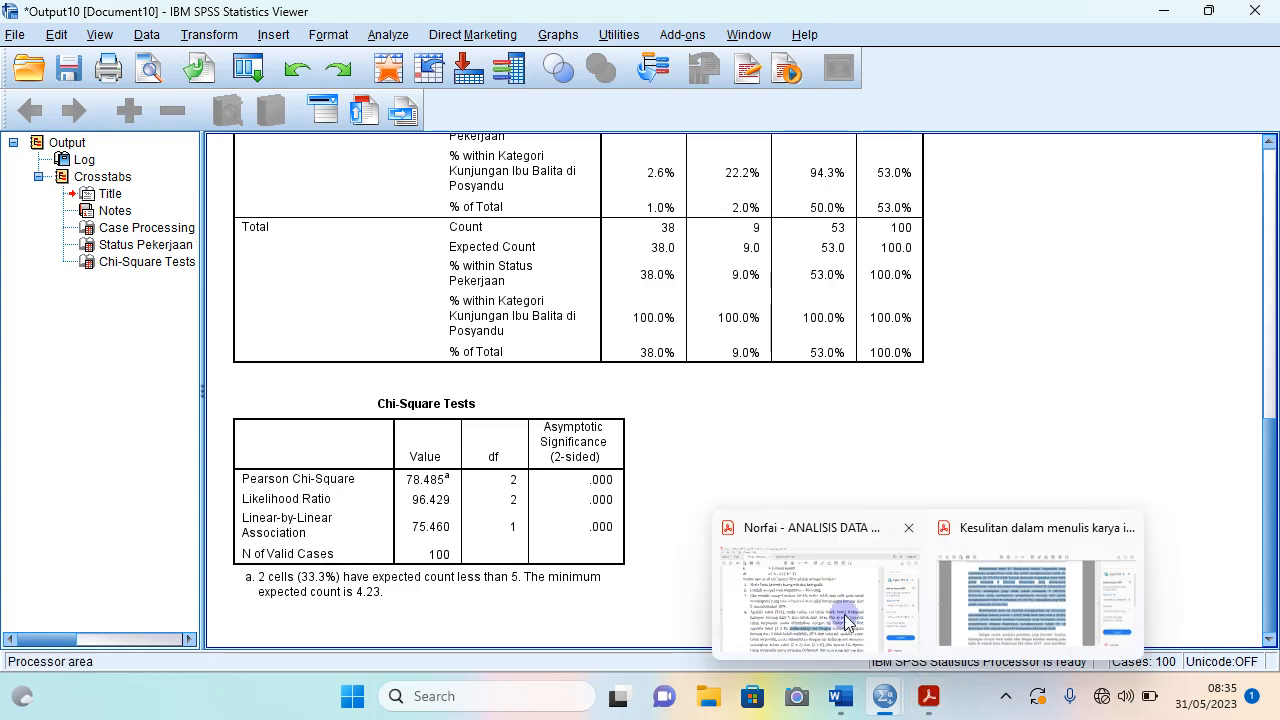
click(843, 615)
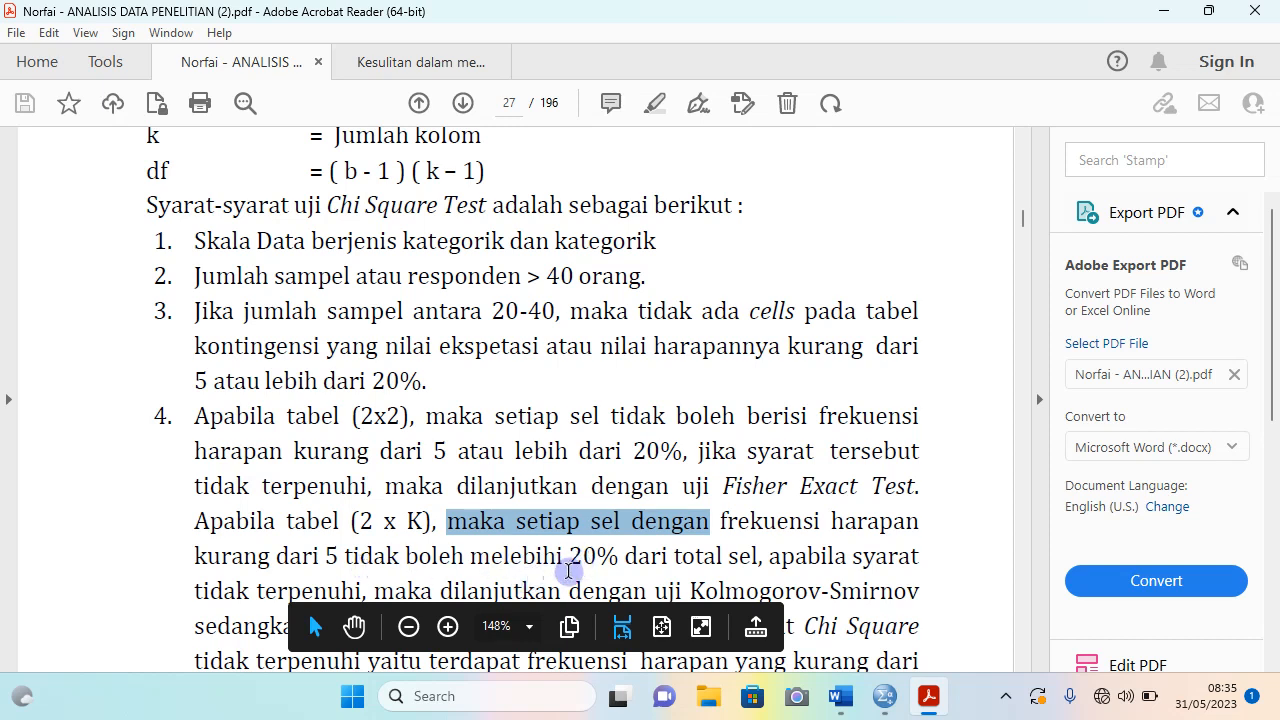
drag(349, 557, 739, 566)
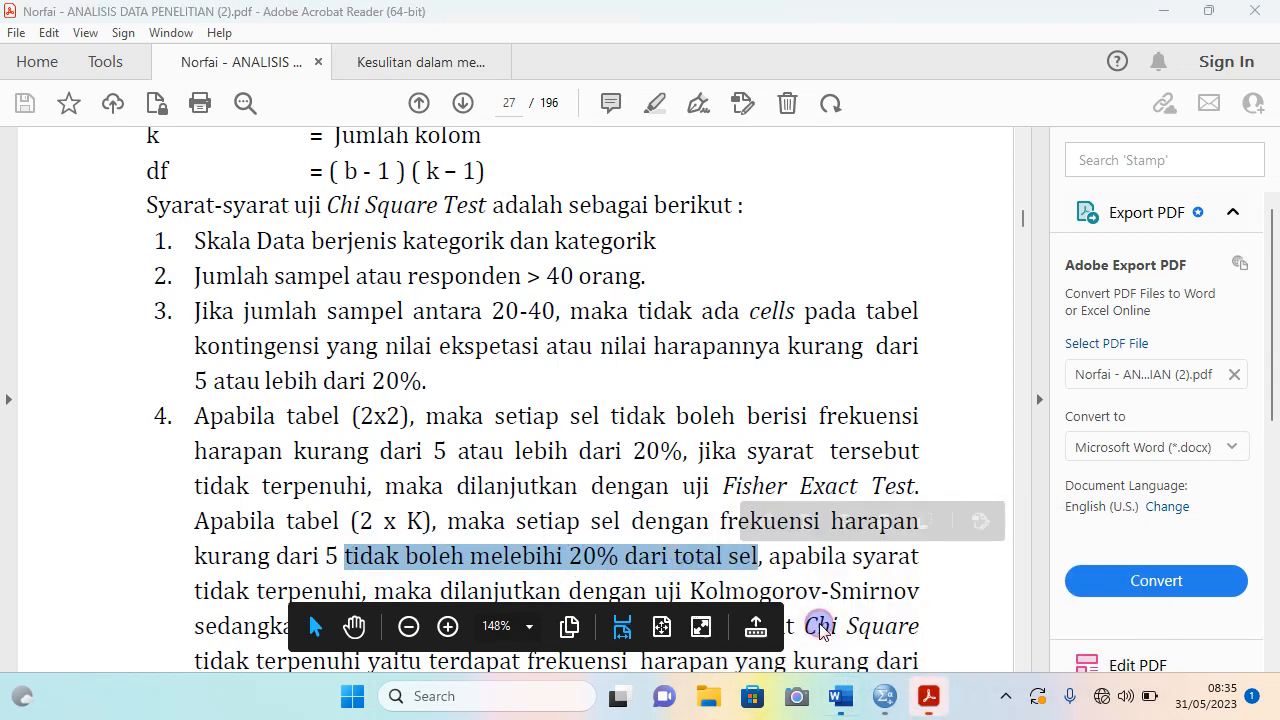
click(840, 696)
mouse_move(928, 696)
click(818, 626)
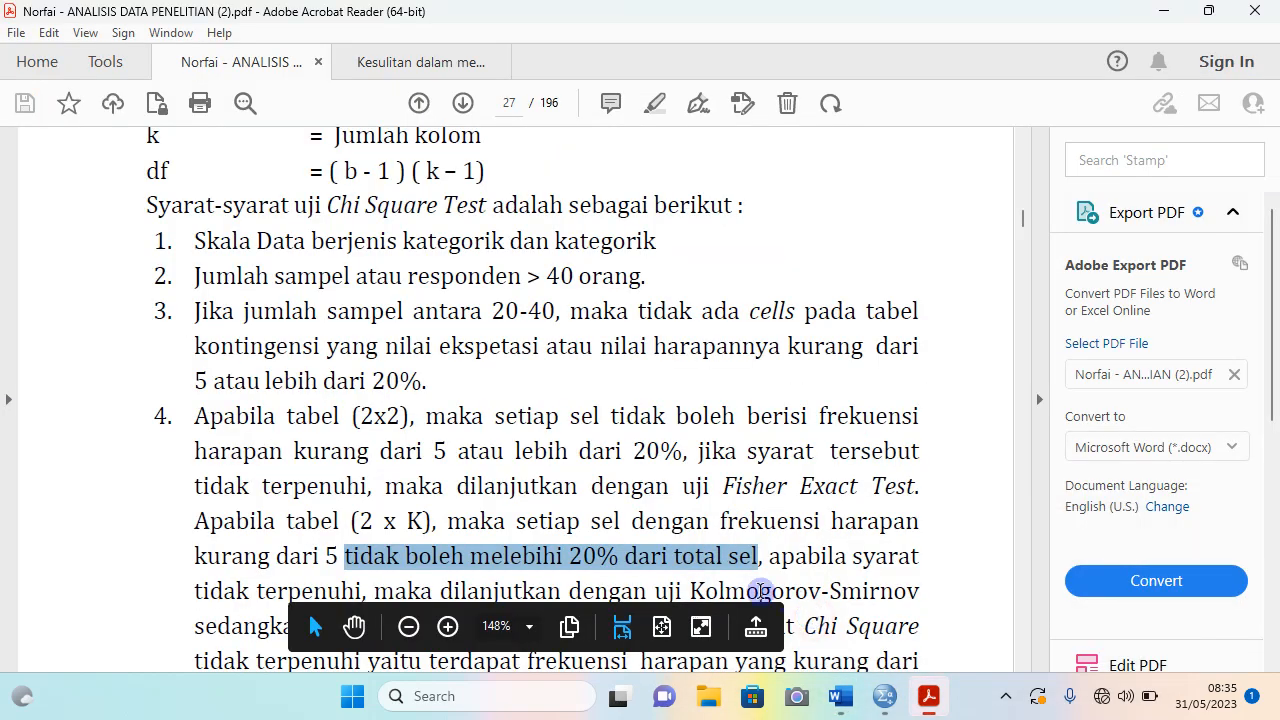
mouse_move(886, 696)
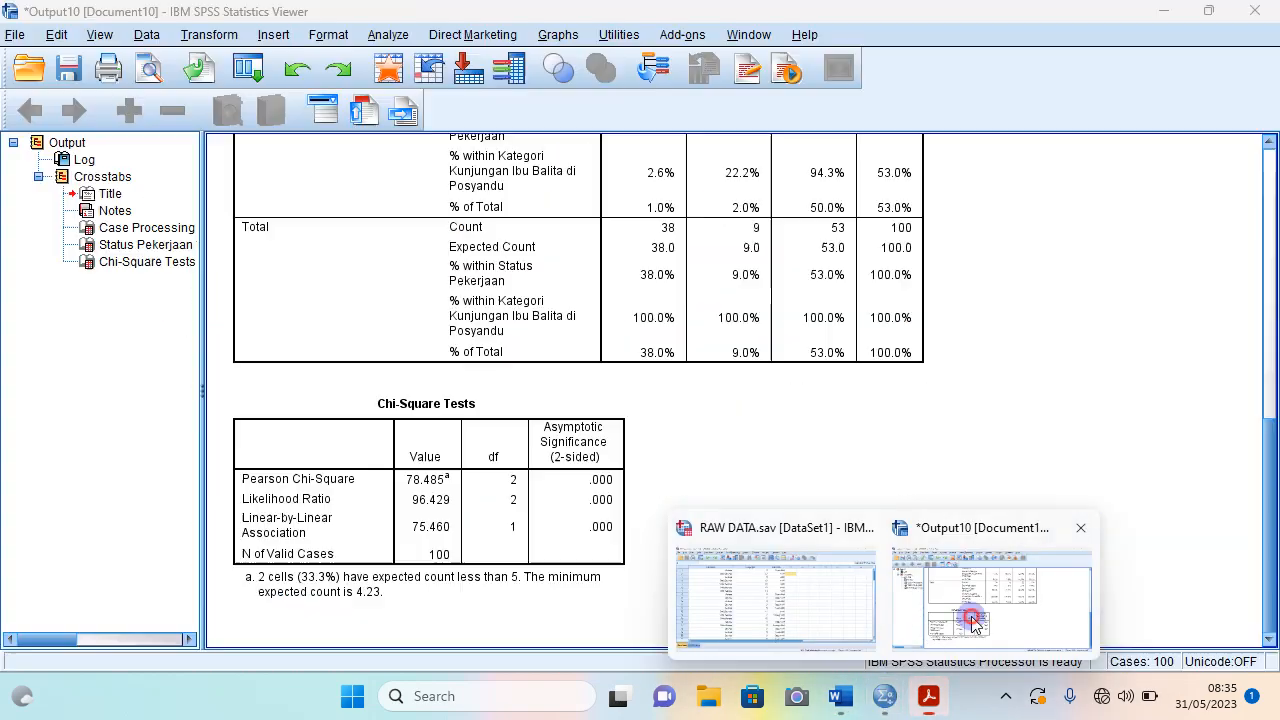
click(966, 600)
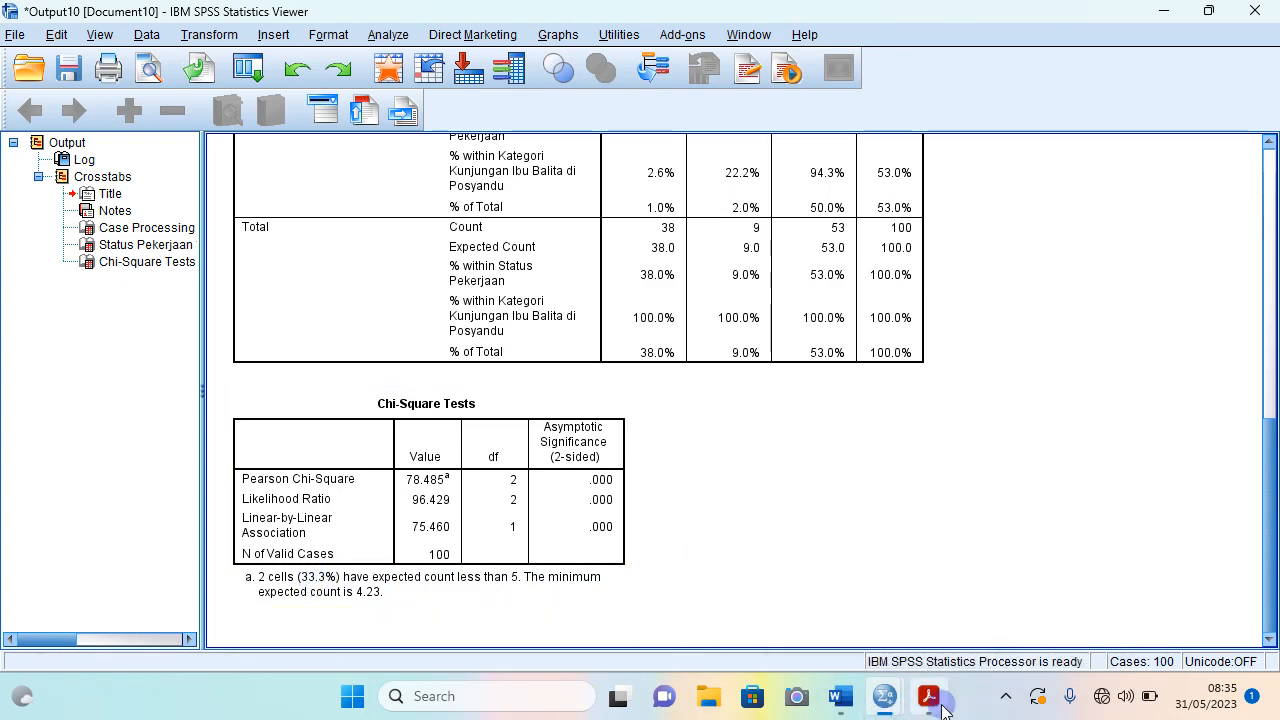
Switch to the Acrobat PDF and select "uji Kolmogorov-Smirnov" as the alternative test in the 2 x K rule.
mouse_move(928, 702)
click(850, 615)
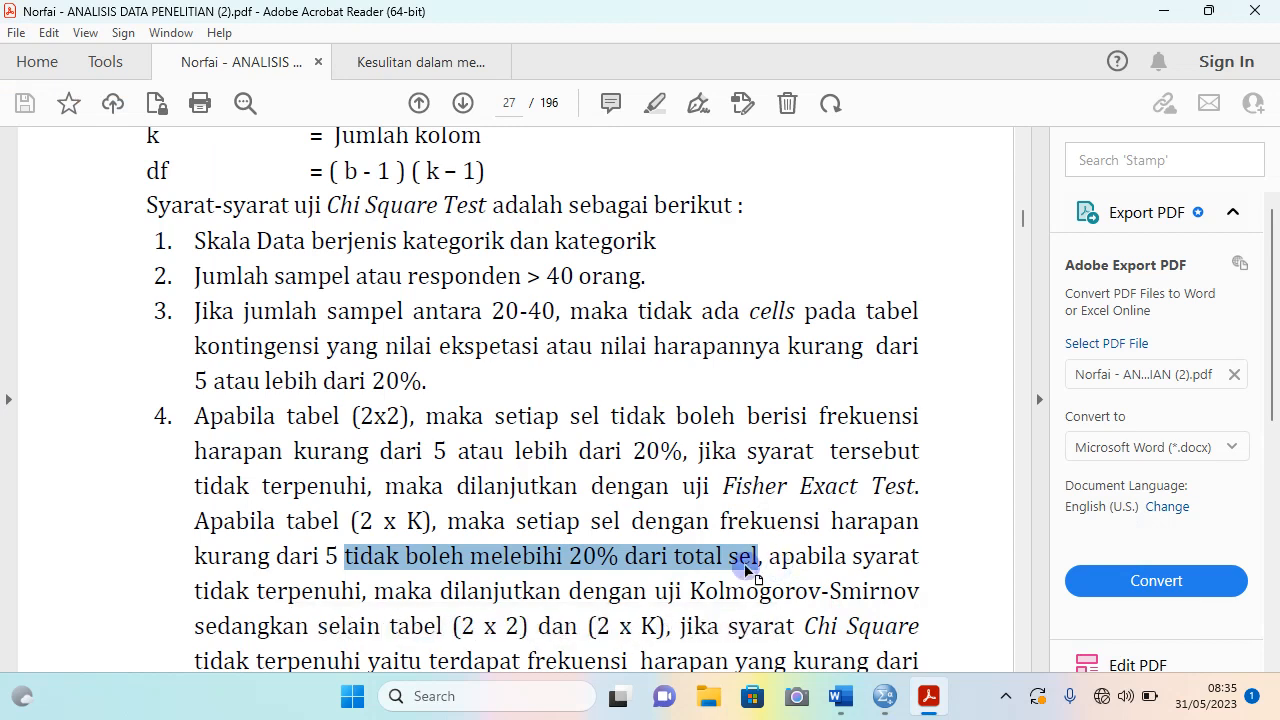
scroll(500, 594, down, 1)
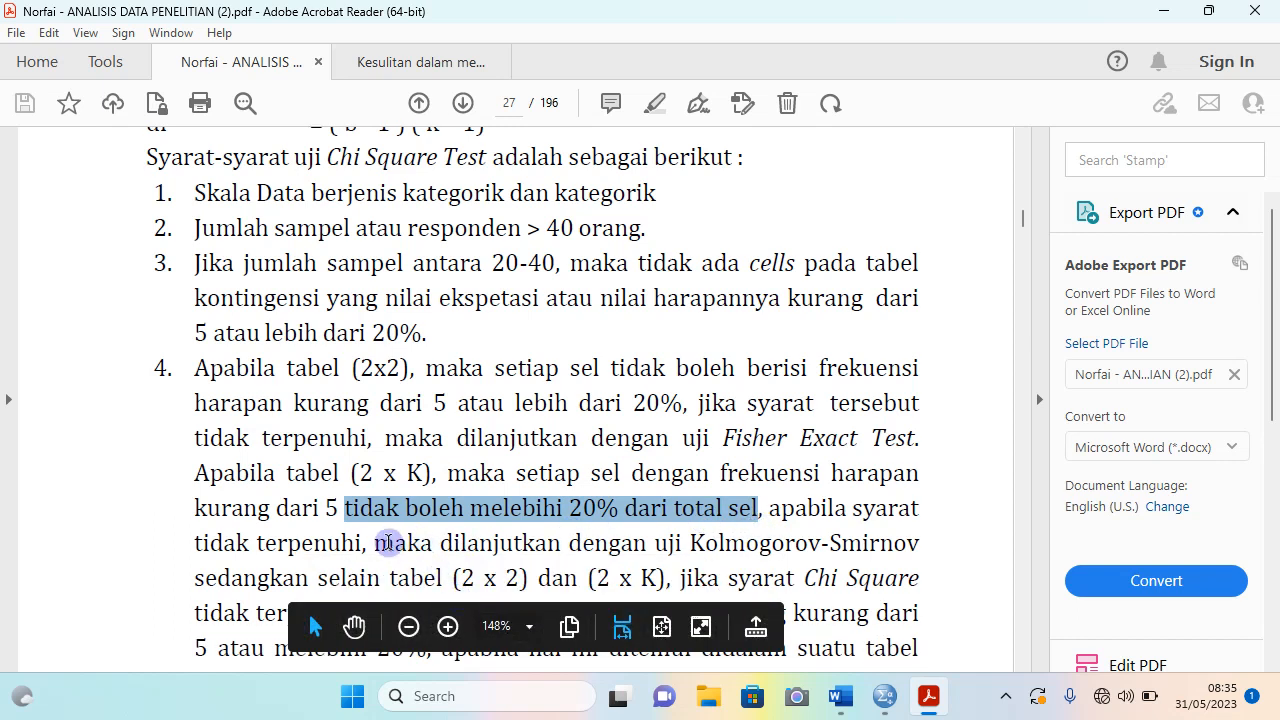
drag(385, 547, 891, 546)
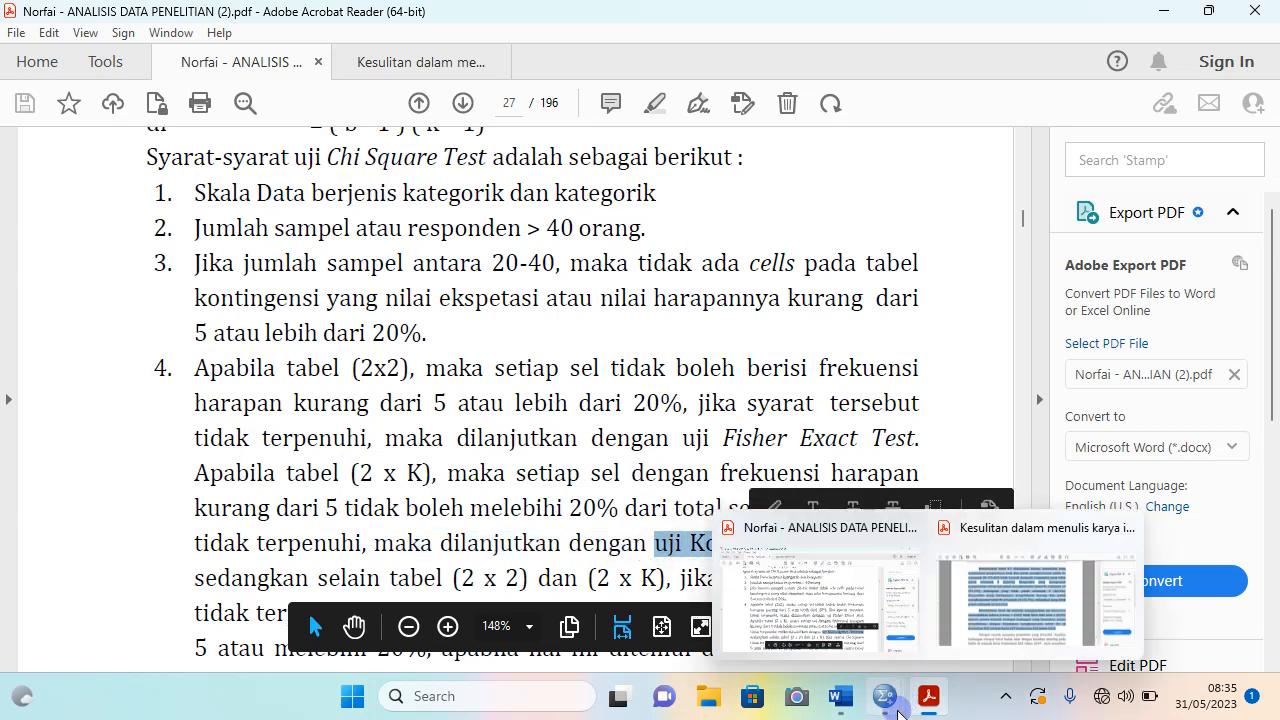
mouse_move(885, 700)
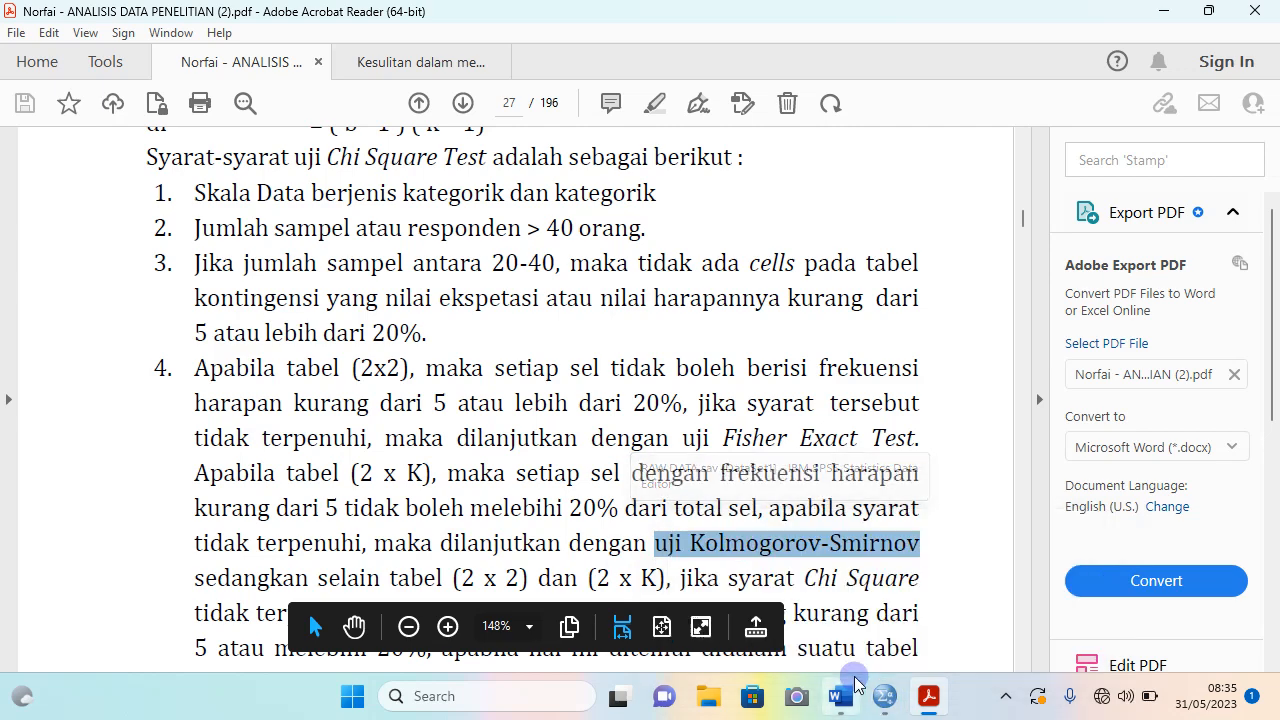
Switch to the SPSS output, review the Chi-Square Tests table, and close the crosstabs output without saving it.
click(968, 612)
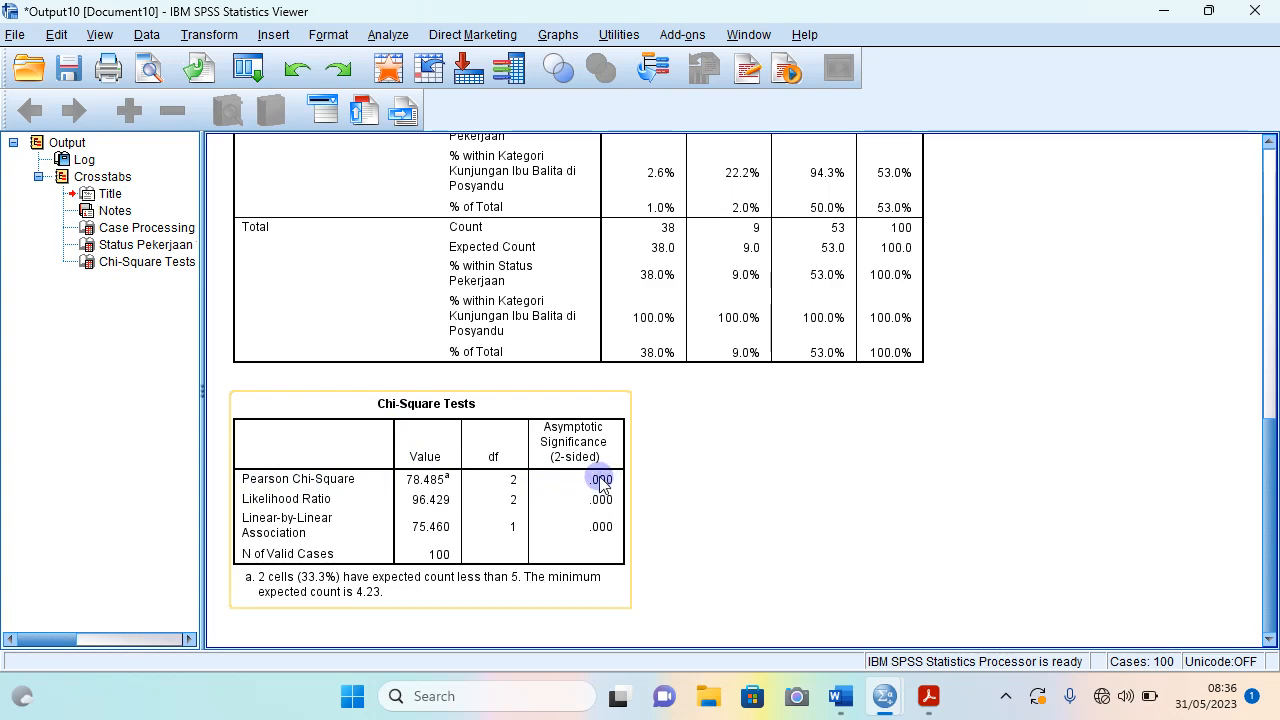
scroll(660, 469, up, 10)
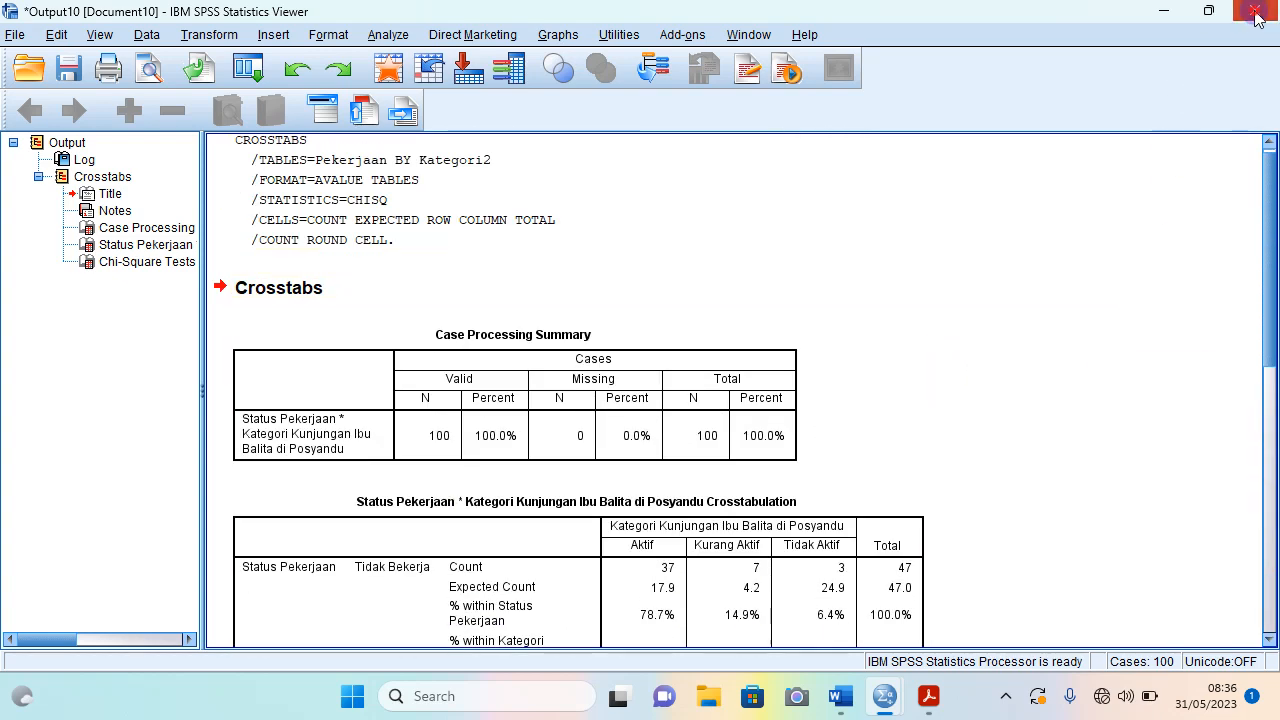
click(1257, 19)
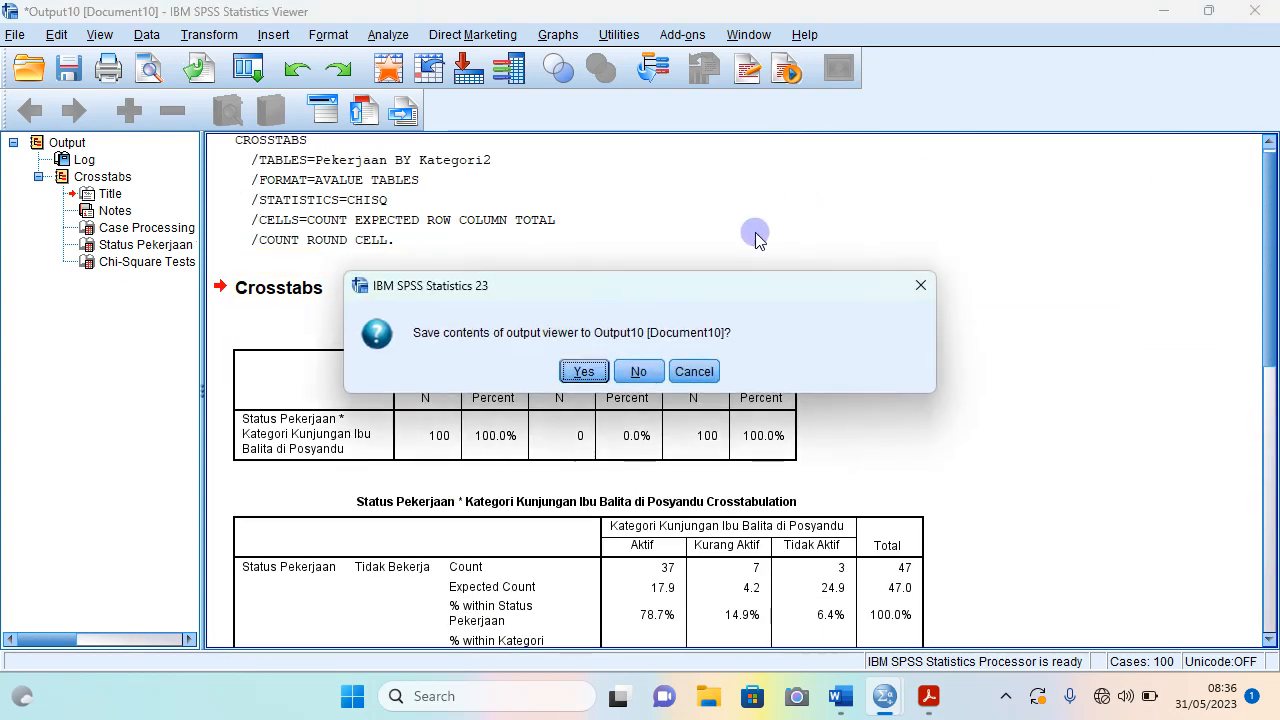
click(638, 372)
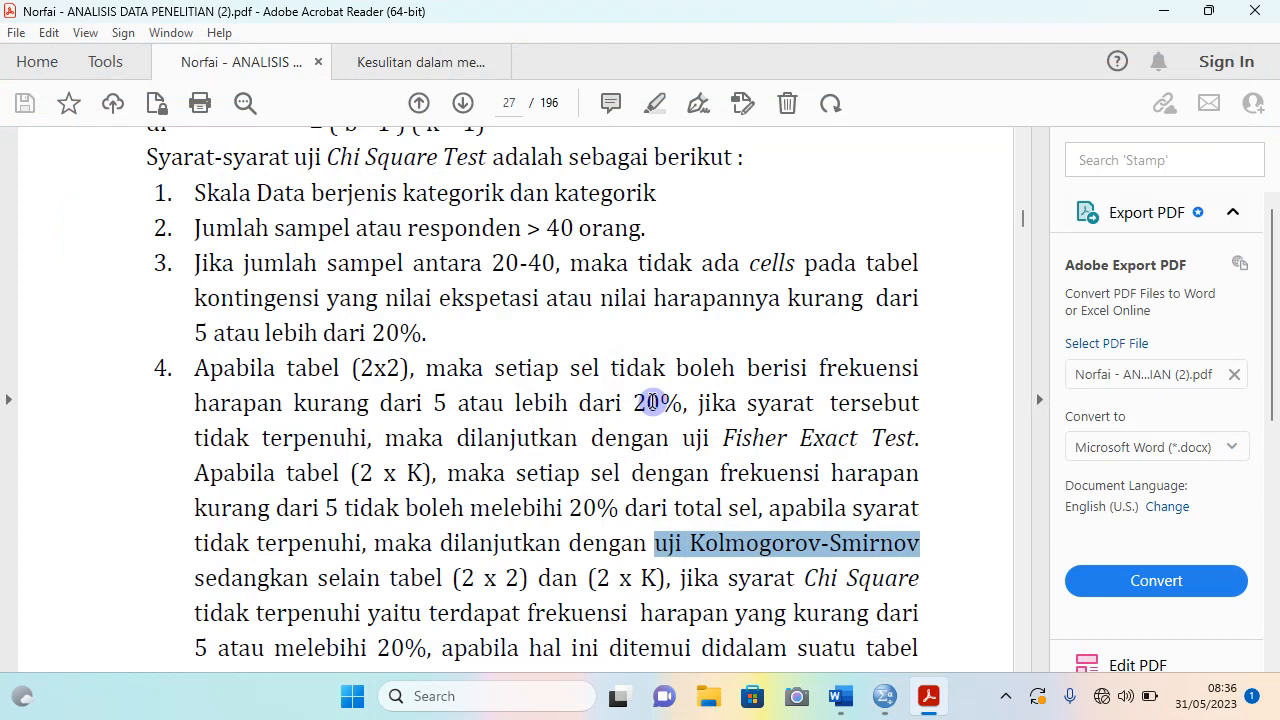
In the RAW DATA.sav editor, open the legacy Two-Independent-Samples Tests and clear the existing test and grouping variables.
mouse_move(885, 696)
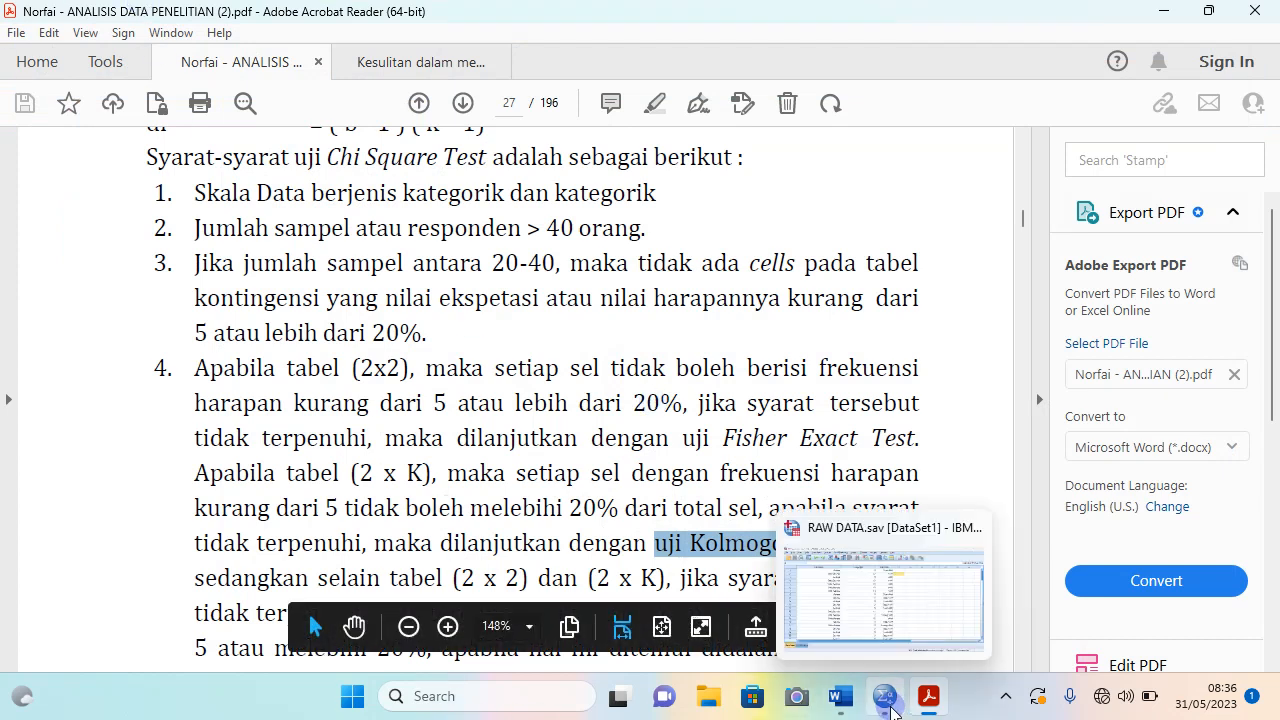
click(882, 615)
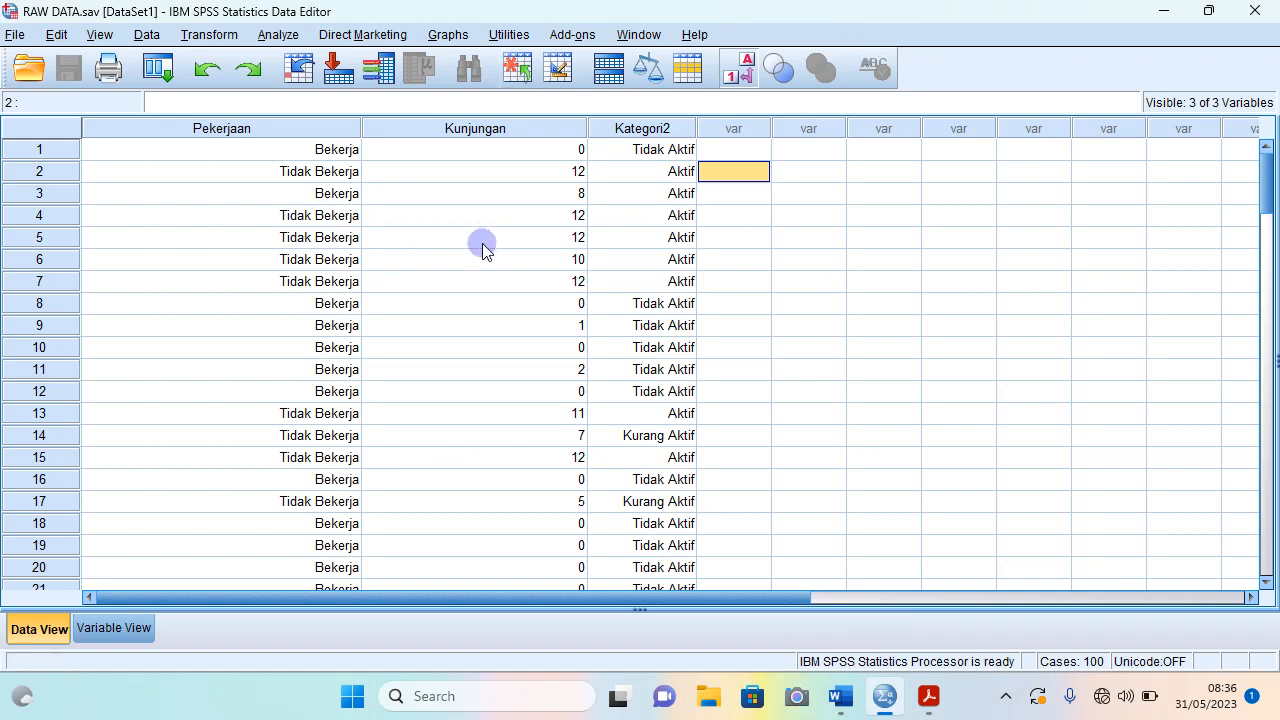
click(279, 35)
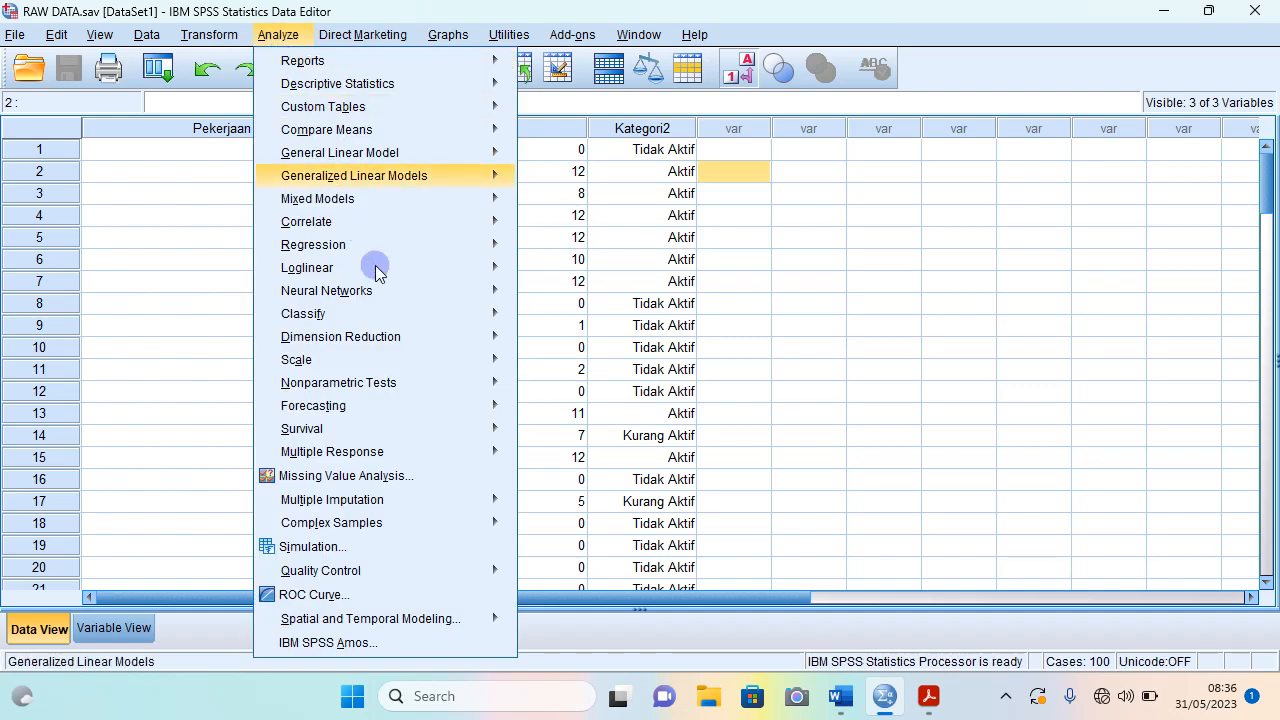
mouse_move(323, 382)
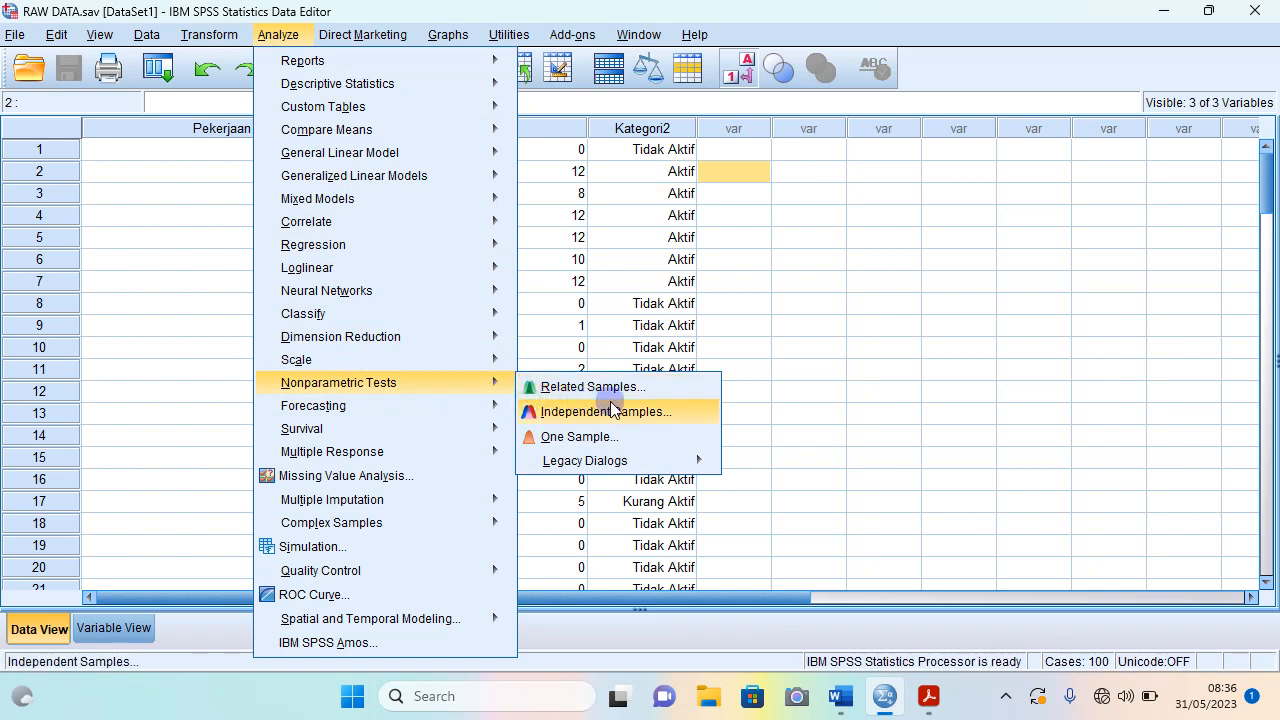
mouse_move(565, 462)
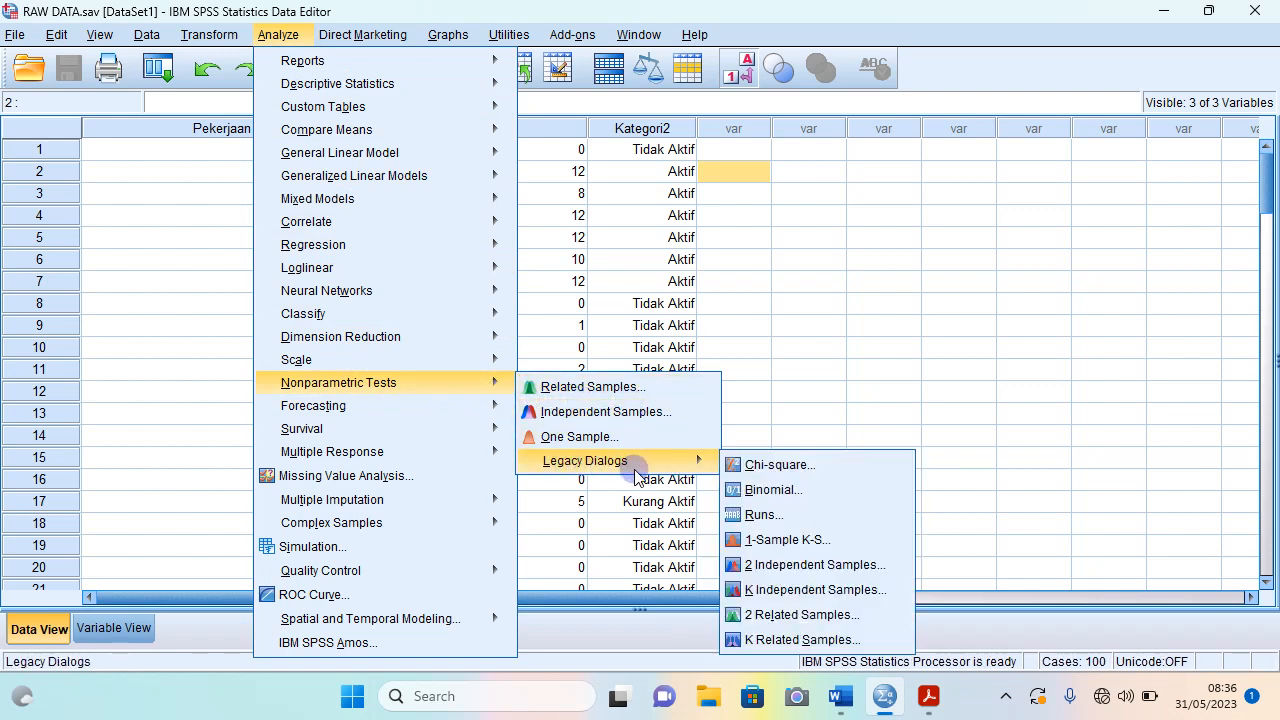
click(823, 572)
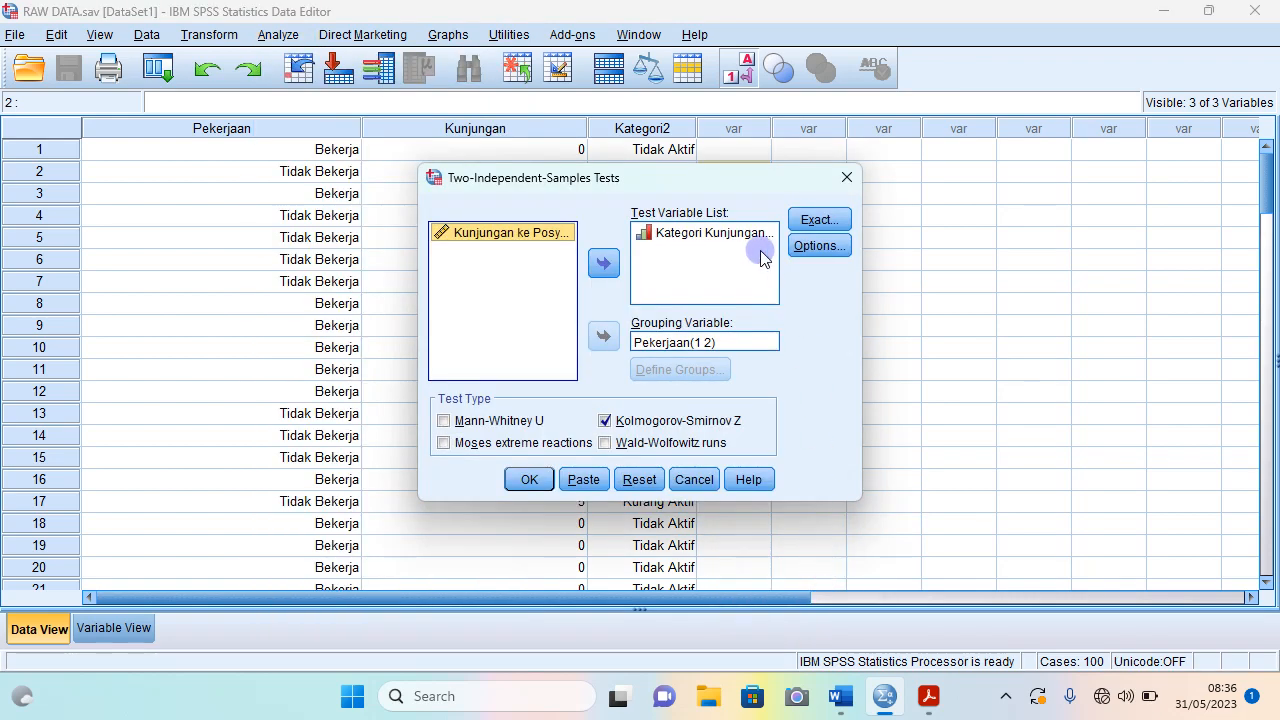
click(640, 236)
click(603, 263)
click(640, 342)
click(603, 338)
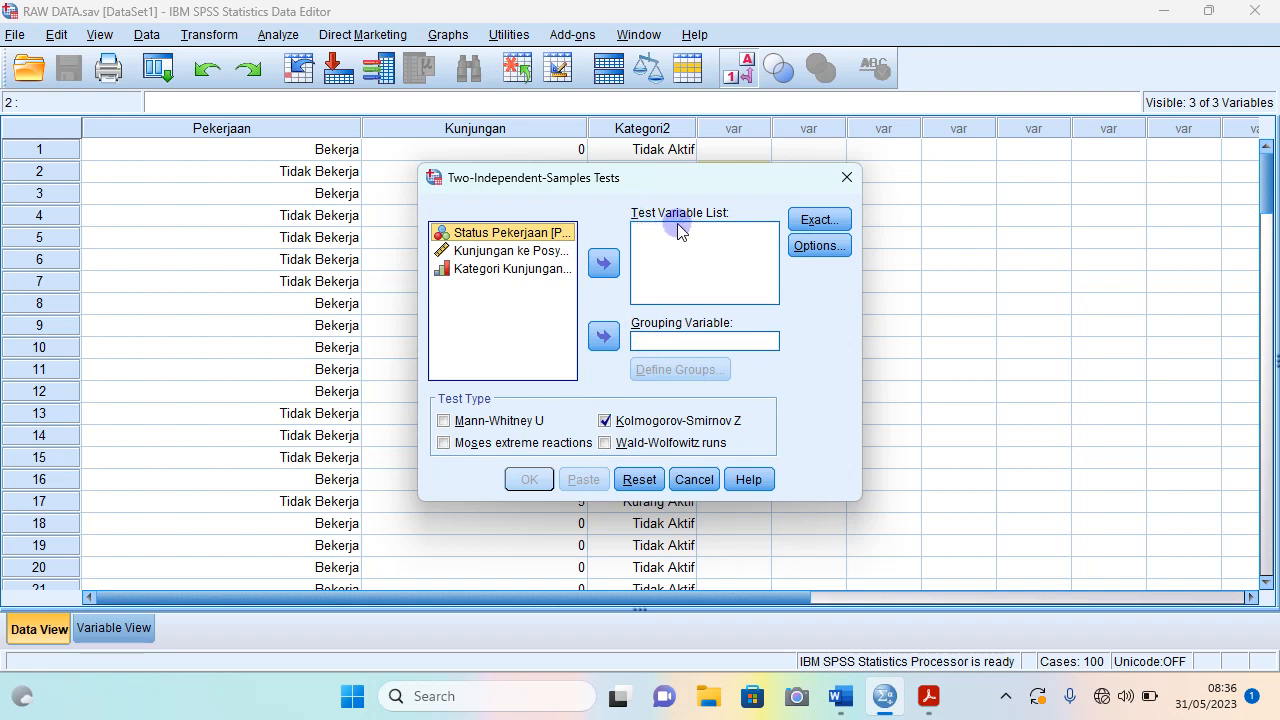
Assign Kategori Kunjungan as the test variable and Status Pekerjaan as the grouping variable.
click(509, 272)
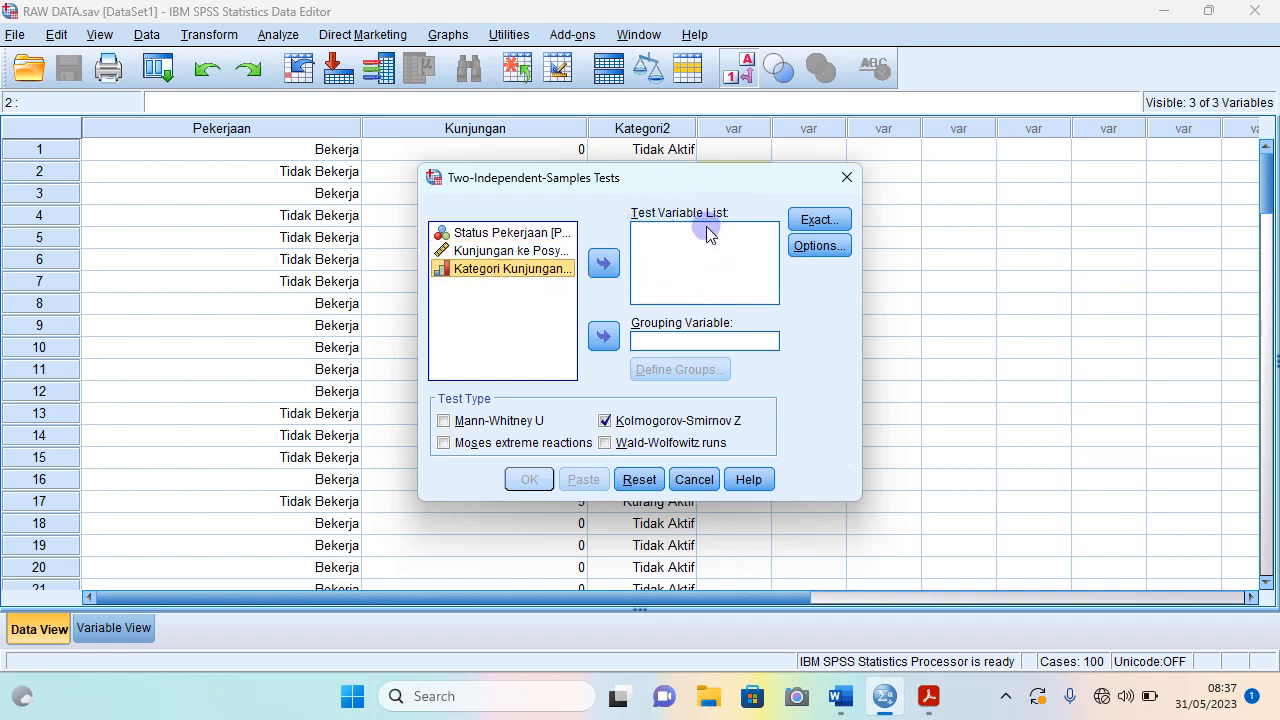
click(605, 263)
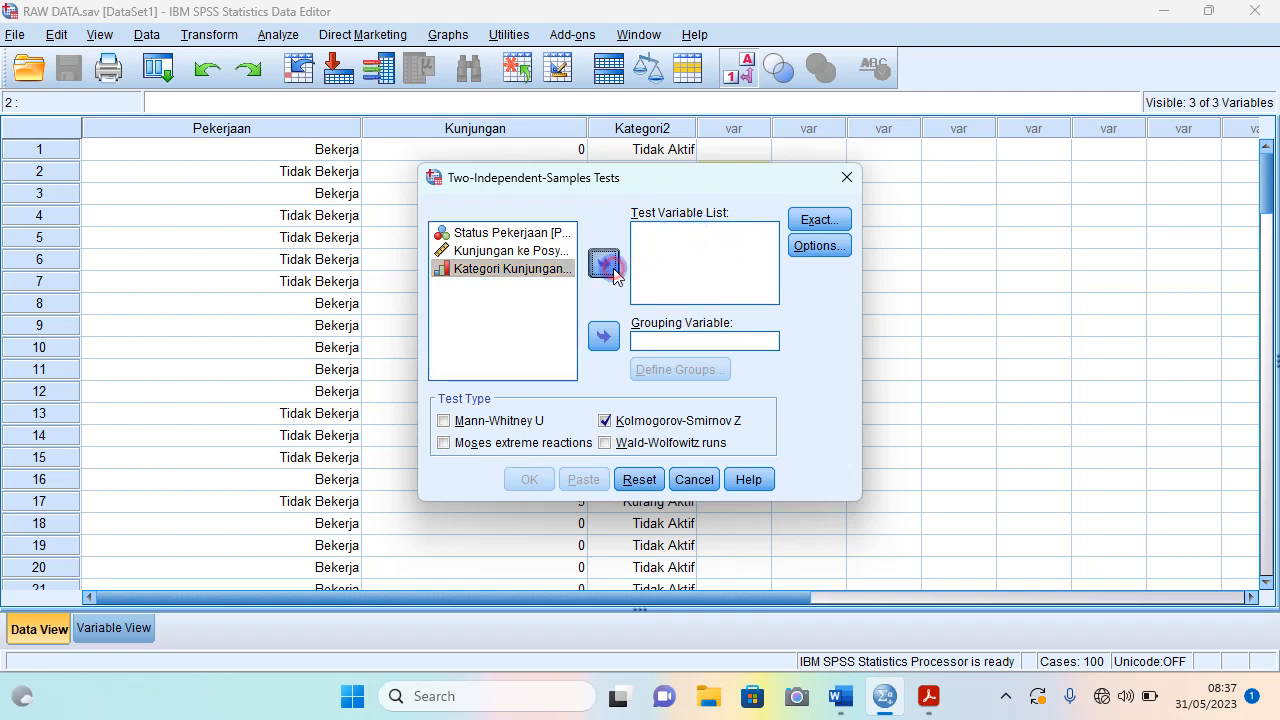
click(537, 237)
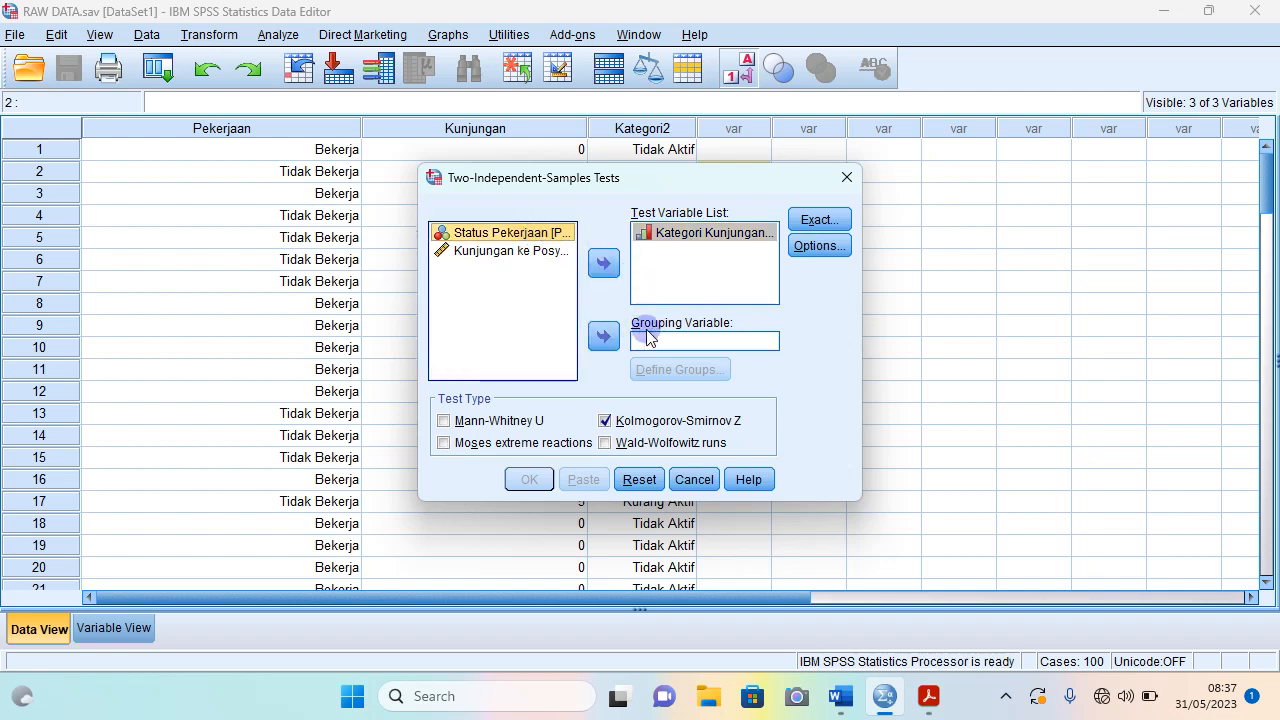
click(604, 338)
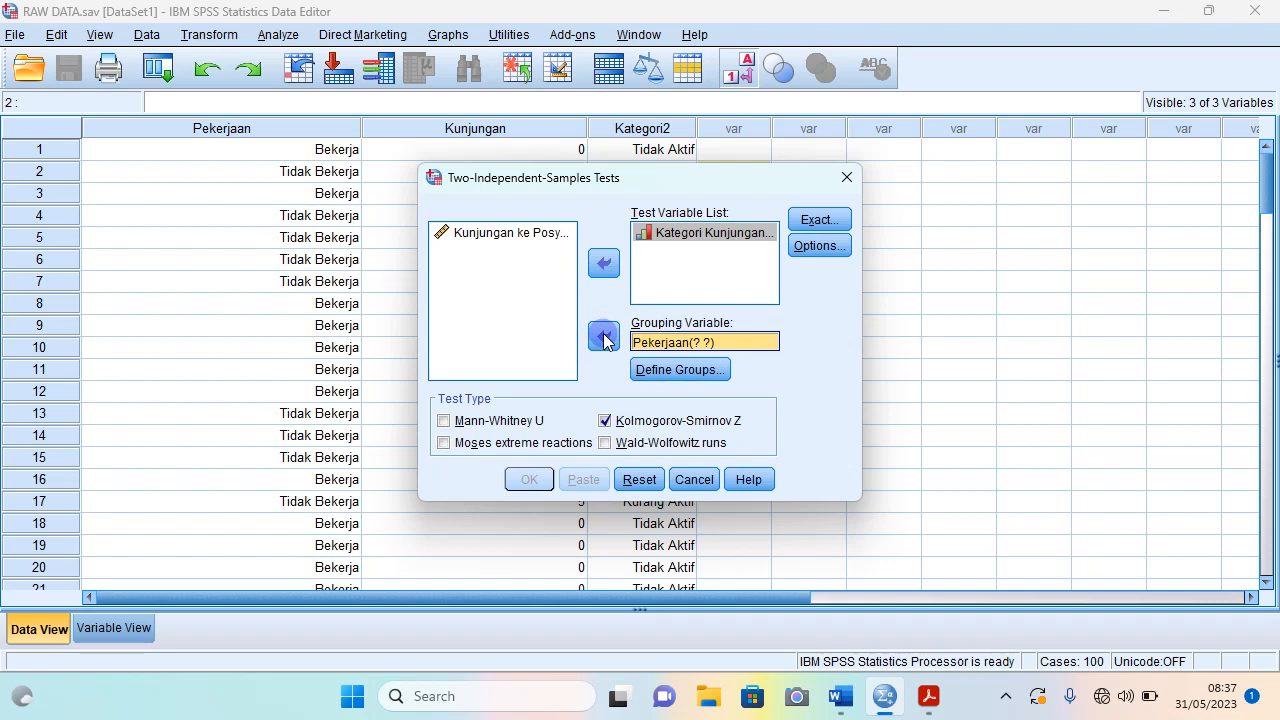
Define the Pekerjaan groups with Group 1 as 1 and Group 2 as 2.
click(670, 368)
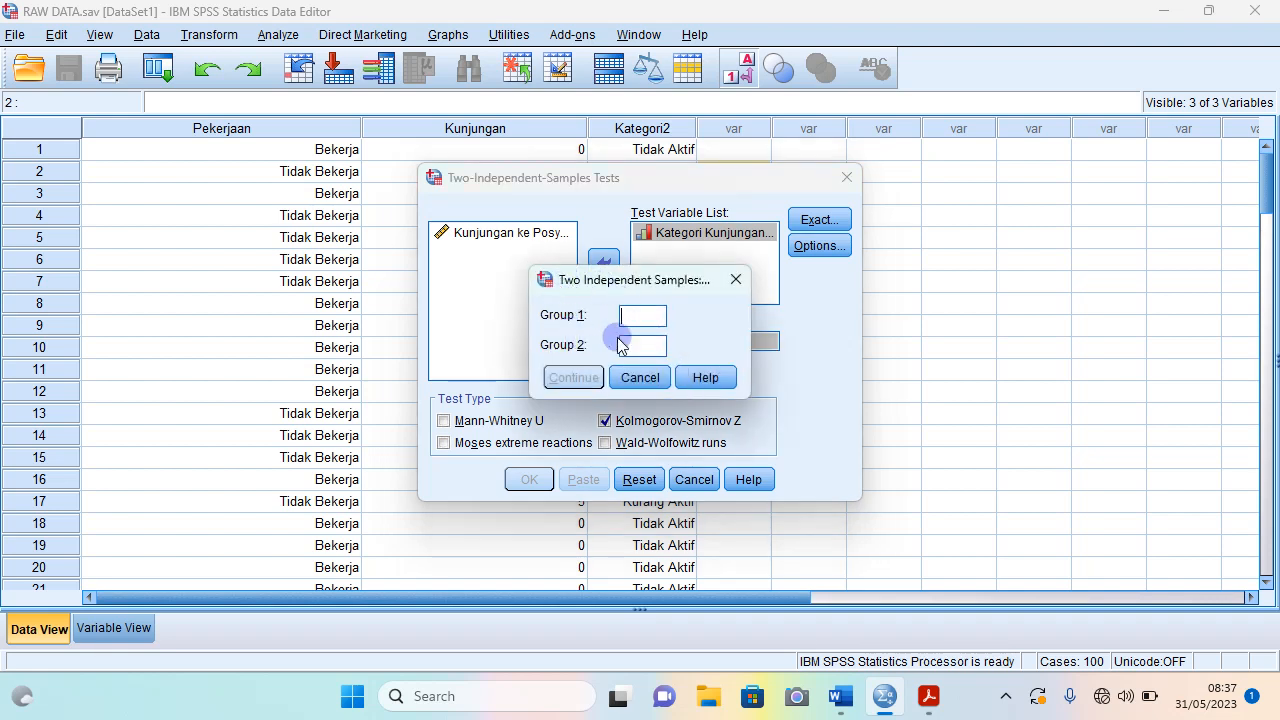
drag(631, 280, 908, 300)
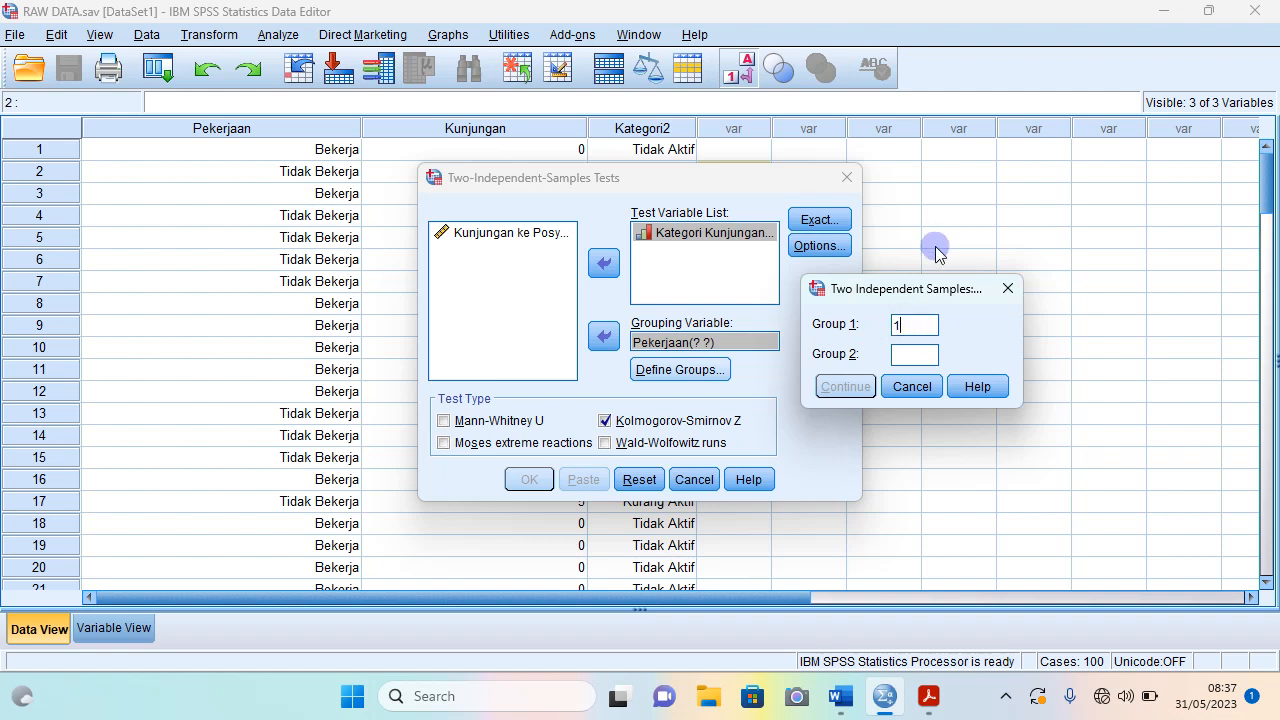
click(907, 358)
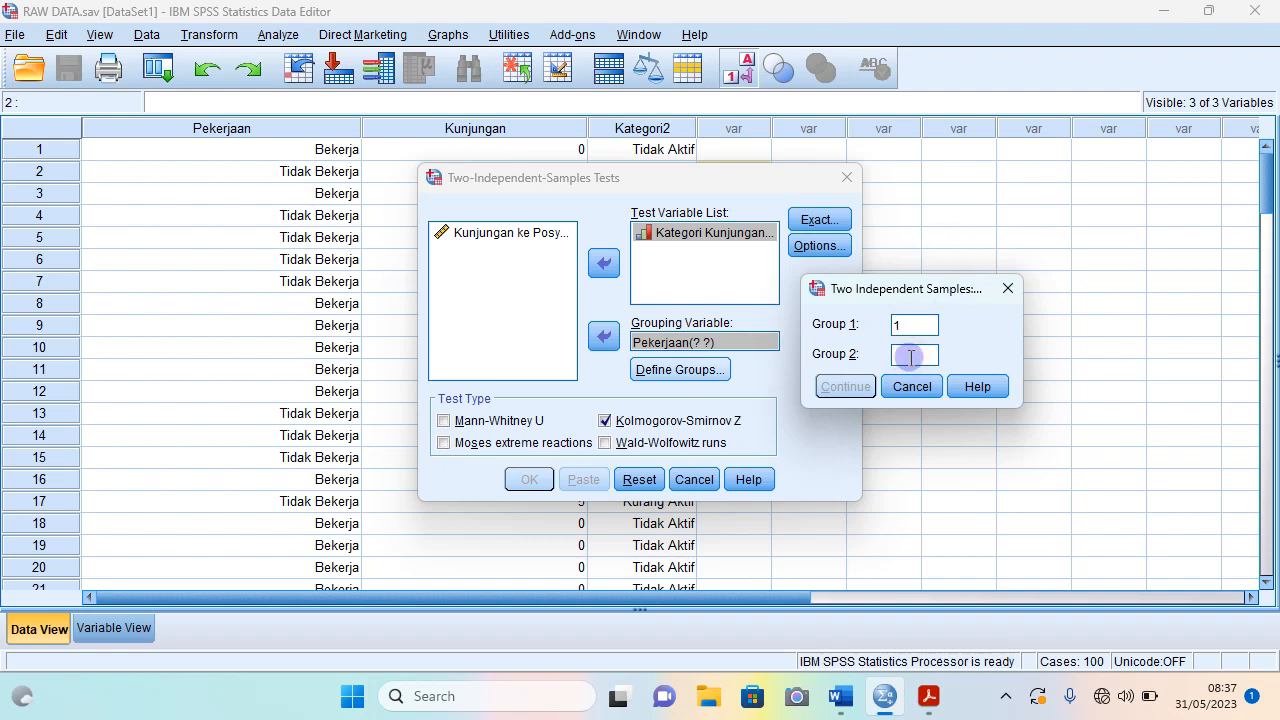
text(2)
click(838, 386)
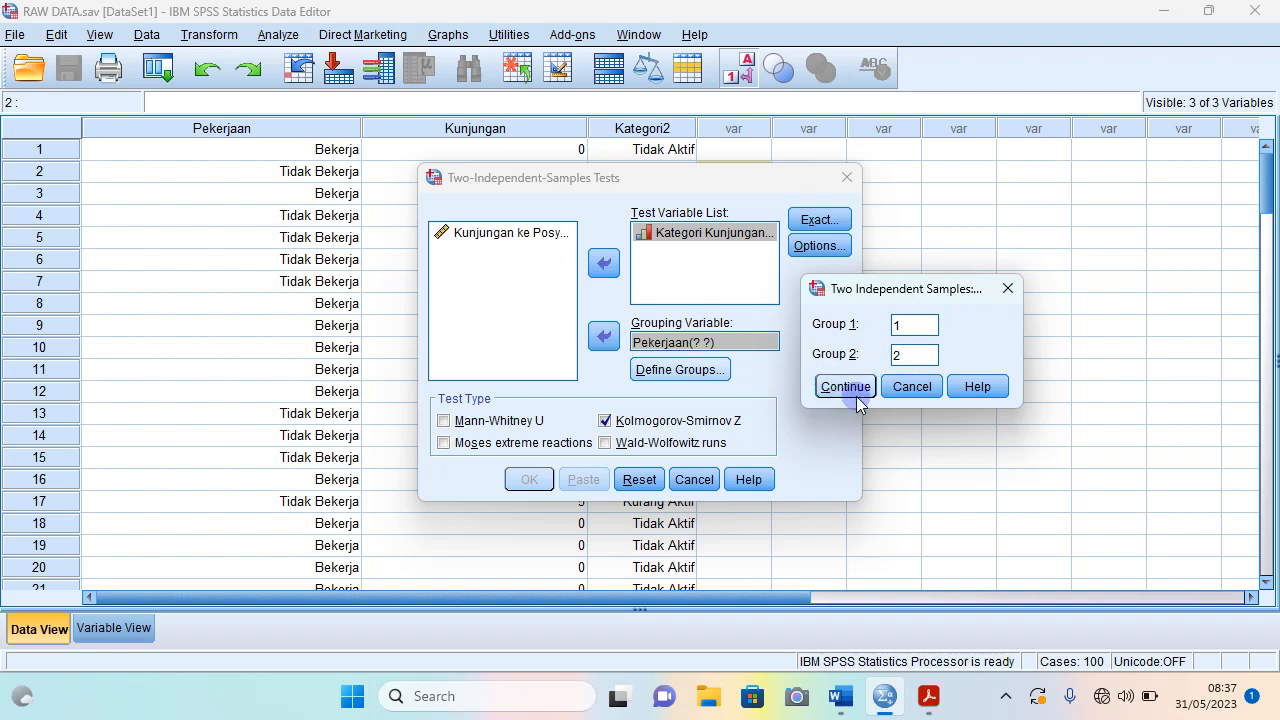
click(850, 388)
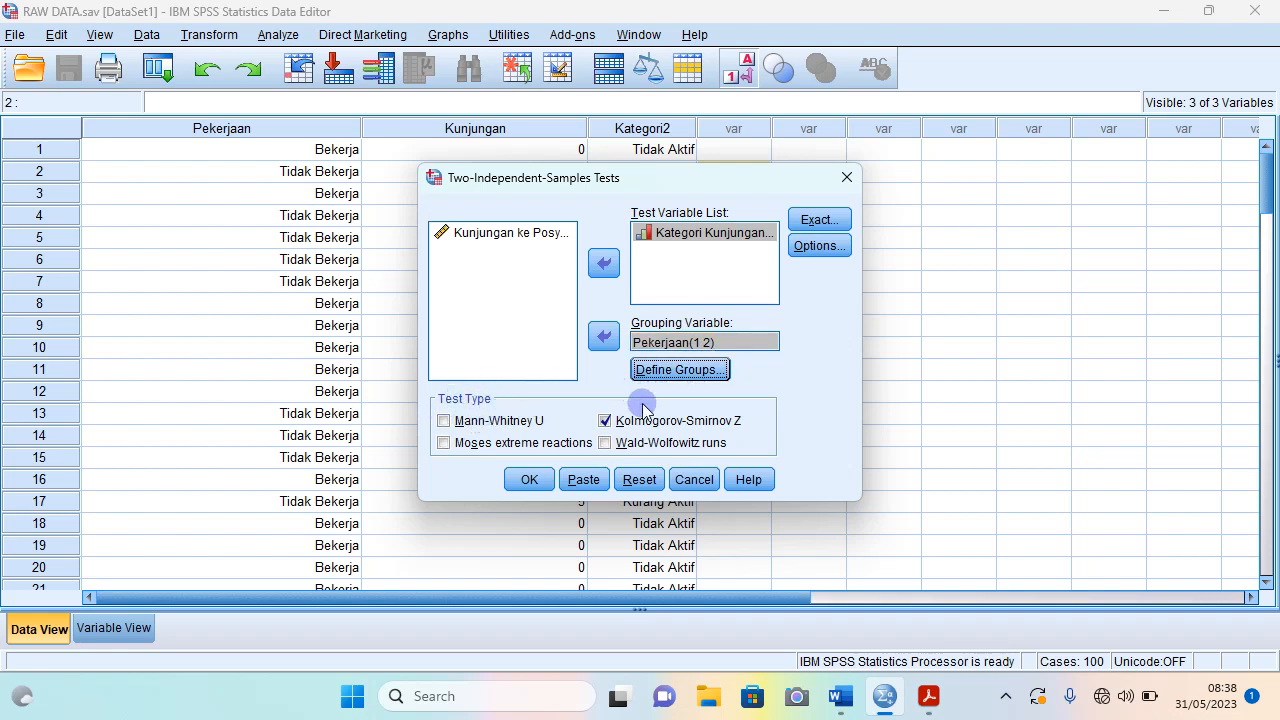
Run the two-sample test with only Kolmogorov-Smirnov Z enabled and review the Frequencies and Test Statistics tables.
click(605, 421)
click(605, 421)
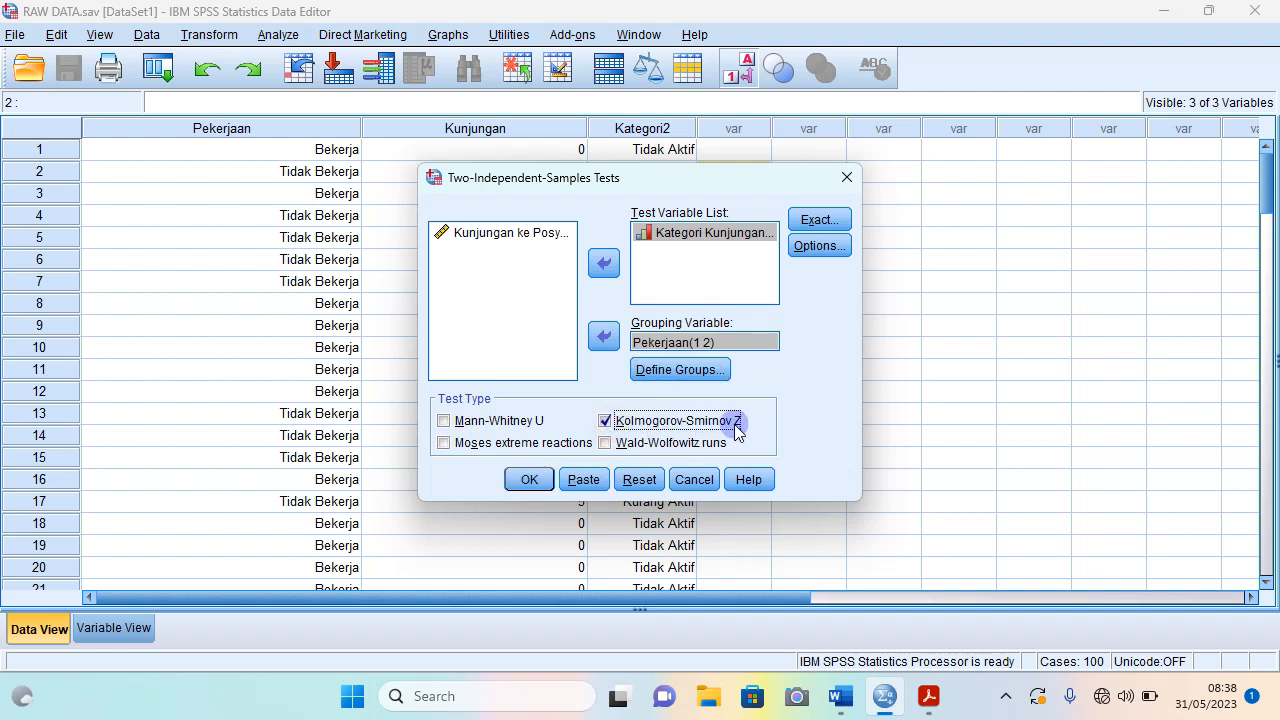
click(528, 481)
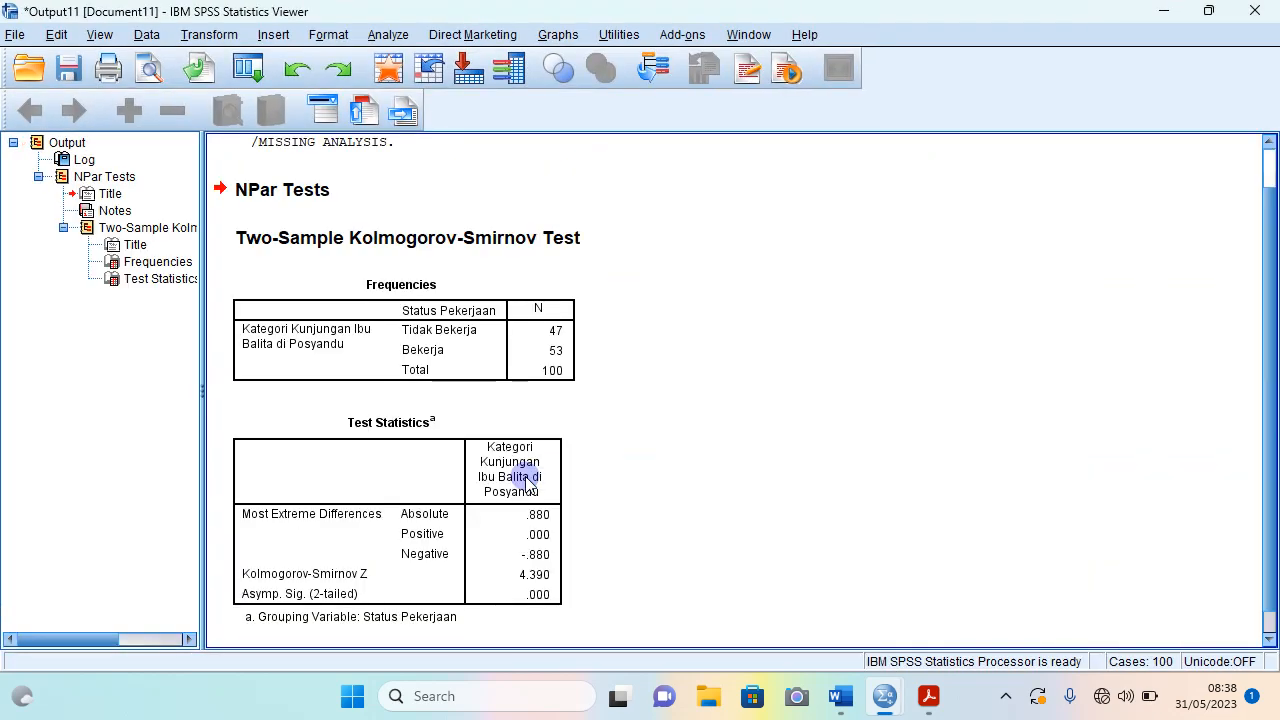
scroll(1272, 225, up, 1)
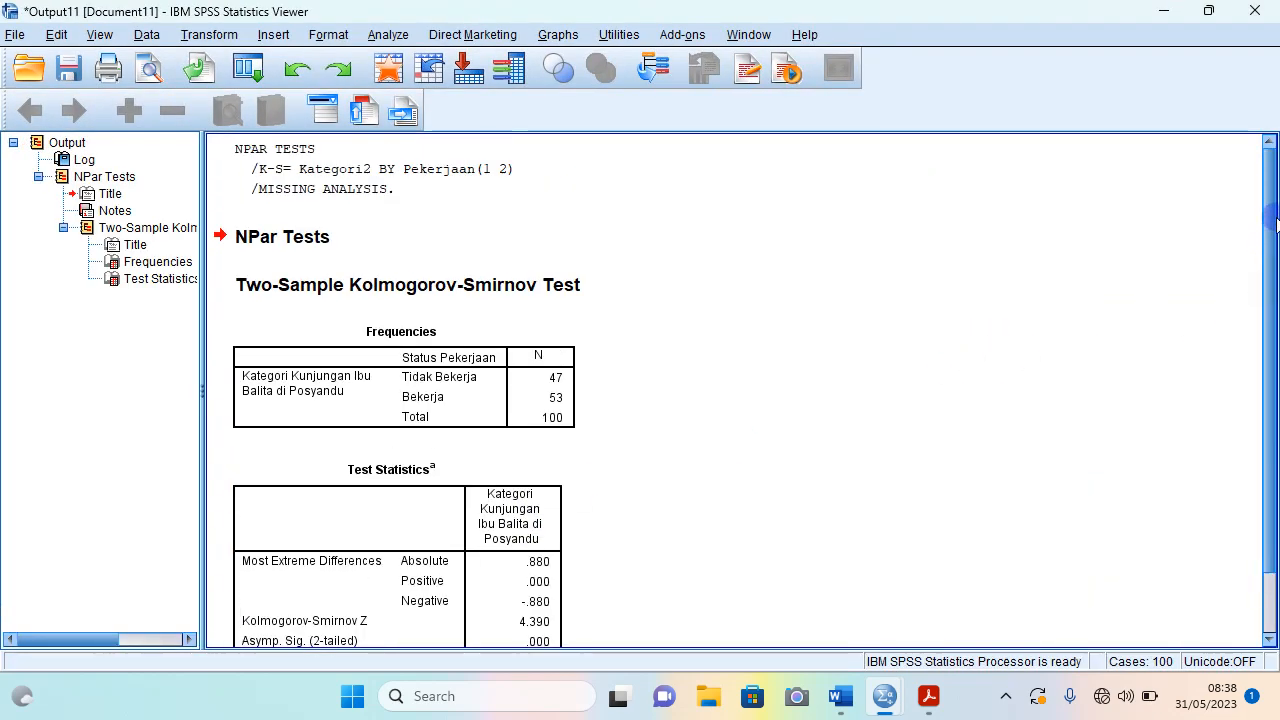
drag(1272, 262, 1274, 282)
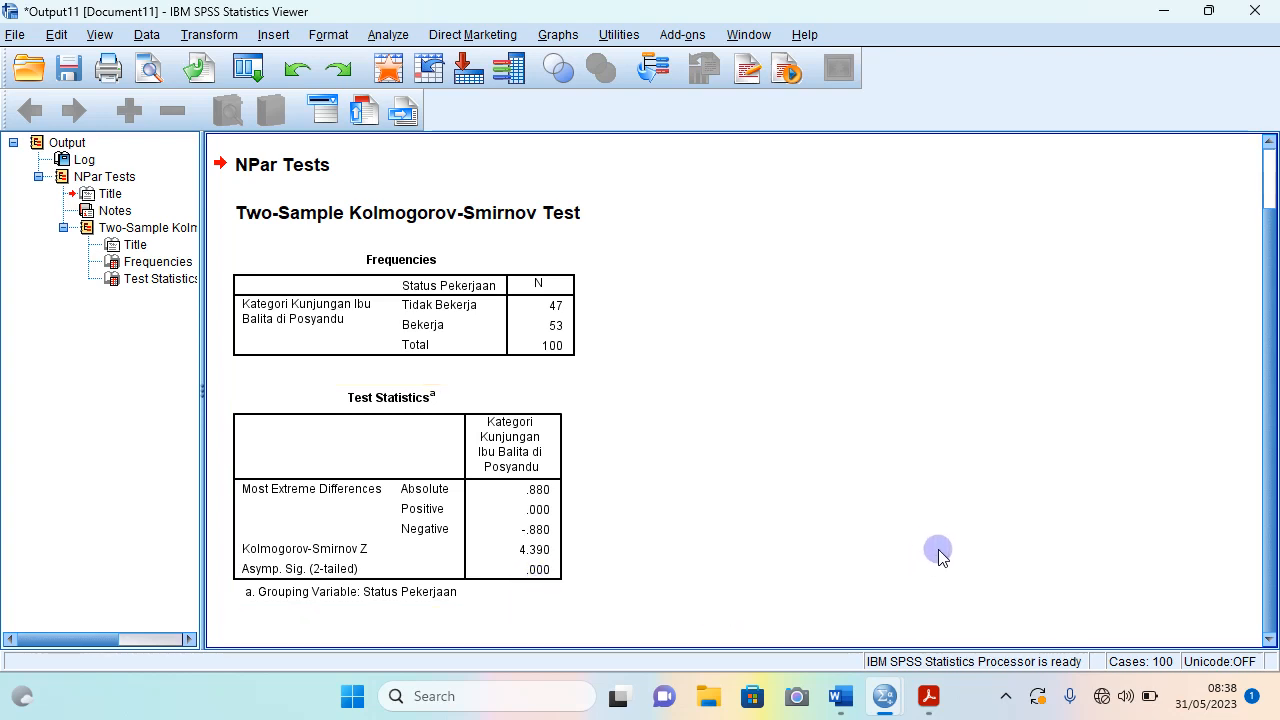
Switch to the Definisi Operasional ok document in Word and select the heading "Interpretasi Hasil pada table output SPSS dengan ketentuan:".
mouse_move(938, 688)
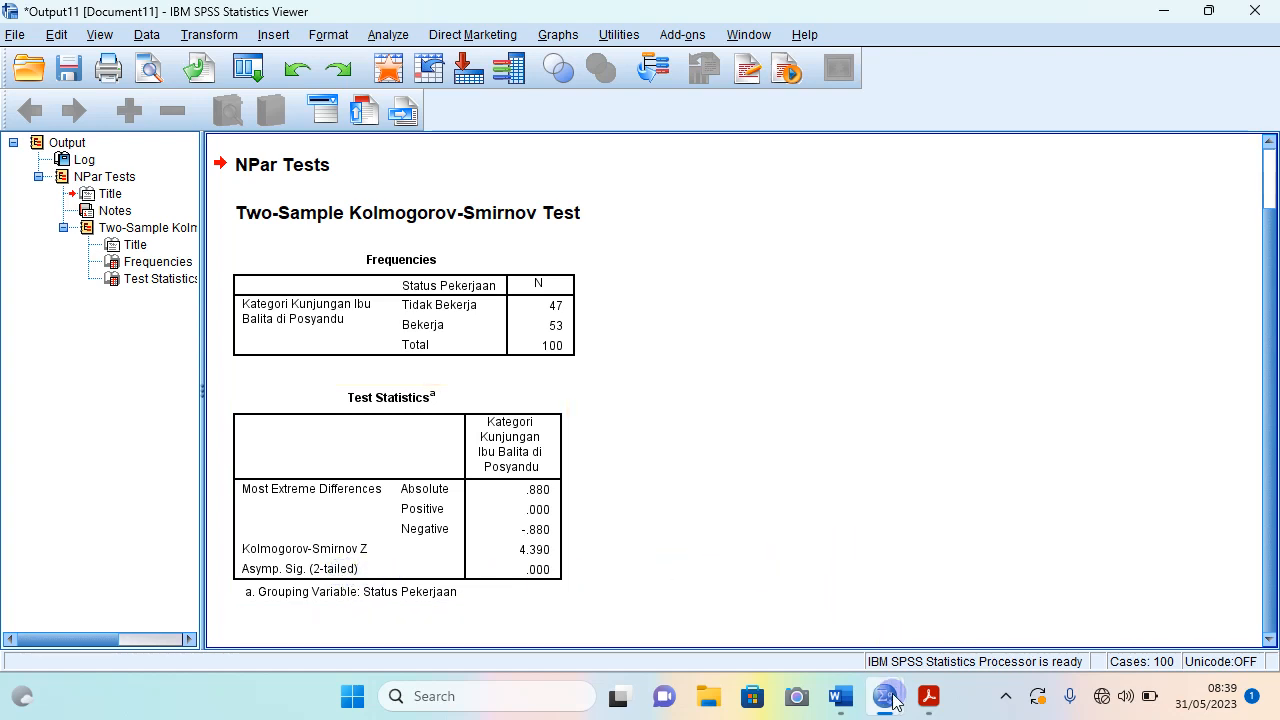
mouse_move(886, 692)
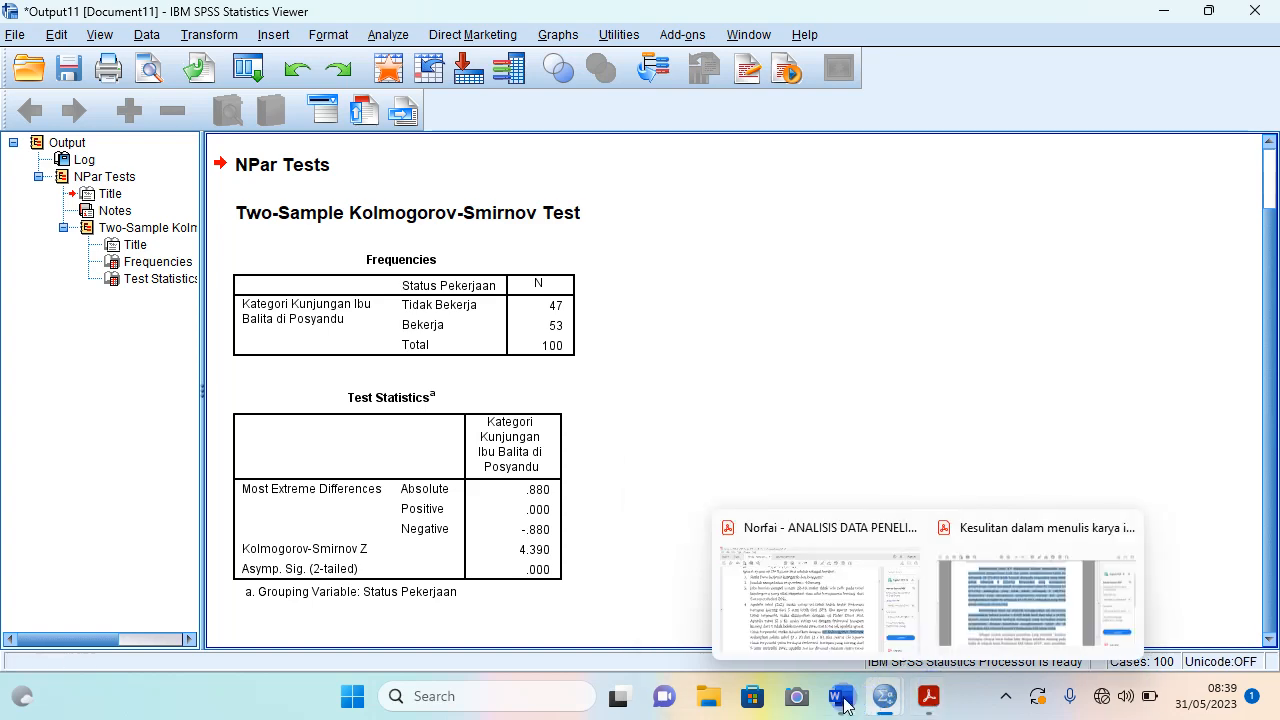
mouse_move(841, 703)
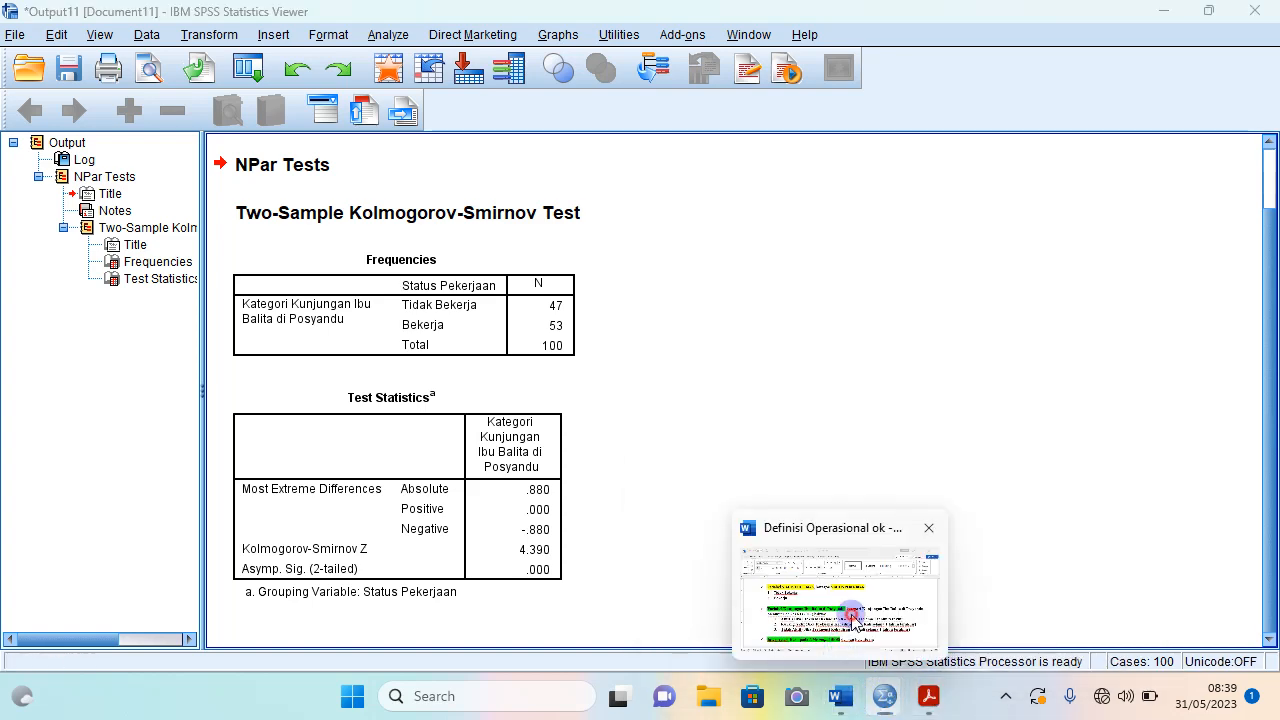
click(848, 612)
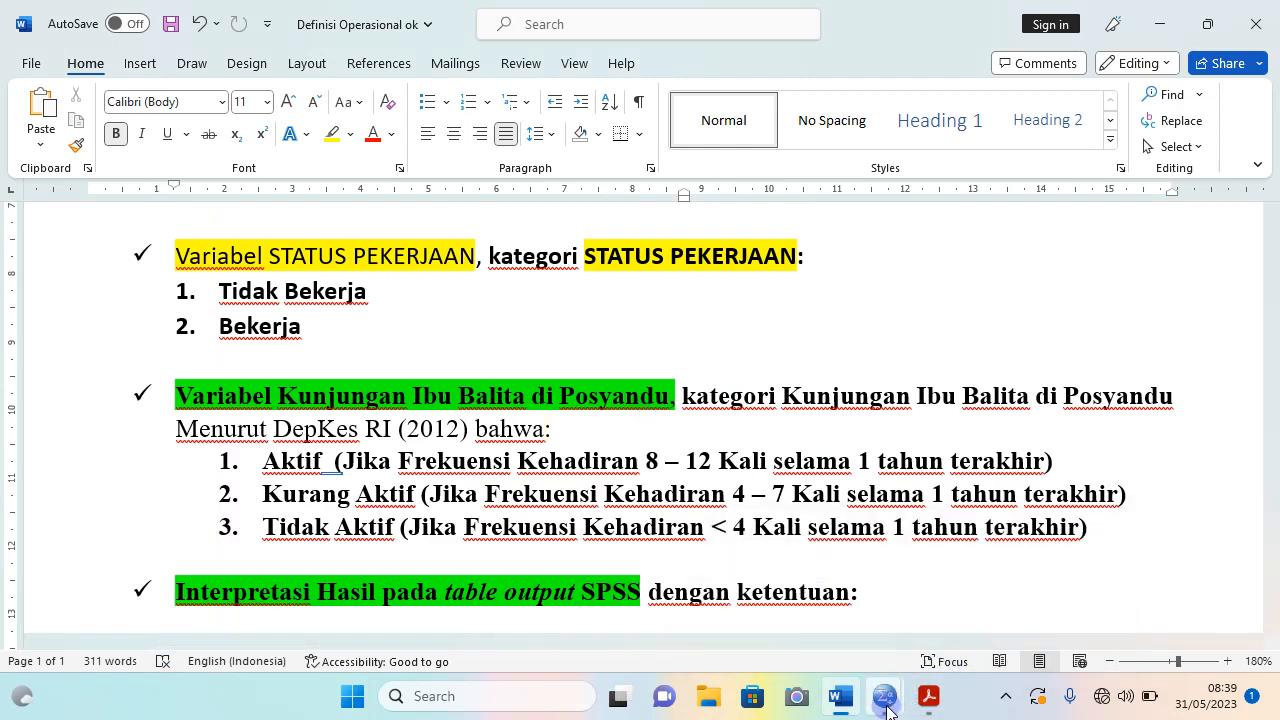
mouse_move(885, 697)
scroll(822, 500, down, 4)
scroll(834, 489, up, 1)
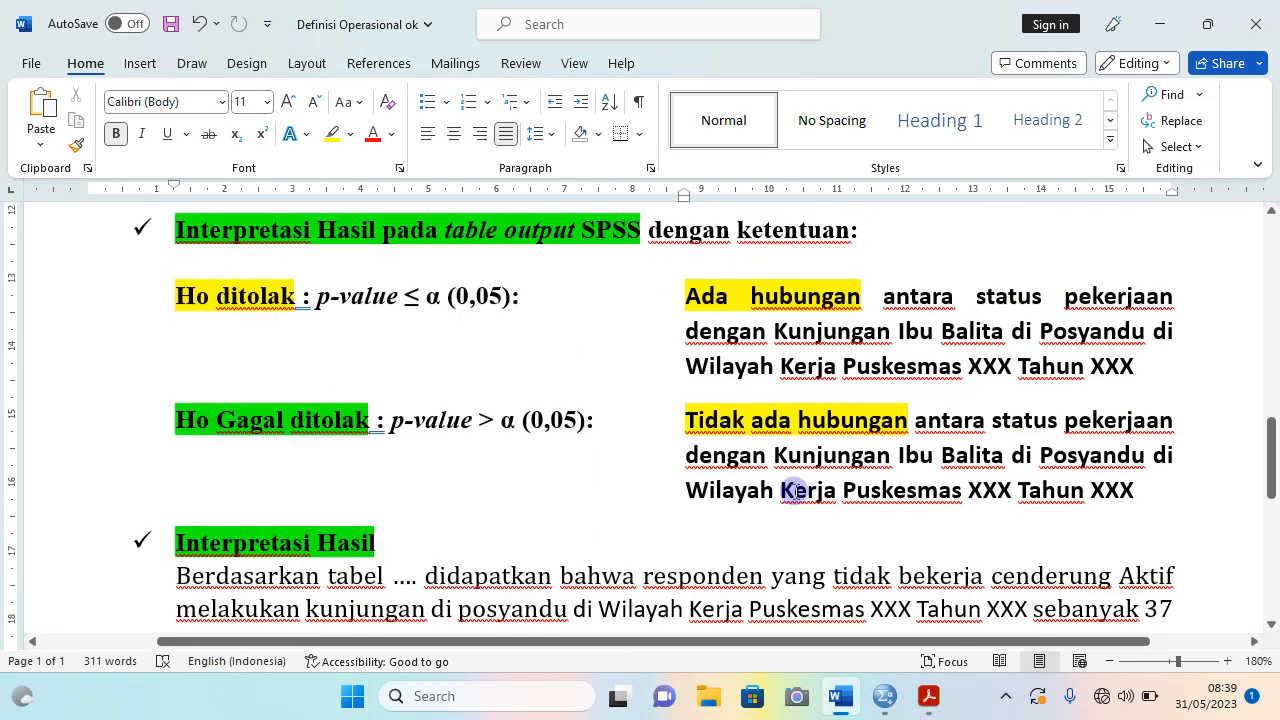
scroll(790, 500, up, 3)
scroll(700, 480, down, 1)
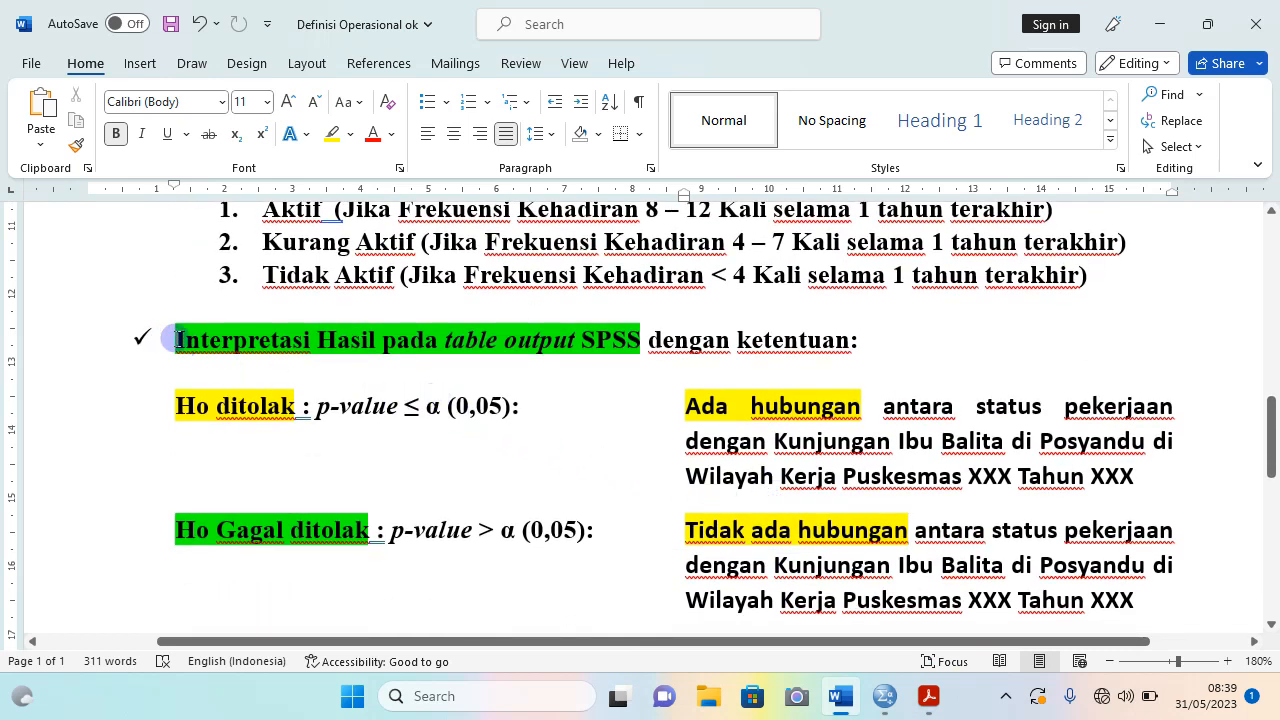
drag(176, 340, 627, 361)
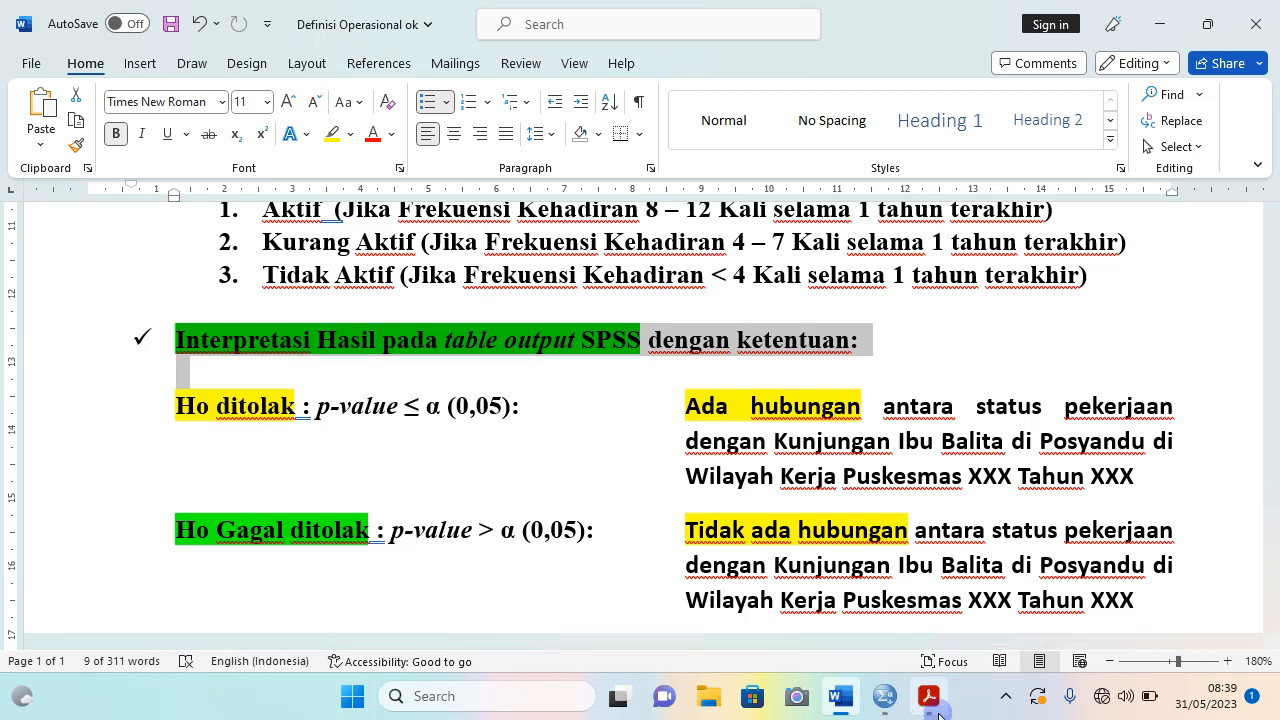
Check the Asymp. Sig. (2-tailed) value in the SPSS output, and return to the Ho decision rules in the Word document.
click(955, 600)
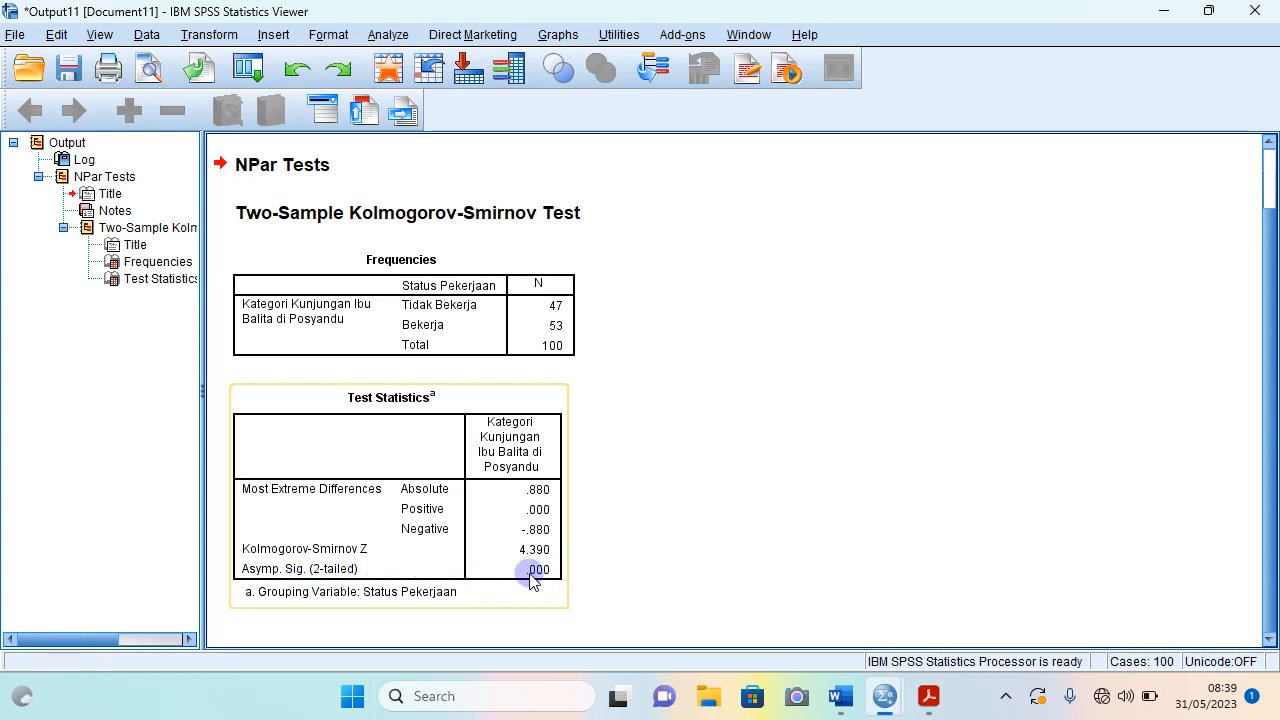
mouse_move(890, 705)
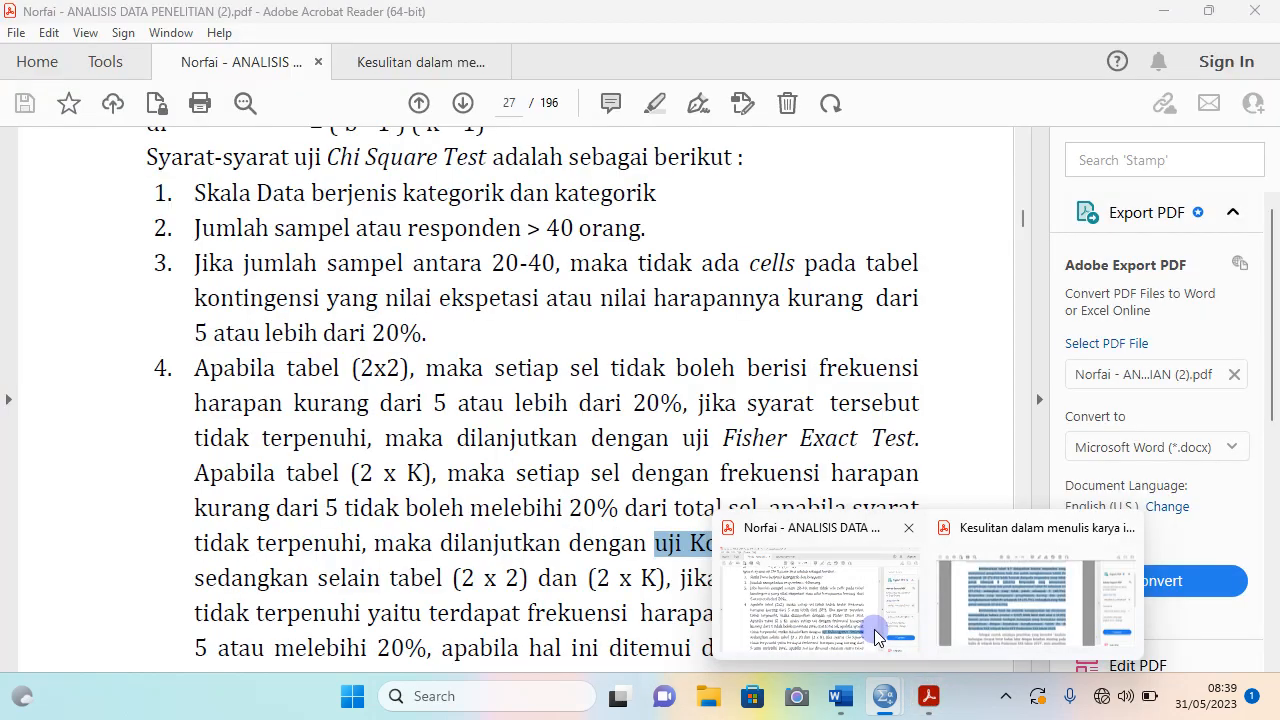
mouse_move(848, 700)
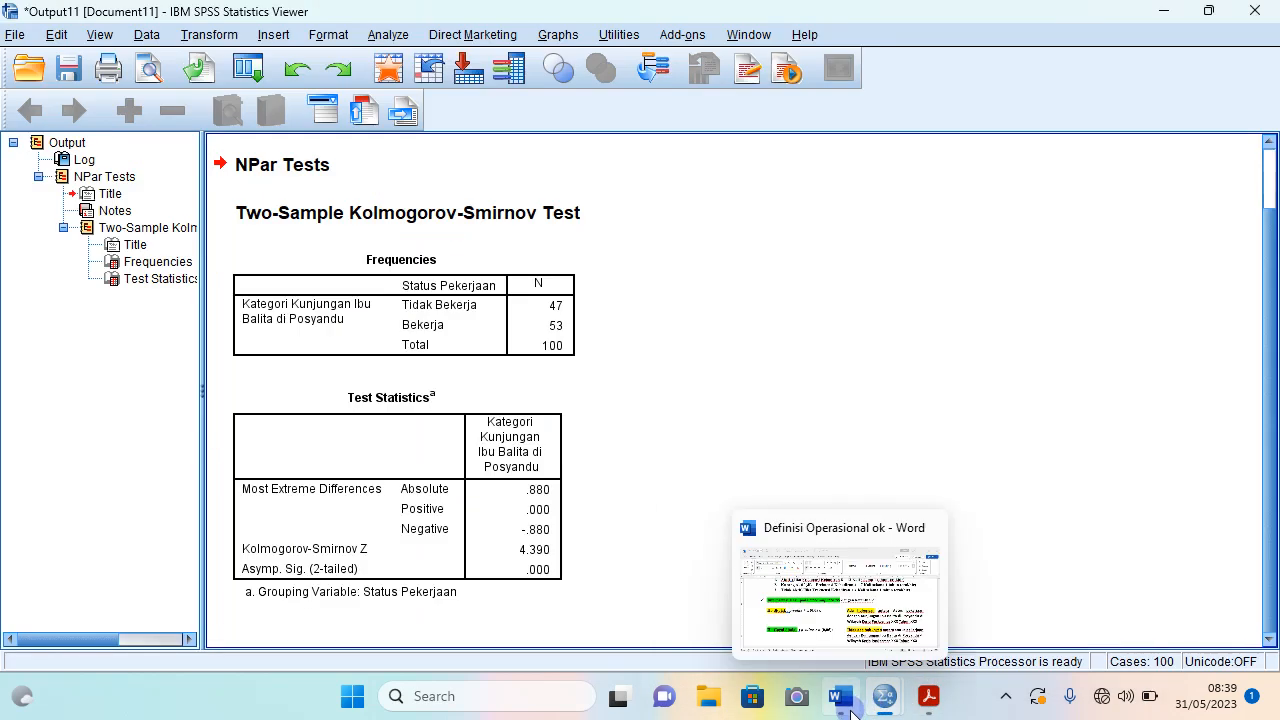
click(823, 609)
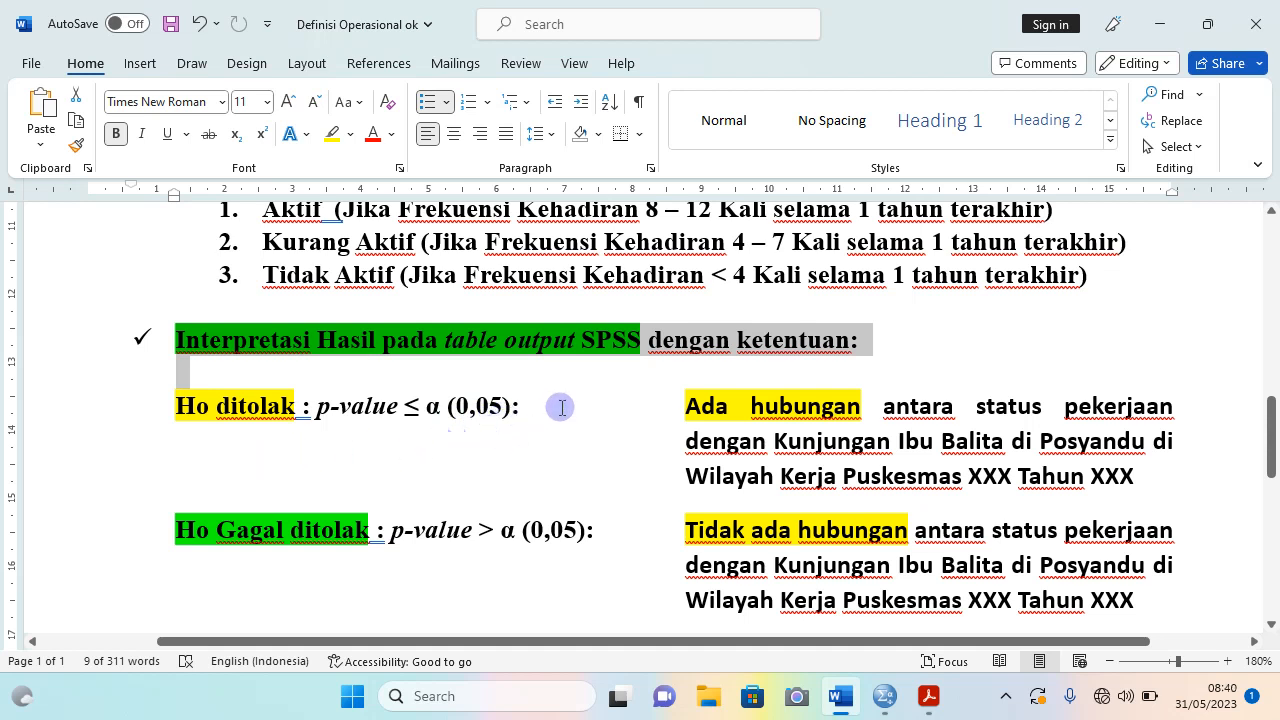
Add the line "p-value (0,000)" beneath the Ho ditolak rule and italicize "p-value" in it.
click(183, 445)
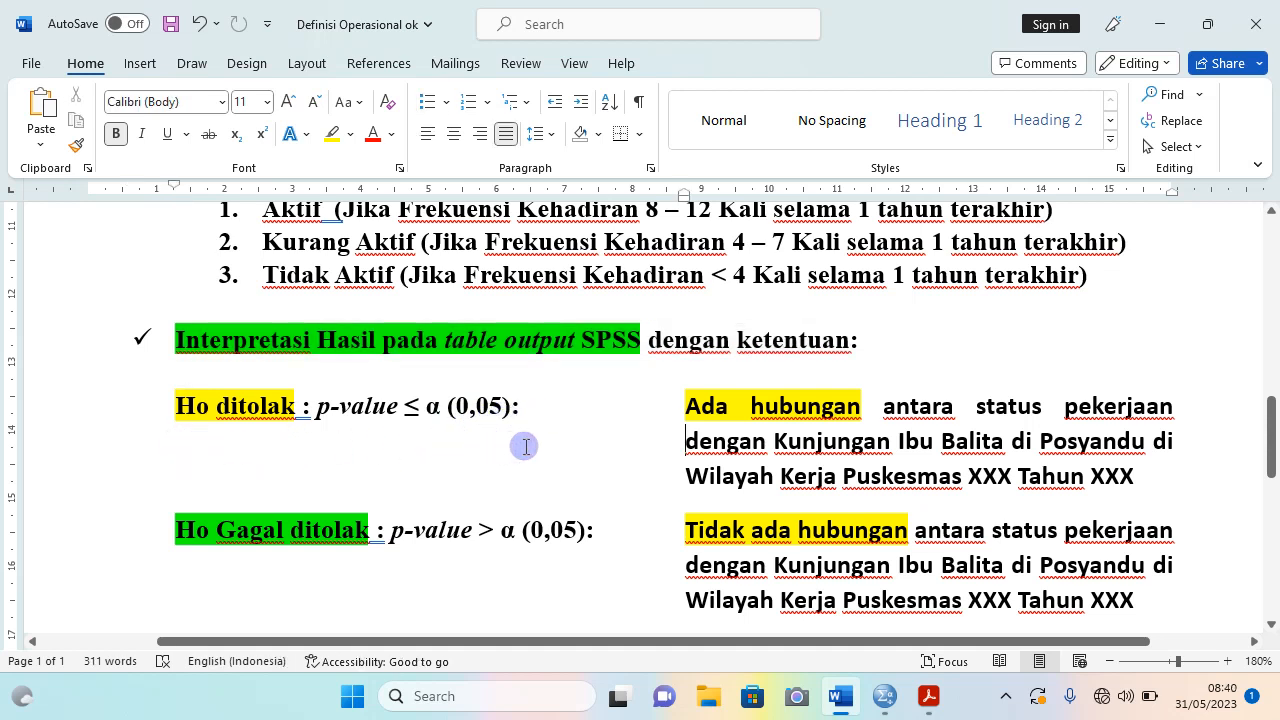
click(540, 407)
key(Return)
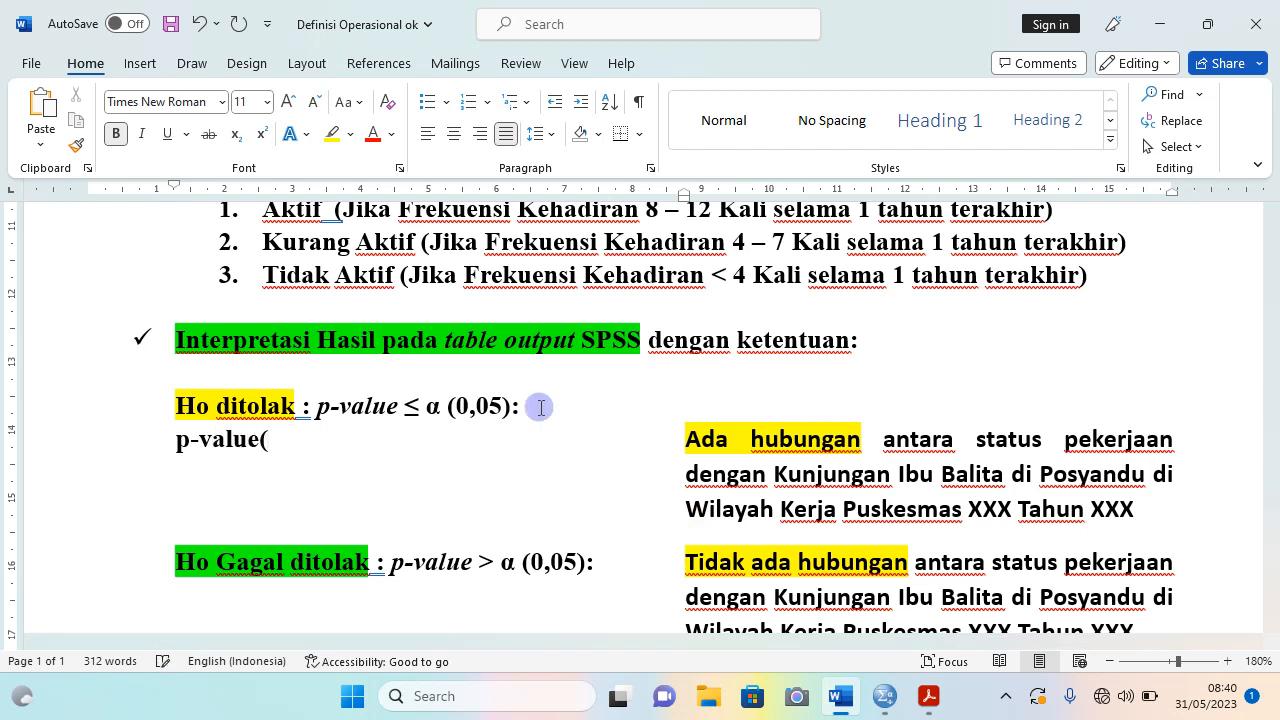
key(BackSpace)
text((0,000)
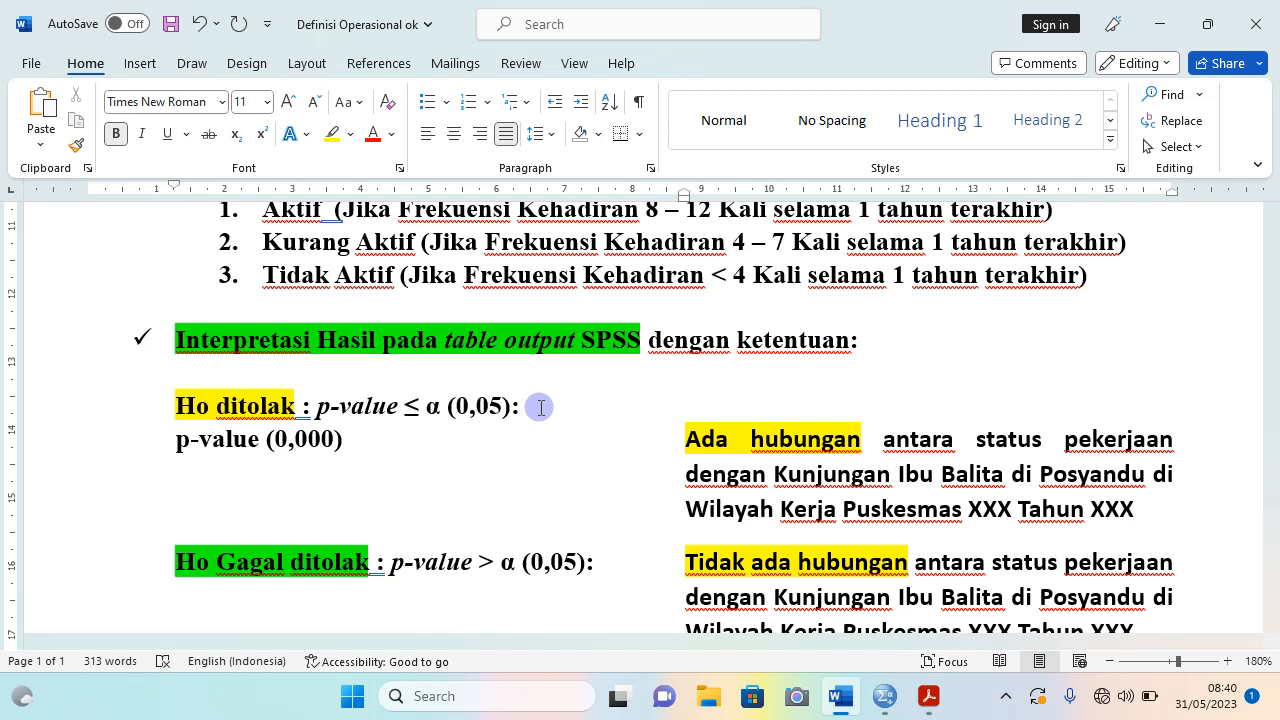
drag(176, 438, 252, 436)
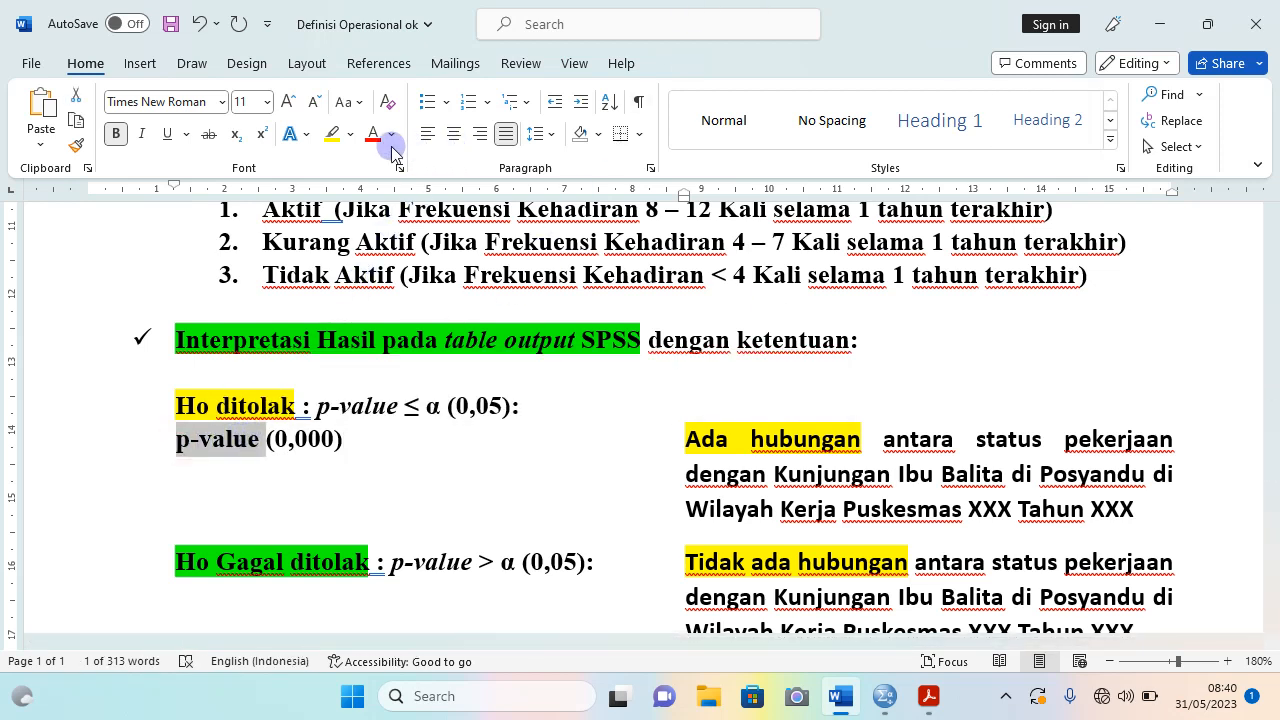
click(142, 133)
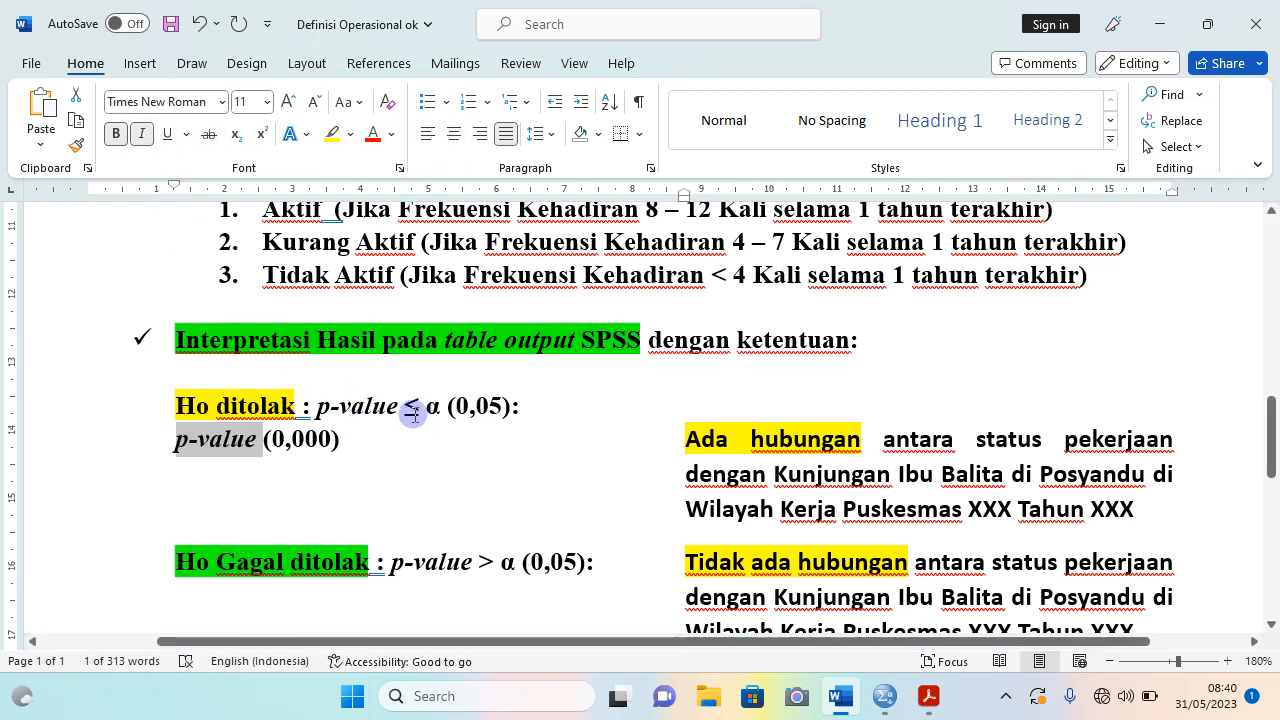
Complete the new p-value line with "<" followed by "α (0,05):" copied from the Ho ditolak rule above.
click(364, 440)
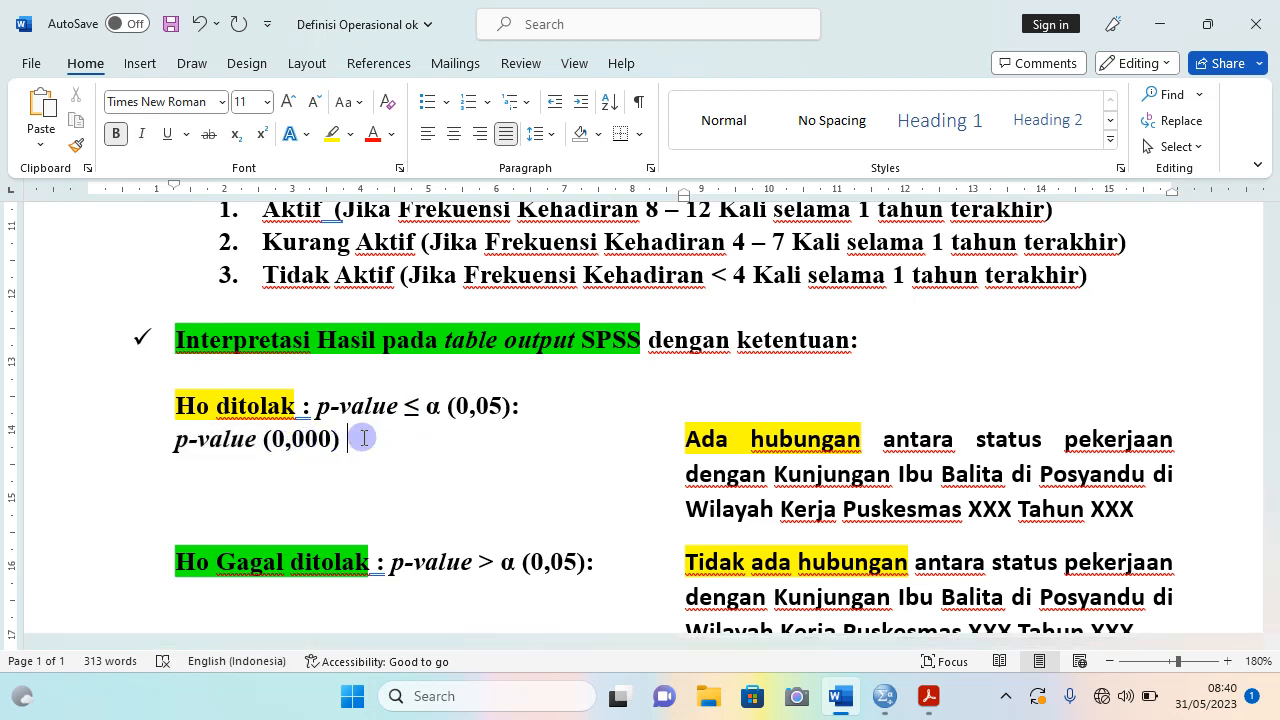
drag(406, 407, 500, 407)
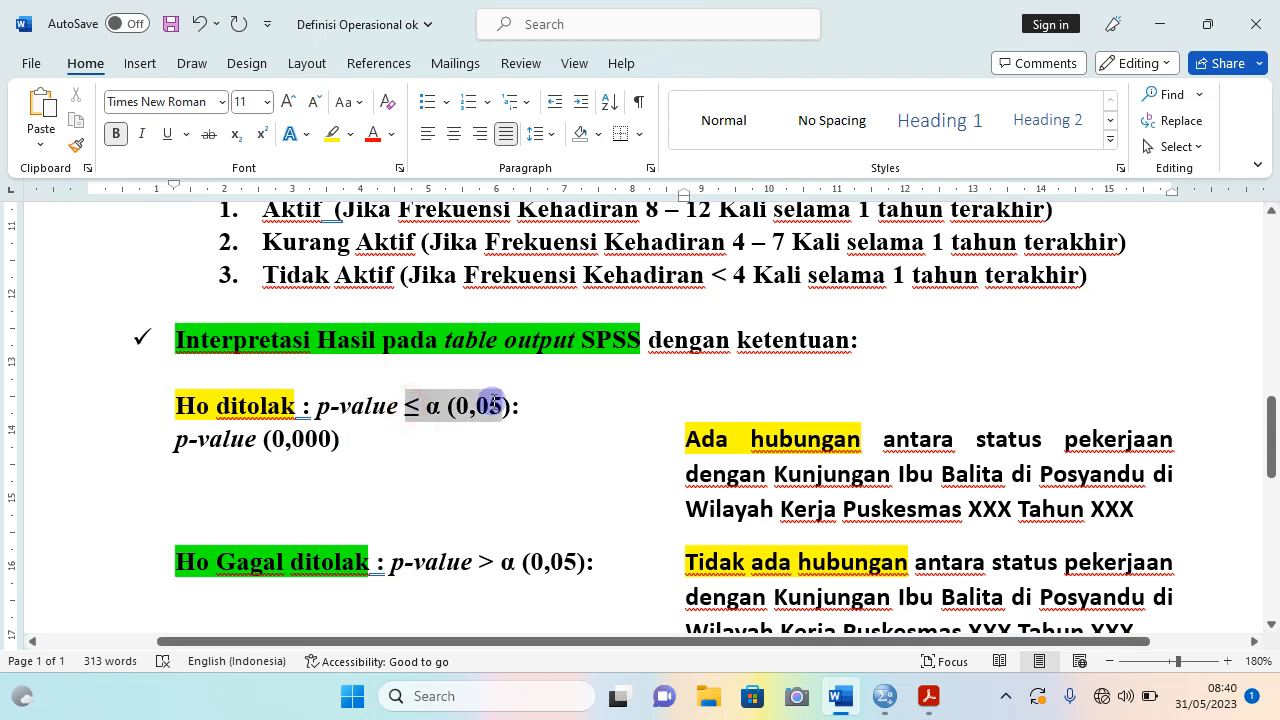
click(371, 444)
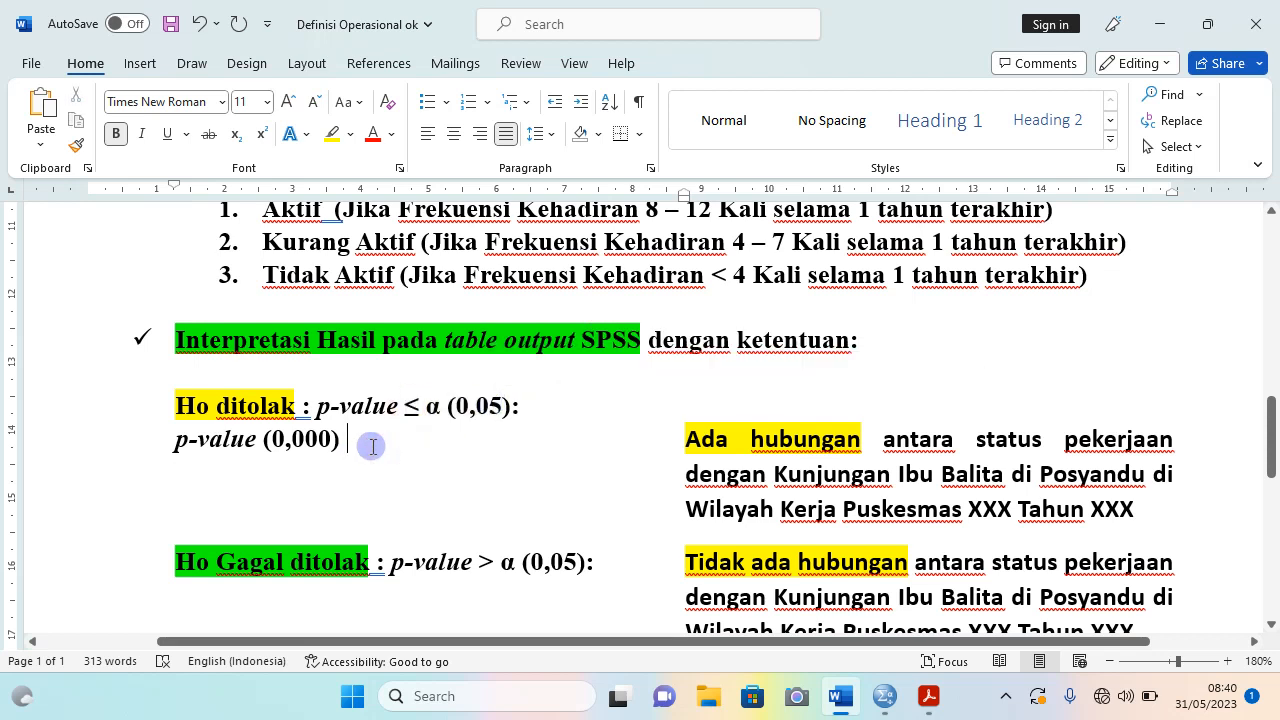
text(<)
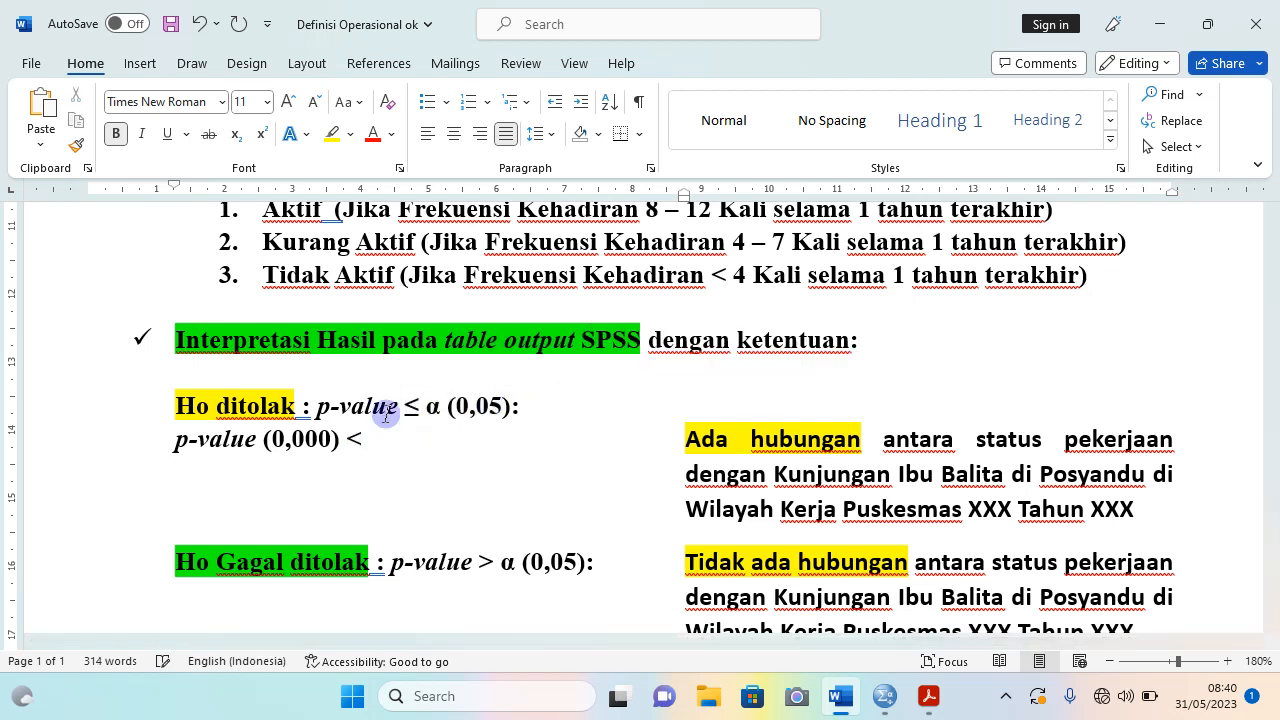
drag(427, 406, 516, 406)
key(ctrl+c)
right_click(490, 414)
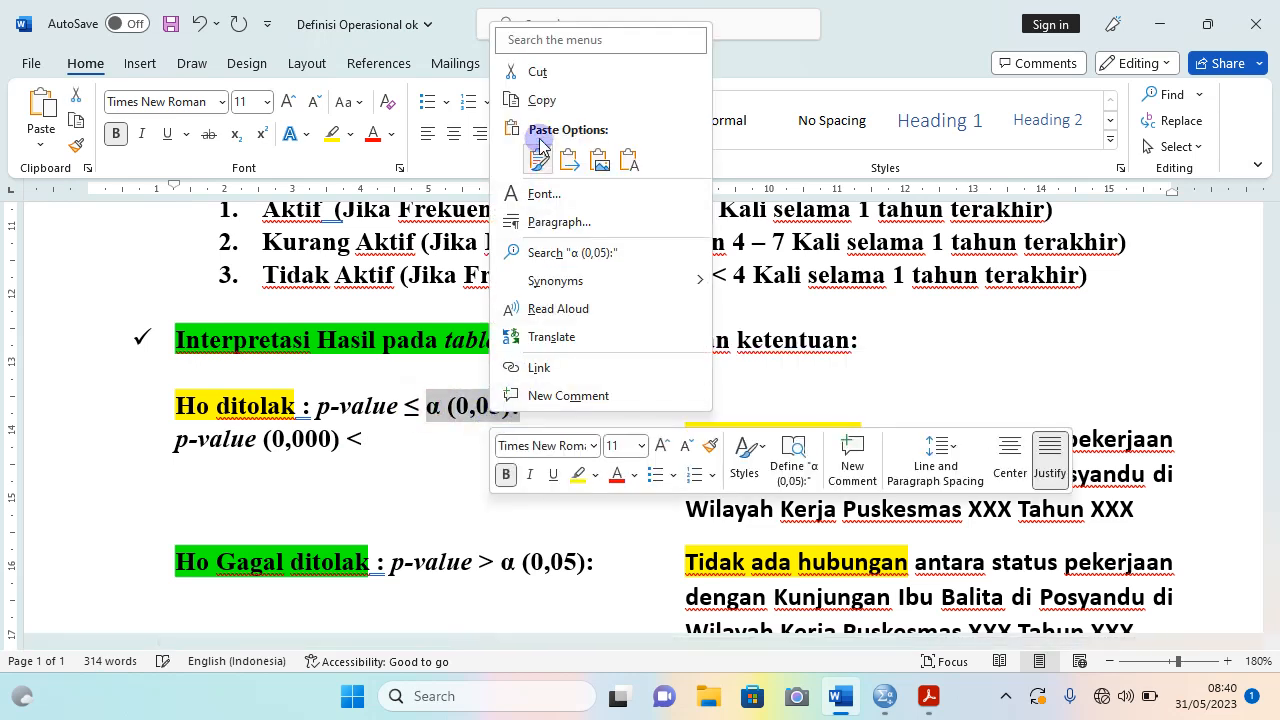
key(Escape)
click(401, 435)
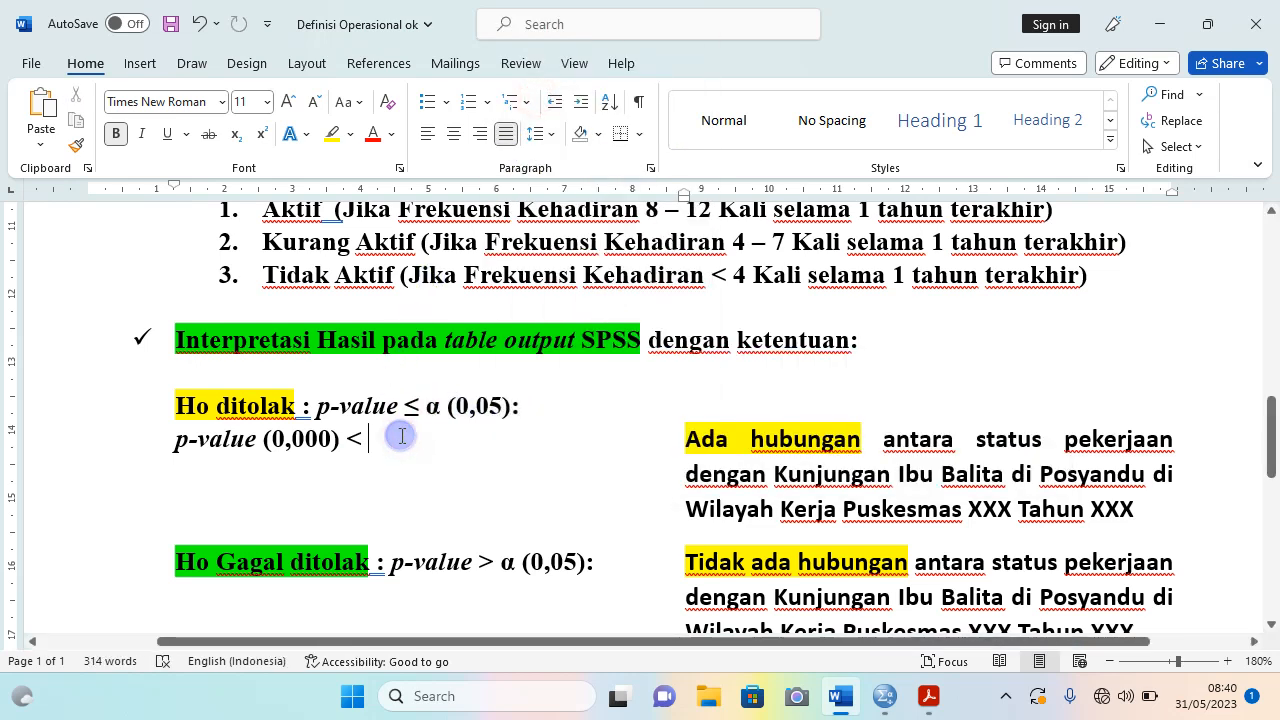
right_click(401, 435)
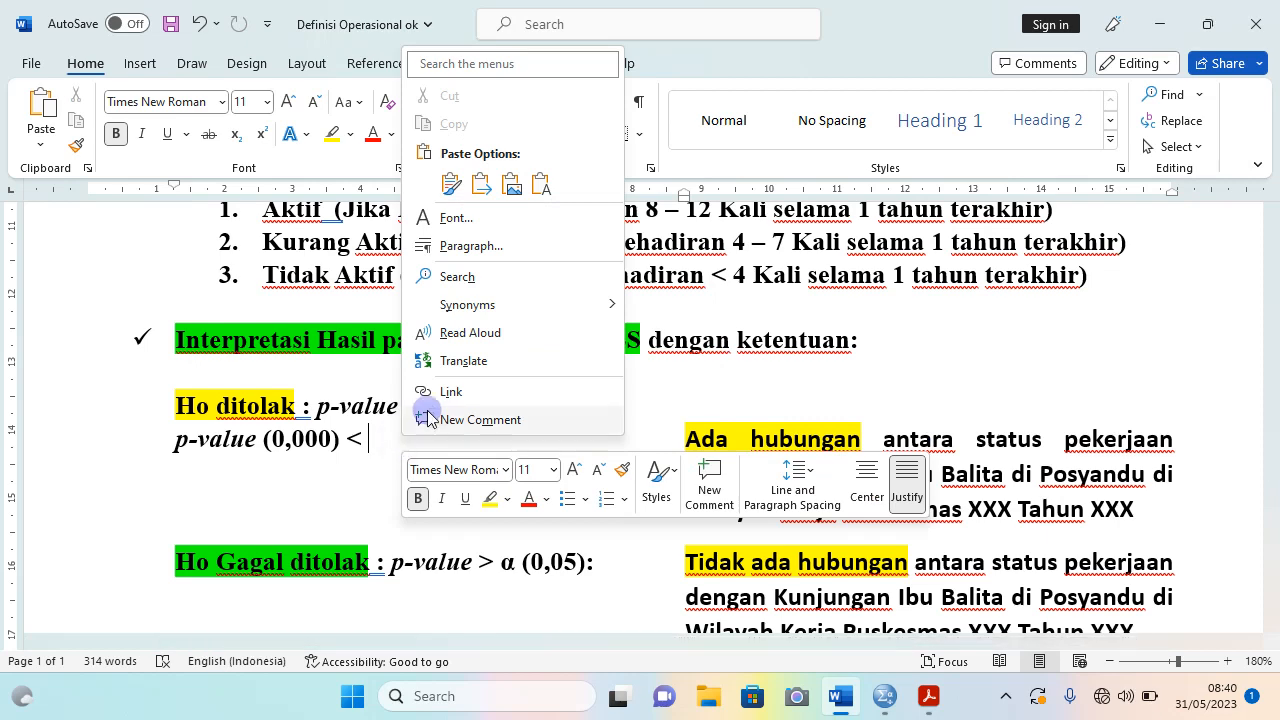
click(450, 183)
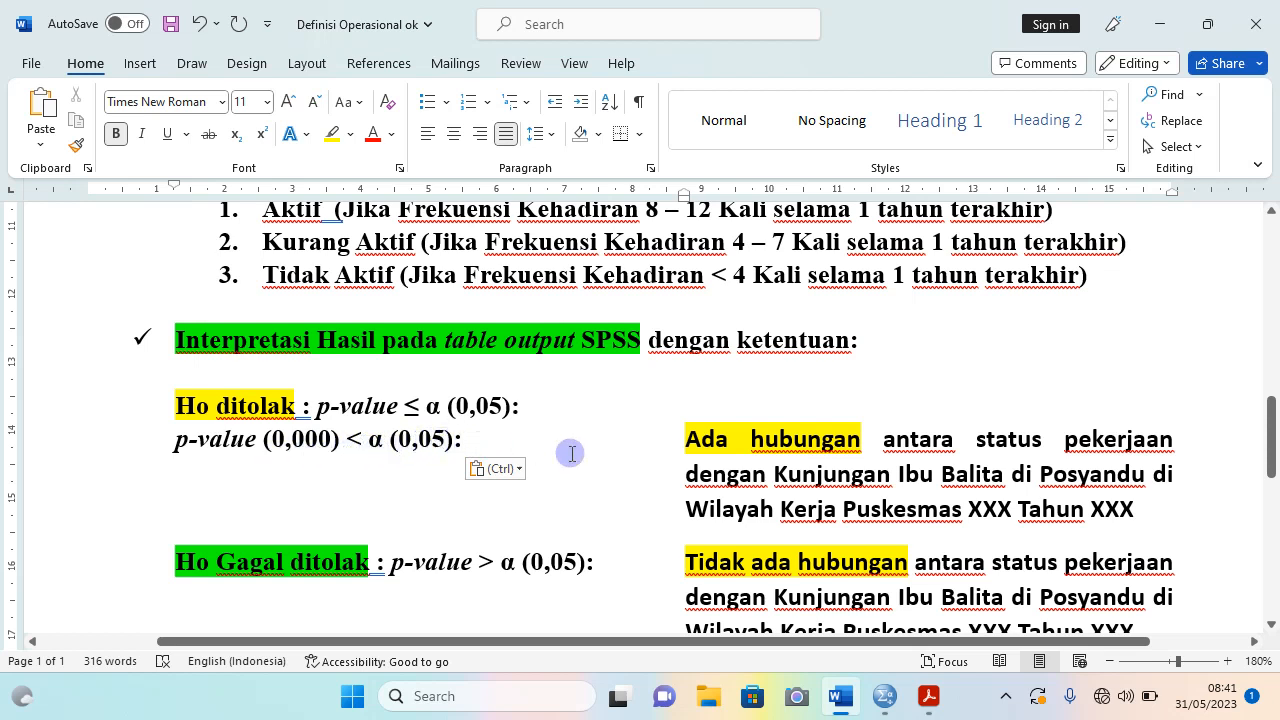
Examine the Ada hubungan conclusion for the Ho ditolak rule and read the Interpretasi Hasil paragraph, including its opening sentence about non-working respondents.
click(682, 439)
drag(744, 440, 1145, 473)
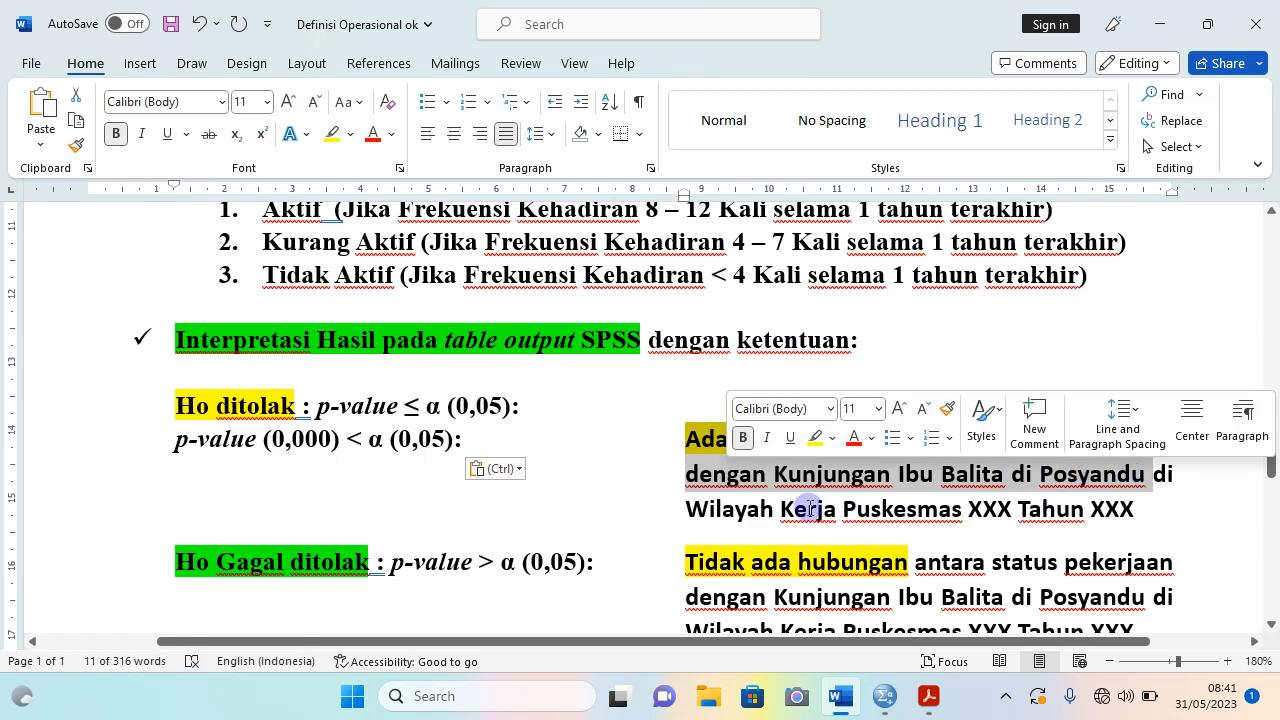
scroll(800, 500, down, 3)
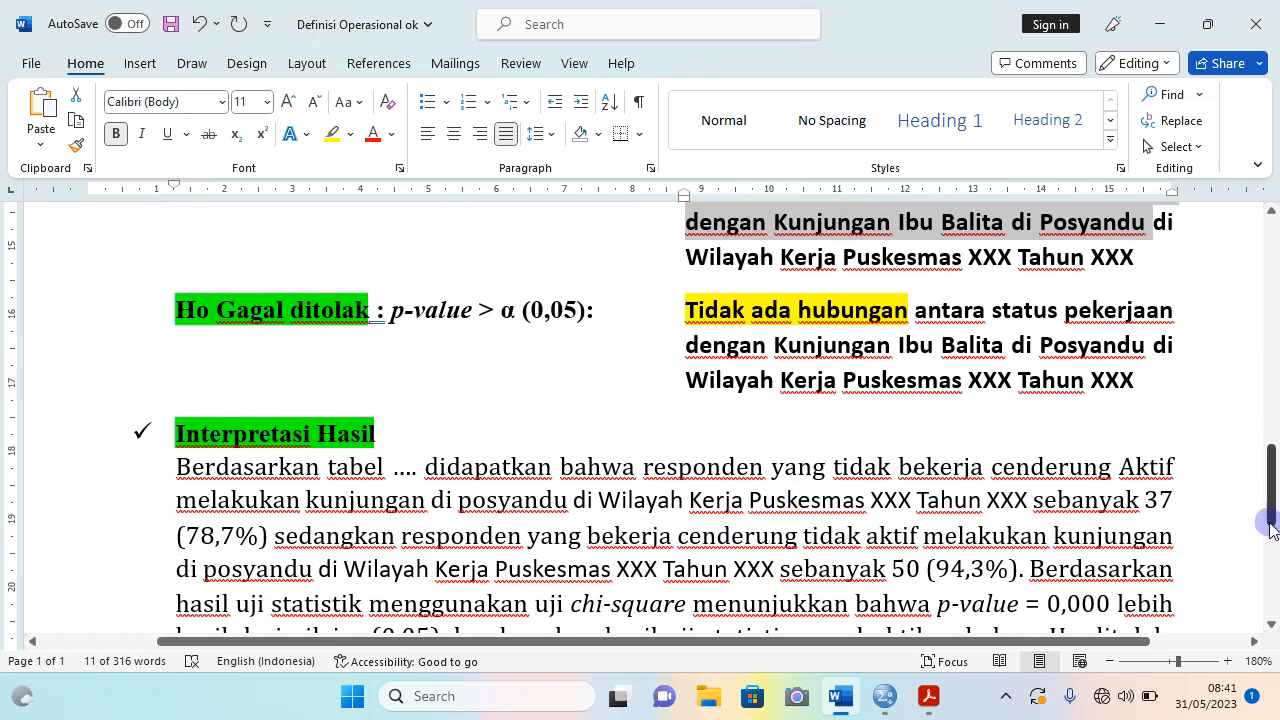
drag(1273, 502, 1273, 540)
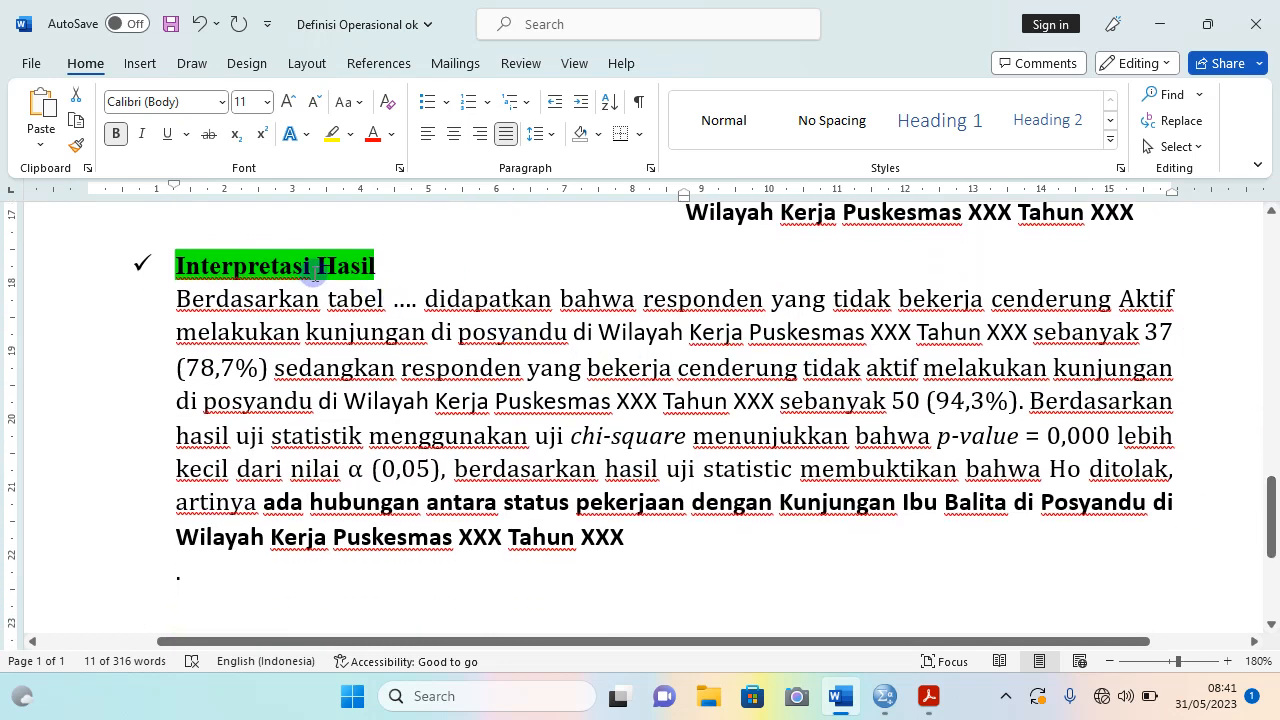
scroll(343, 297, up, 3)
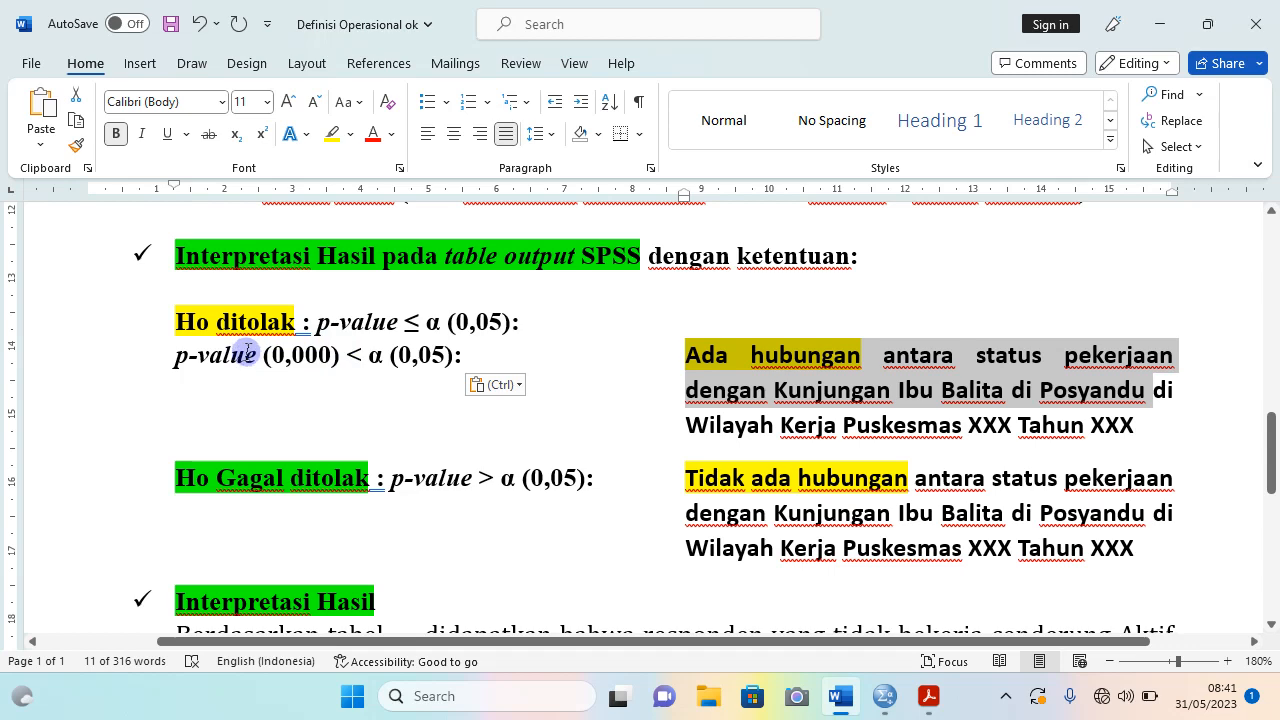
scroll(245, 352, down, 3)
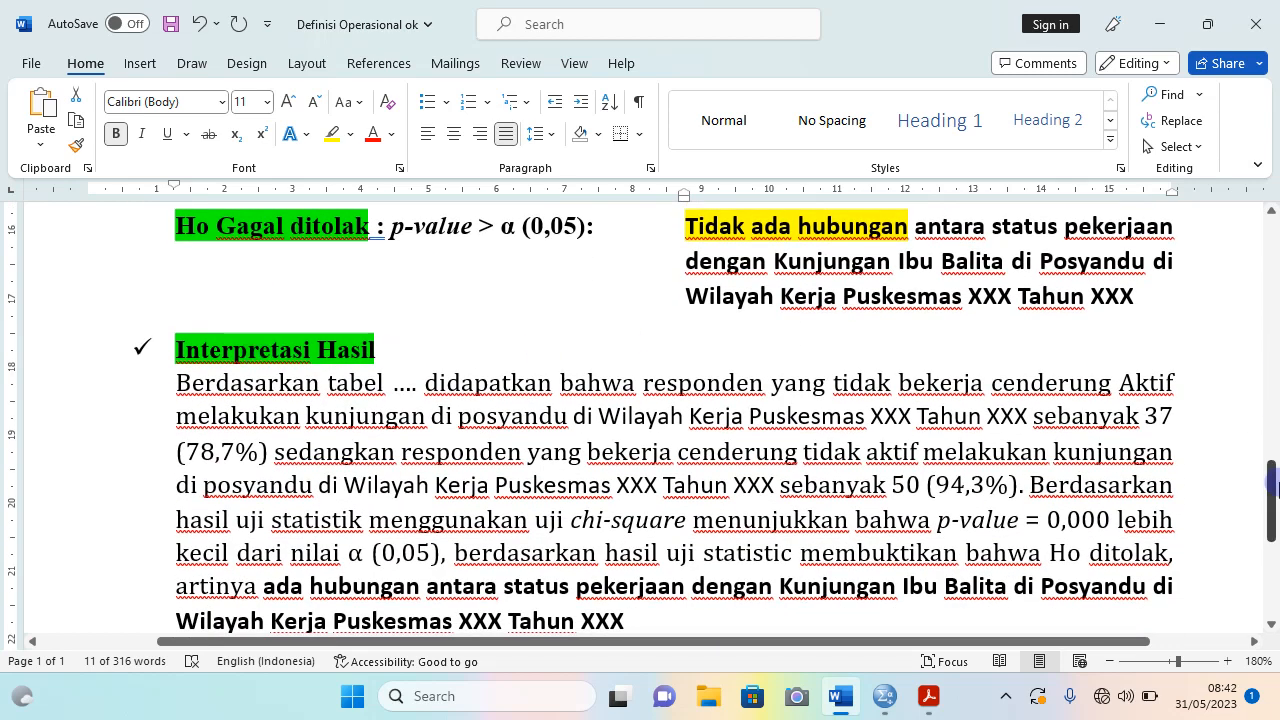
drag(1274, 483, 1275, 505)
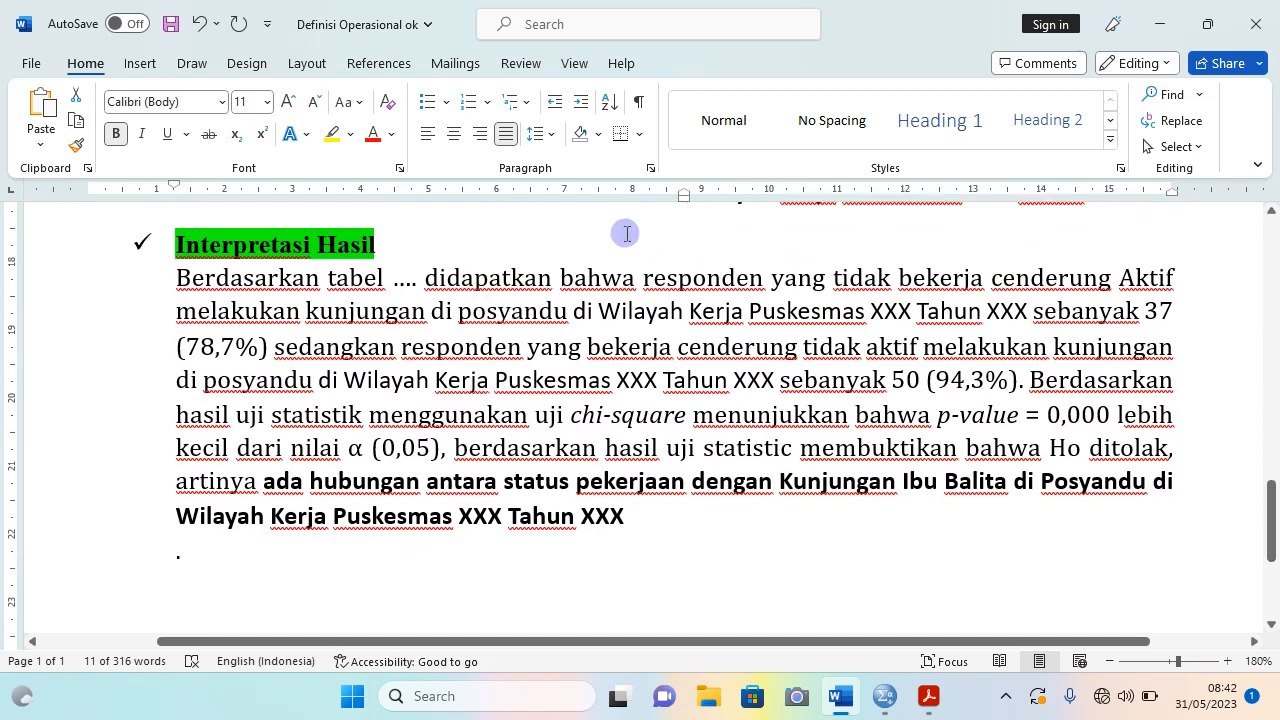
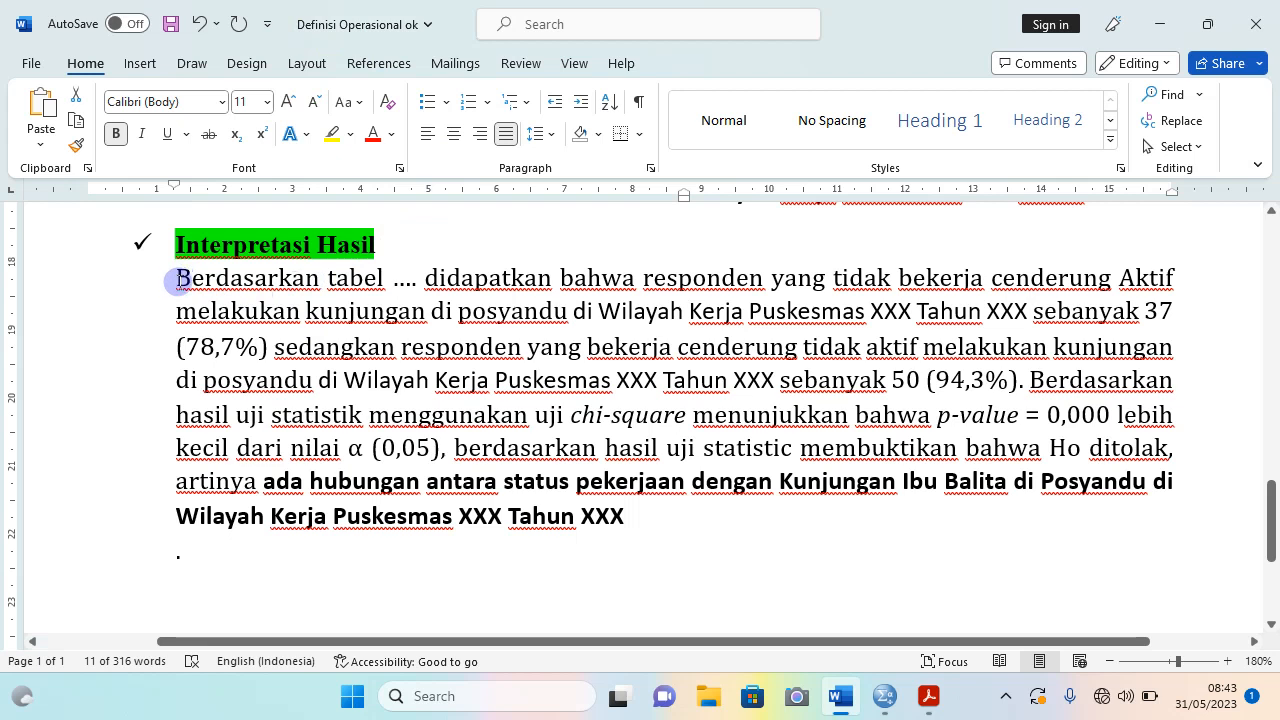
drag(178, 281, 271, 348)
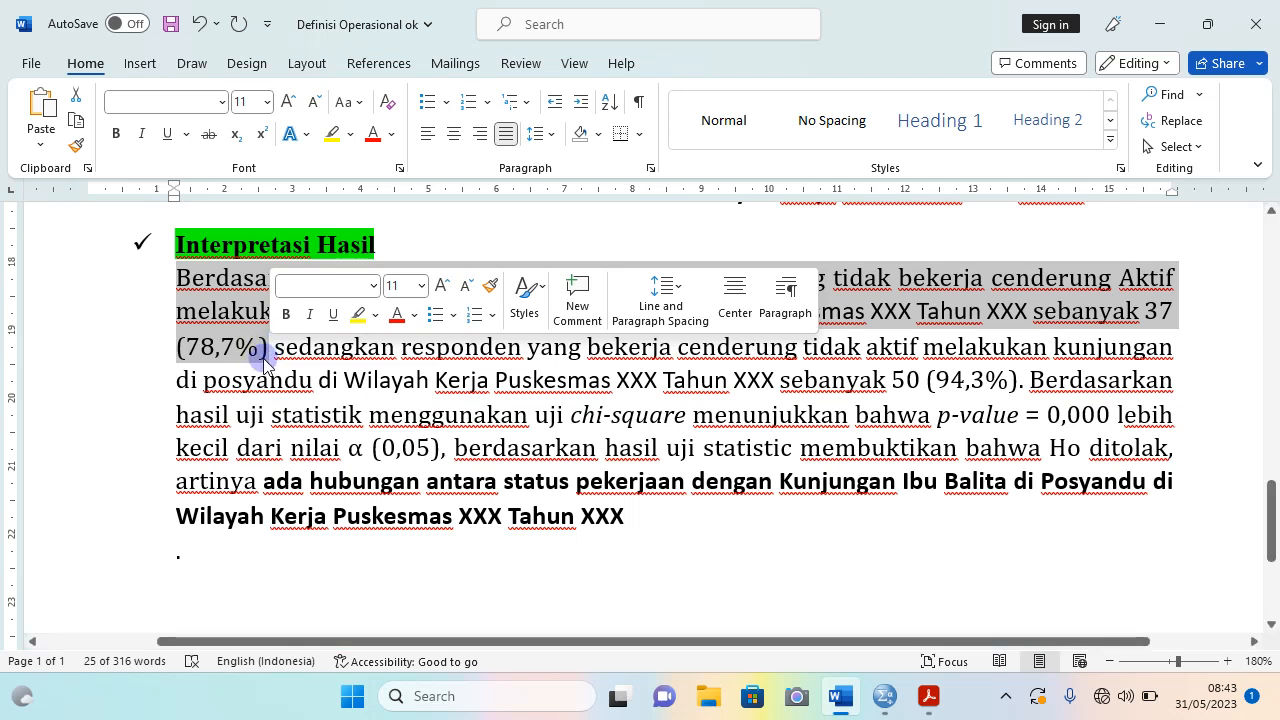
click(264, 358)
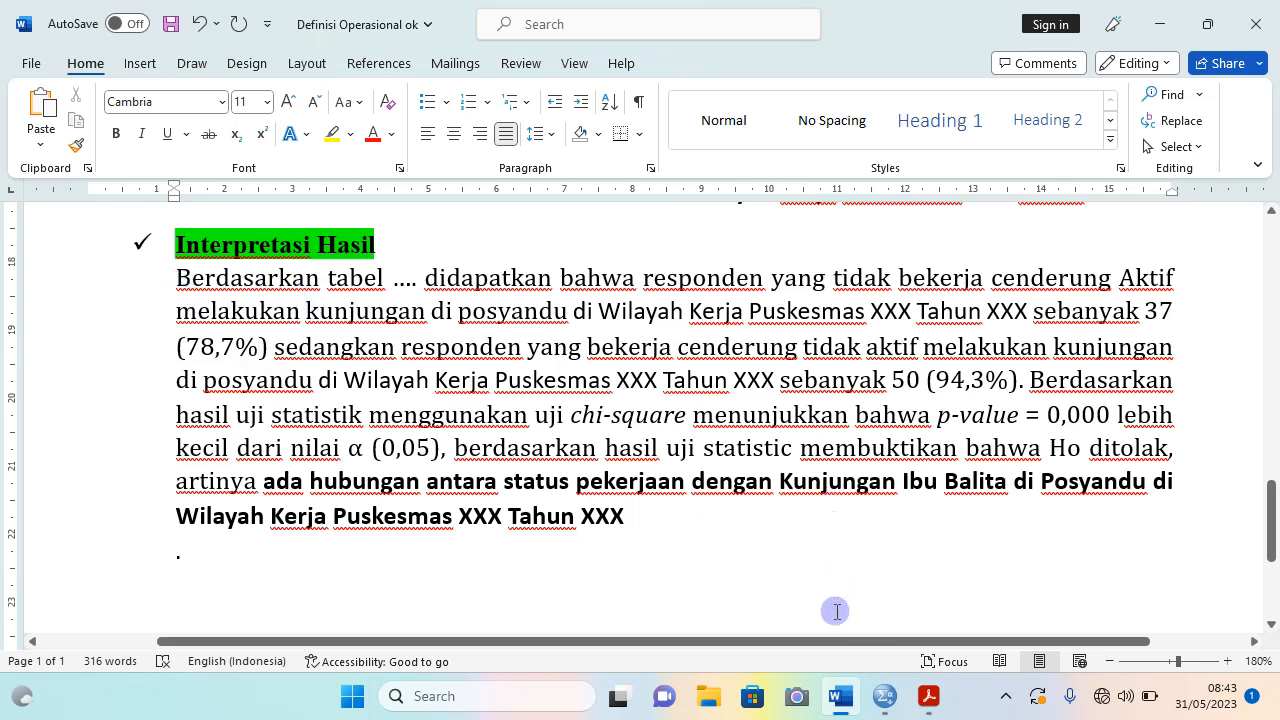
Switch to SPSS, check the Two-Sample Kolmogorov-Smirnov output, and bring up the RAW DATA.sav dataset.
mouse_move(885, 696)
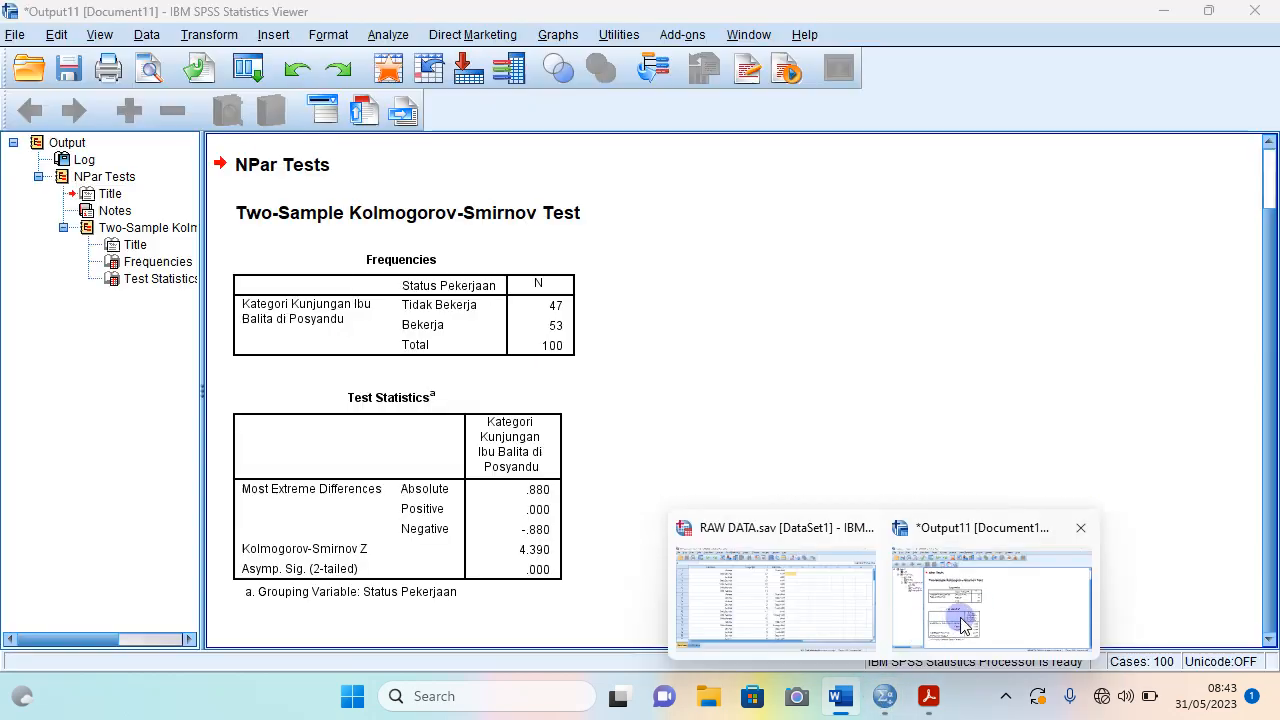
click(1005, 597)
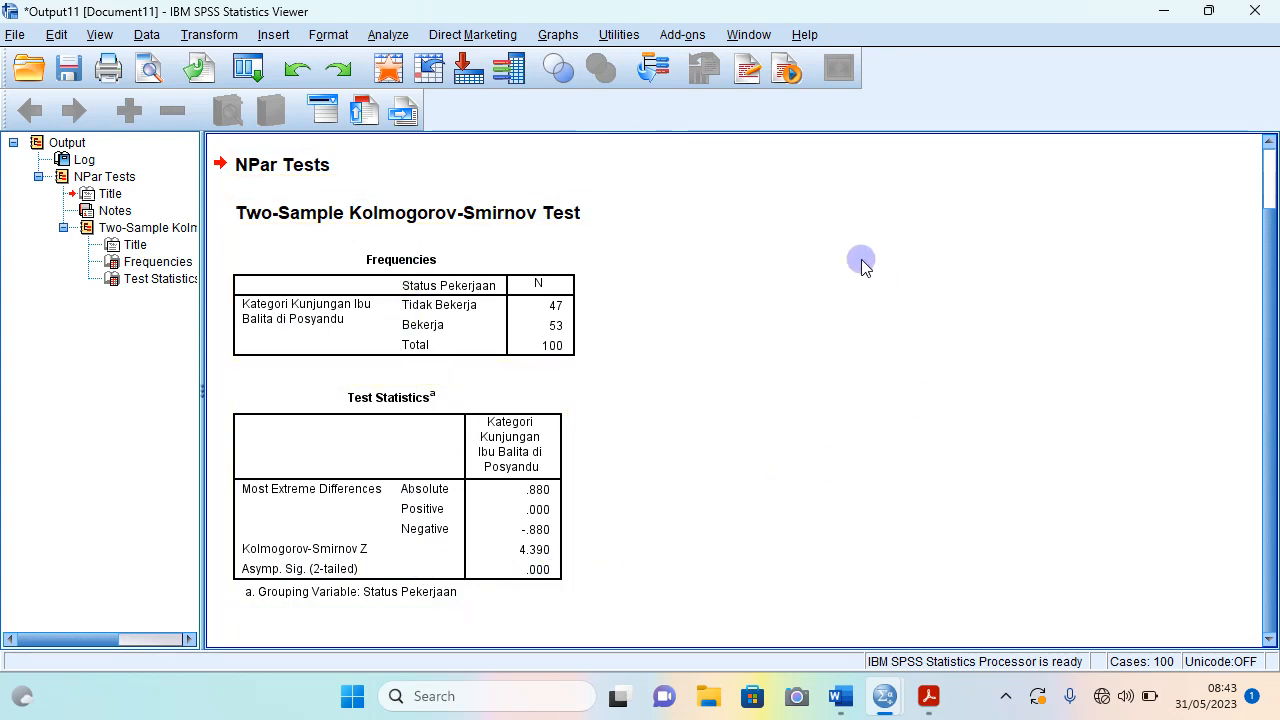
click(1160, 18)
mouse_move(889, 692)
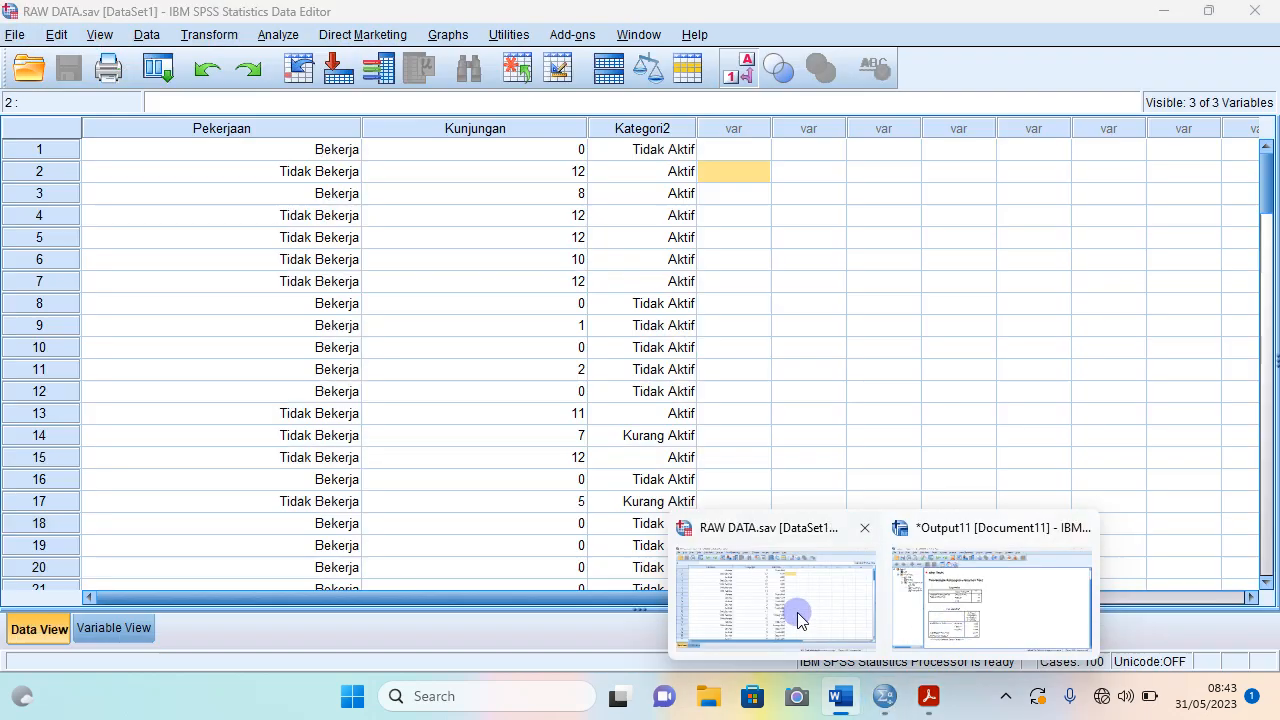
click(797, 611)
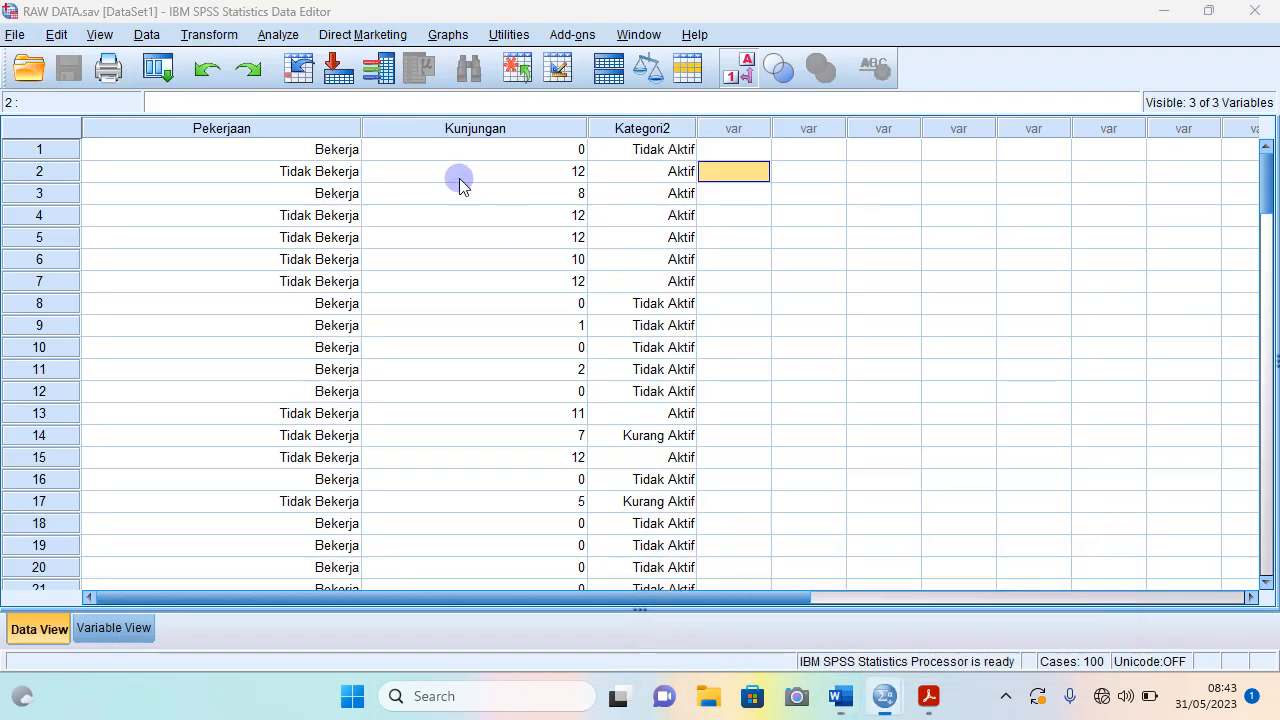
Set up Crosstabs with Status Pekerjaan as rows, Kategori Kunjungan Ibu Balita di Posyandu as columns, and the Chi-square statistic enabled.
click(283, 36)
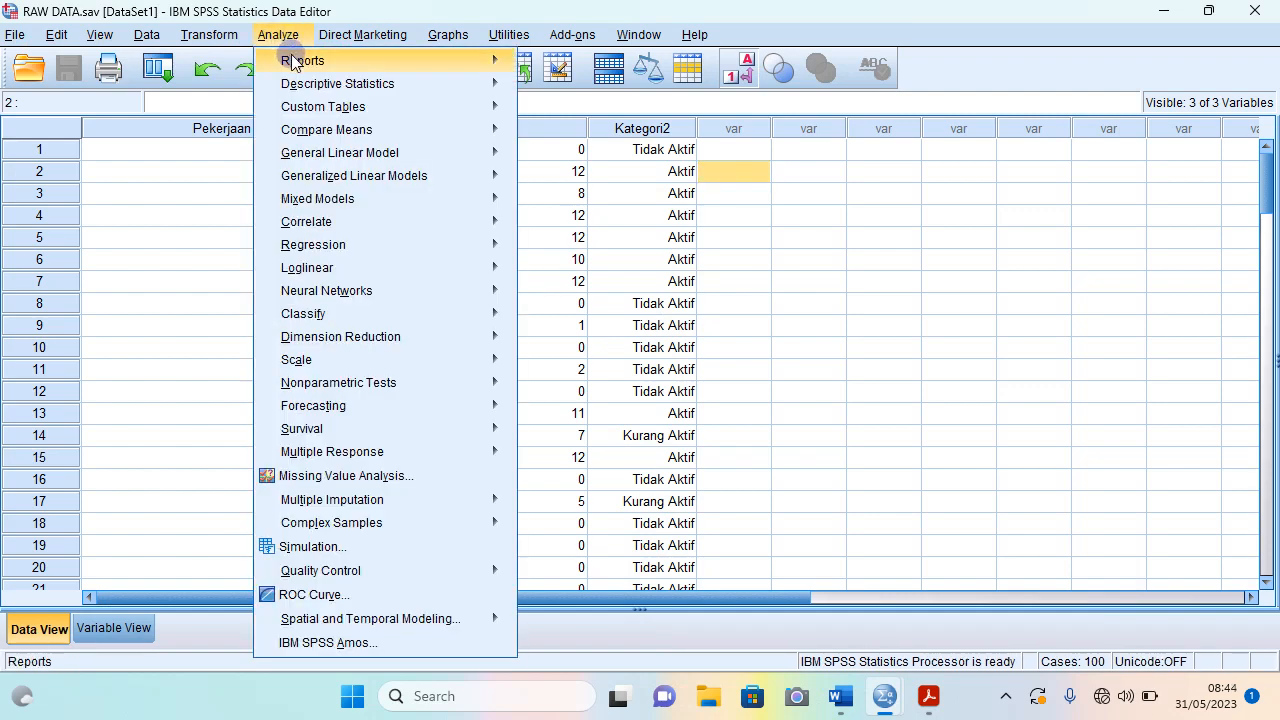
mouse_move(394, 83)
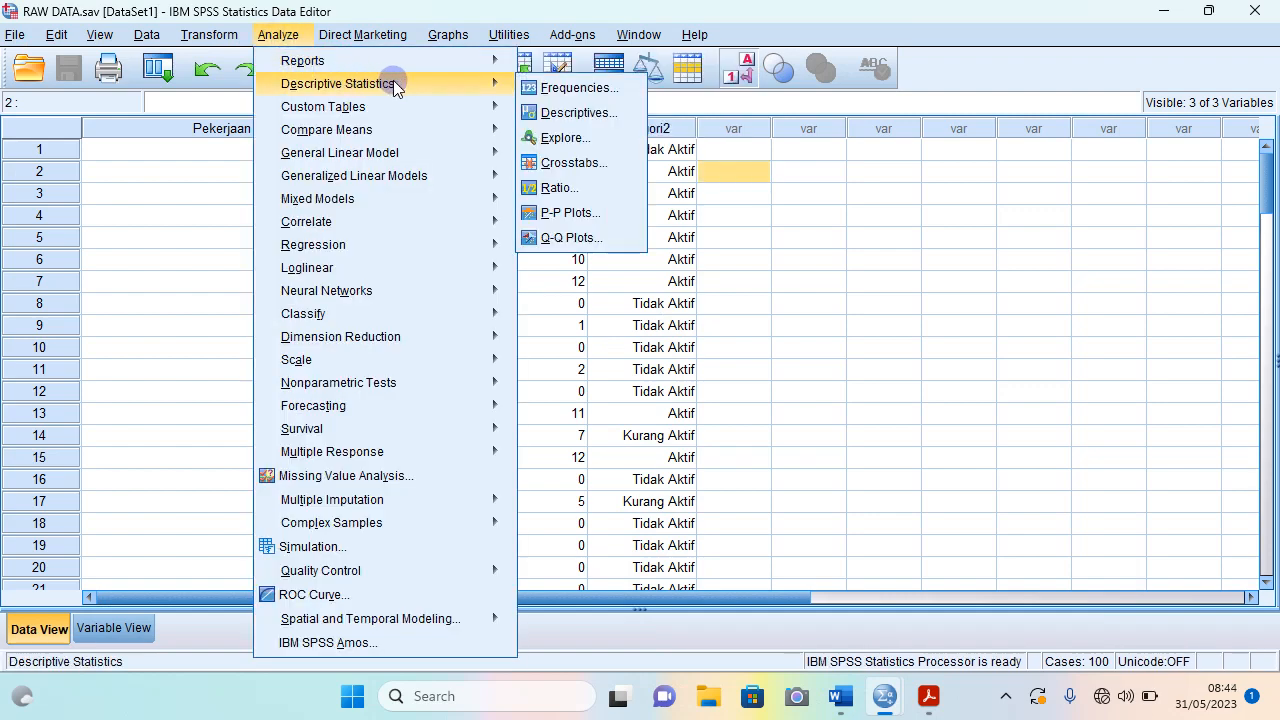
click(578, 162)
click(470, 140)
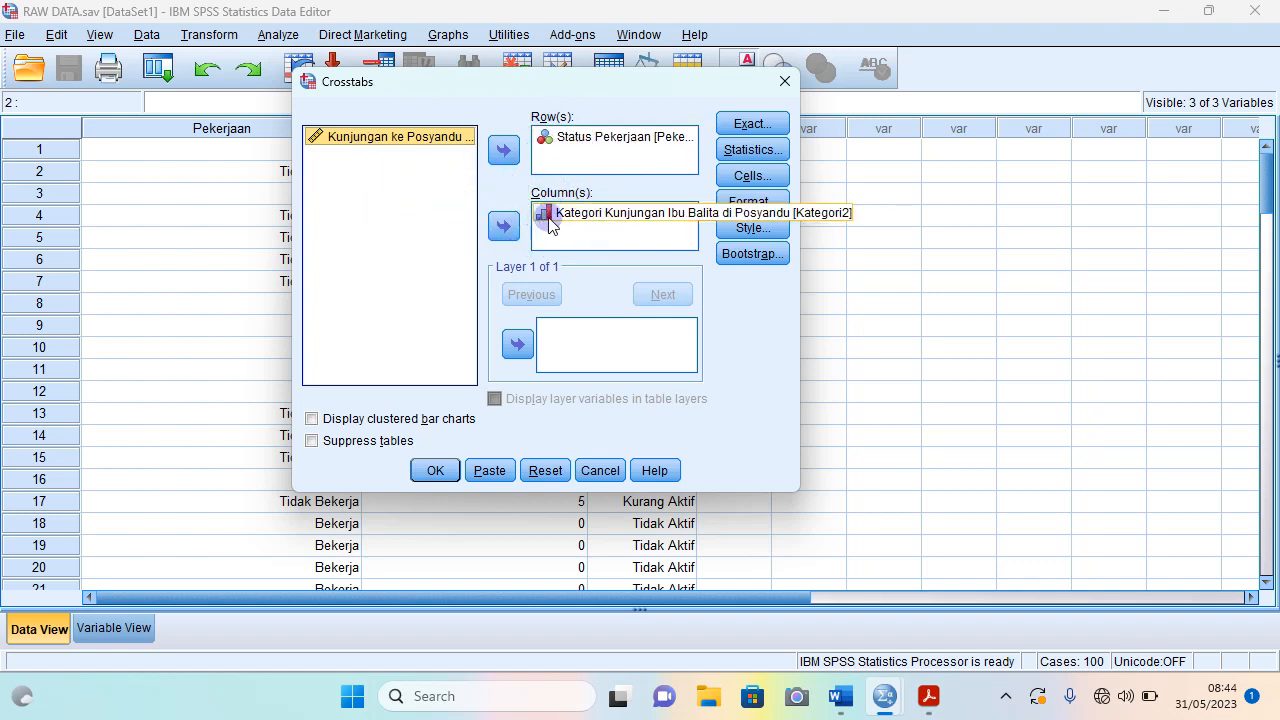
click(752, 149)
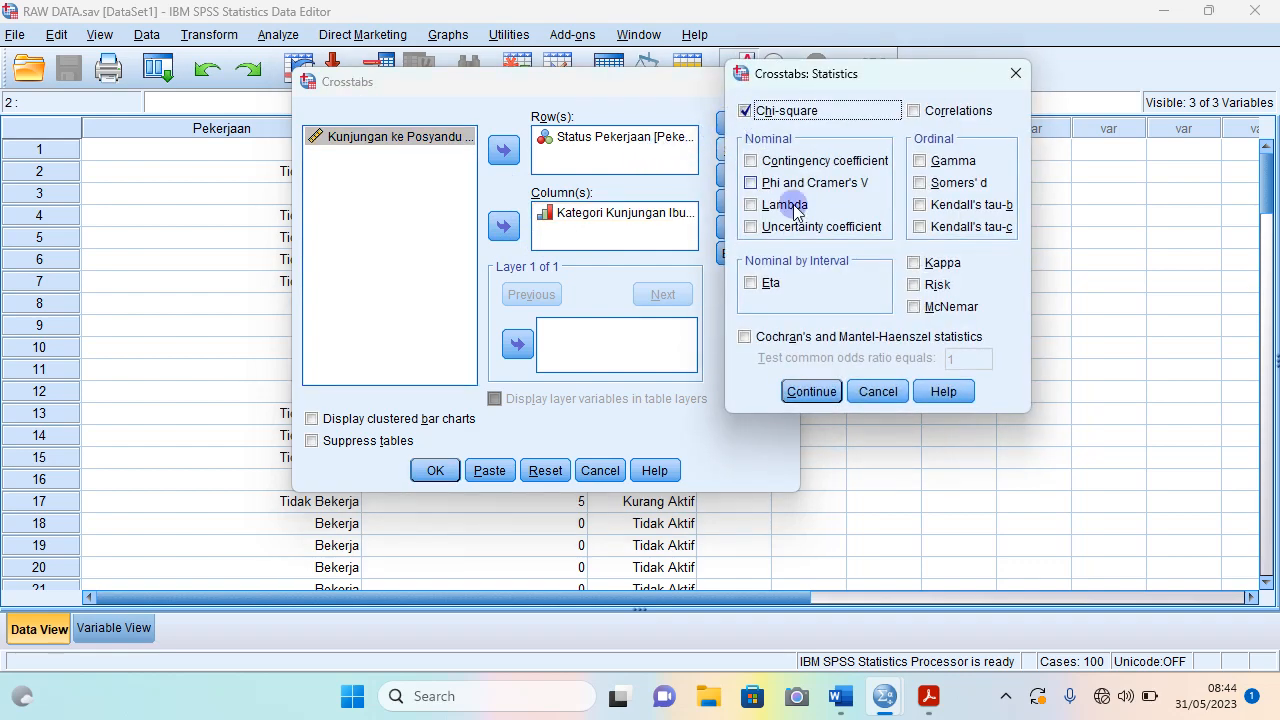
click(806, 393)
Run the crosstab with observed and expected counts plus row, column and total percentages, and view the crosstabulation table in the maximized output.
click(750, 177)
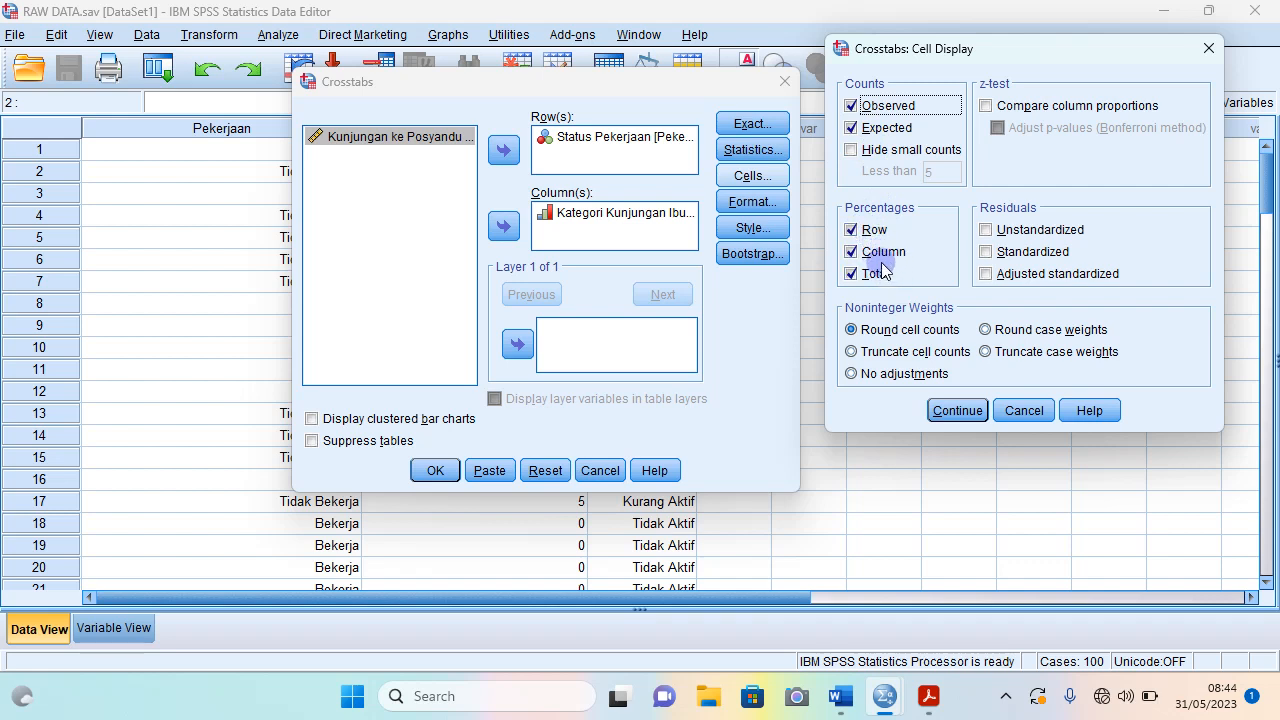
click(958, 411)
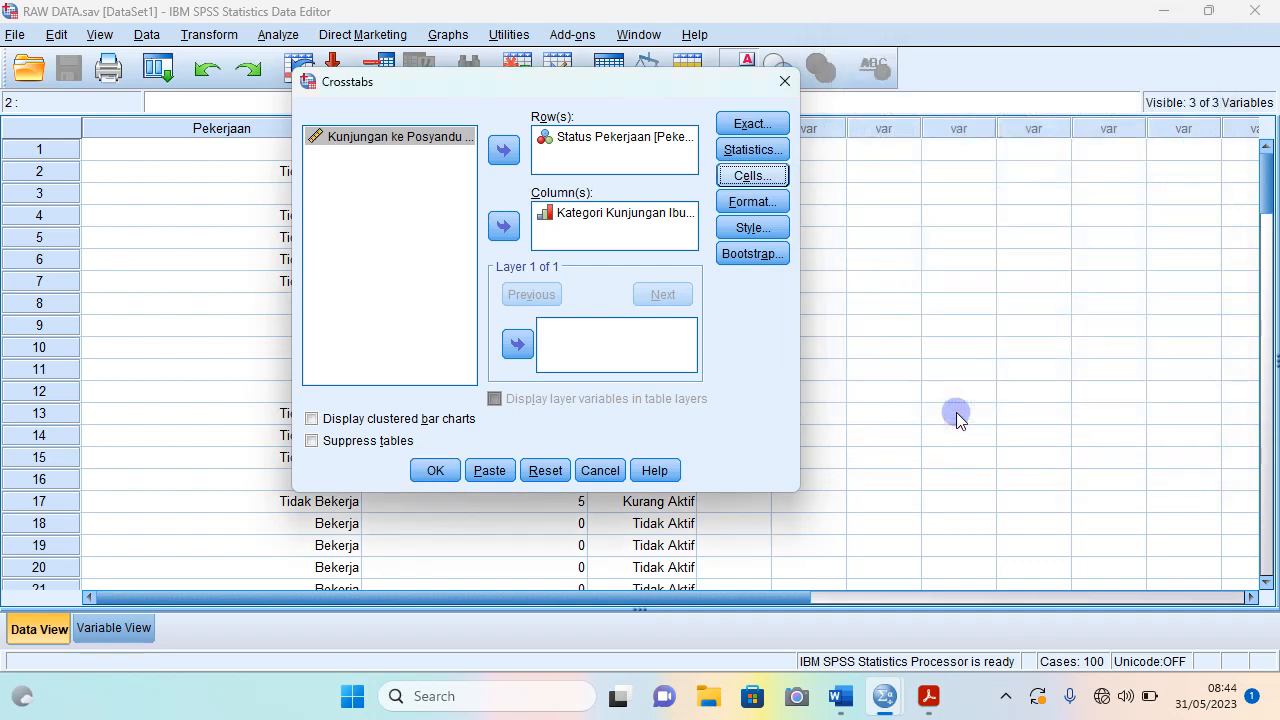
click(453, 467)
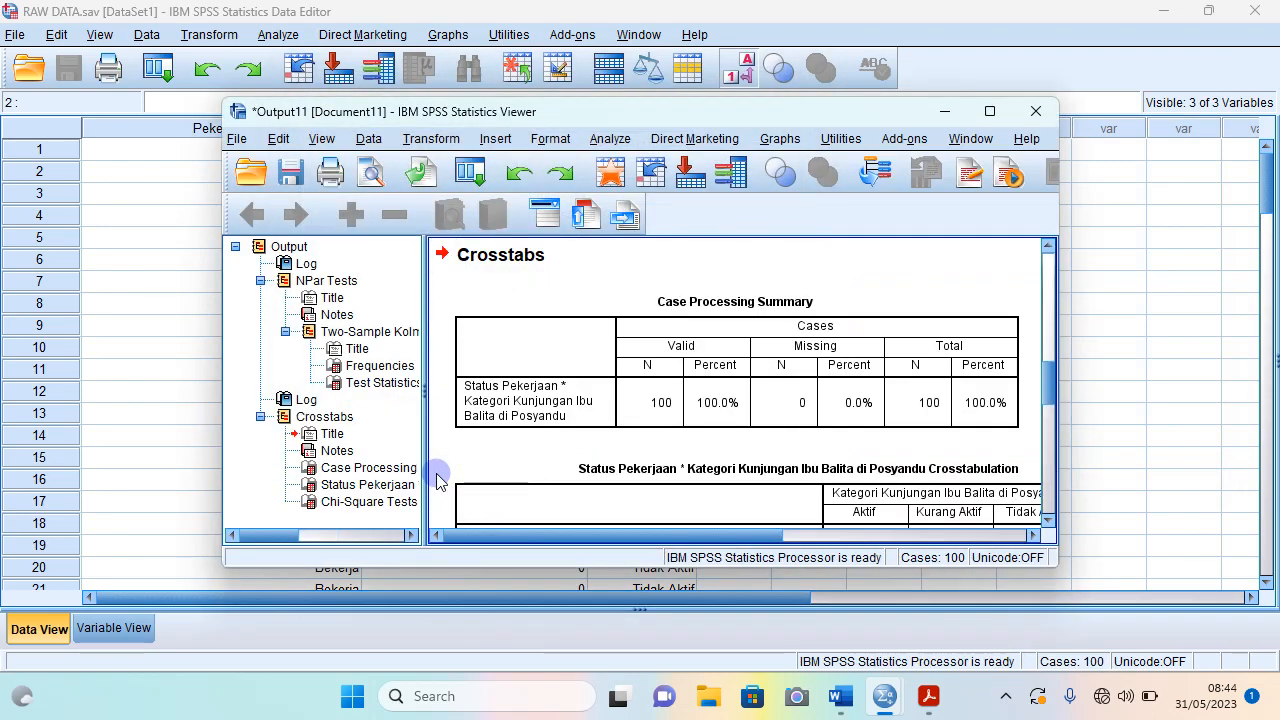
click(989, 111)
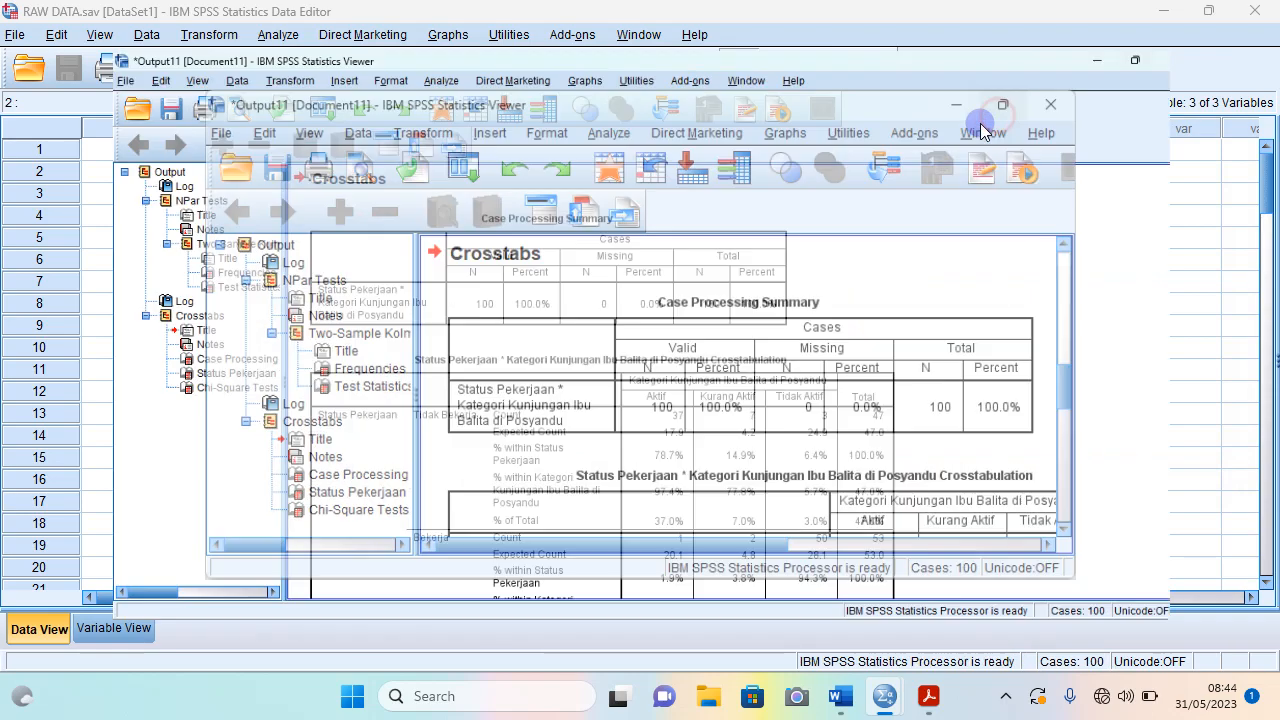
scroll(603, 455, down, 2)
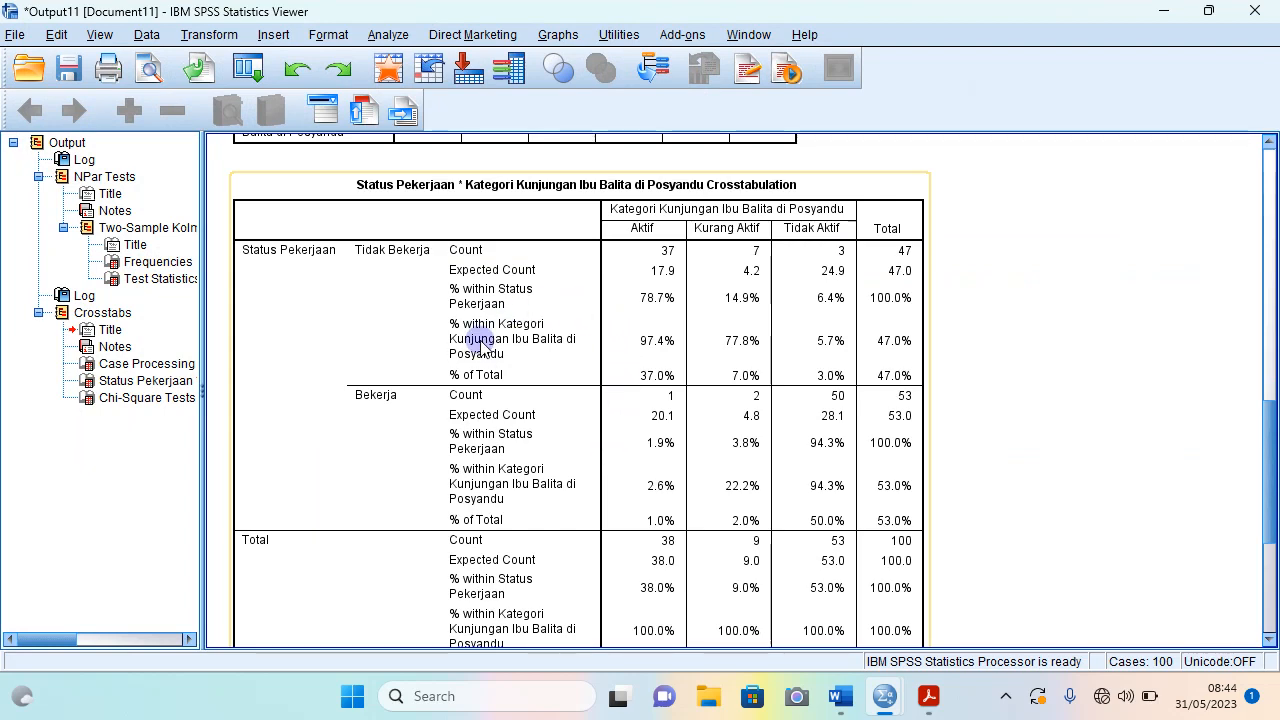
Examine the Status Pekerjaan by Kategori Kunjungan crosstabulation, covering the Tidak Bekerja, Bekerja and Total rows.
scroll(470, 340, down, 1)
scroll(700, 388, up, 1)
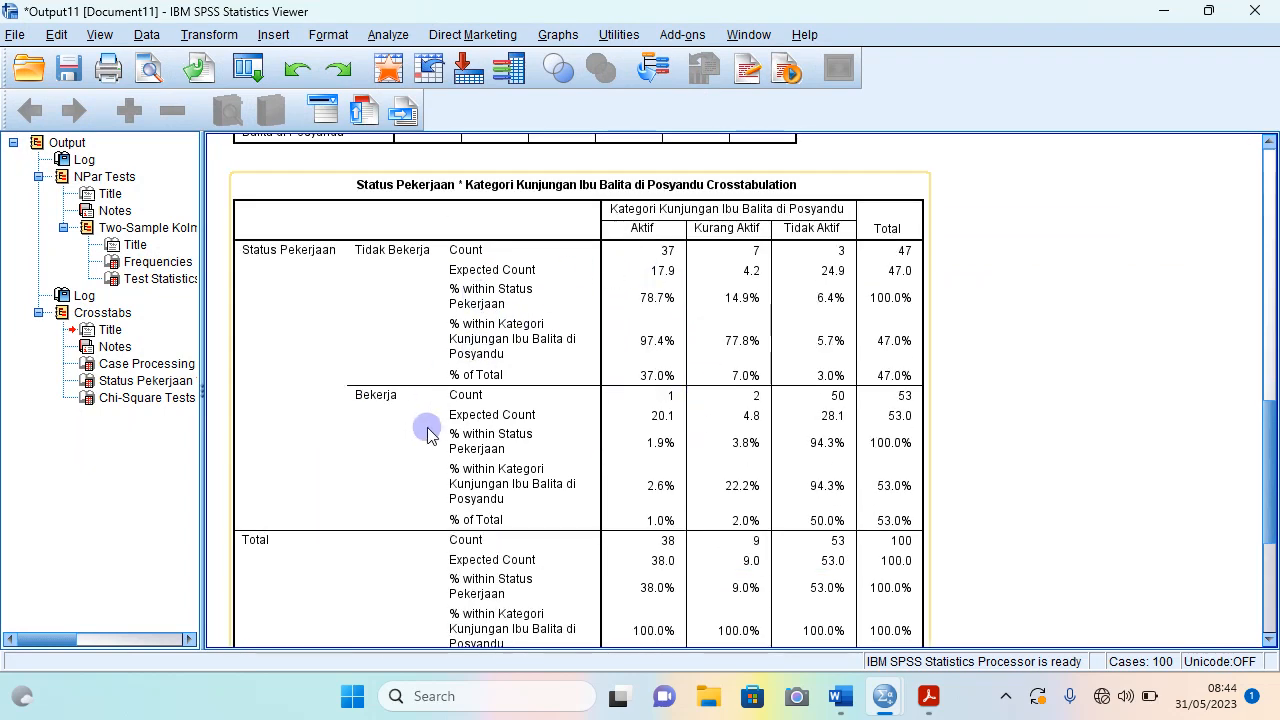
scroll(720, 500, down, 1)
scroll(765, 460, down, 3)
scroll(800, 500, up, 2)
mouse_move(885, 700)
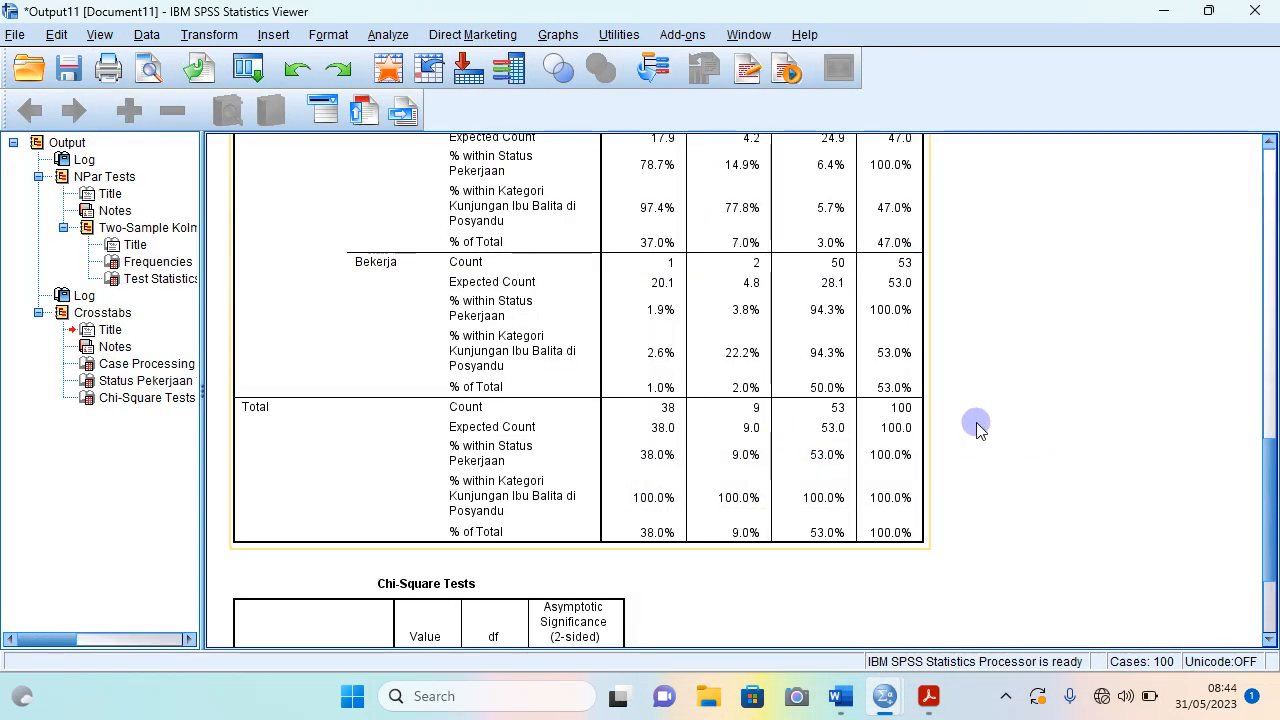
click(976, 422)
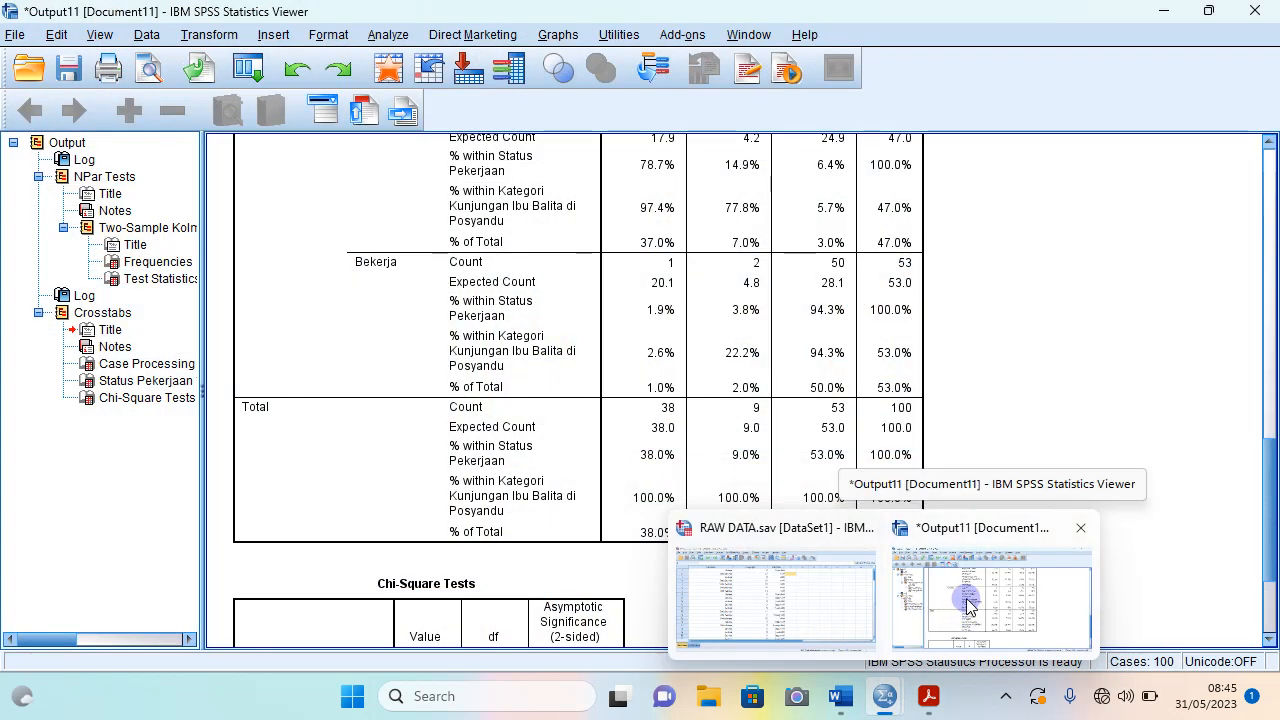
Examine the Chi-Square Tests table with its expected-count footnote, and return to the full crosstabulation table.
scroll(629, 453, up, 5)
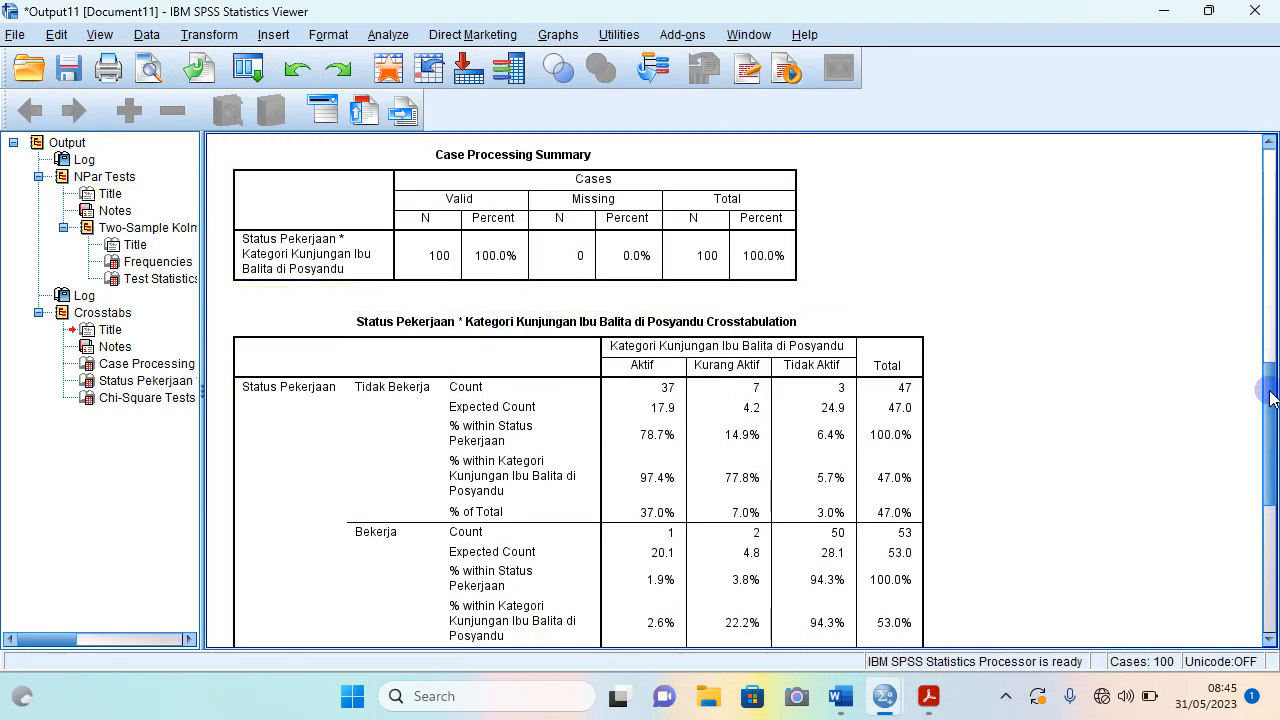
drag(1270, 398, 1270, 532)
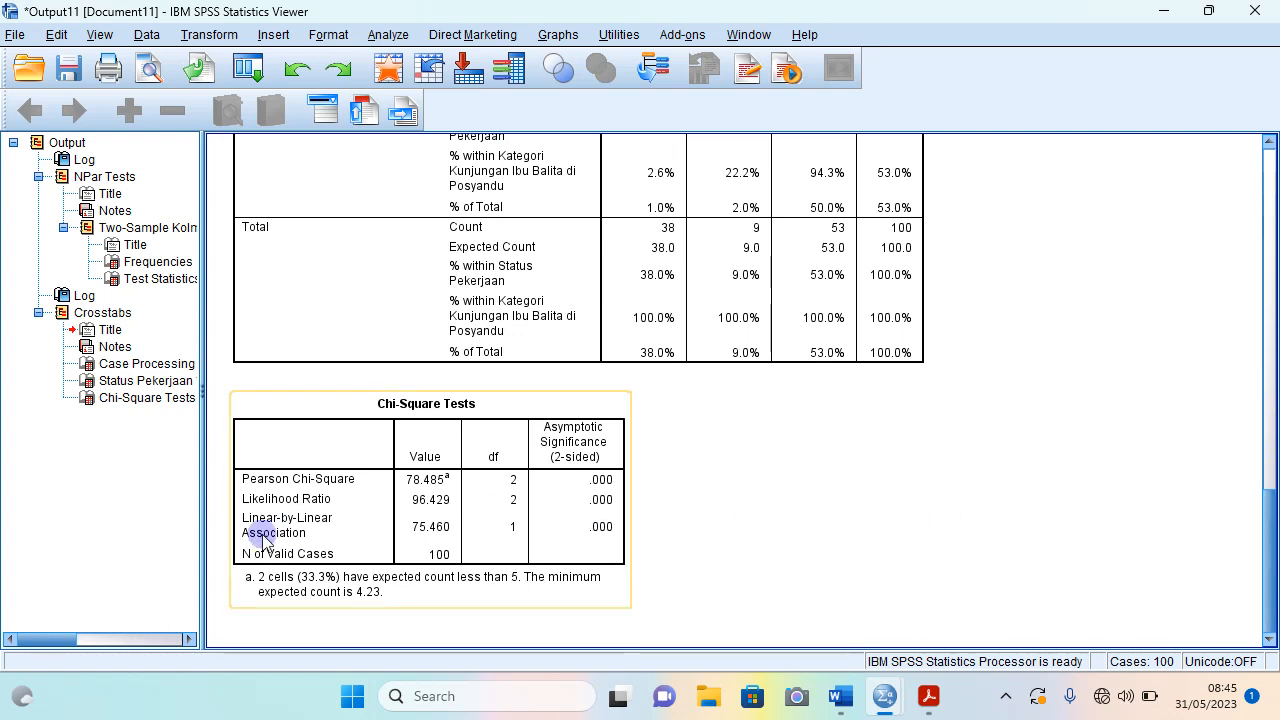
drag(1270, 590, 1262, 500)
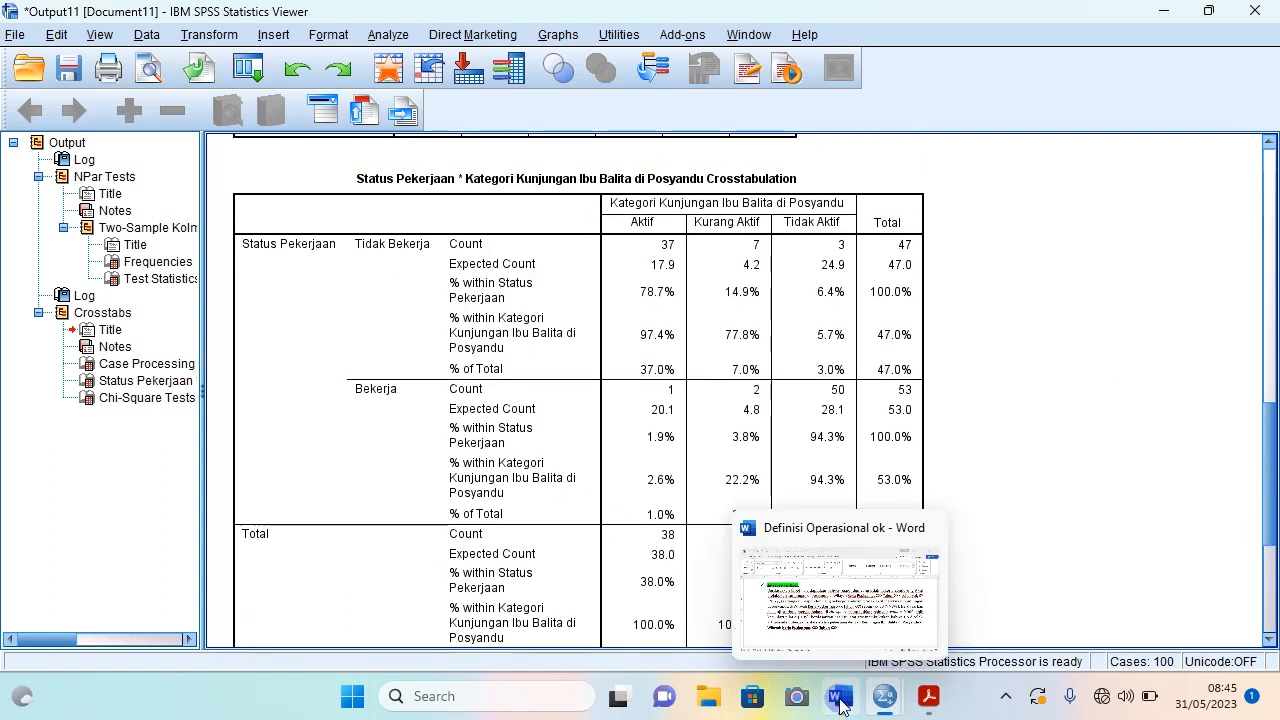
click(846, 648)
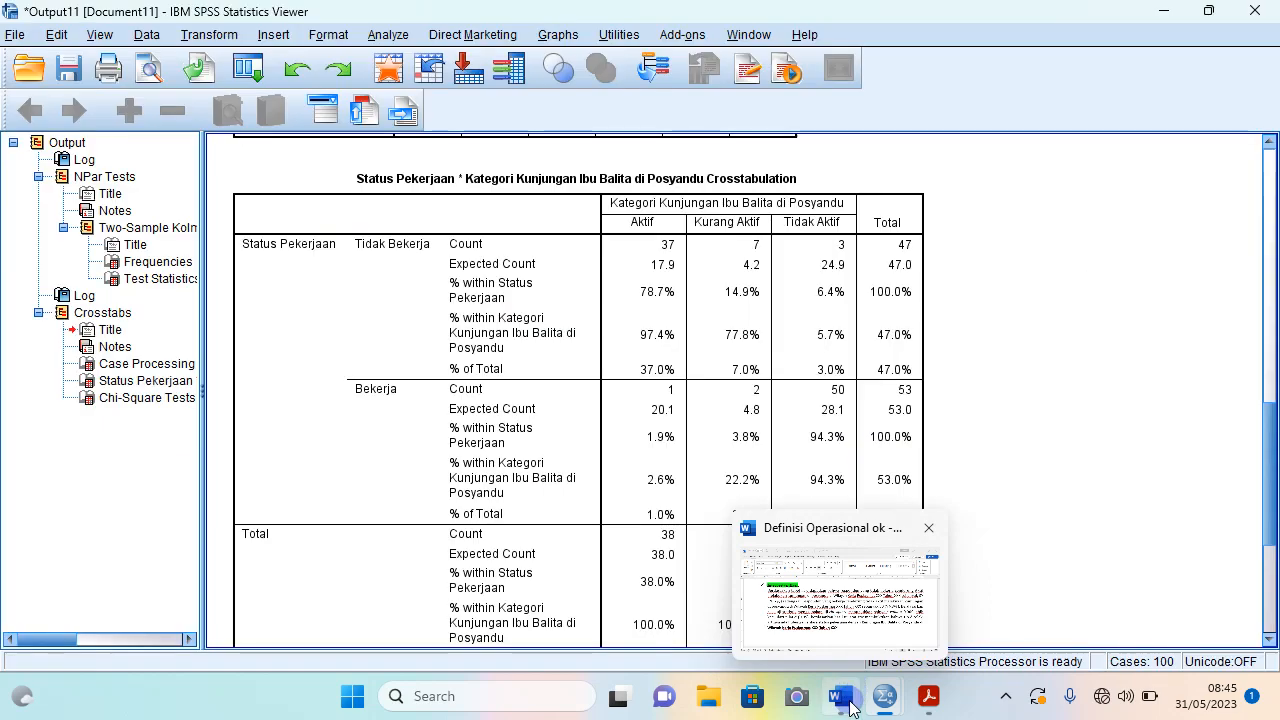
click(850, 702)
click(846, 700)
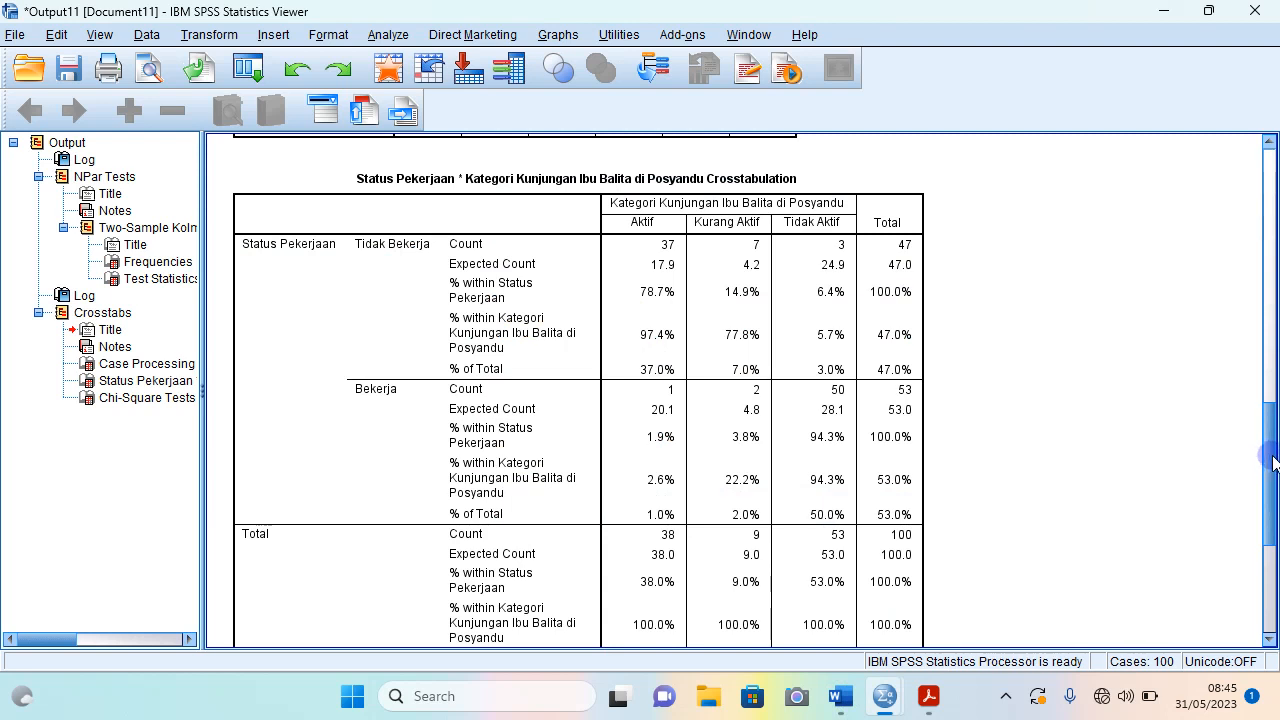
drag(1272, 461, 1272, 475)
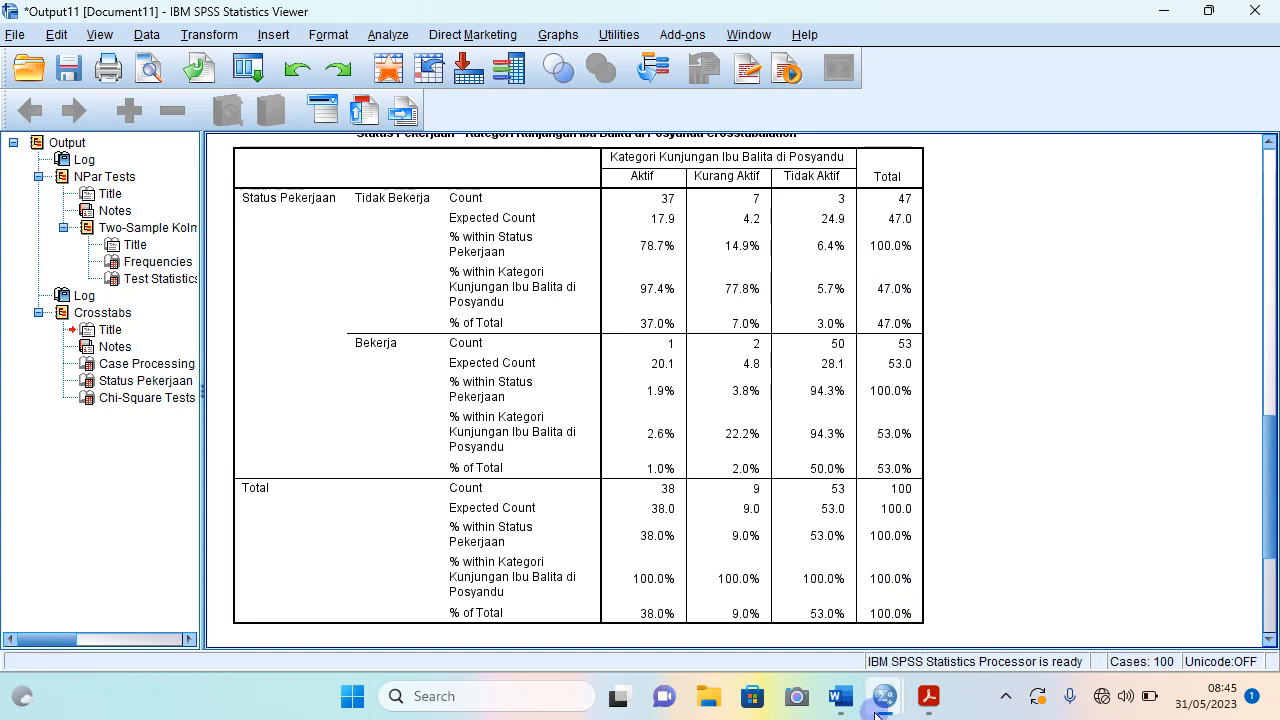
Switch to Word, read the opening of the Interpretasi Hasil paragraph, and compare it with the Tidak Bekerja rows of the SPSS crosstabulation.
mouse_move(877, 713)
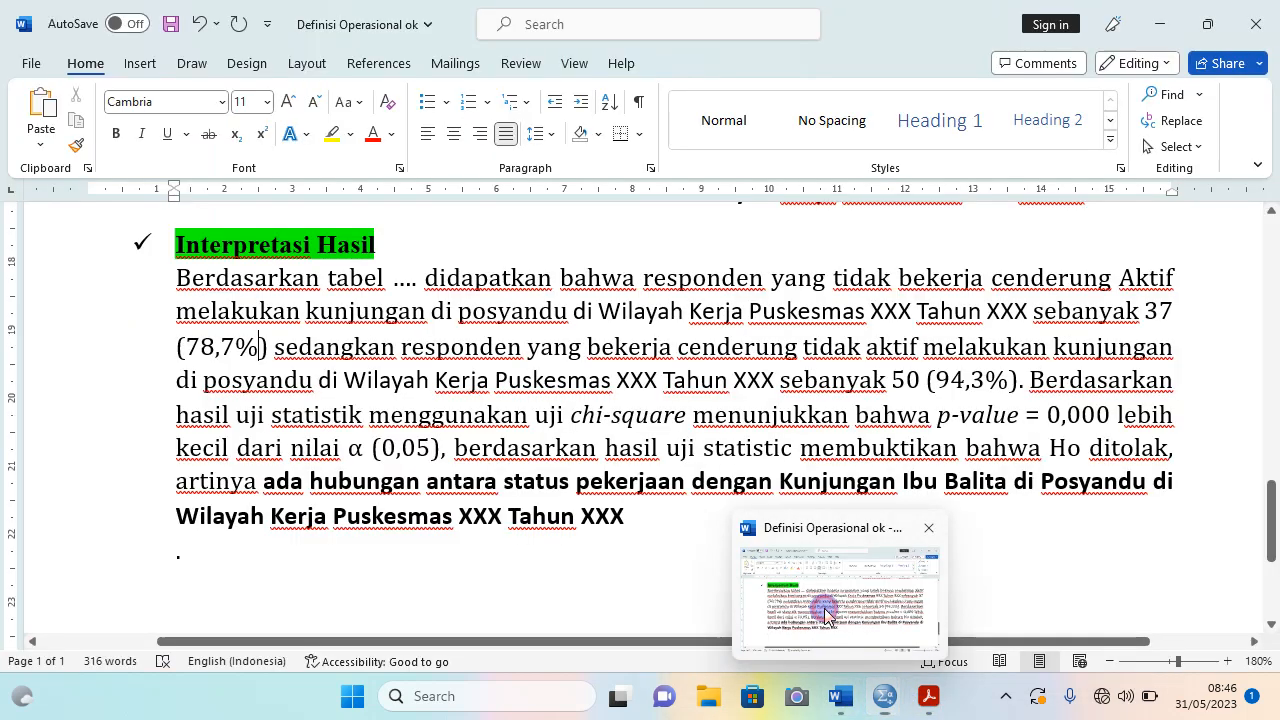
click(825, 612)
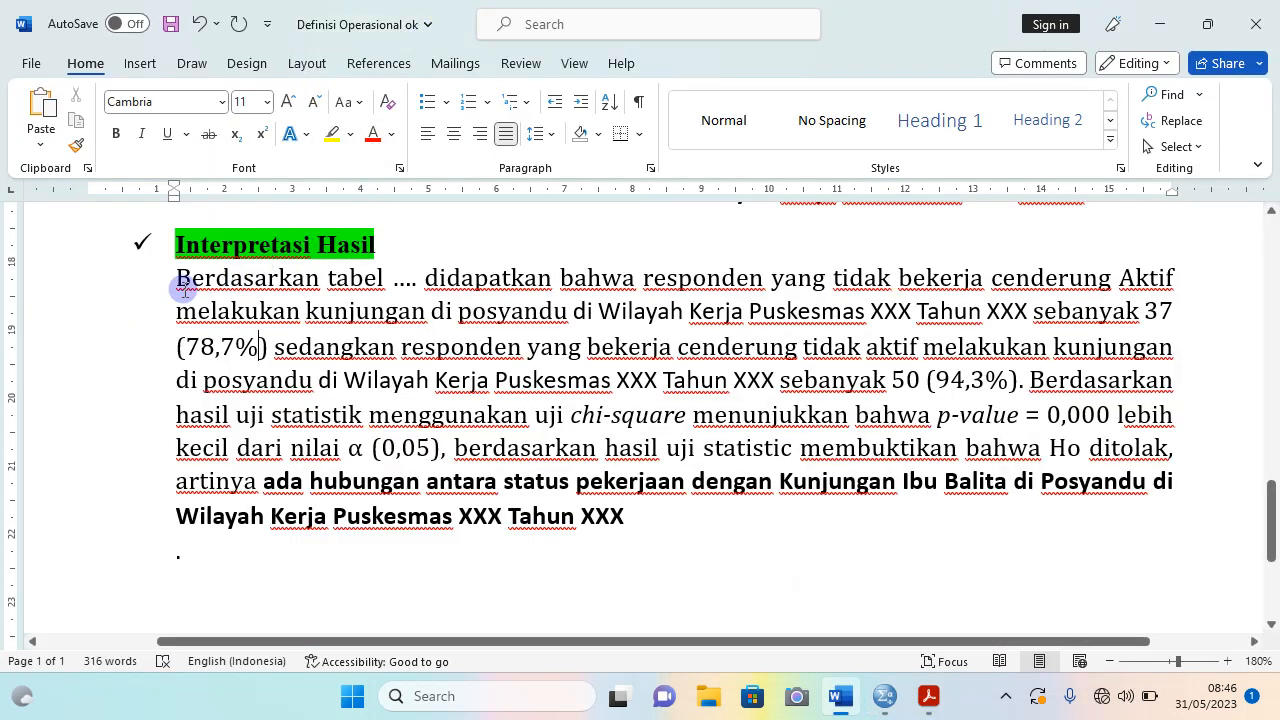
drag(182, 276, 395, 286)
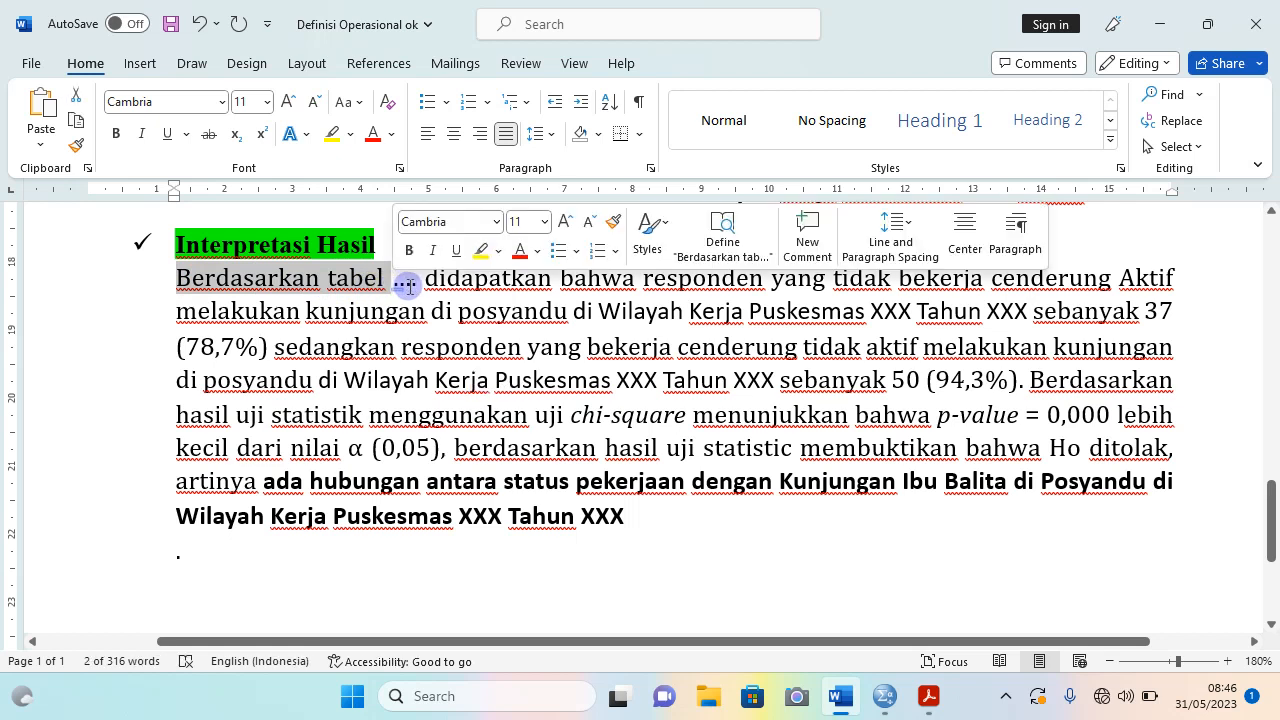
drag(426, 280, 965, 280)
mouse_move(928, 698)
mouse_move(890, 706)
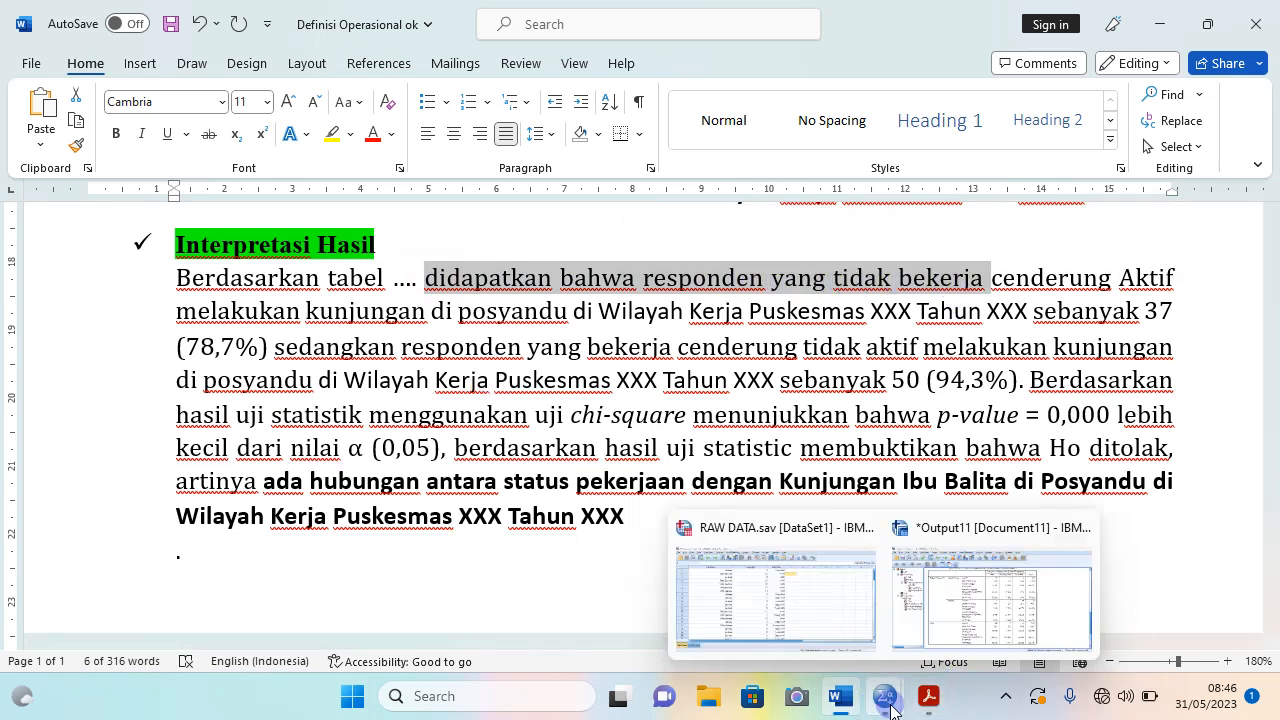
click(950, 625)
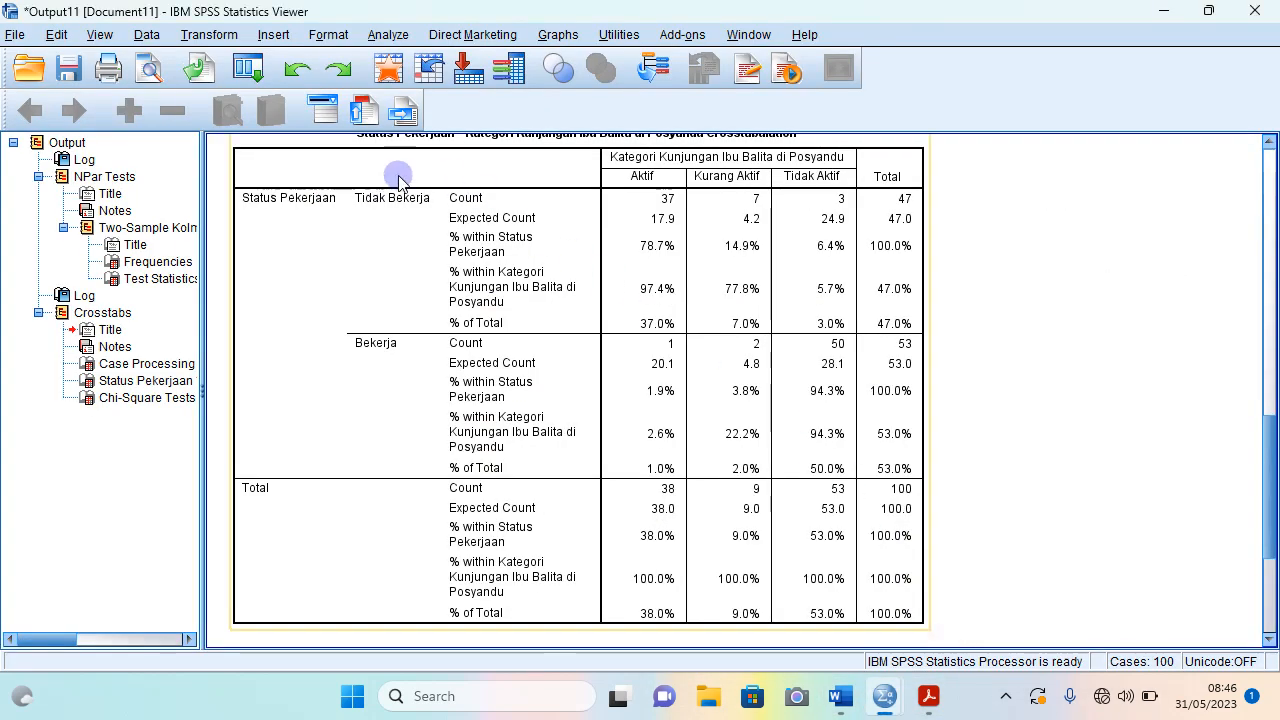
scroll(400, 245, up, 2)
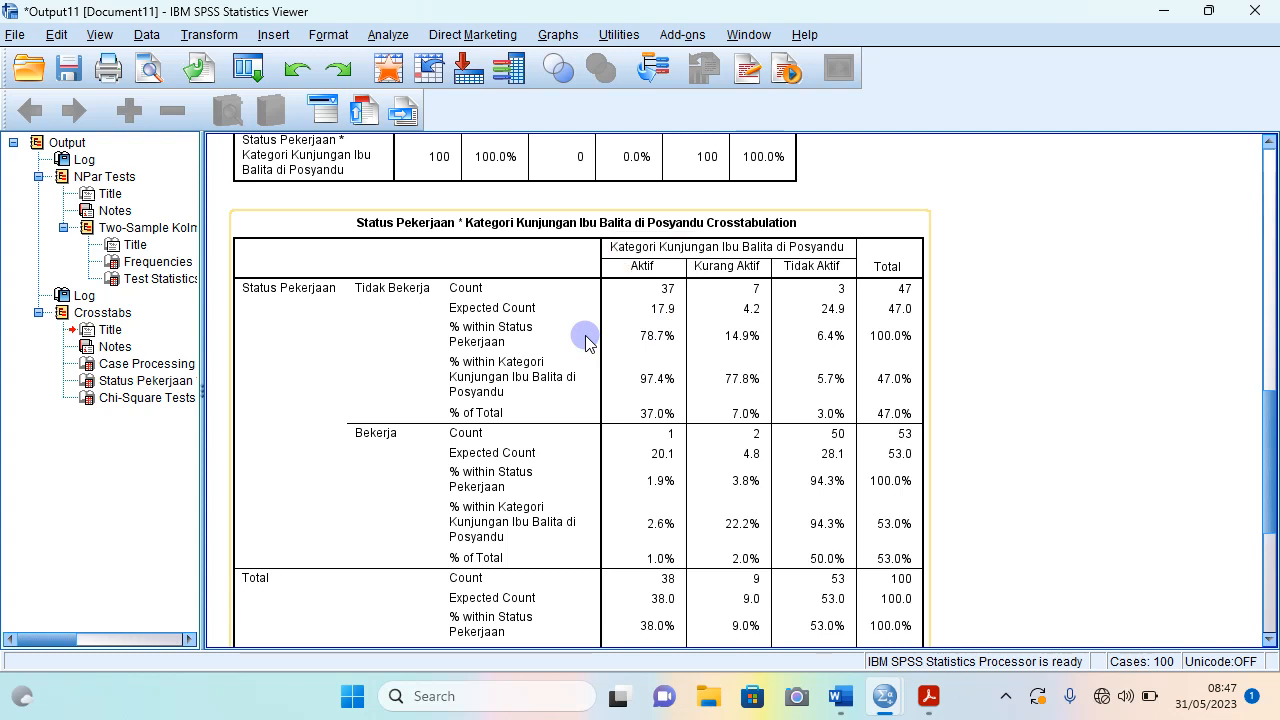
Switch to Word and delete the "di" before "Wilayah Kerja" in the clause about non-working respondents.
mouse_move(931, 710)
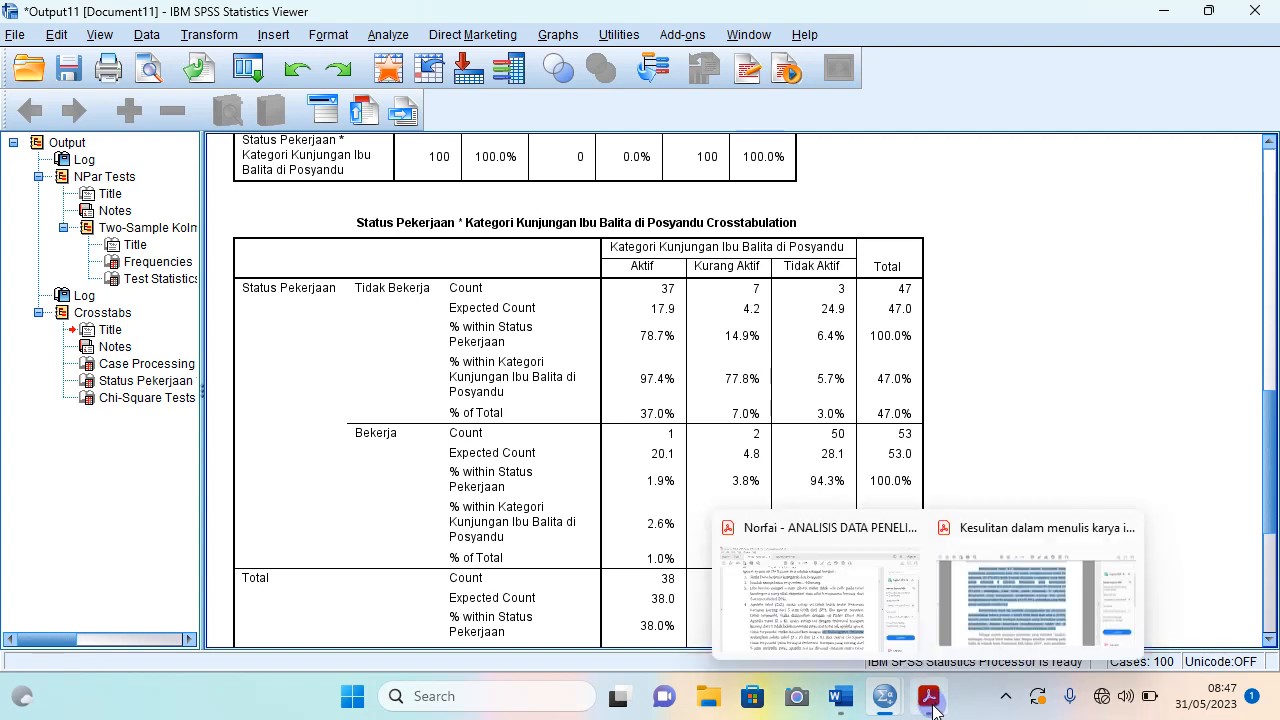
mouse_move(840, 700)
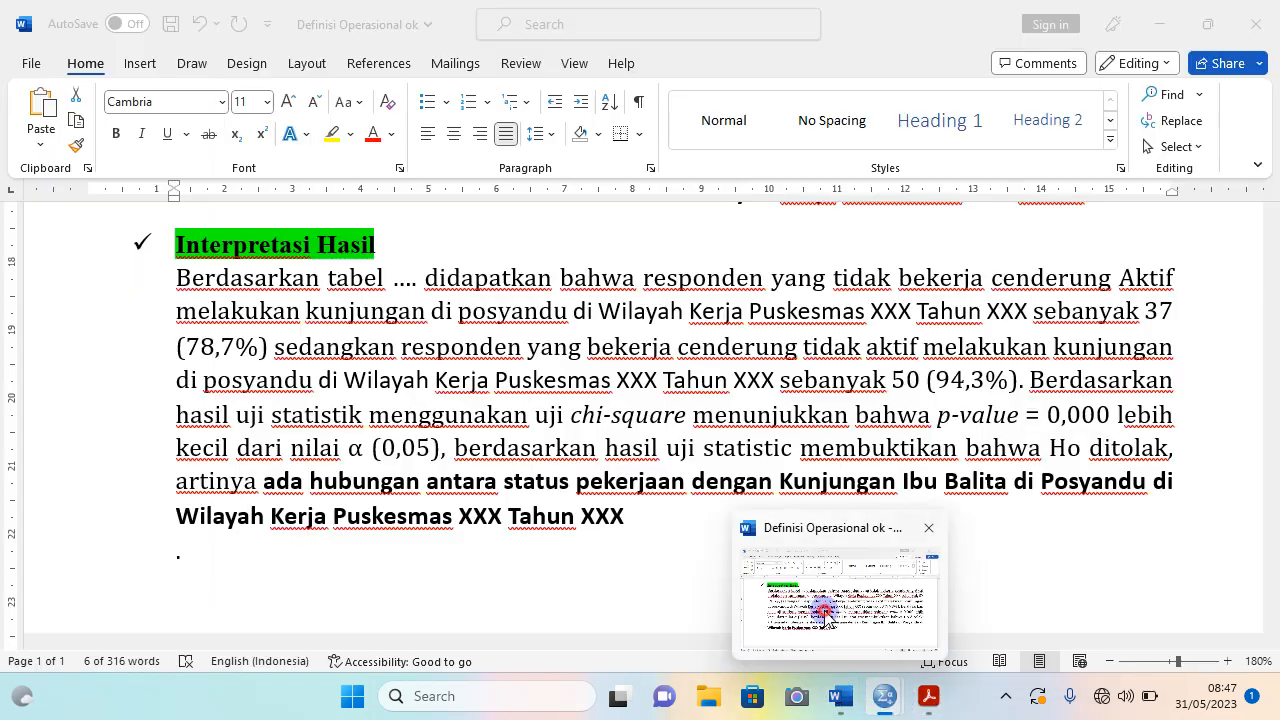
click(826, 612)
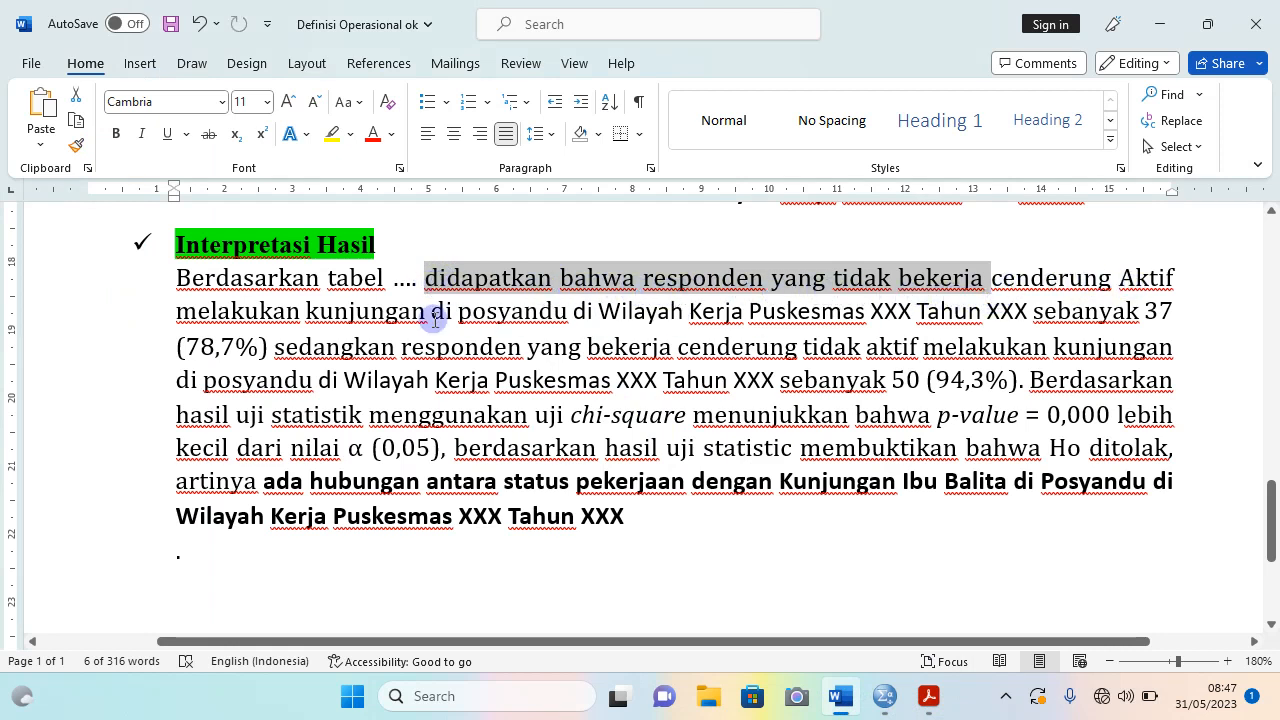
double_click(591, 311)
key(Delete)
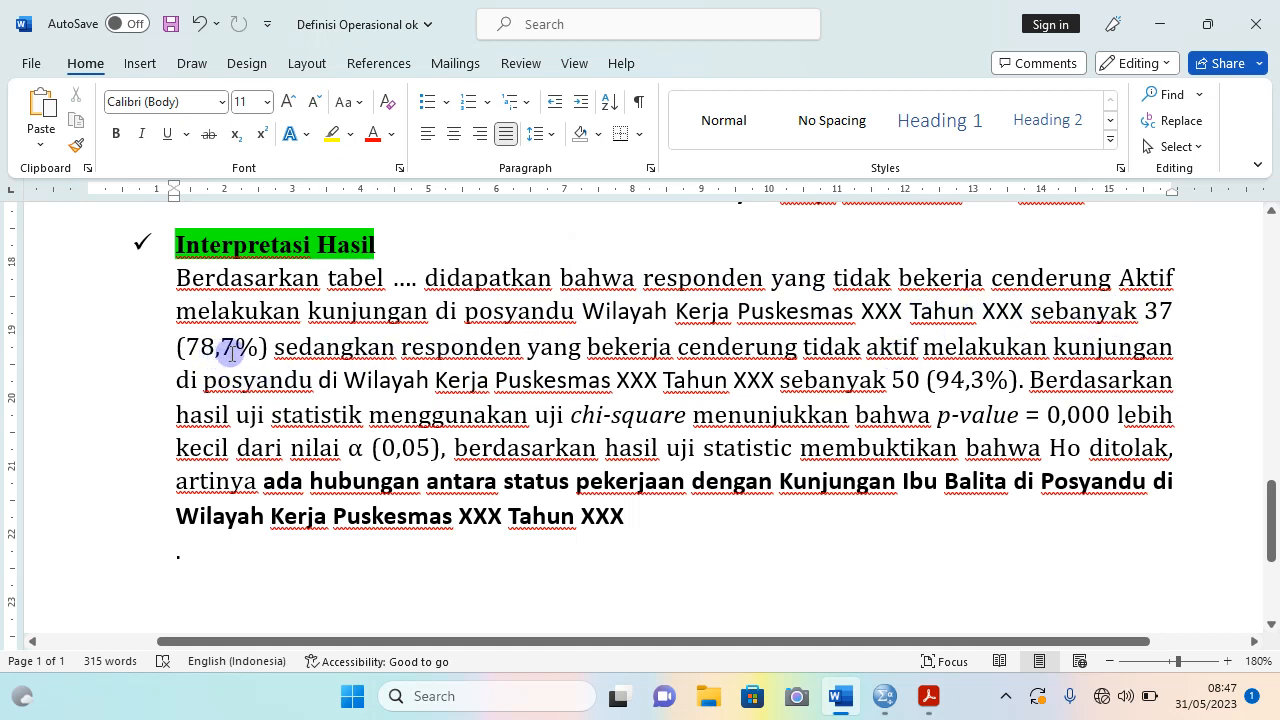
Switch to the SPSS output and check the crosstabulation's % within Status Pekerjaan values for both employment groups.
mouse_move(886, 698)
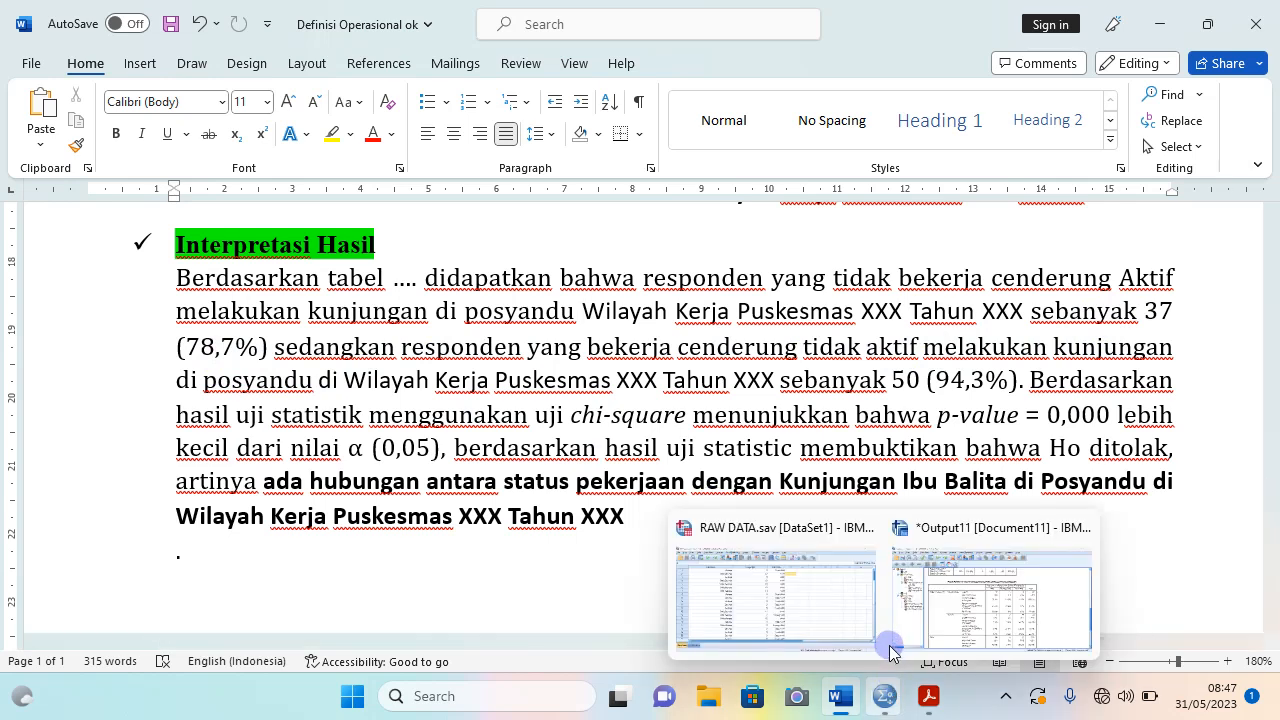
click(891, 706)
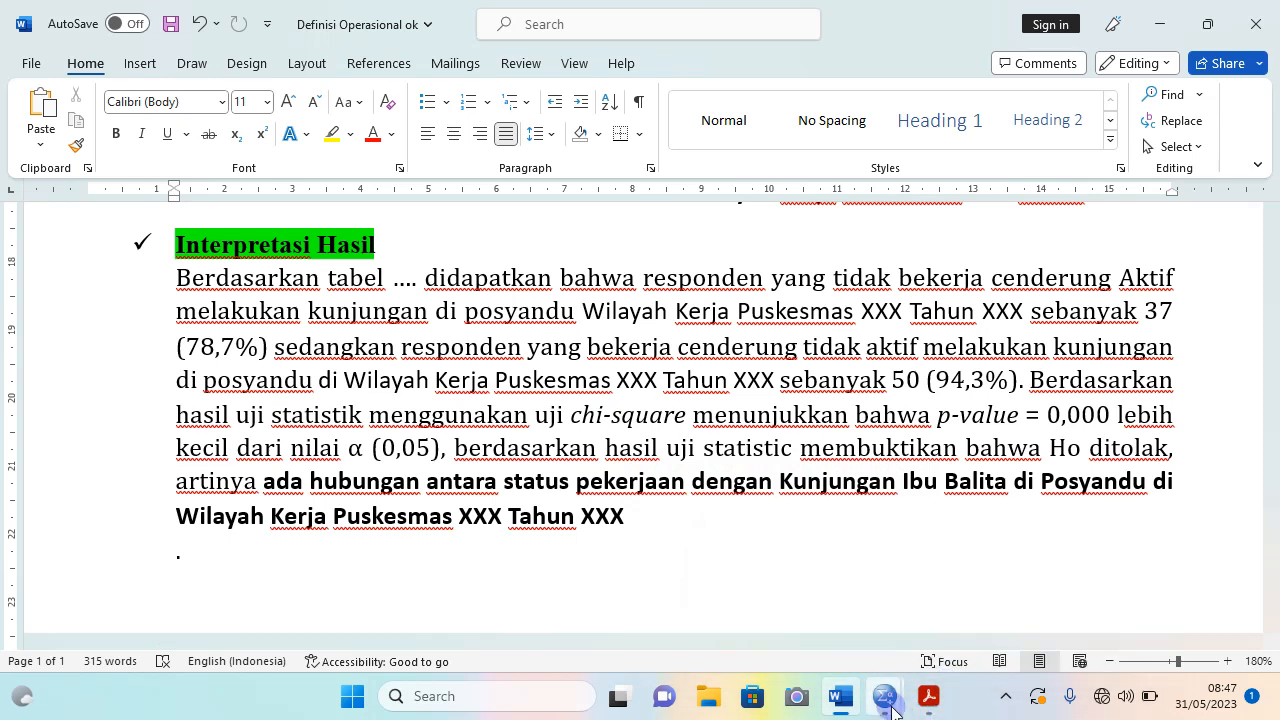
mouse_move(891, 706)
click(940, 606)
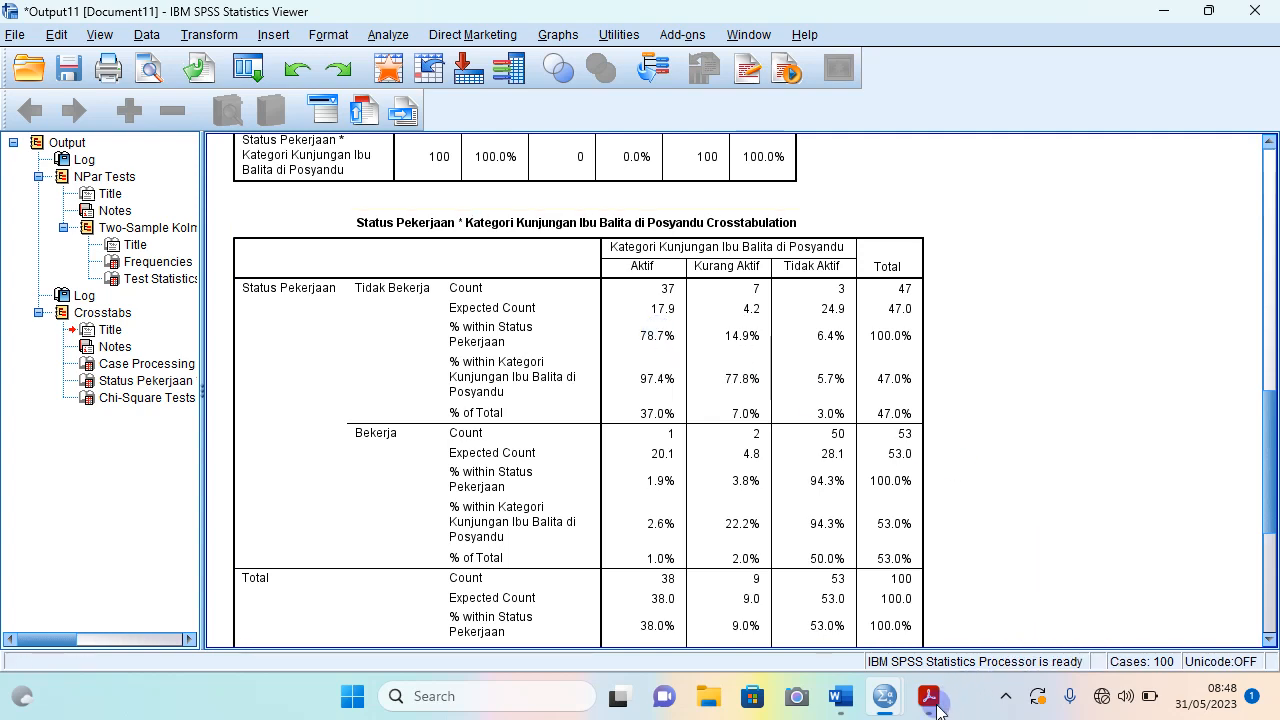
Return to Word and delete the "di" before "Wilayah Kerja" in the clause about working respondents.
mouse_move(838, 696)
click(792, 612)
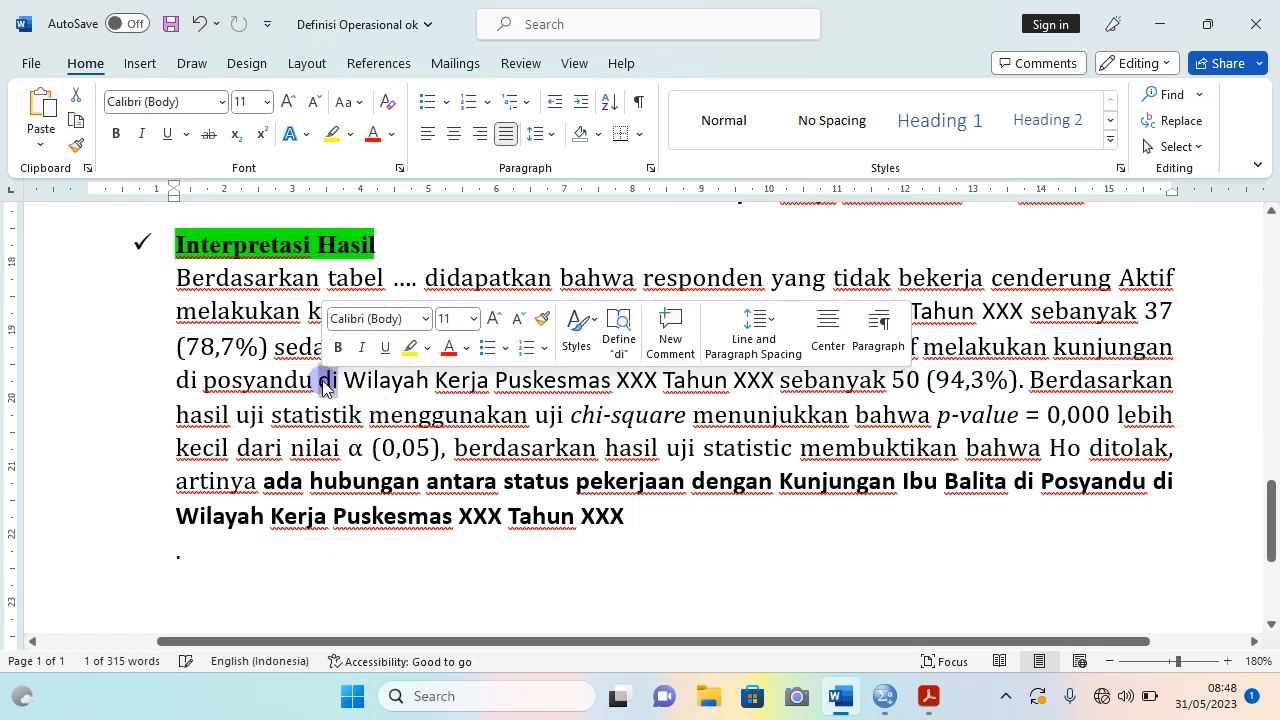
key(BackSpace)
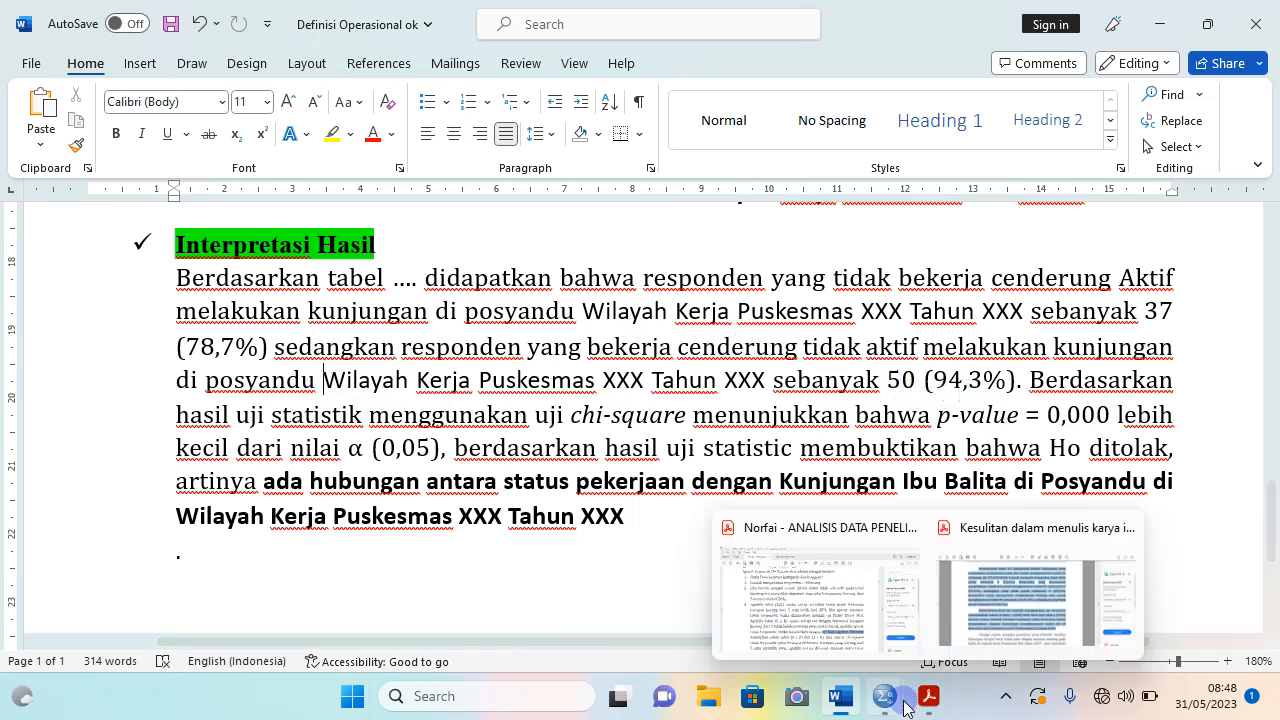
Switch to the SPSS output and examine the Bekerja percentages, the Total rows and the Chi-Square Tests table.
mouse_move(884, 696)
click(959, 616)
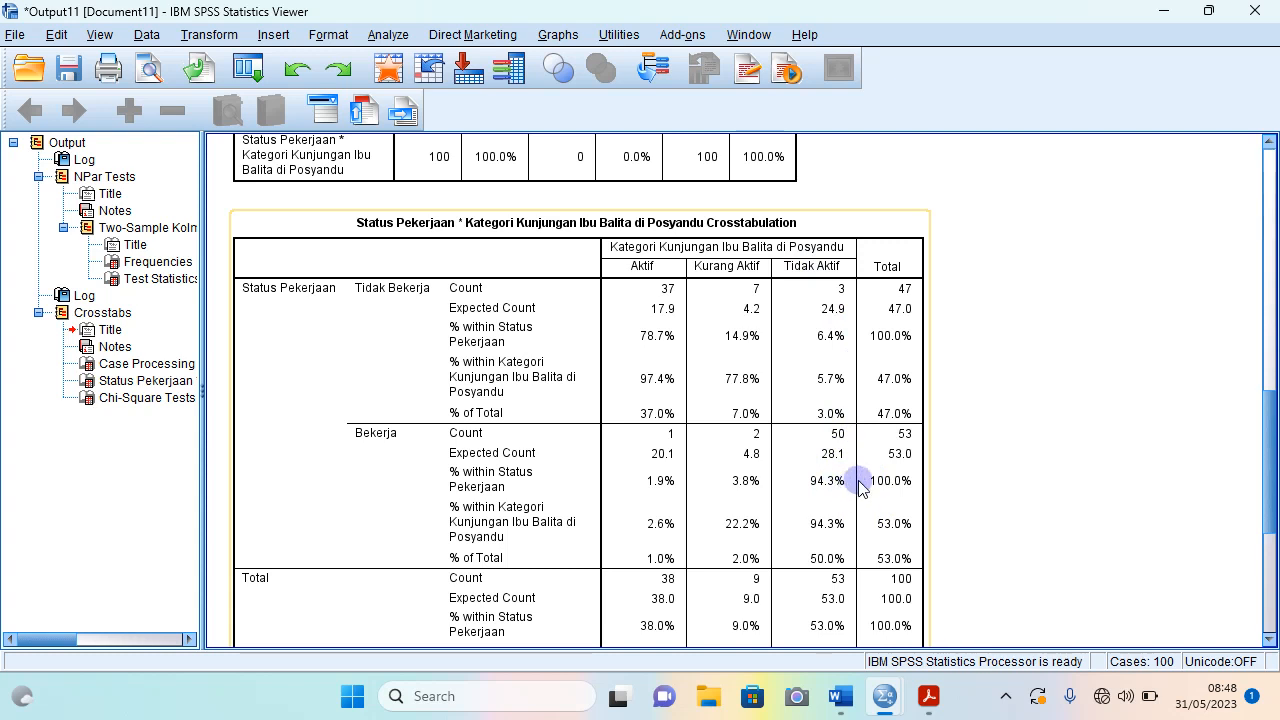
drag(1272, 418, 1272, 450)
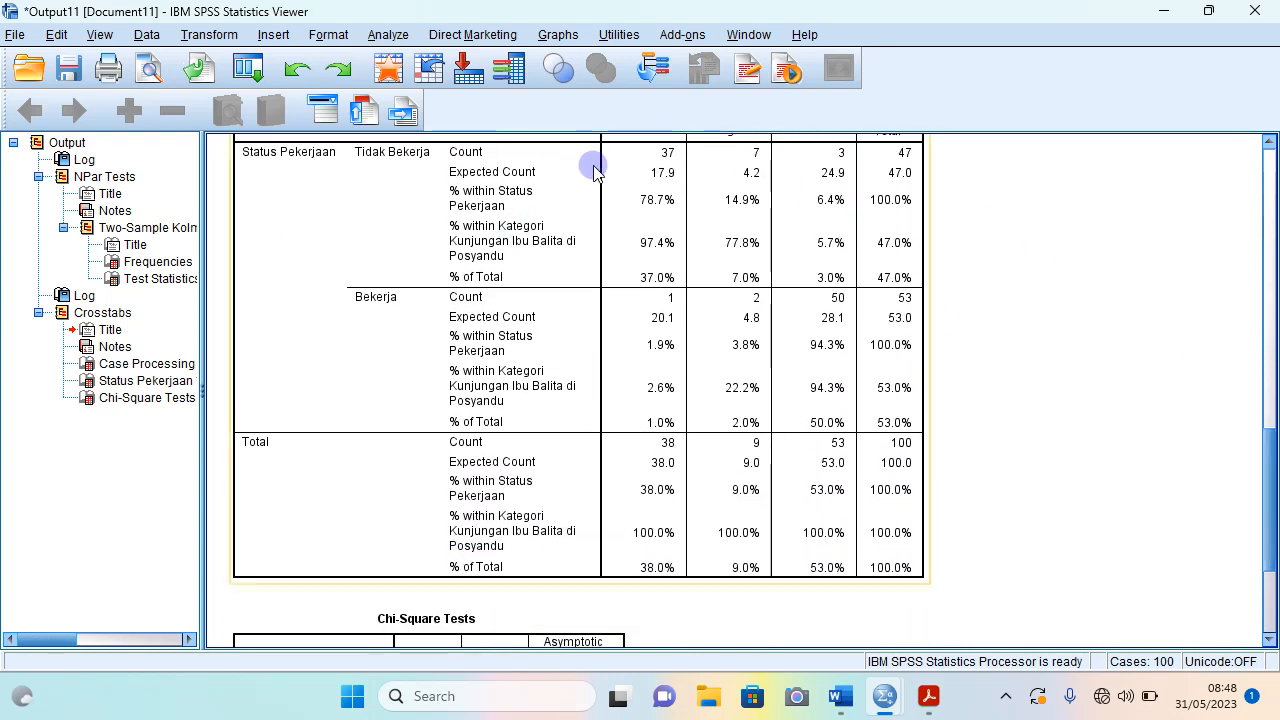
scroll(1213, 593, down, 5)
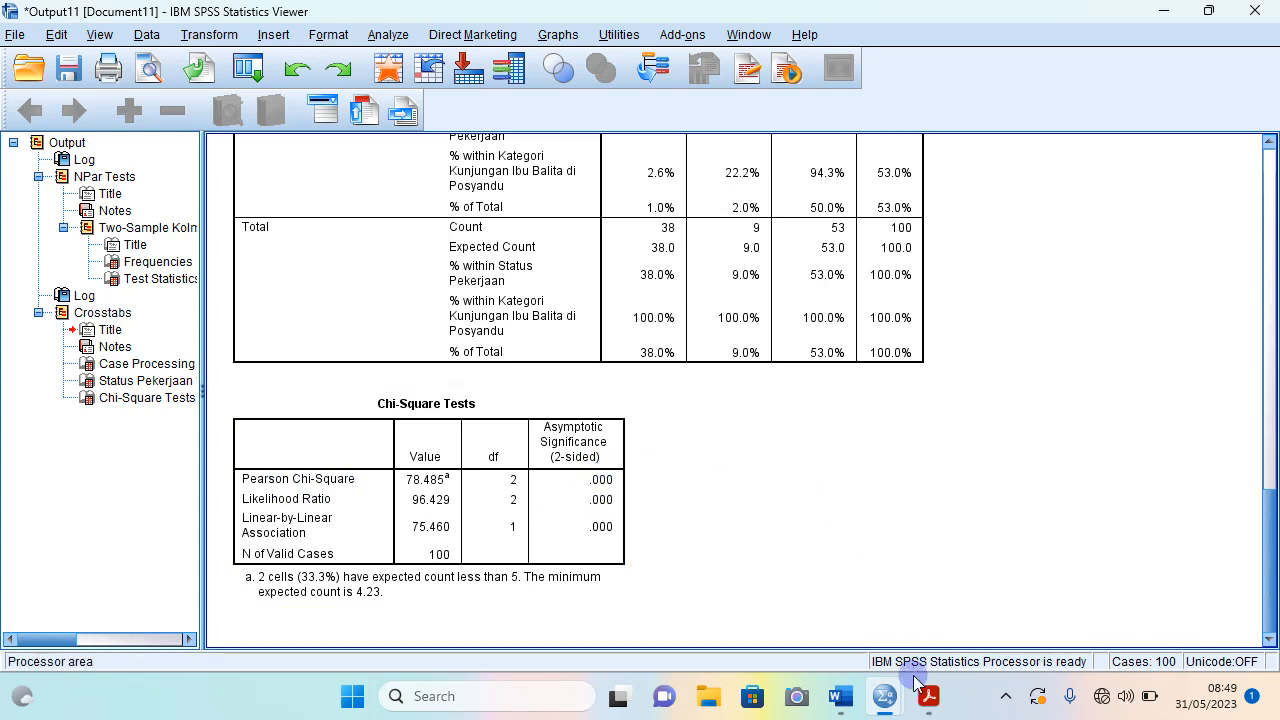
mouse_move(937, 706)
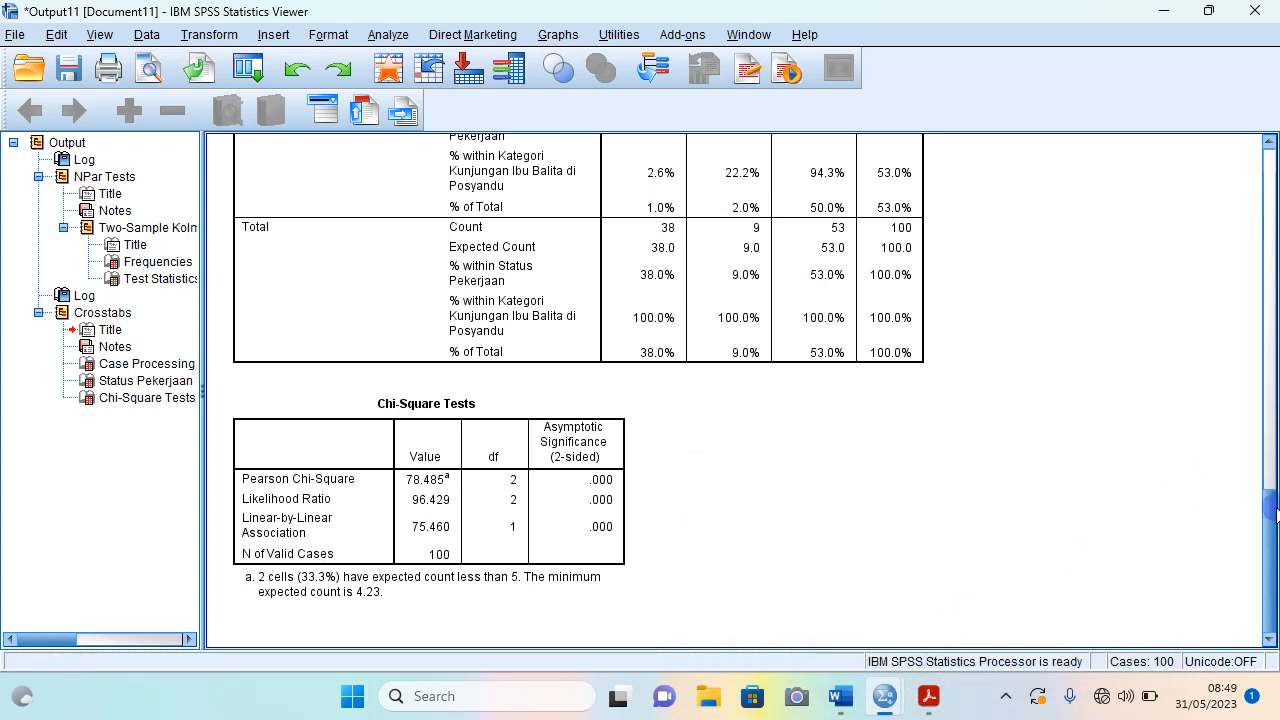
scroll(1270, 510, up, 5)
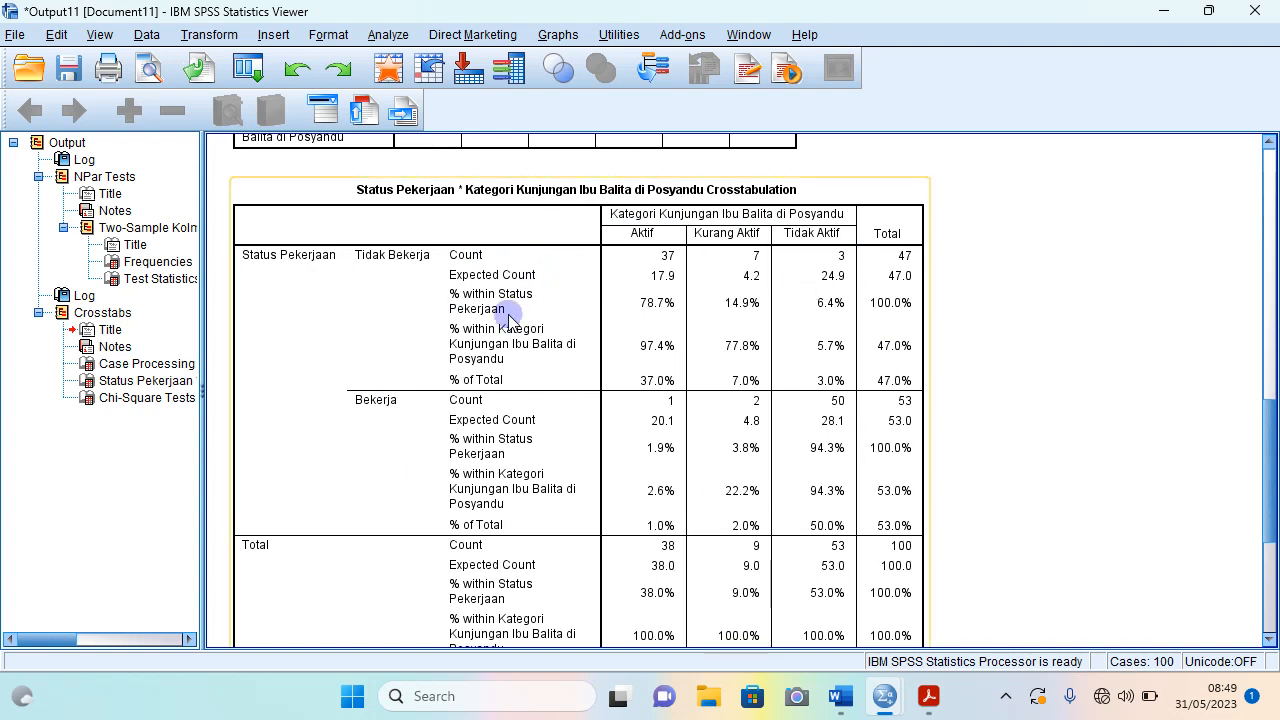
drag(1270, 462, 1266, 545)
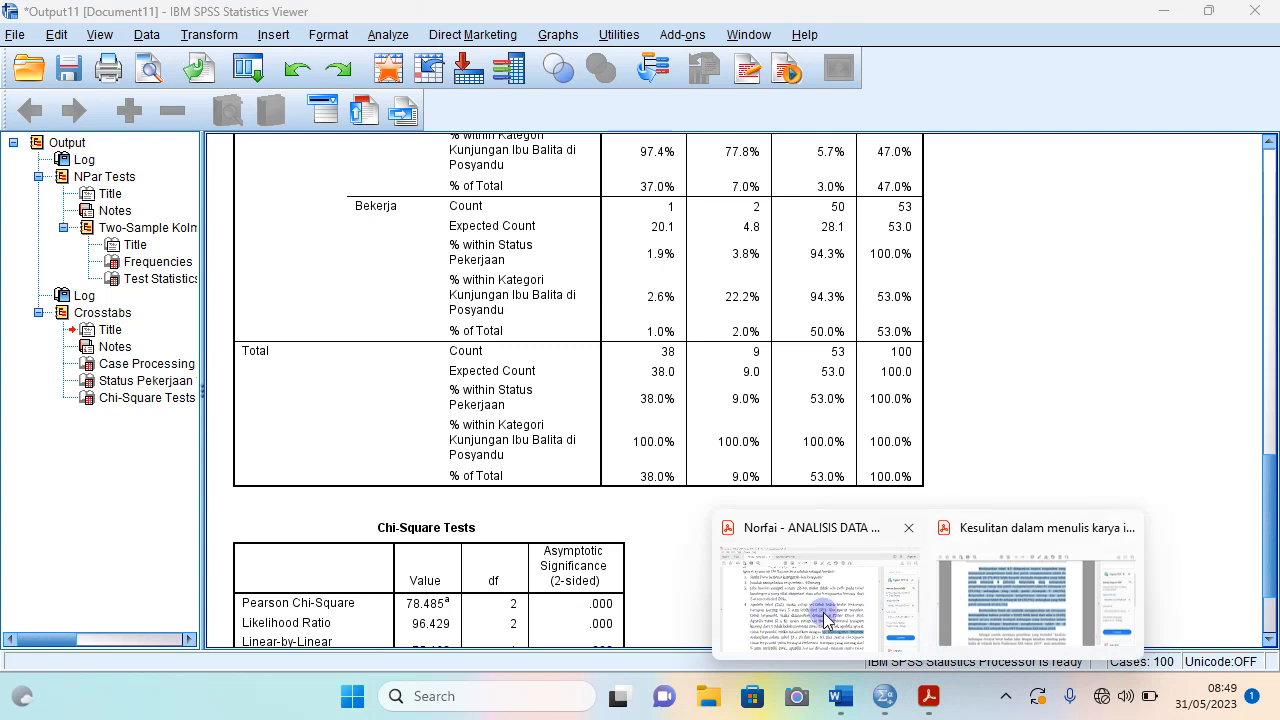
Switch to Word, review the Interpretasi Hasil sentences, and delete "menggunakan uji chi-square" after "hasil uji statistik".
click(838, 697)
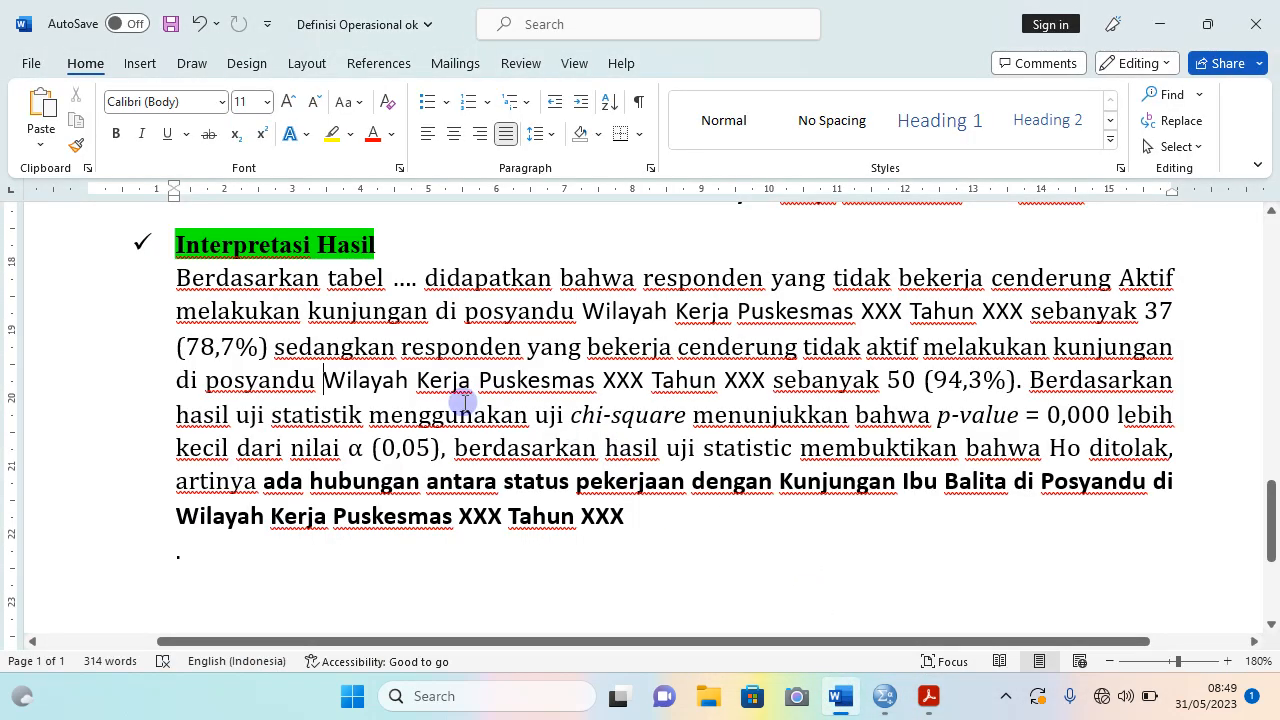
drag(180, 278, 1030, 380)
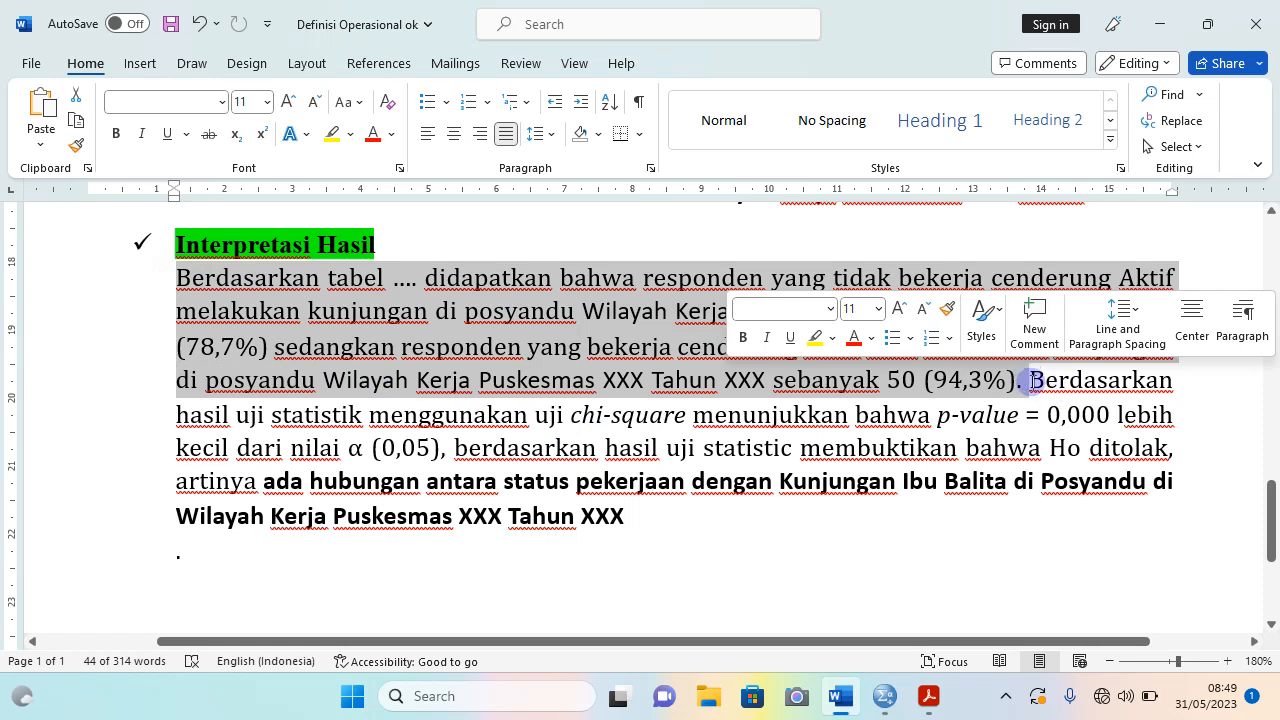
drag(1036, 380, 346, 414)
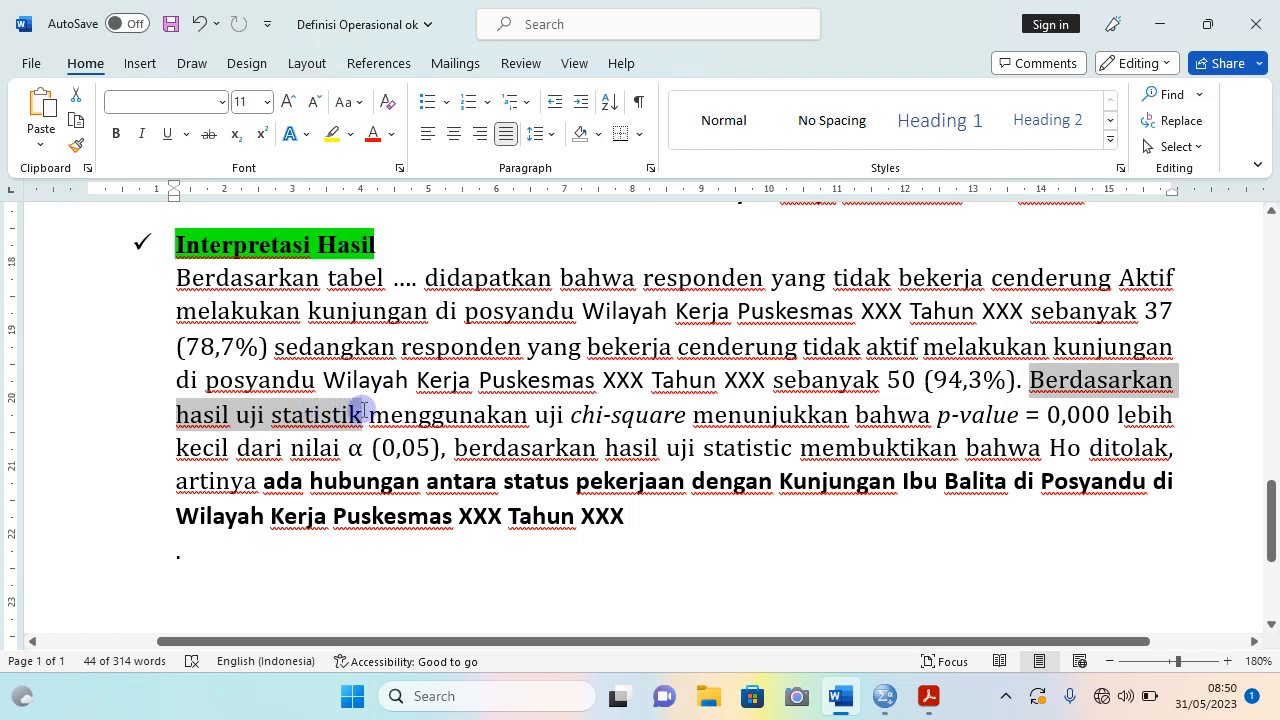
drag(364, 410, 671, 417)
click(692, 416)
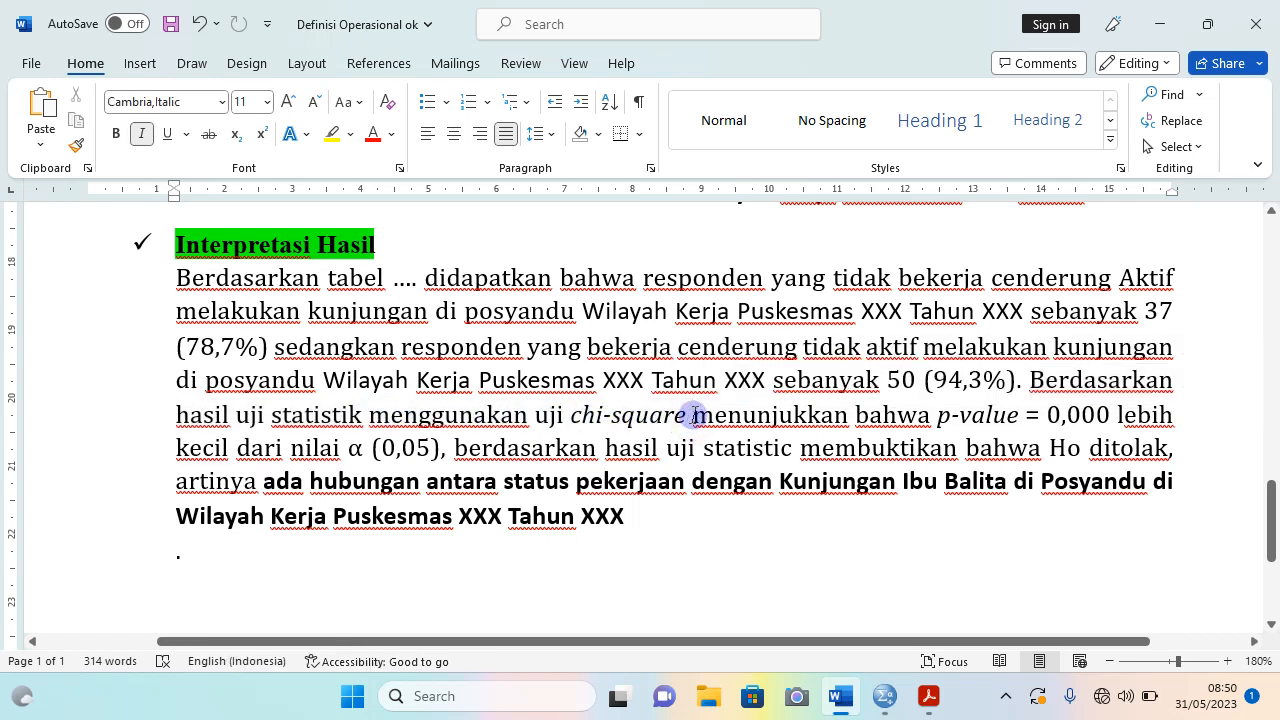
drag(692, 416, 474, 418)
key(BackSpace)
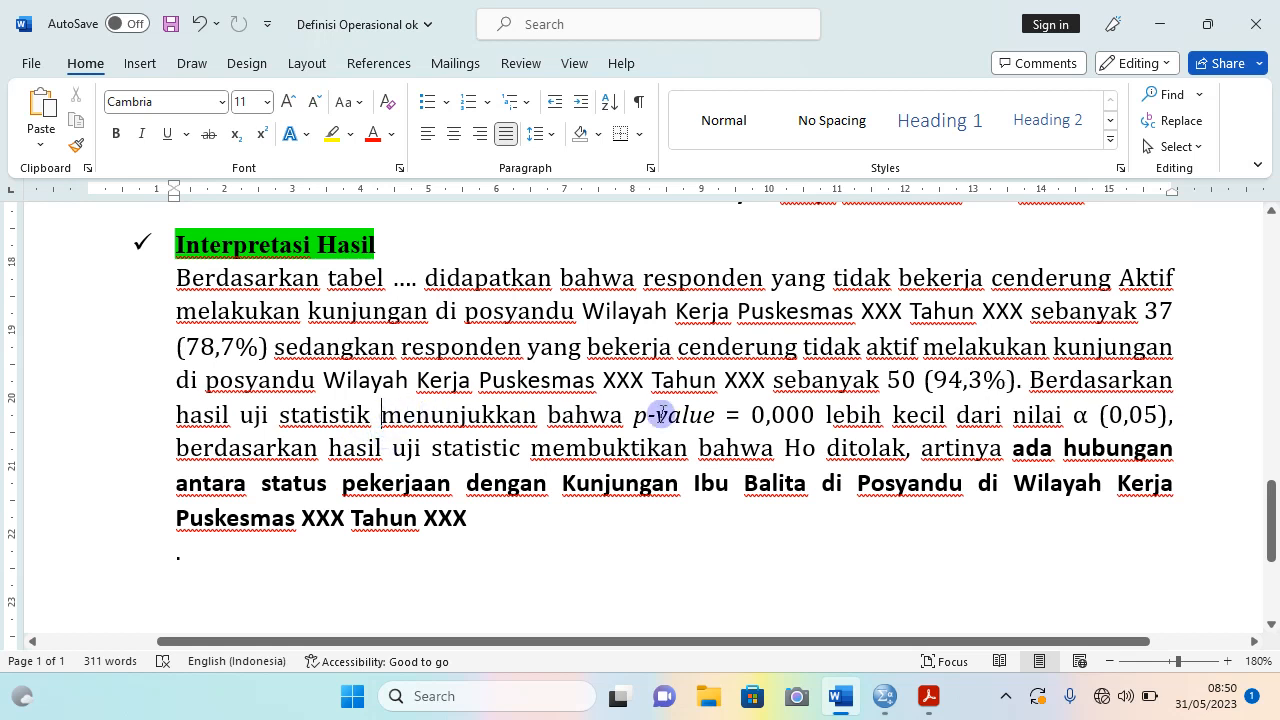
In the Interpretasi Hasil paragraph, replace "berdasarkan hasil uji statistic membuktikan bahwa" before "Ho ditolak" with "artinya".
drag(1037, 380, 816, 432)
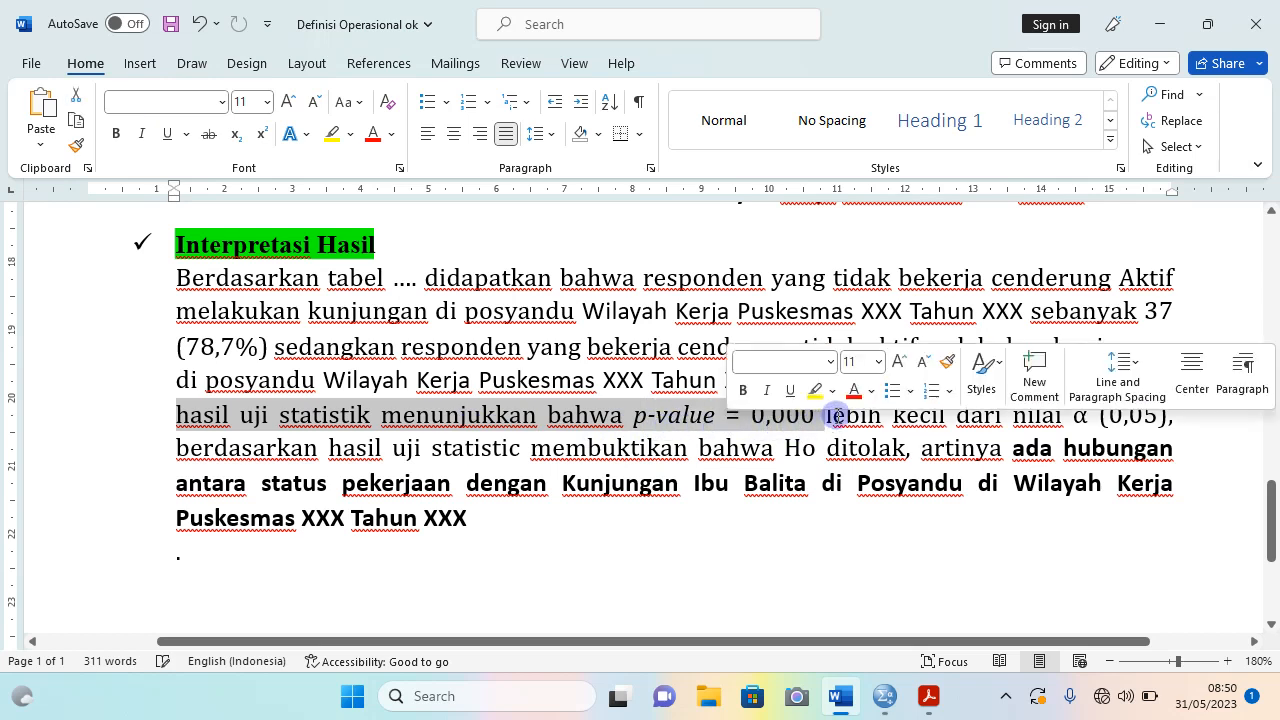
click(906, 415)
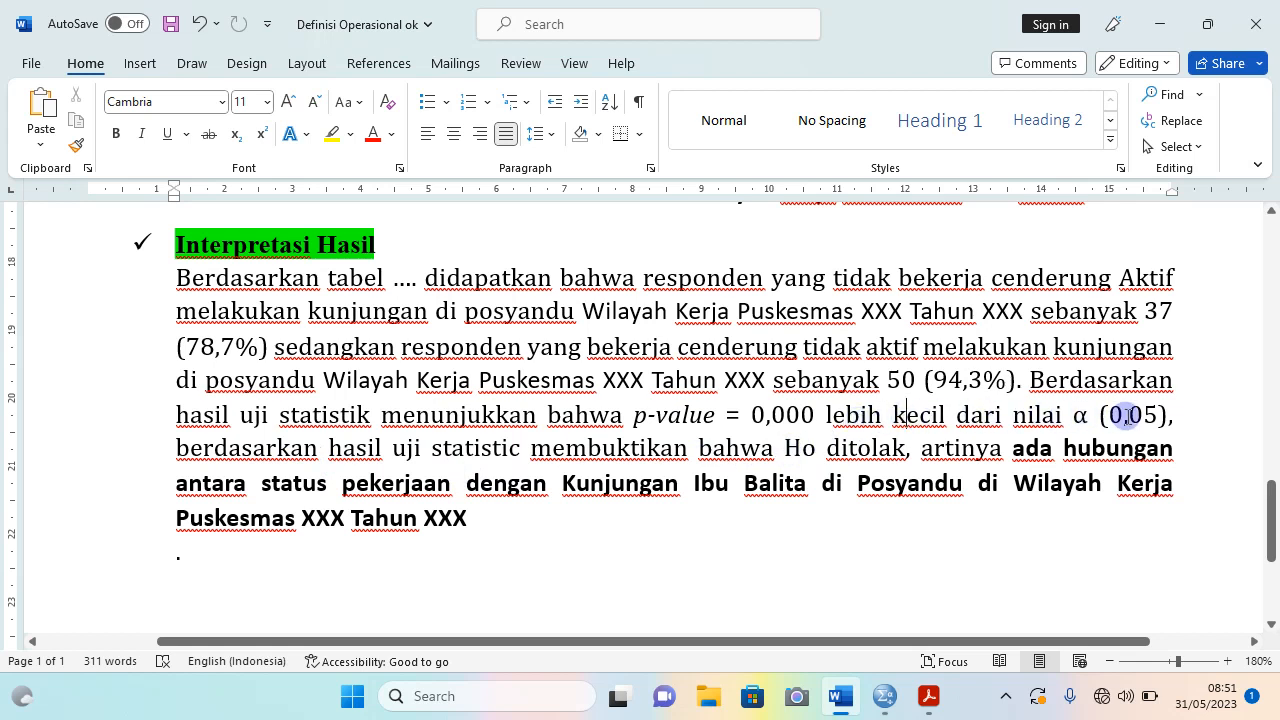
drag(775, 449, 217, 448)
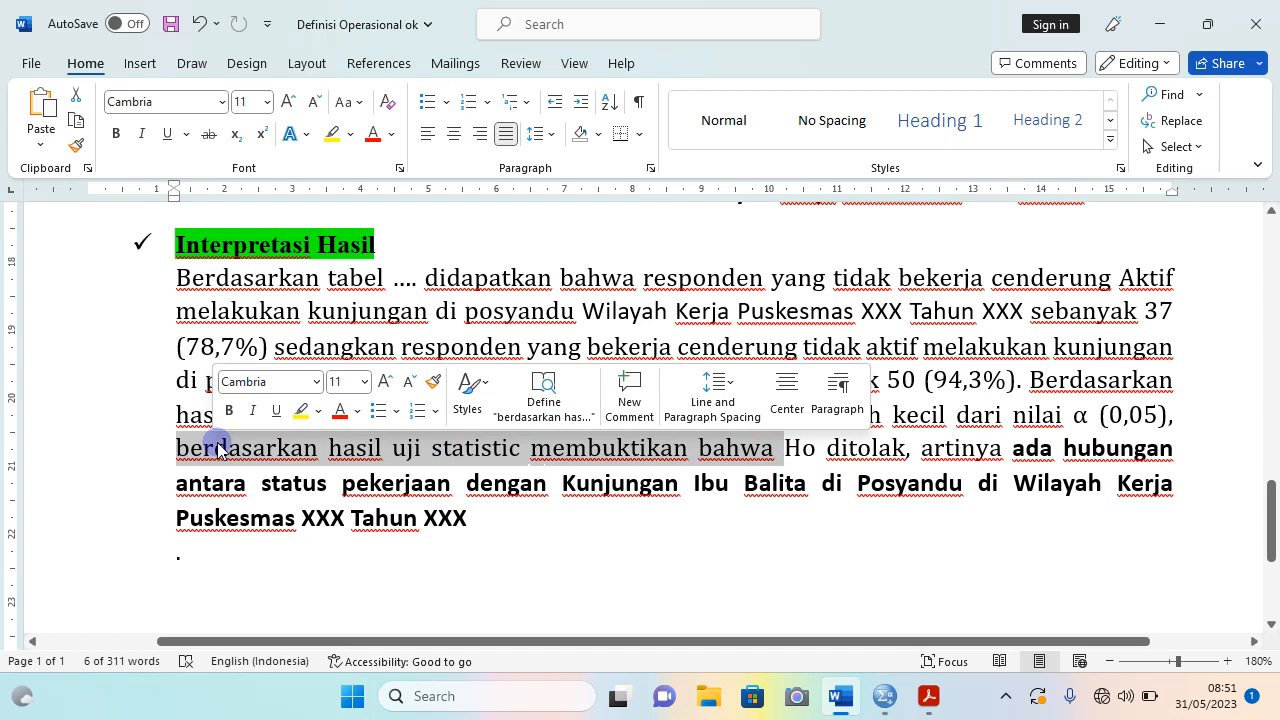
key(Delete)
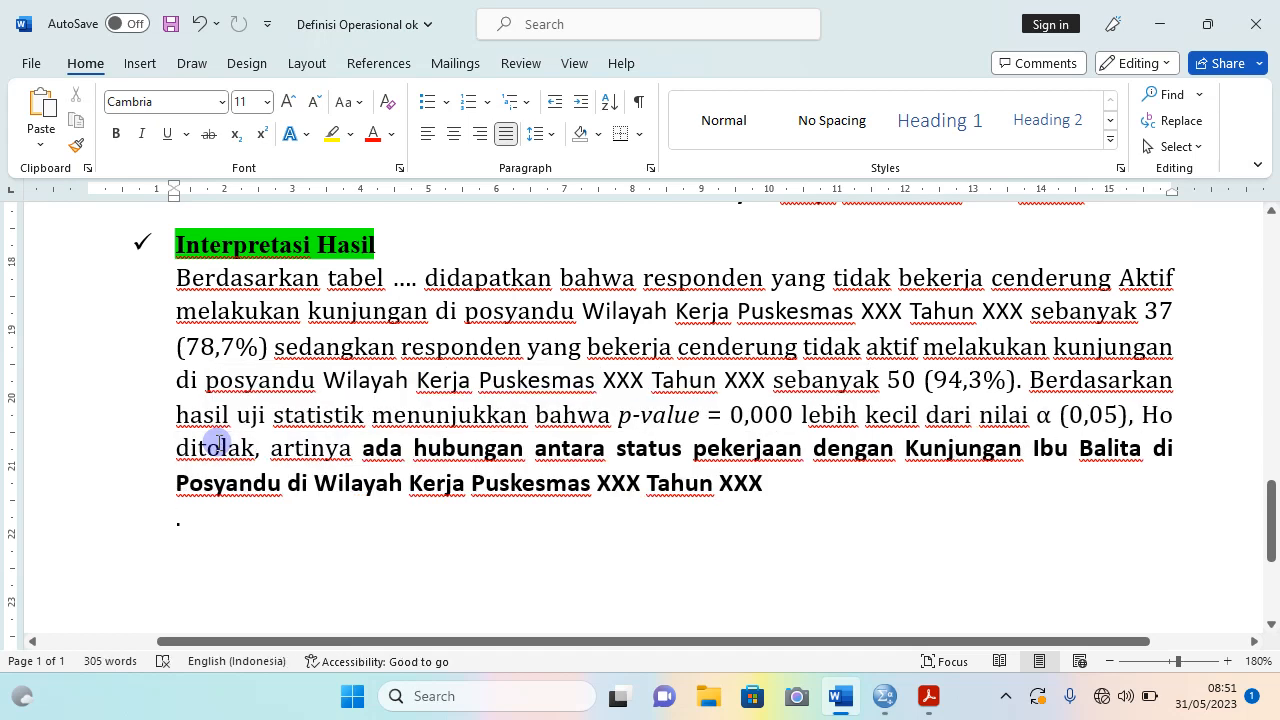
text(artin)
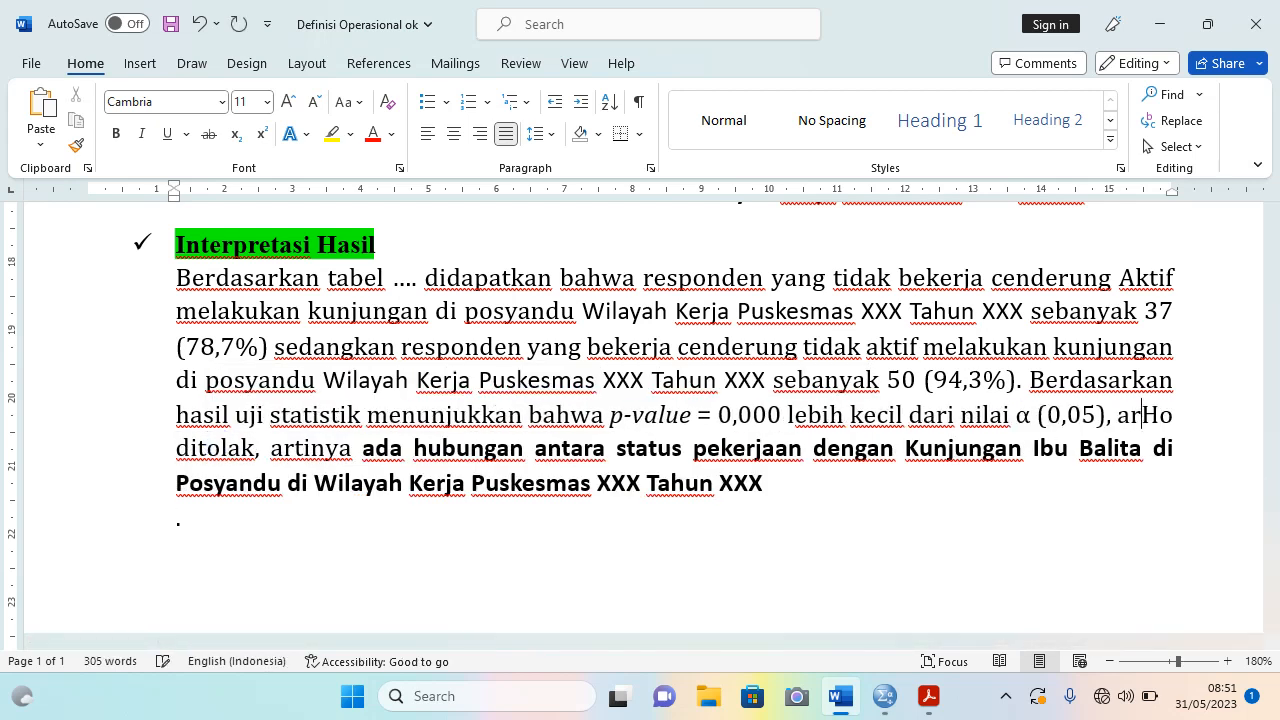
text(u)
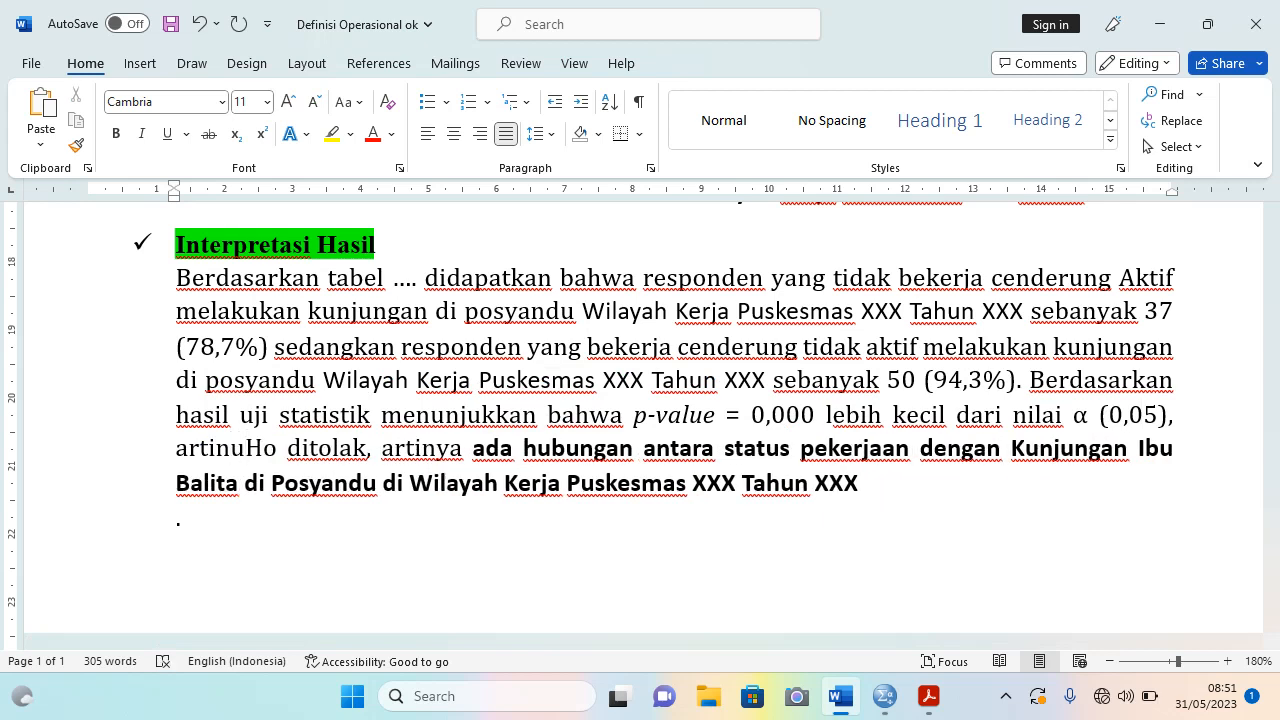
key(BackSpace)
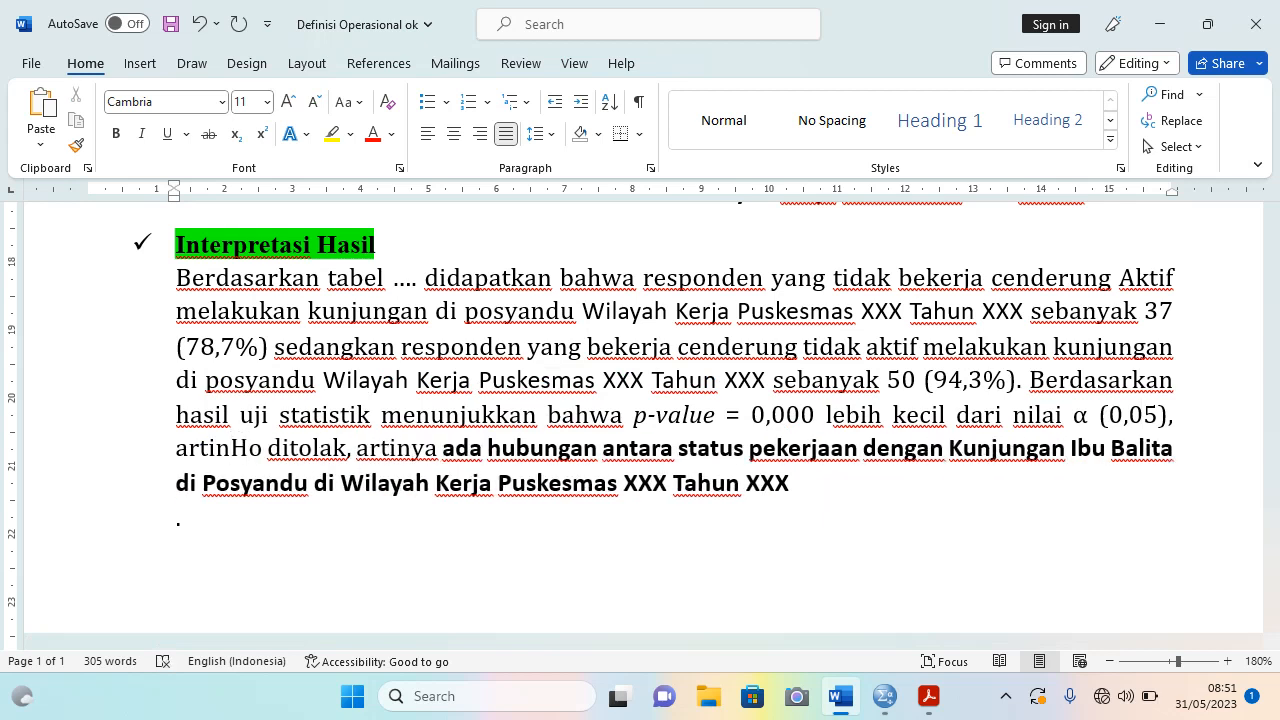
text(ya)
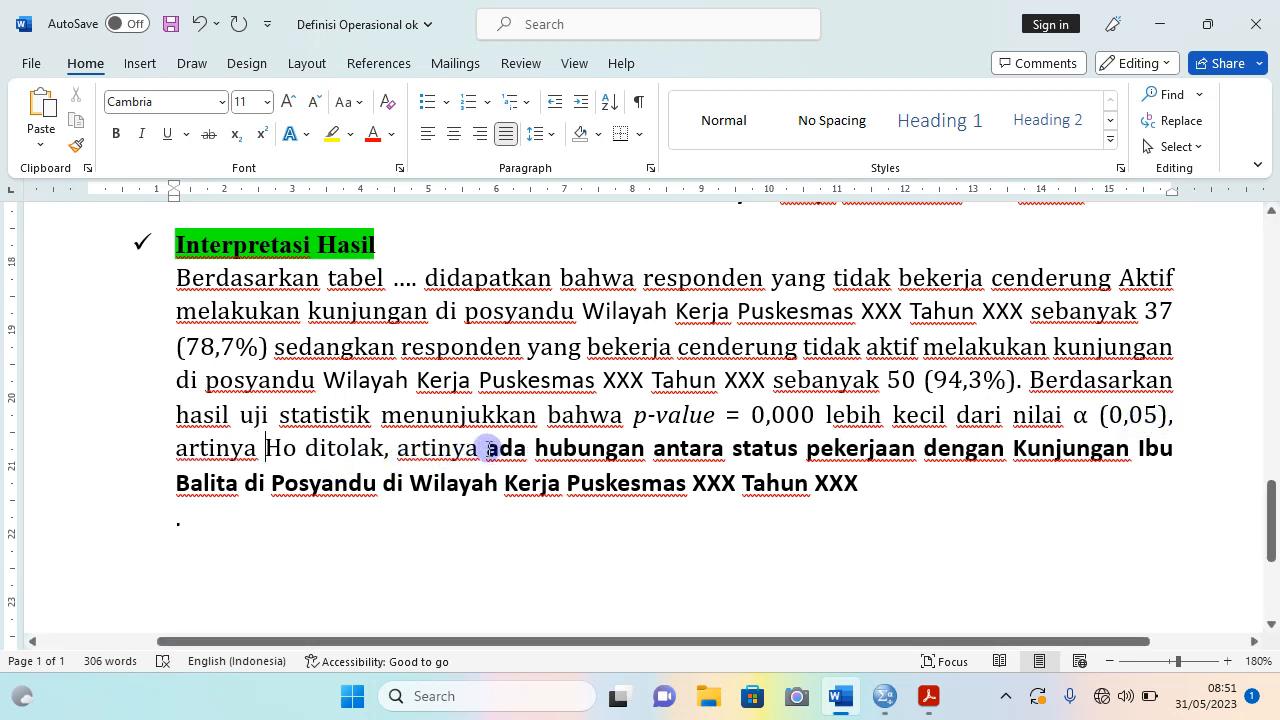
Replace the "artinya" after "Ho ditolak," with "hal ini menyatakan bahwa".
drag(478, 450, 399, 453)
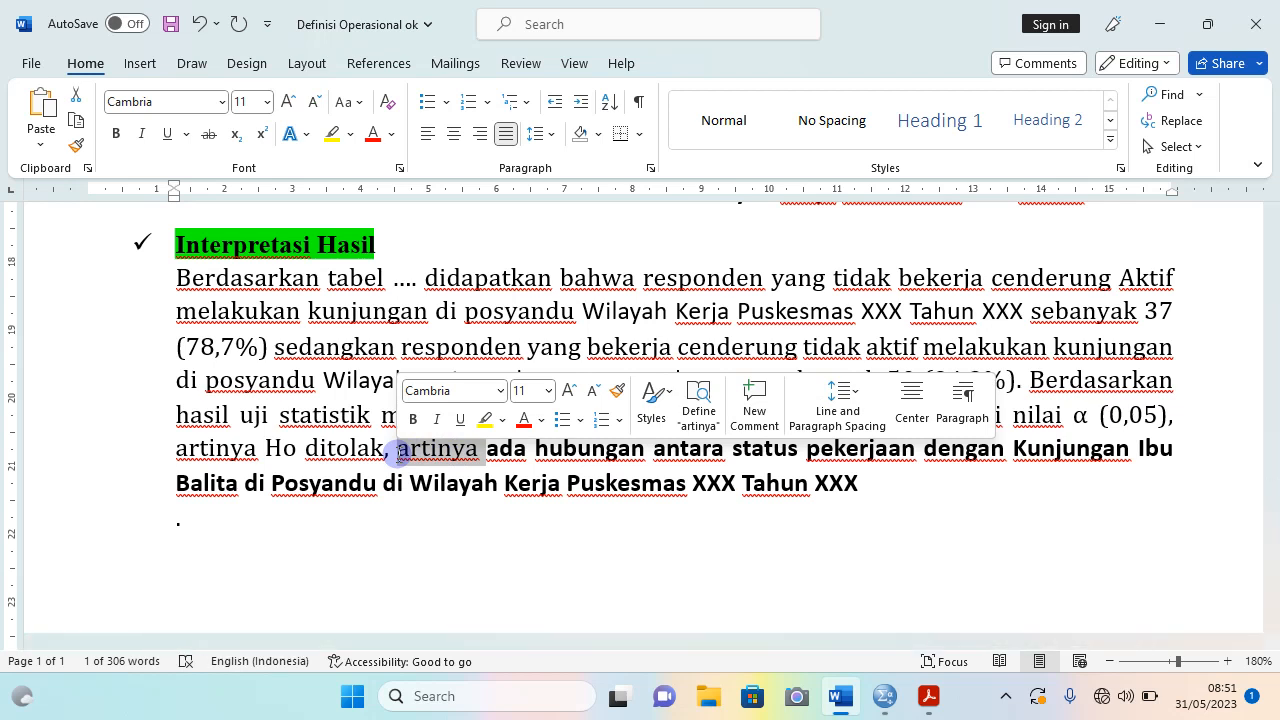
key(Delete)
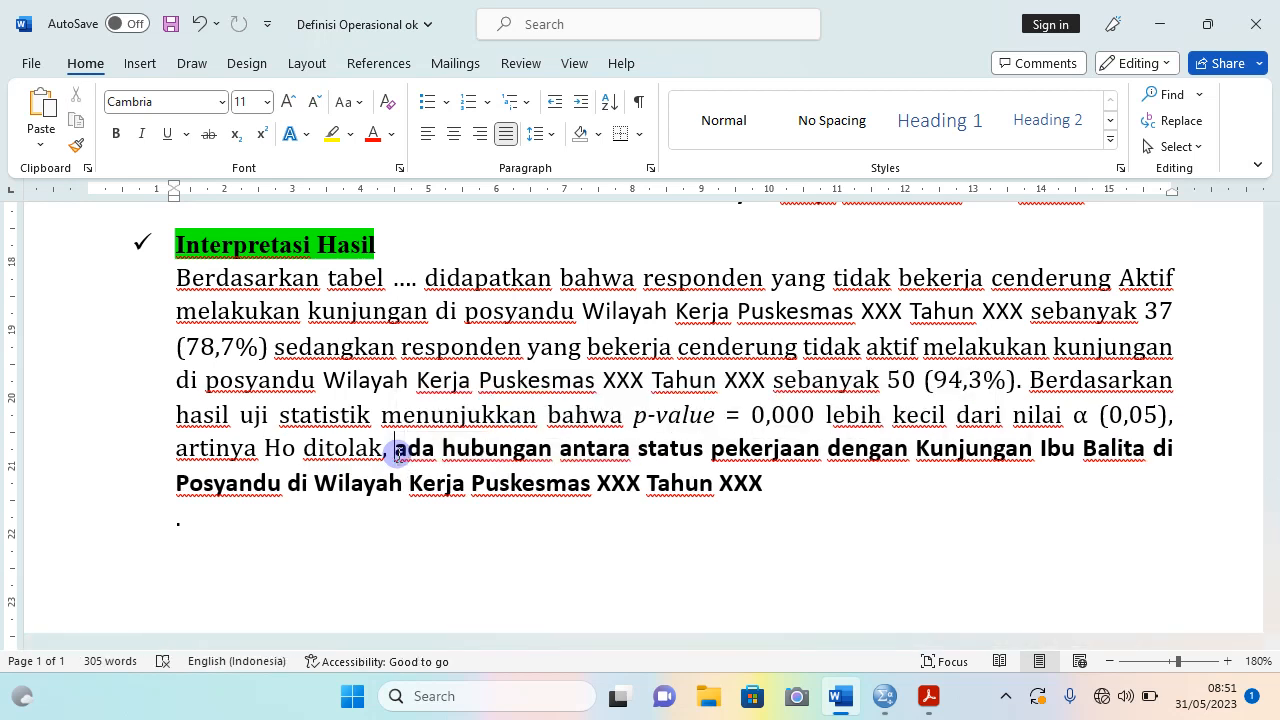
text(hal i)
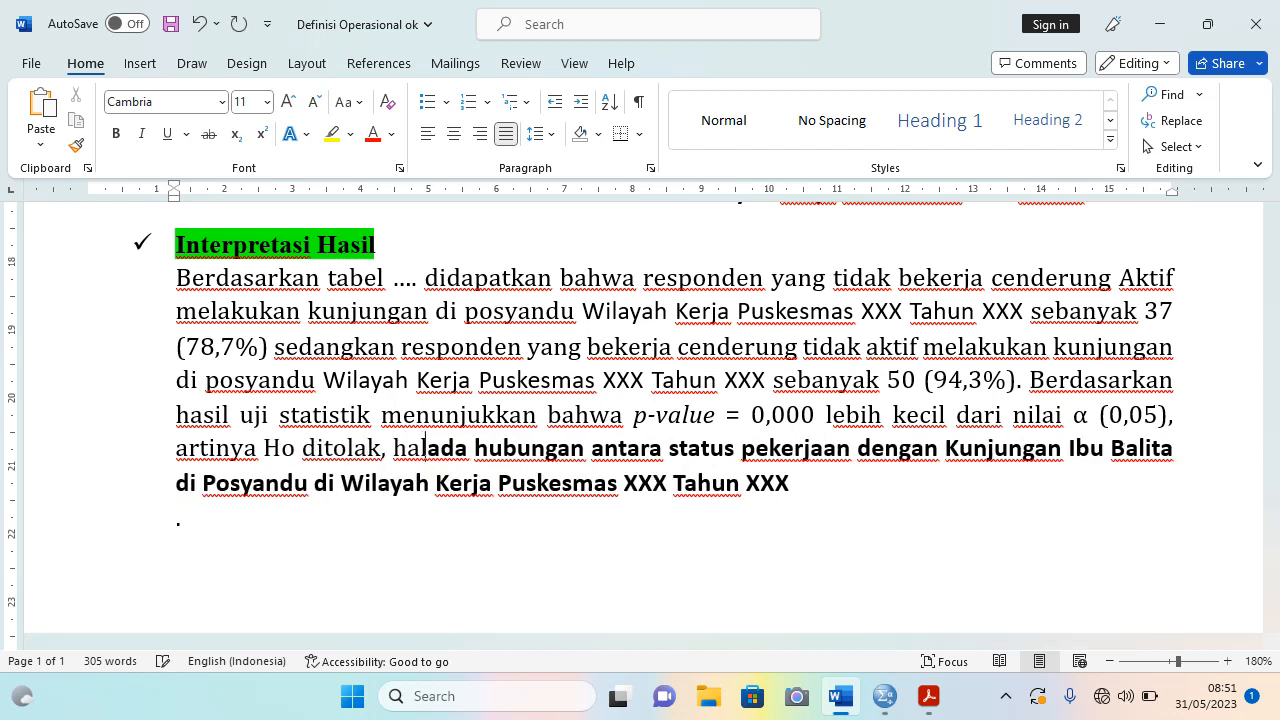
text(ni )
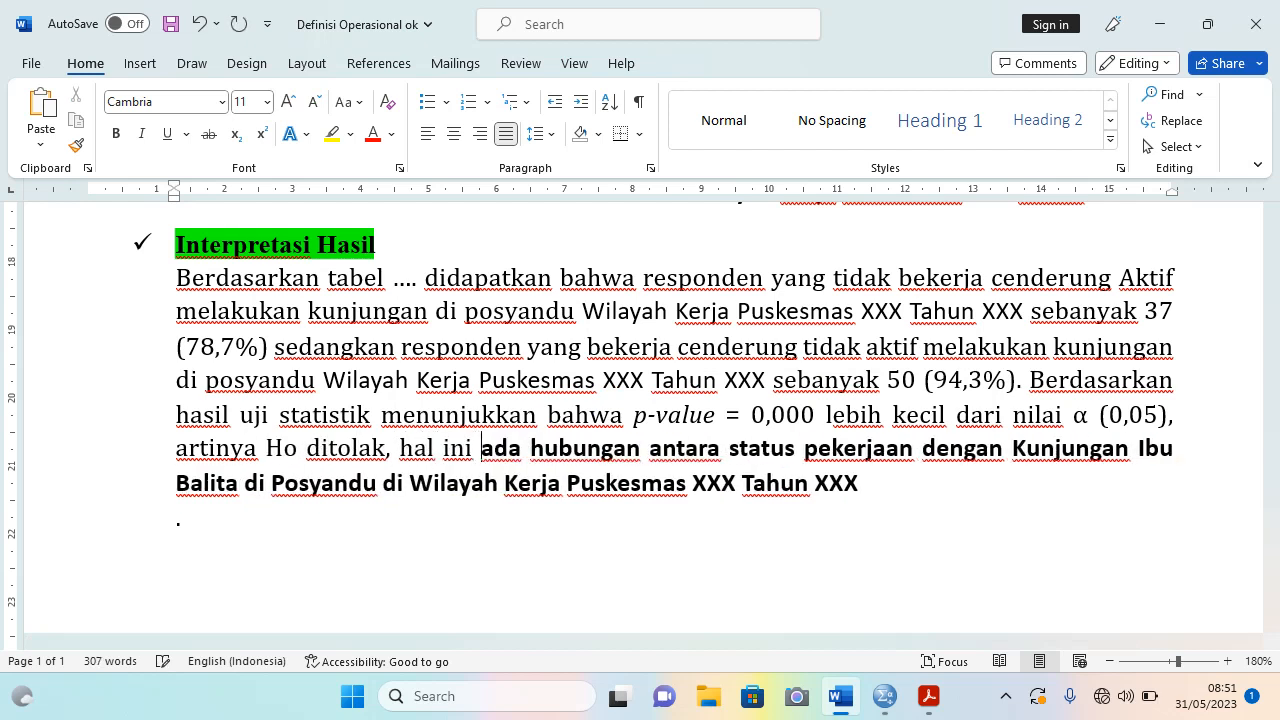
text(men)
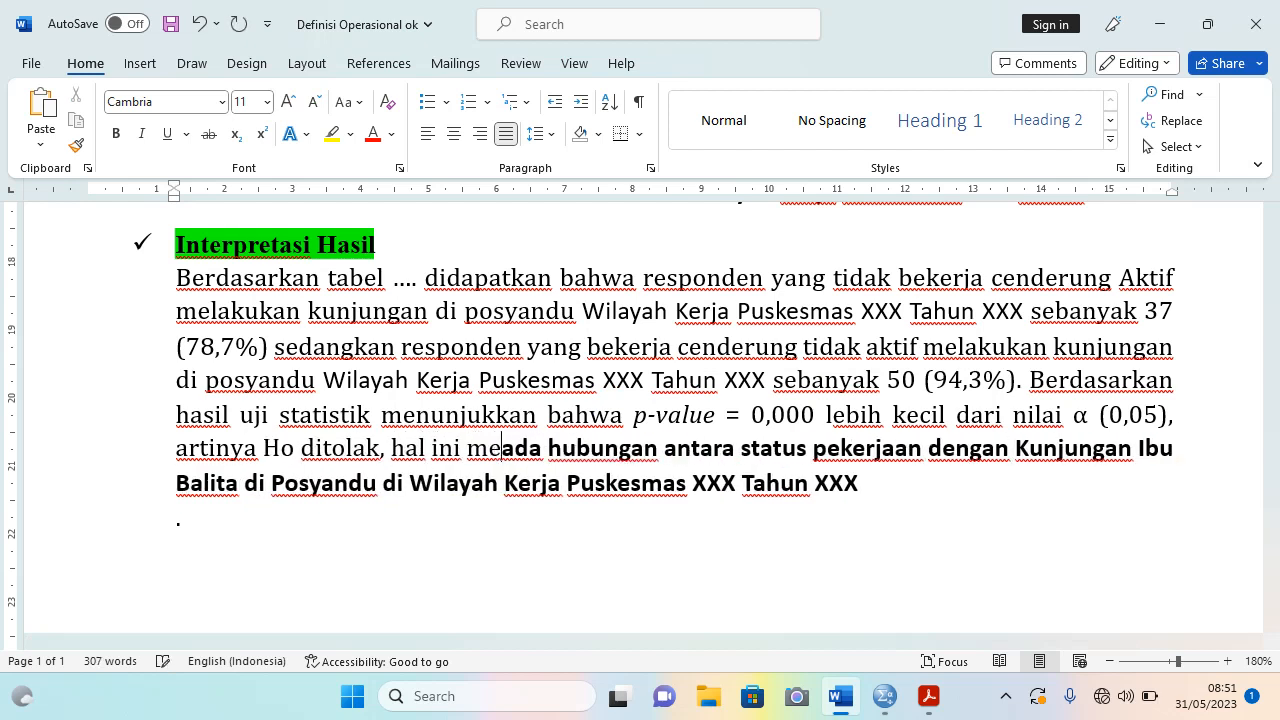
text(yataka)
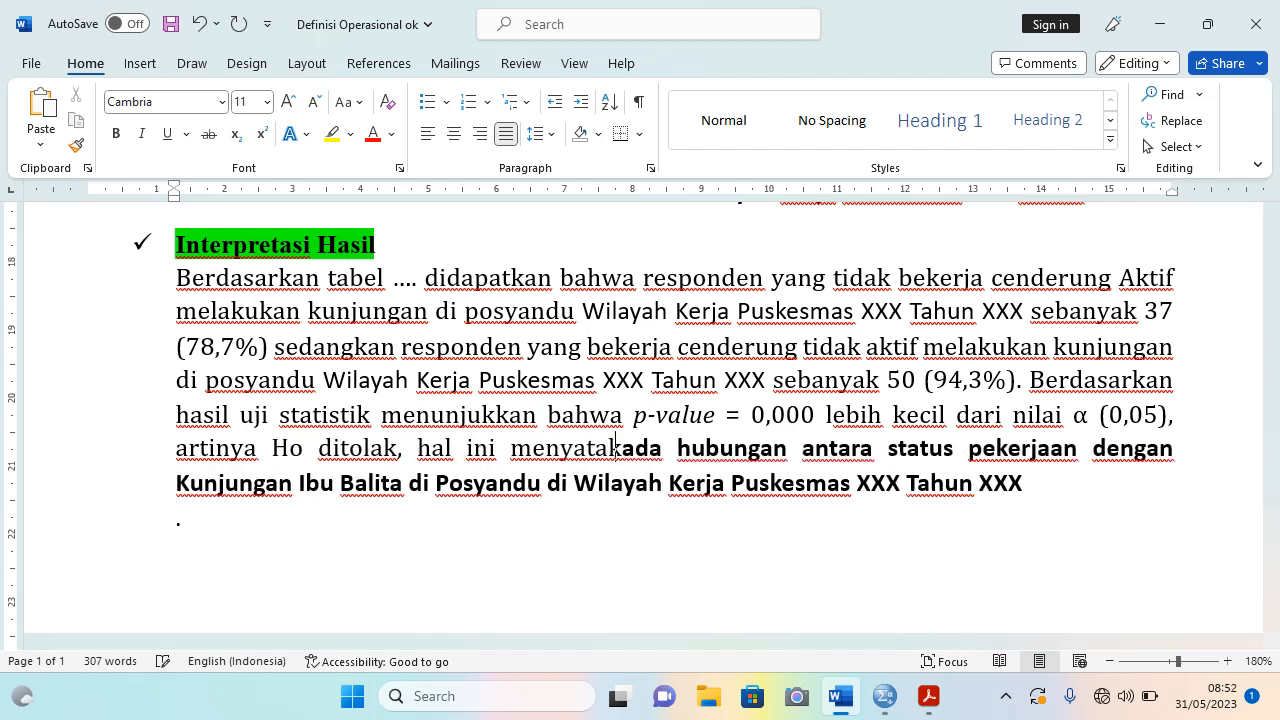
text(n )
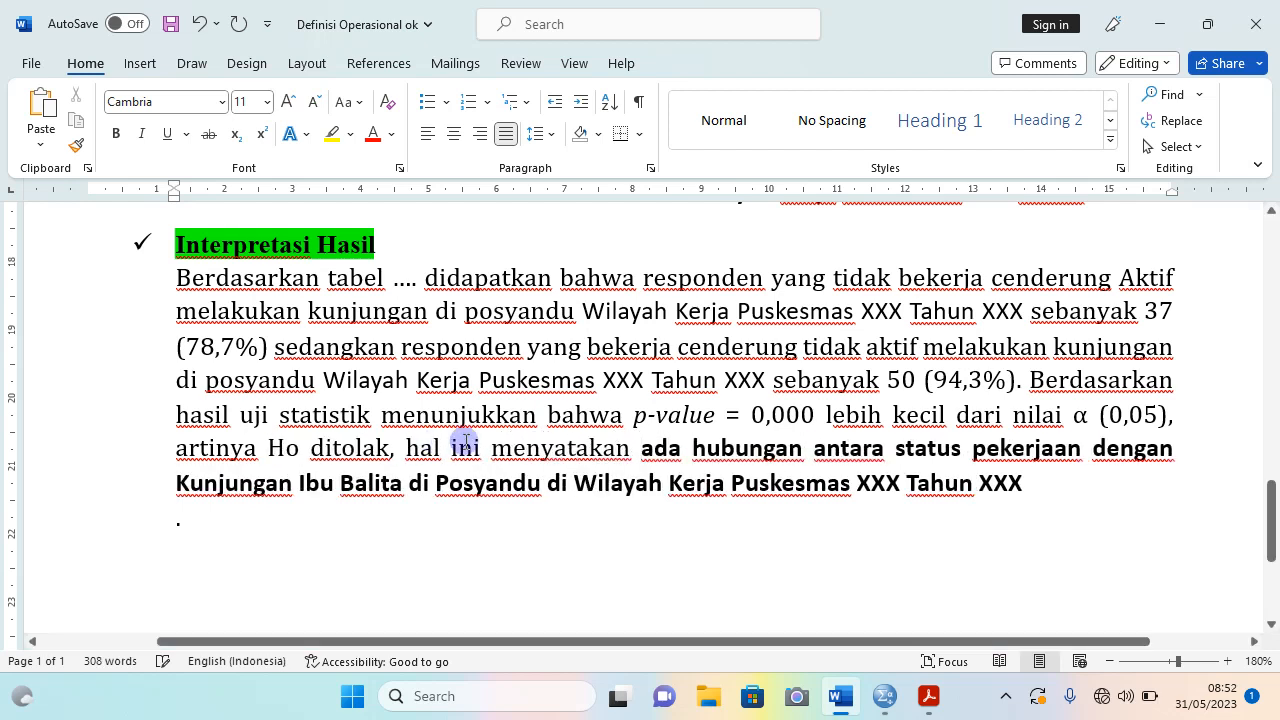
text(bahwa)
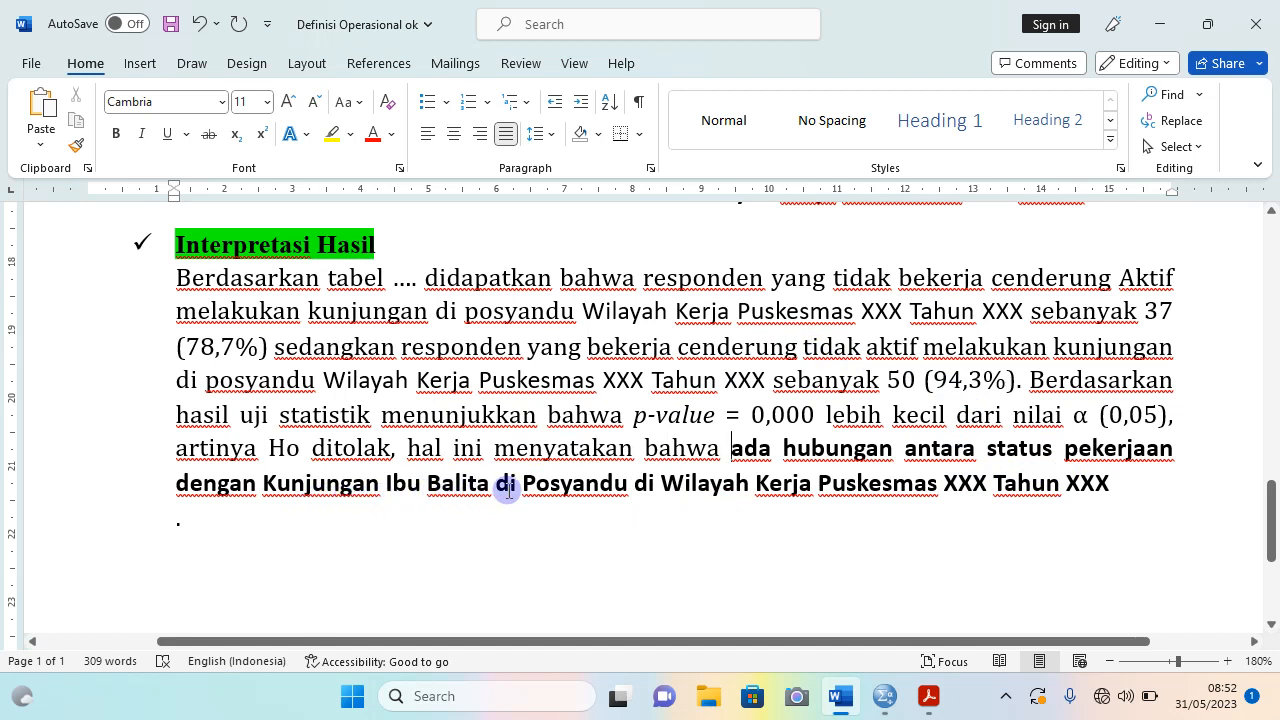
Delete the "di" before "Wilayah Kerja" in the bold conclusion and check the paragraph against the Ho ditolak rule above it.
click(650, 484)
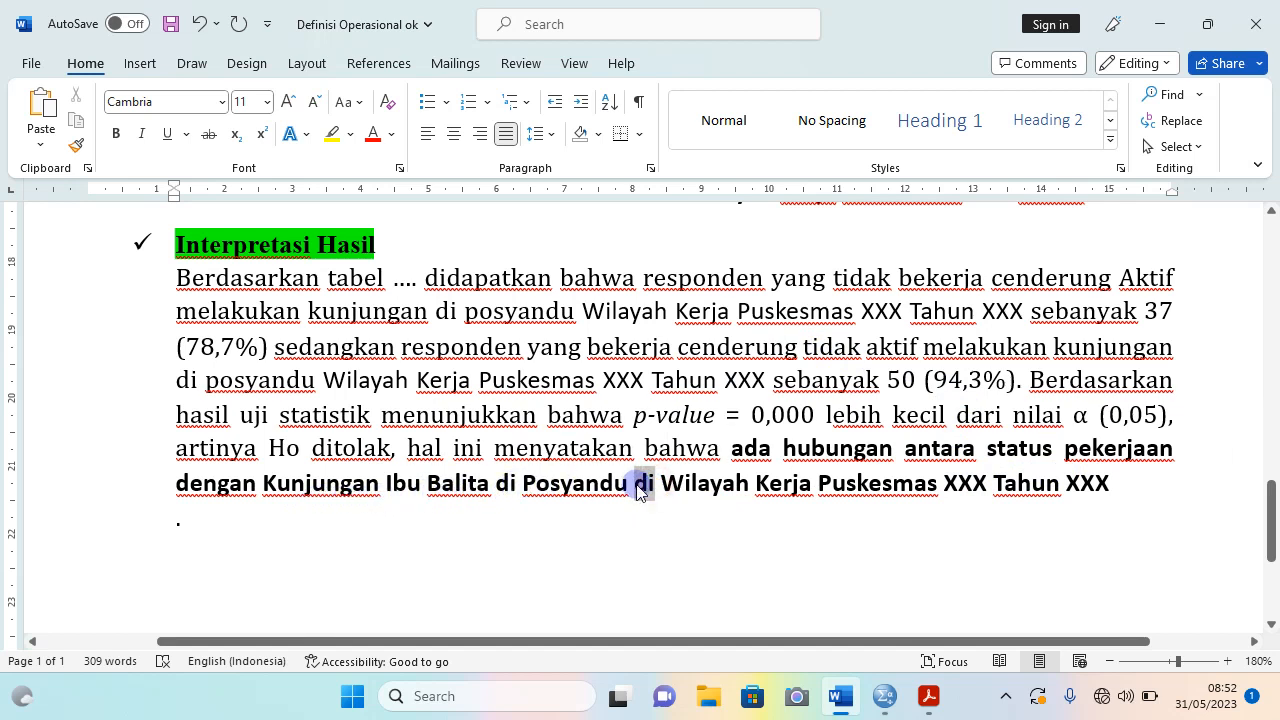
key(BackSpace)
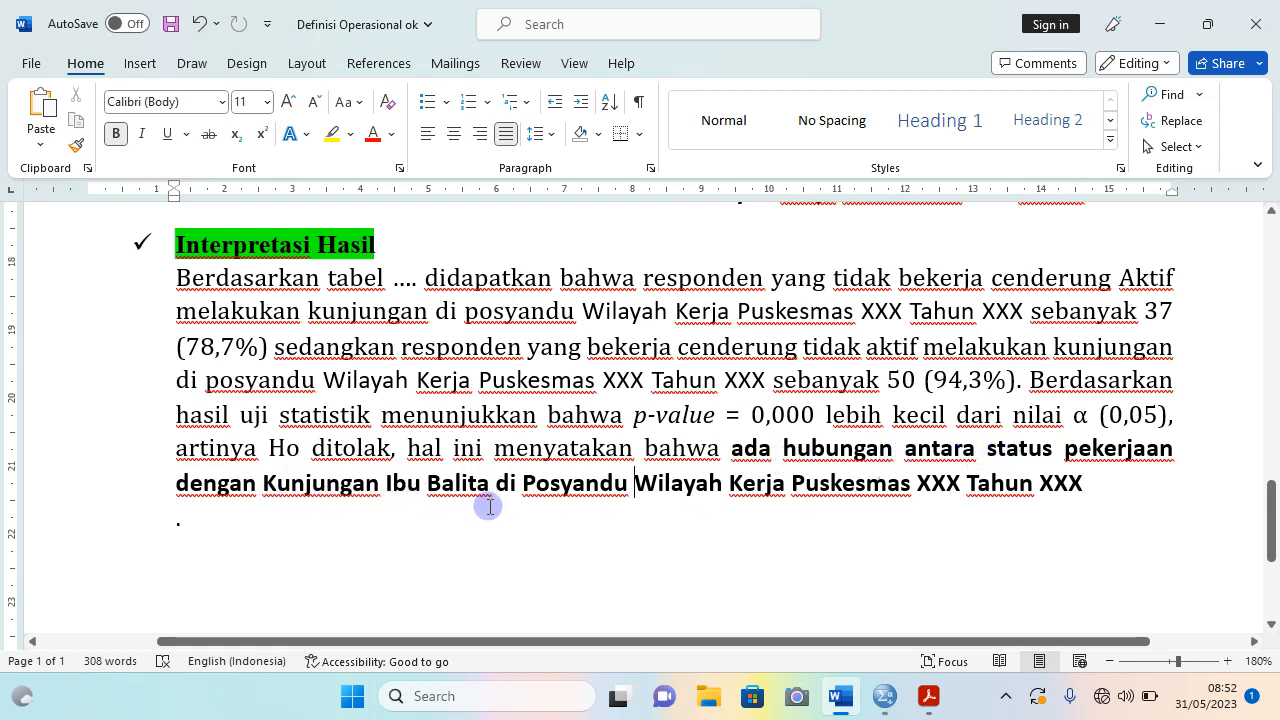
scroll(489, 506, up, 3)
scroll(500, 520, down, 3)
scroll(529, 529, up, 2)
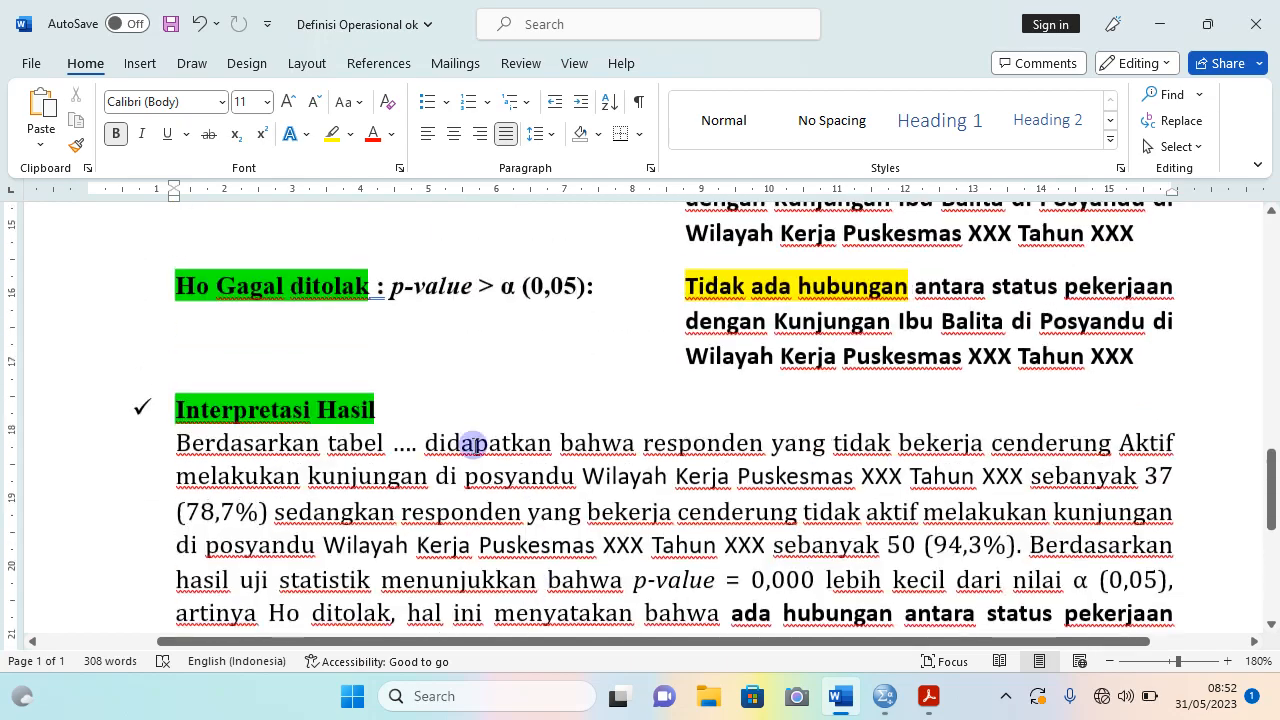
scroll(397, 334, up, 3)
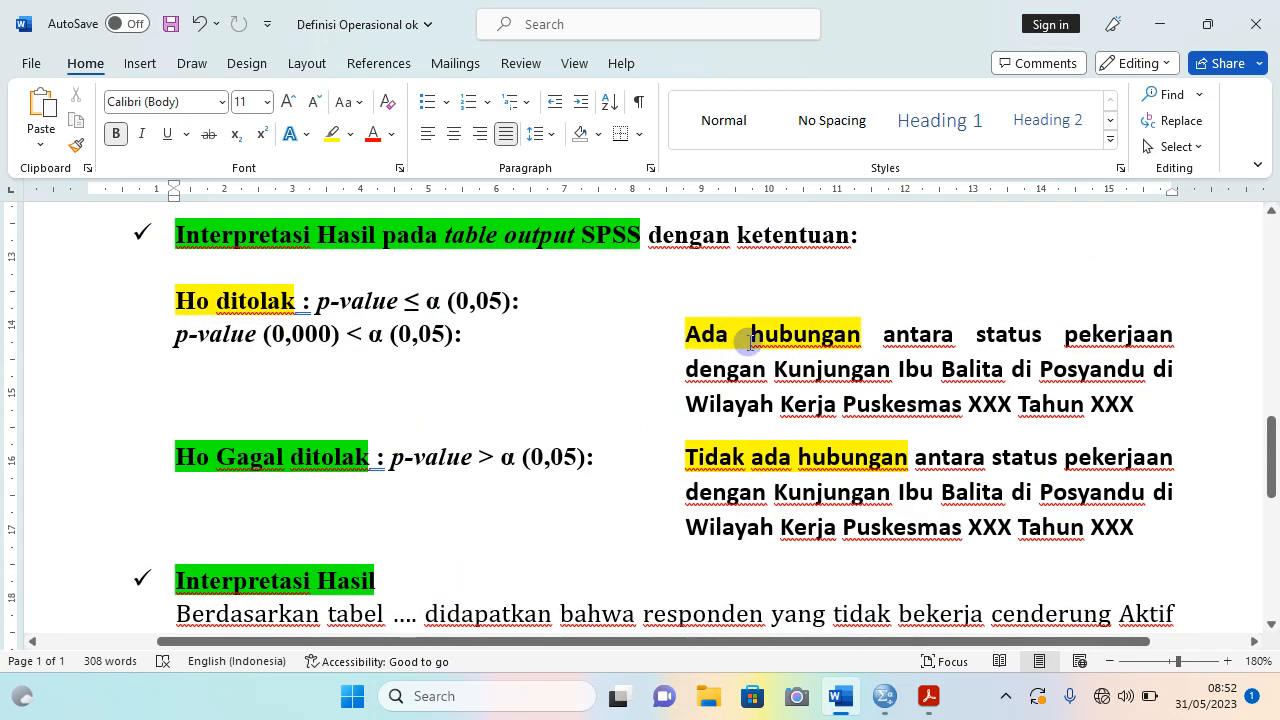
scroll(908, 408, down, 6)
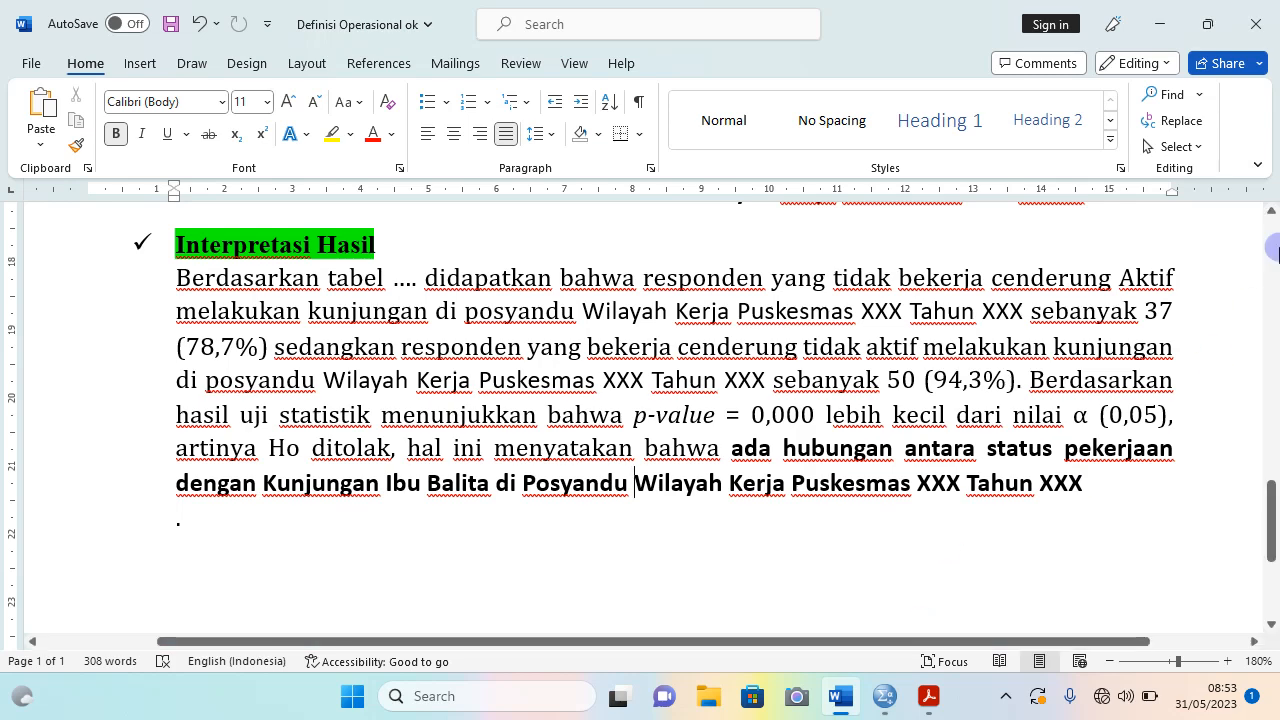
Minimize the Word document and the SPSS windows to get back to the PDF page on Chi Square Test requirements.
click(1168, 25)
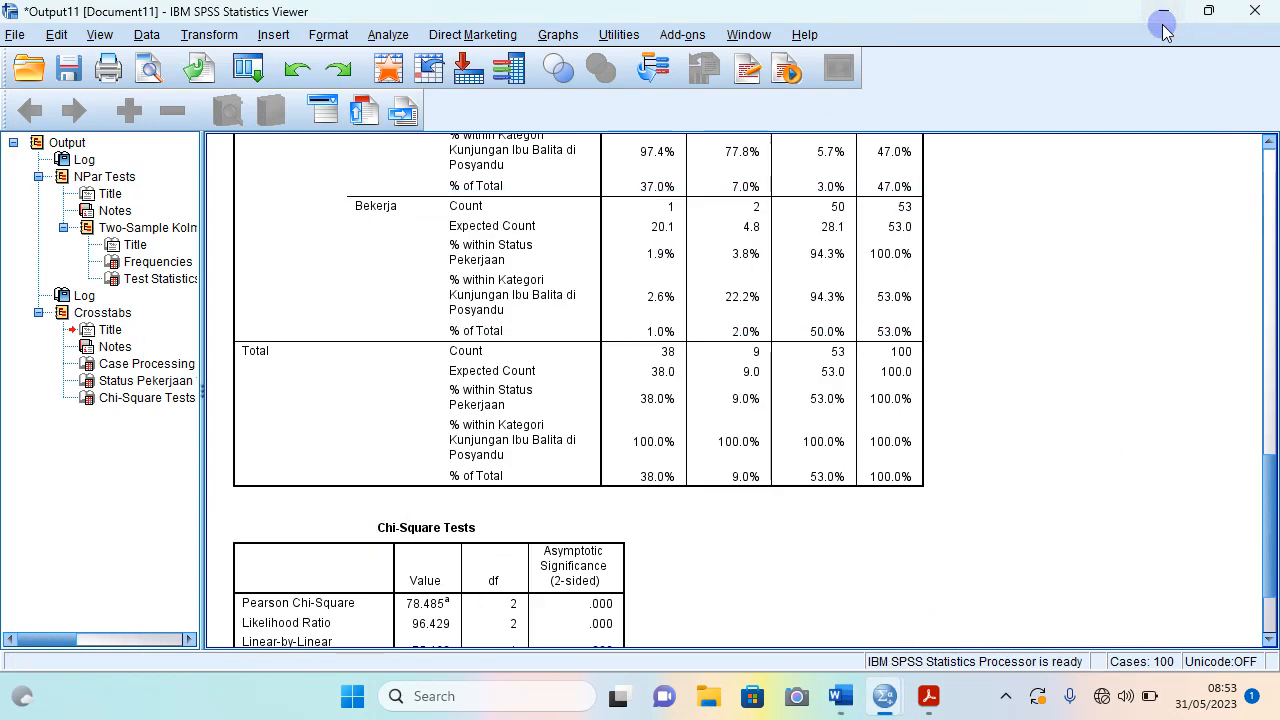
click(1168, 10)
click(1170, 10)
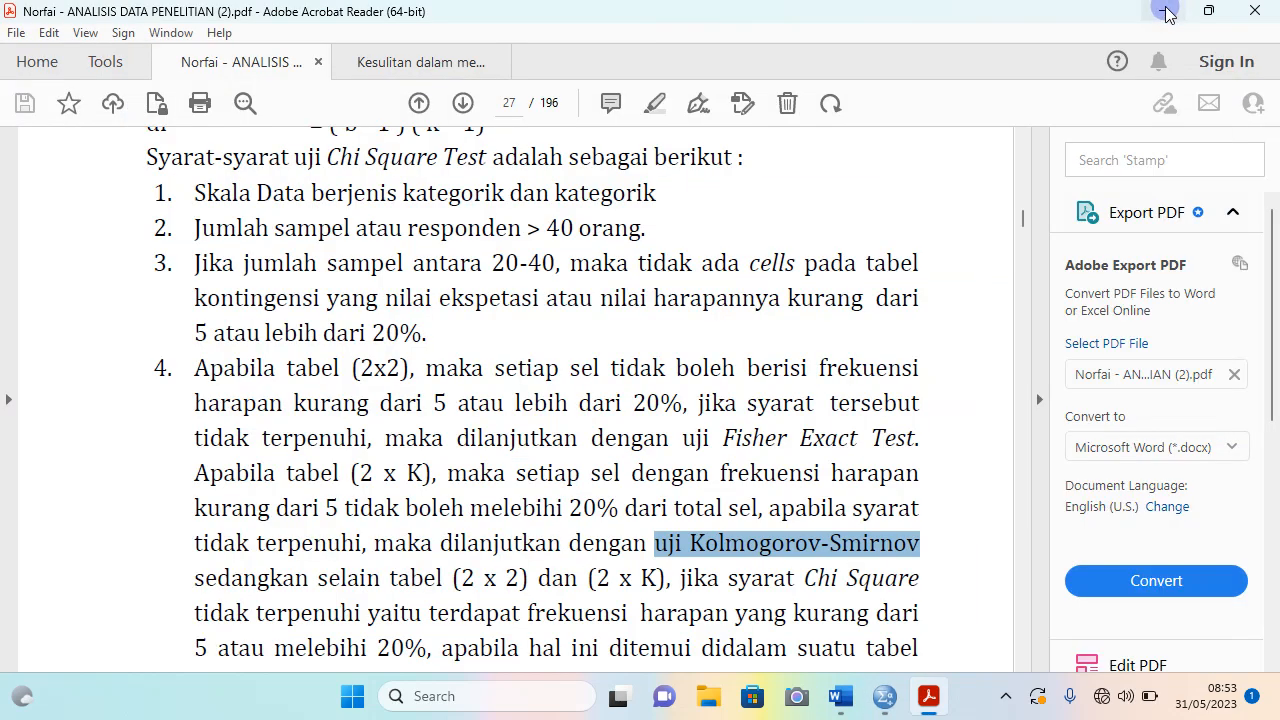